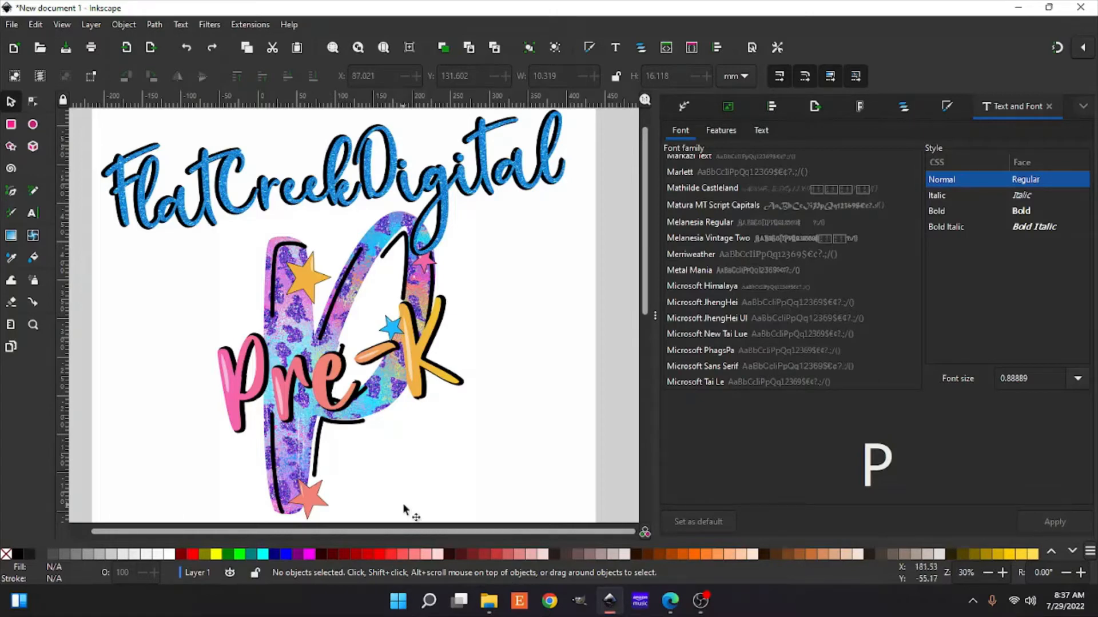
- Move the Pre-K image off the white sheet into the empty canvas and delete the white rectangle behind it
{"action": "left_click", "coordinate": [473, 455]}
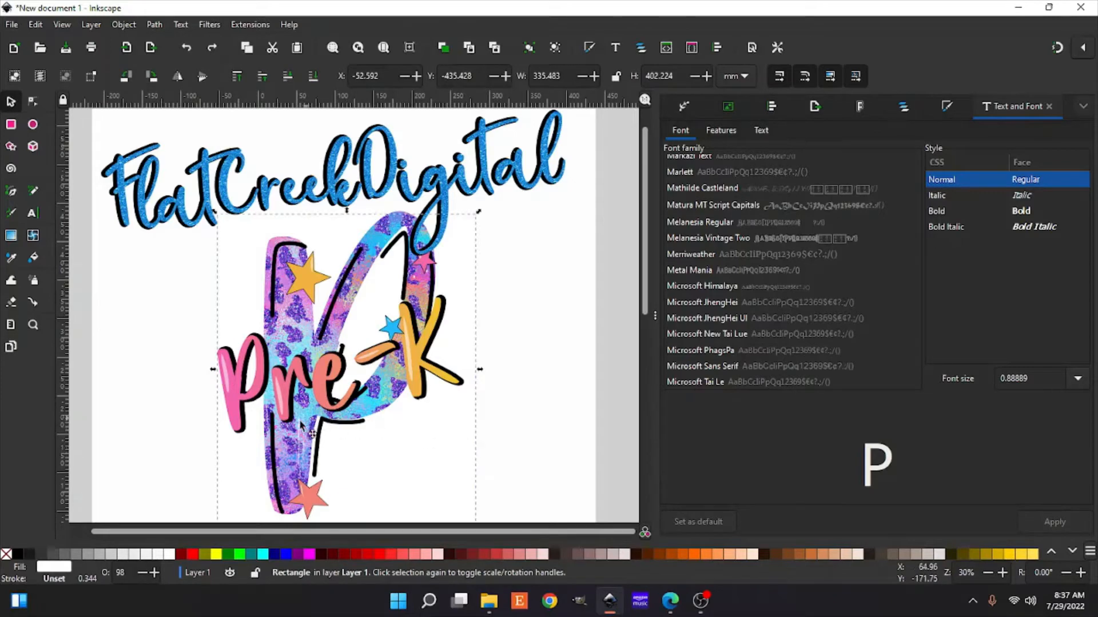
{"action": "left_click_drag", "start_coordinate": [301, 420], "coordinate": [177, 289]}
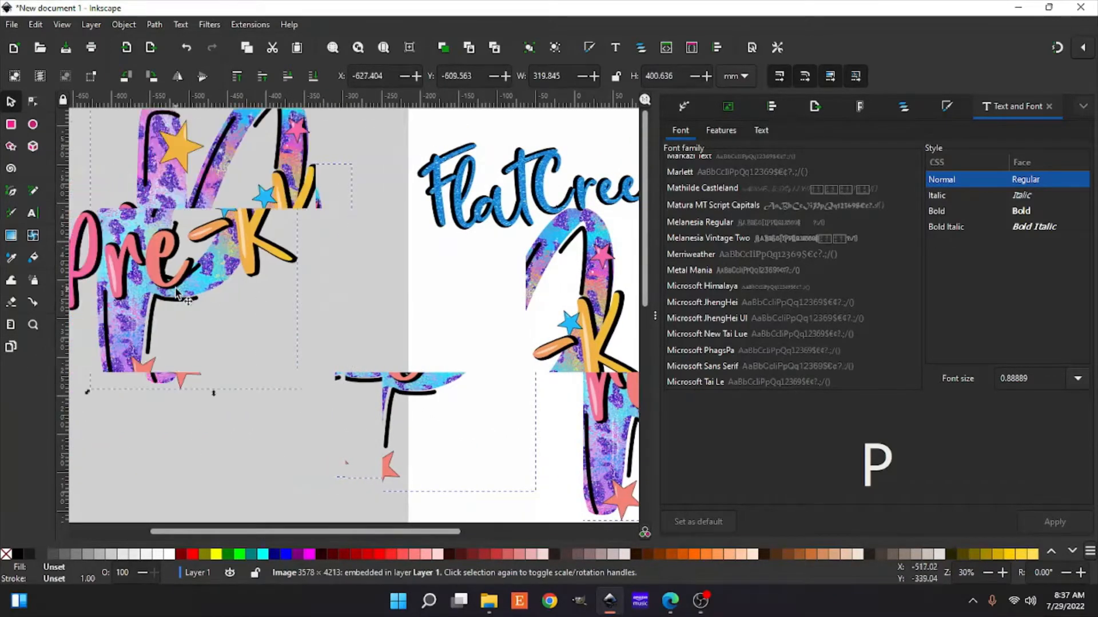
{"action": "left_click_drag", "start_coordinate": [435, 531], "coordinate": [590, 531]}
{"action": "left_click", "coordinate": [490, 409]}
{"action": "key", "text": "Delete"}
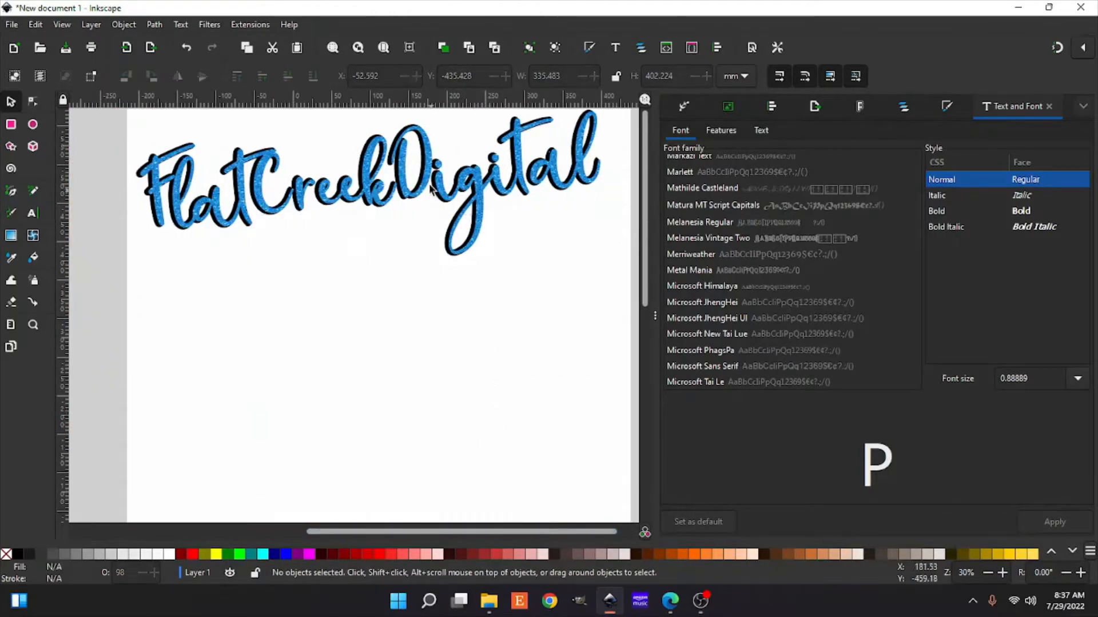
- Delete the FlatCreekDigital lettering together with the large white sheet behind it
{"action": "left_click", "coordinate": [431, 188]}
{"action": "key", "text": "minus"}
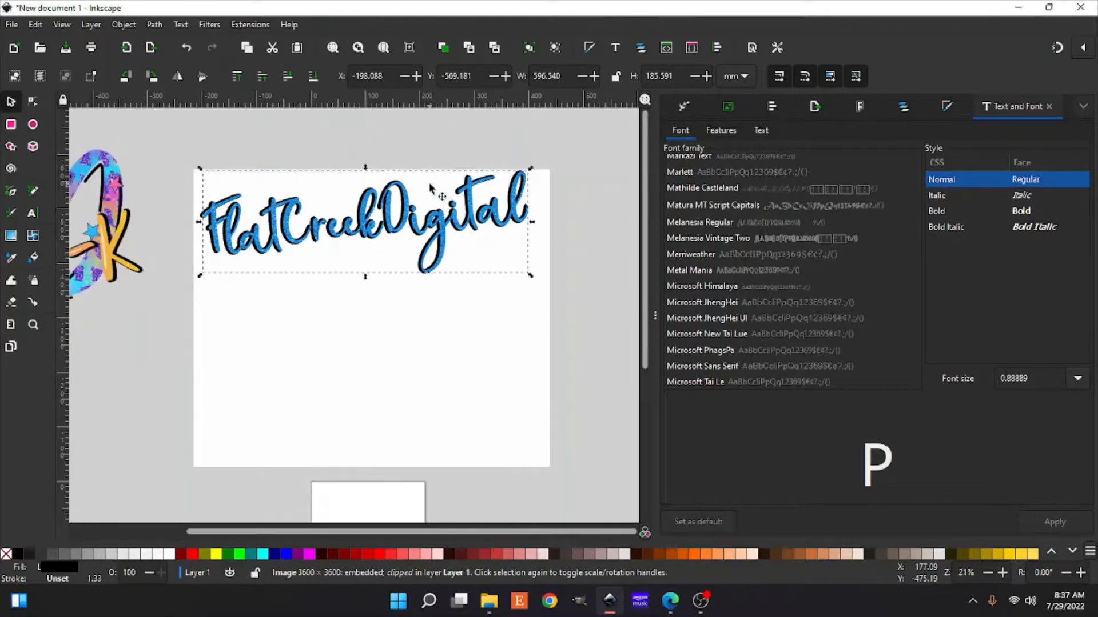
{"action": "key", "text": "minus"}
{"action": "left_click_drag", "start_coordinate": [224, 179], "coordinate": [595, 486]}
{"action": "key", "text": "Delete"}
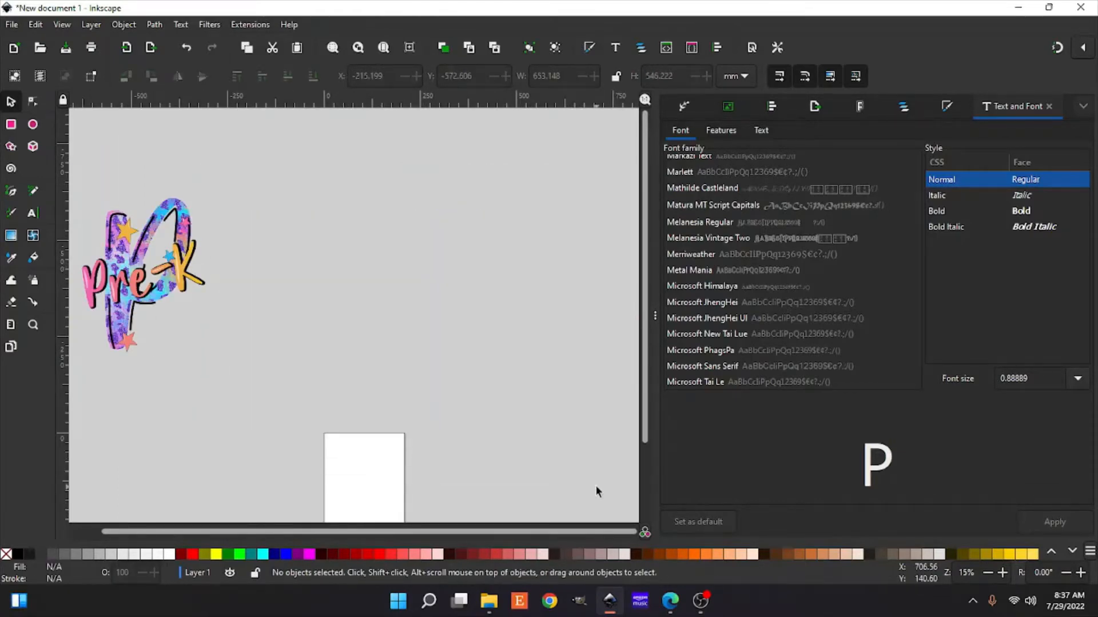
- Move the Pre-K image closer to the blank page, just off its upper-left corner, and deselect it
{"action": "mouse_move", "coordinate": [271, 366]}
{"action": "left_mouse_down"}
{"action": "mouse_move", "coordinate": [339, 395]}
{"action": "mouse_move", "coordinate": [326, 413]}
{"action": "mouse_move", "coordinate": [272, 373]}
{"action": "mouse_move", "coordinate": [283, 375]}
{"action": "left_mouse_up"}
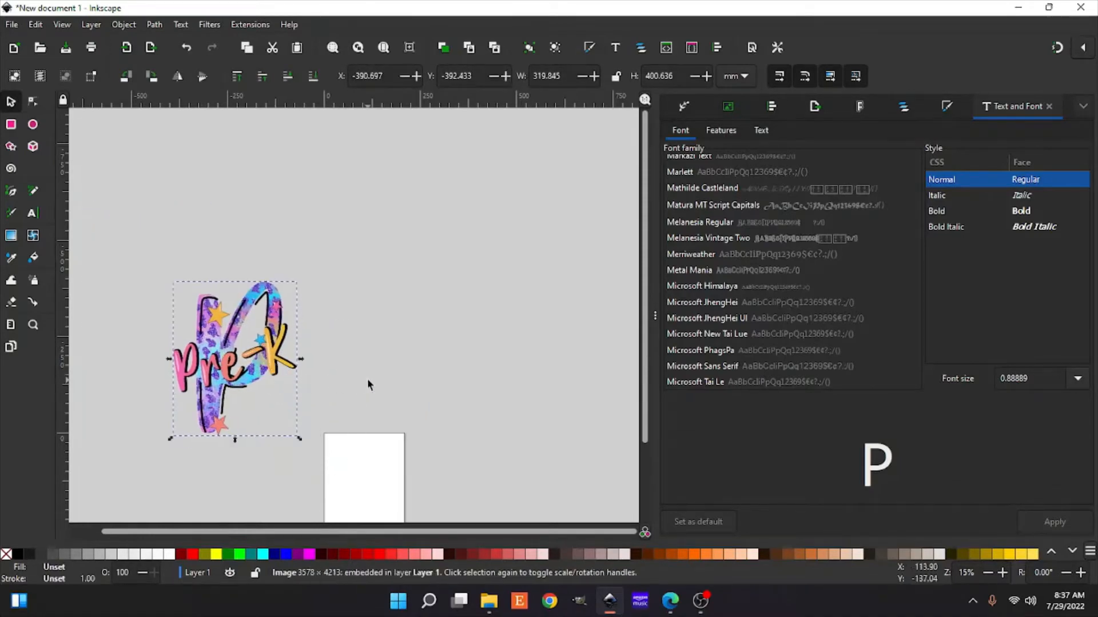
{"action": "scroll", "coordinate": [367, 378], "scroll_direction": "down", "scroll_amount": 3}
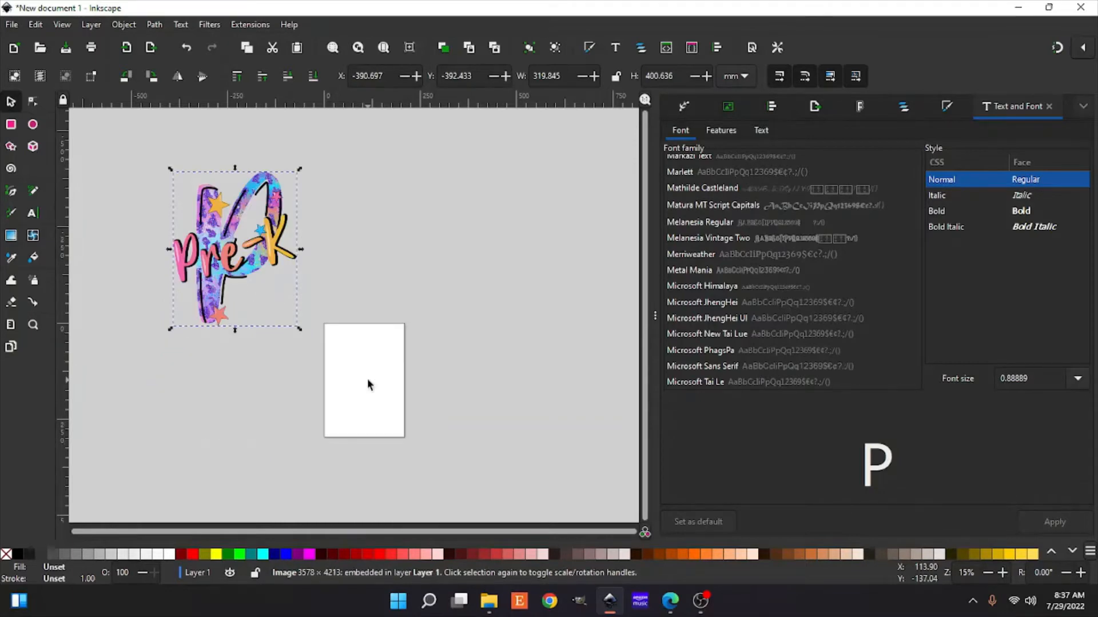
{"action": "left_click", "coordinate": [369, 384]}
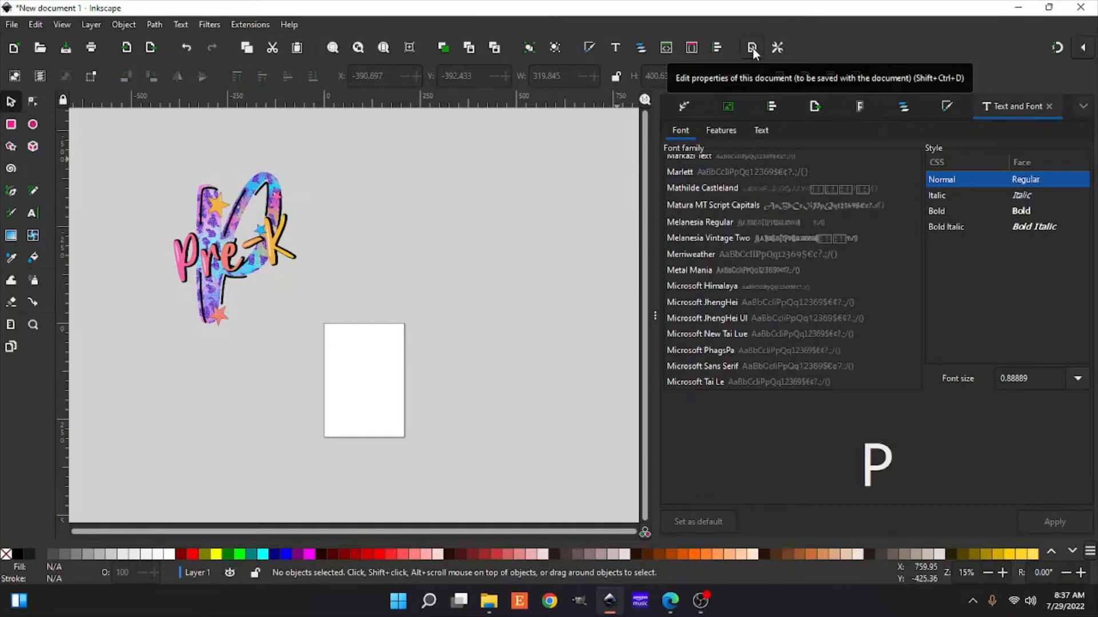
- Set the document's page format to US Letter and turn off keeping the page border always on top
{"action": "left_click", "coordinate": [11, 25]}
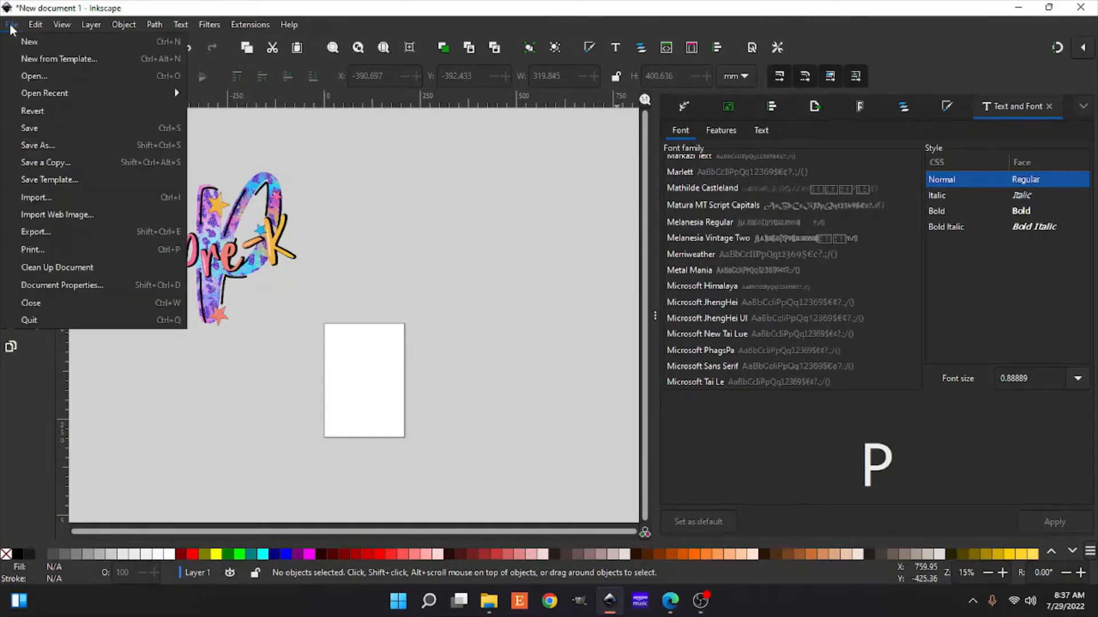
{"action": "left_click", "coordinate": [52, 291]}
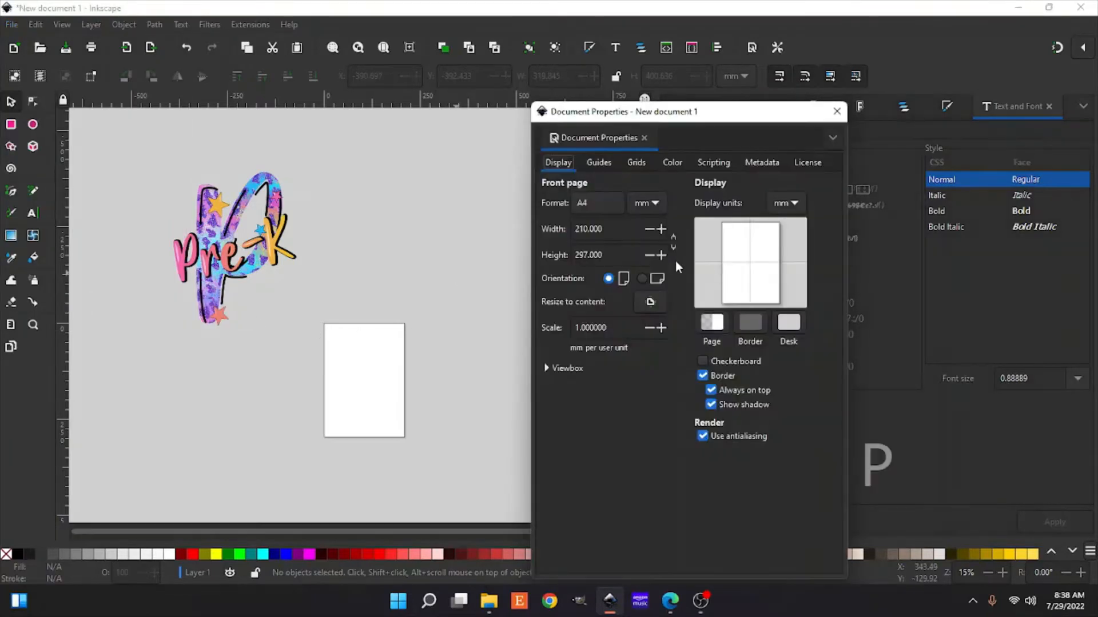
{"action": "left_click", "coordinate": [606, 204]}
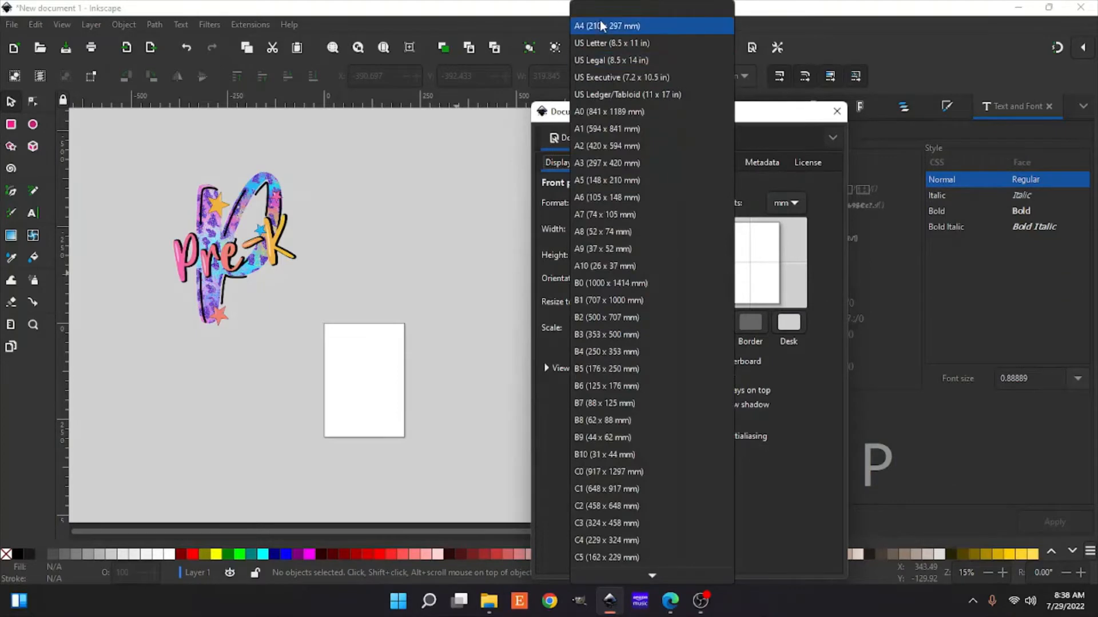
{"action": "left_click", "coordinate": [600, 48]}
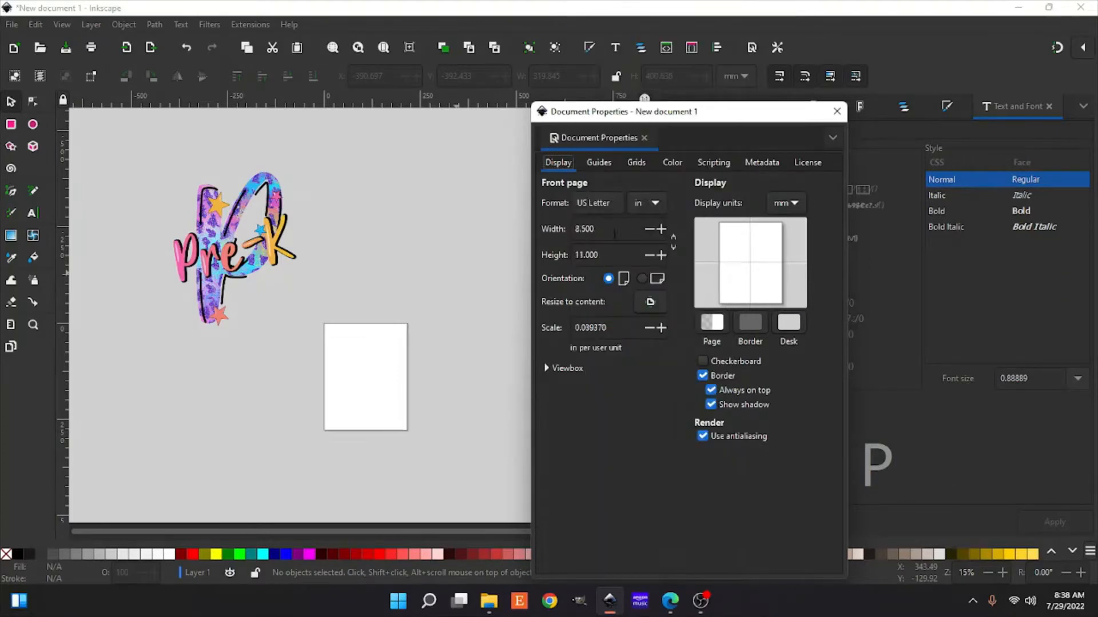
{"action": "left_click", "coordinate": [710, 391]}
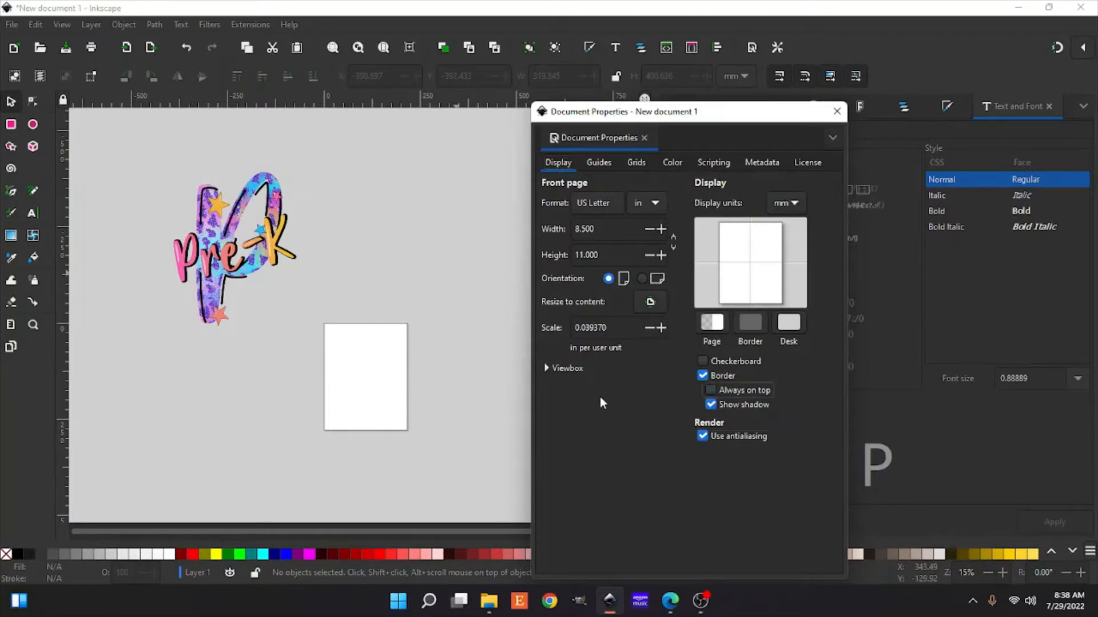
{"action": "left_click", "coordinate": [837, 112]}
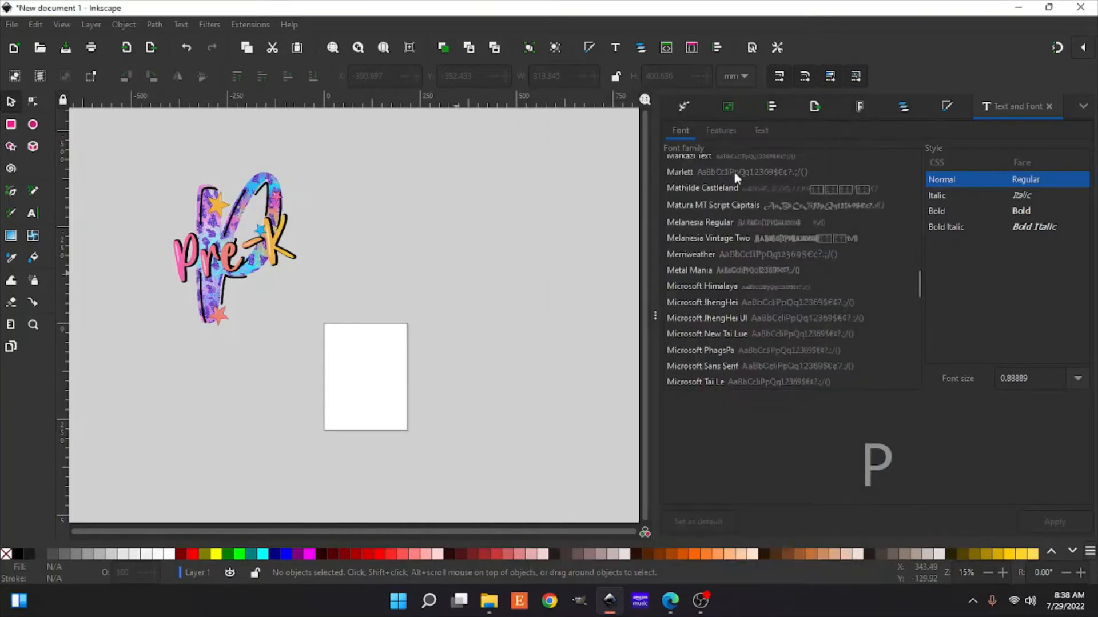
- Add a text object with the letter P on the blank page
{"action": "key", "text": "plus"}
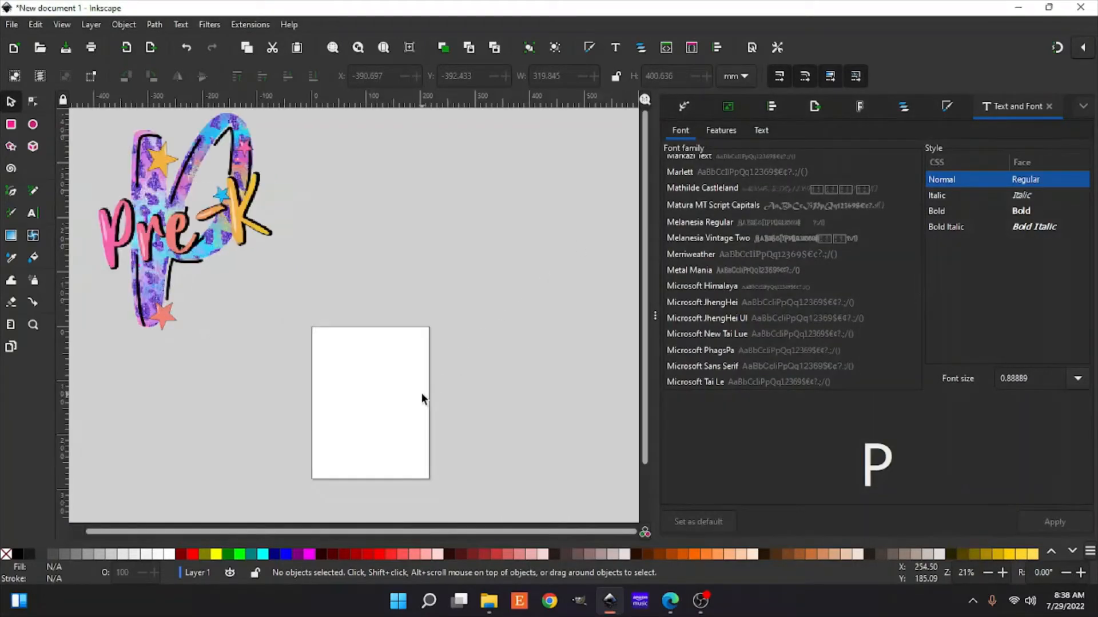
{"action": "key", "text": "plus"}
{"action": "key", "text": "plus"}
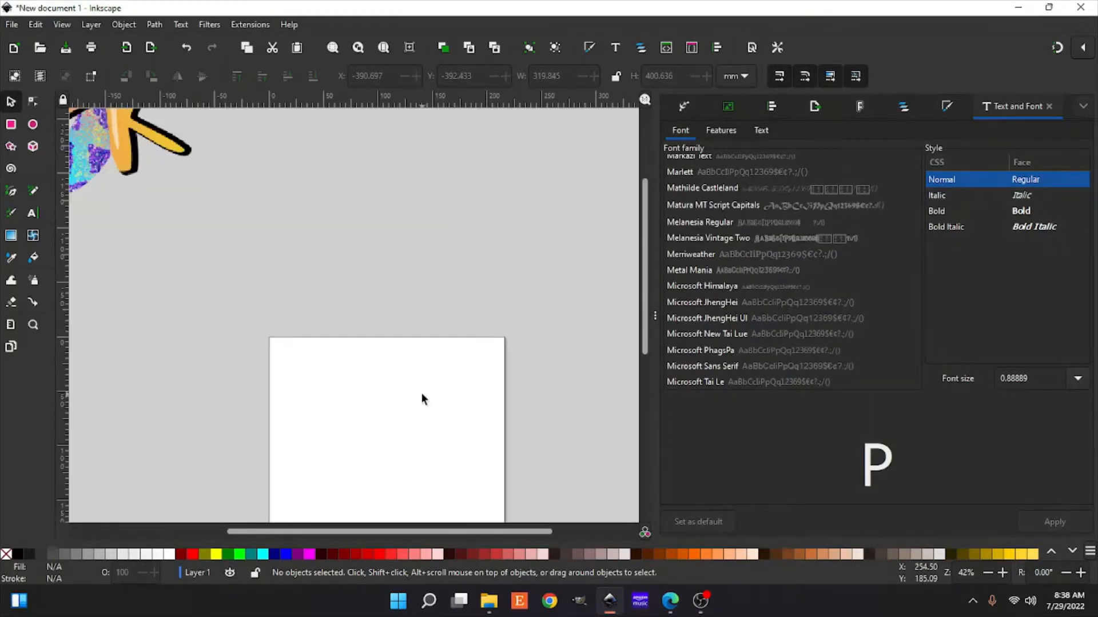
{"action": "scroll", "coordinate": [421, 393], "scroll_direction": "down", "scroll_amount": 5}
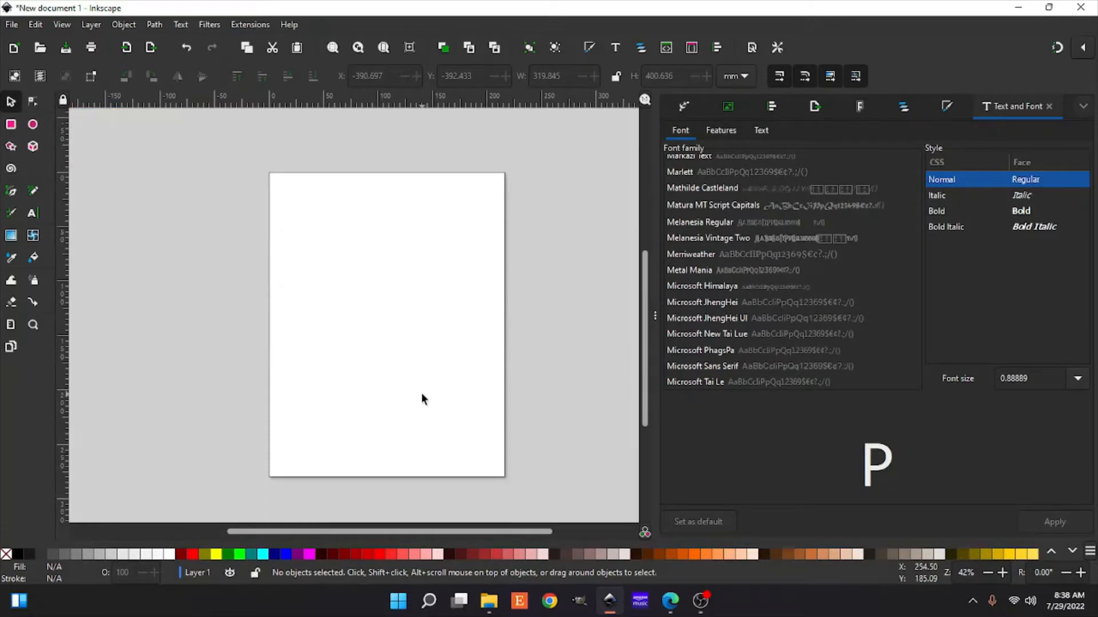
{"action": "left_click", "coordinate": [32, 215]}
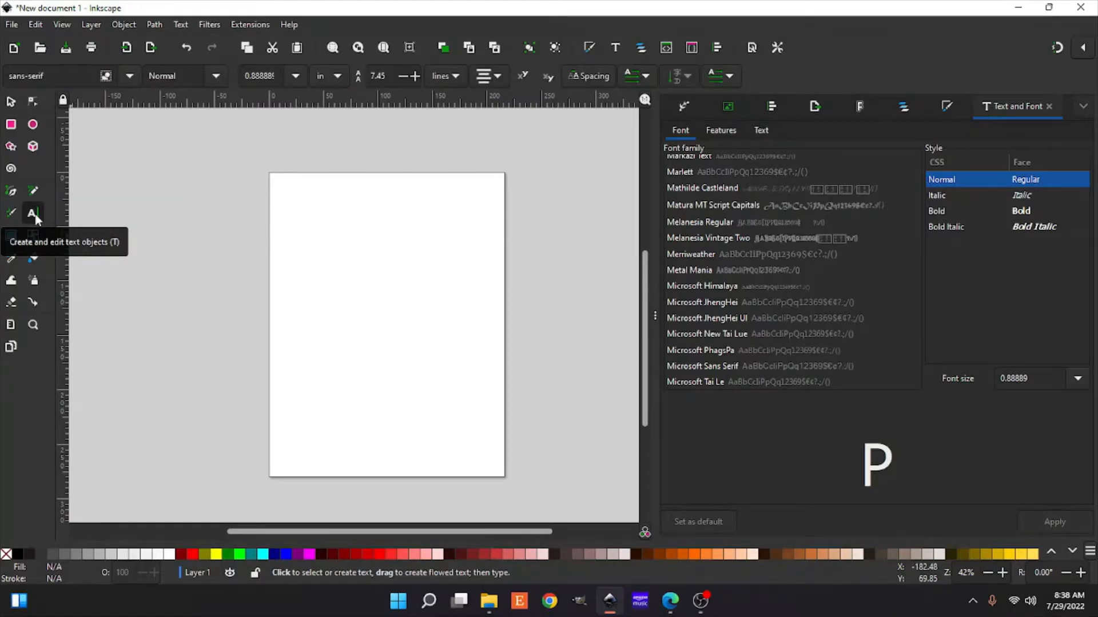
{"action": "left_click", "coordinate": [351, 307]}
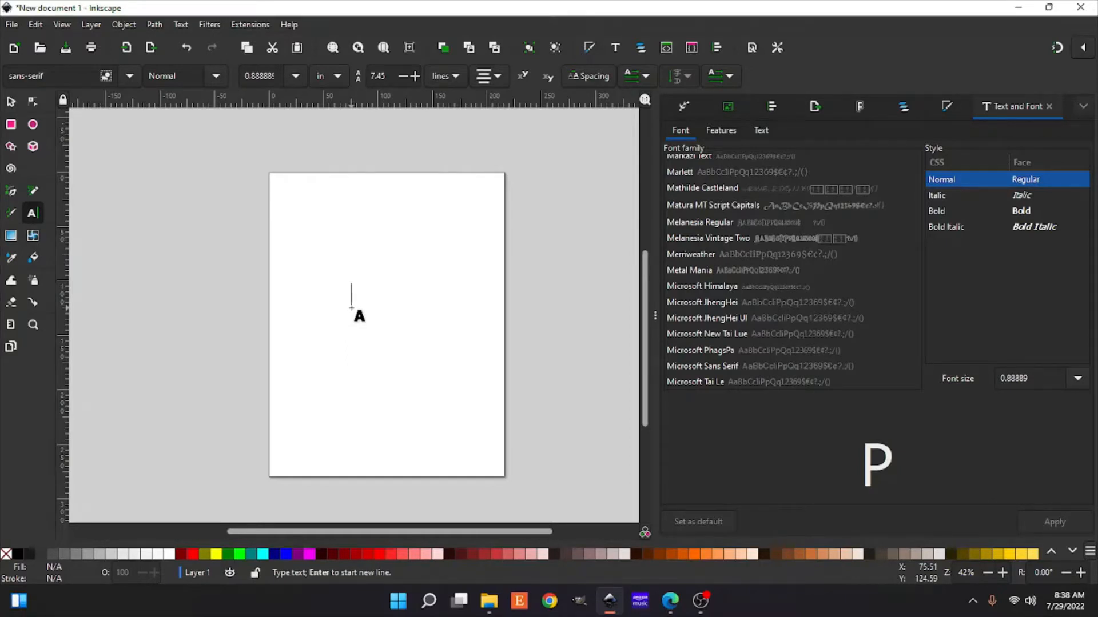
{"action": "type", "text": "P"}
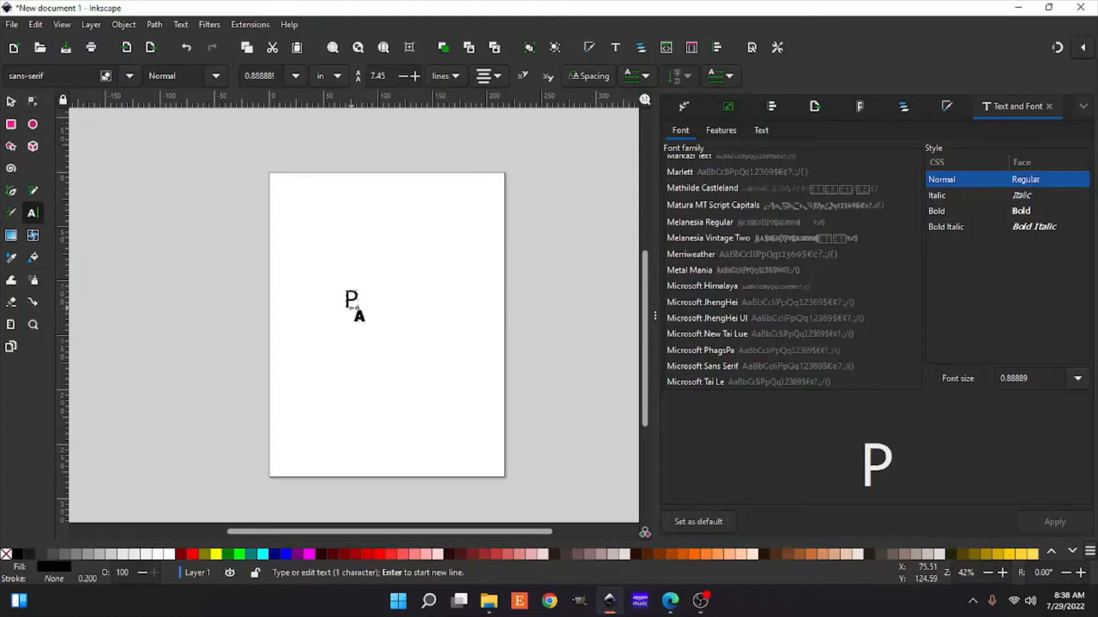
- Enlarge the letter P to about 73 by 114 mm and move it near the page's middle
{"action": "left_click", "coordinate": [10, 102]}
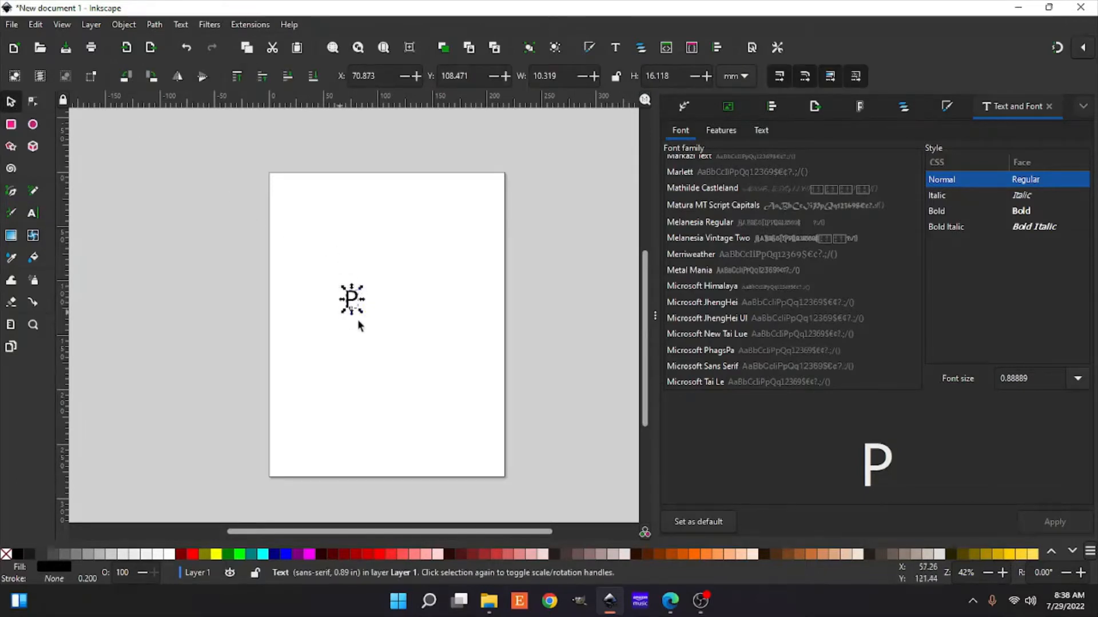
{"action": "left_click_drag", "start_coordinate": [361, 289], "coordinate": [427, 162]}
{"action": "left_click_drag", "start_coordinate": [377, 263], "coordinate": [368, 310]}
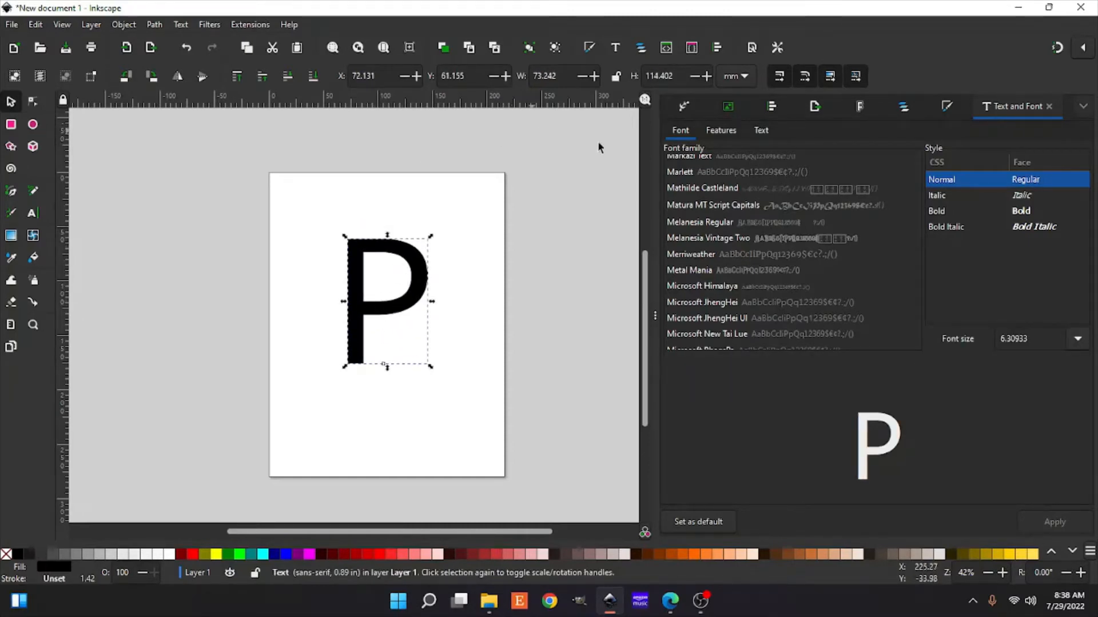
- Apply the MyLove font to the letter P
{"action": "left_click", "coordinate": [732, 238]}
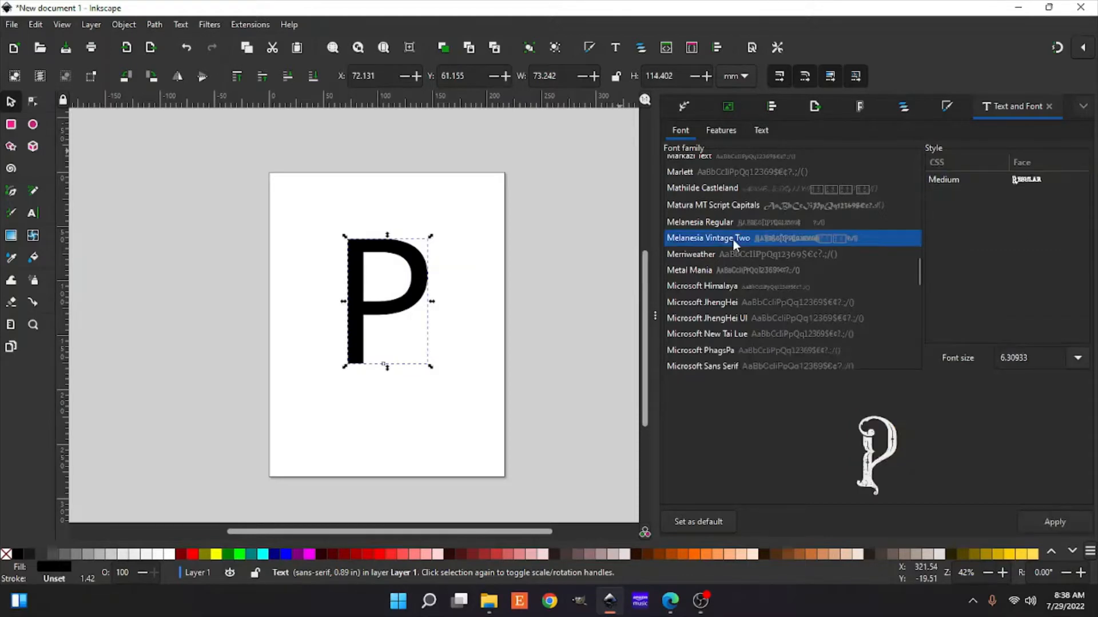
{"action": "scroll", "coordinate": [737, 248], "scroll_direction": "down", "scroll_amount": 5}
{"action": "scroll", "coordinate": [738, 256], "scroll_direction": "down", "scroll_amount": 9}
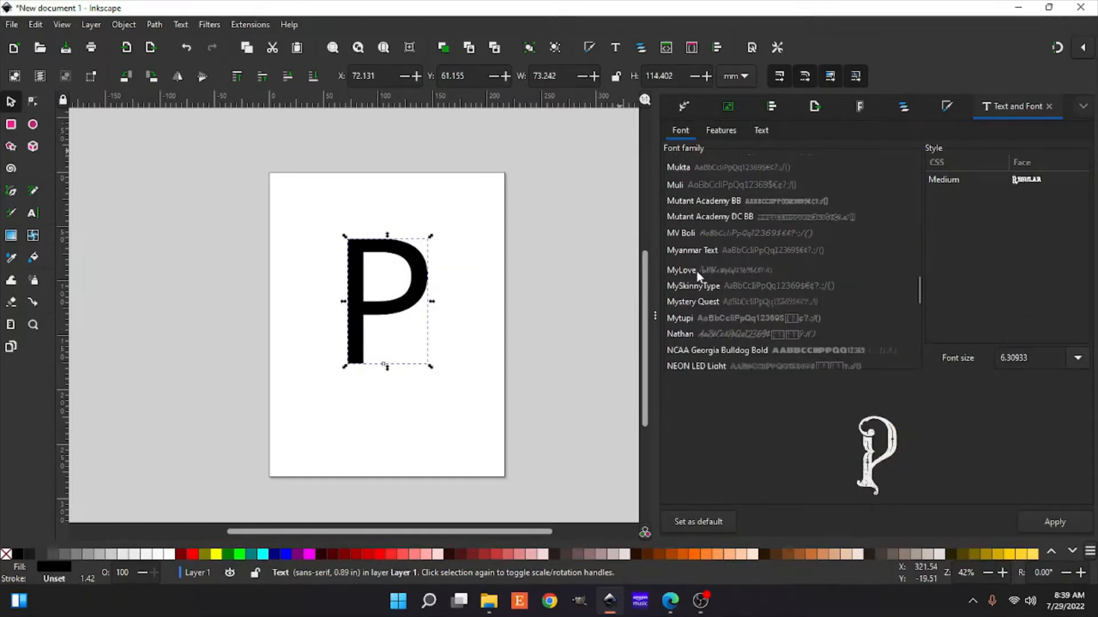
{"action": "left_click", "coordinate": [696, 271]}
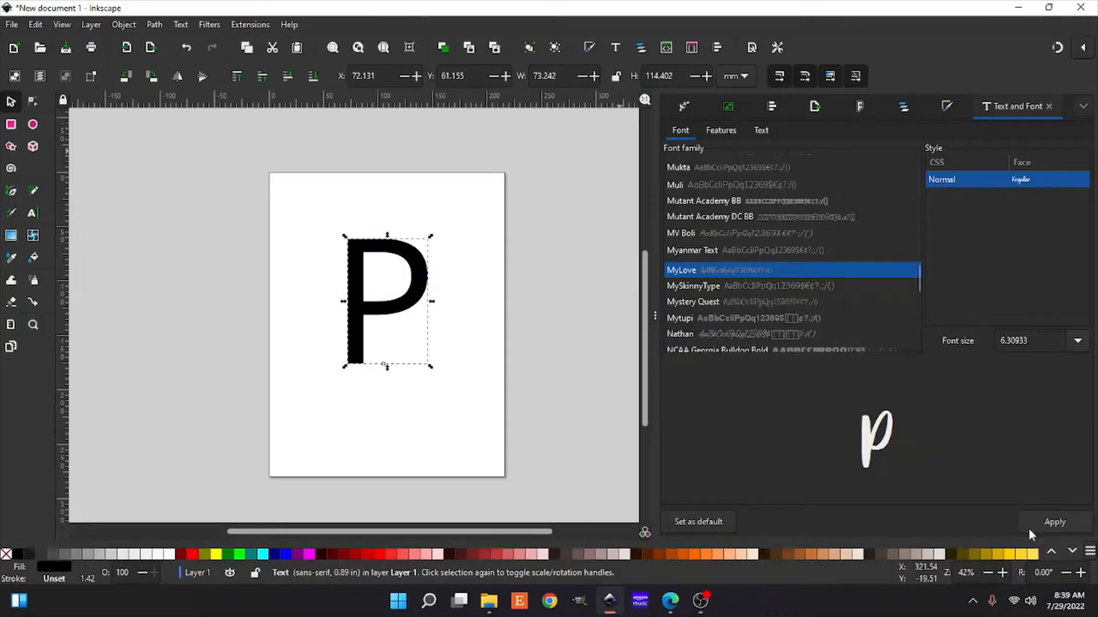
{"action": "left_click", "coordinate": [1065, 520]}
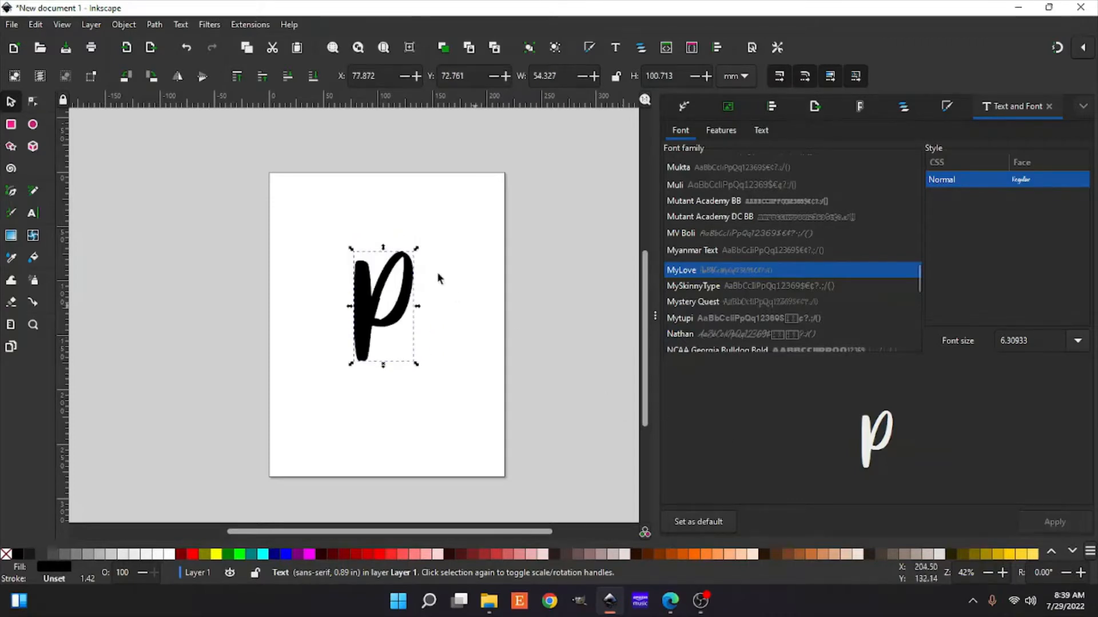
- Enlarge and stretch the letter P to about 123 by 243 mm, centred so it nearly fills the page height
{"action": "left_click_drag", "start_coordinate": [416, 248], "coordinate": [504, 162]}
{"action": "left_click_drag", "start_coordinate": [399, 282], "coordinate": [378, 305]}
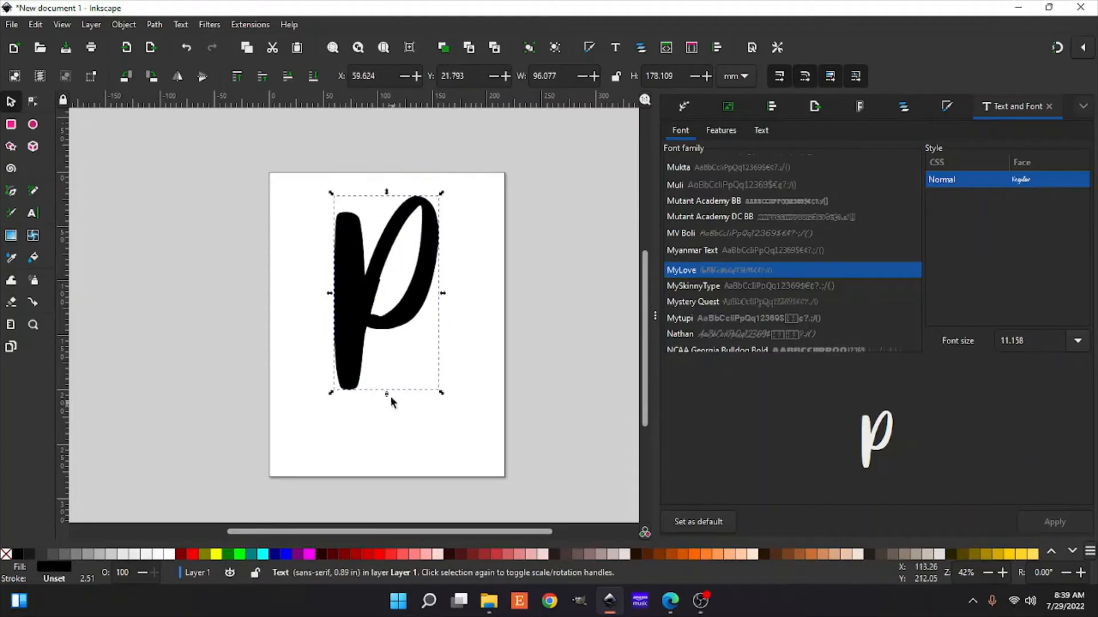
{"action": "left_click_drag", "start_coordinate": [387, 395], "coordinate": [383, 417]}
{"action": "left_click_drag", "start_coordinate": [332, 308], "coordinate": [322, 309]}
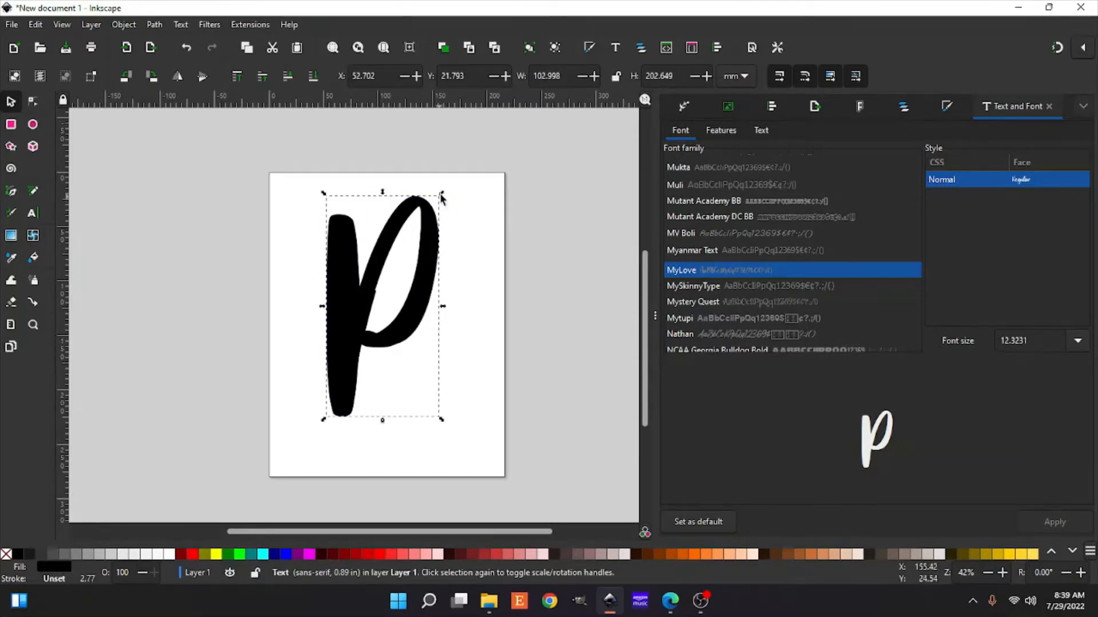
{"action": "left_click_drag", "start_coordinate": [442, 193], "coordinate": [485, 150]}
{"action": "left_click_drag", "start_coordinate": [382, 252], "coordinate": [373, 286]}
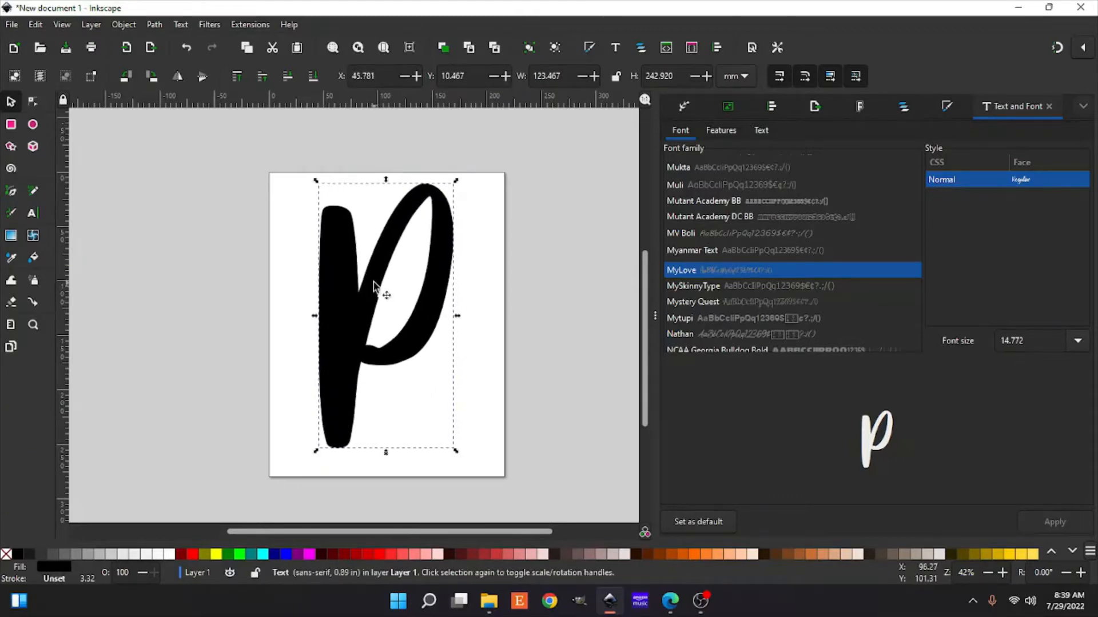
- Duplicate the letter P and move the copy off the page to its right
{"action": "right_click", "coordinate": [374, 283]}
{"action": "left_click", "coordinate": [423, 347]}
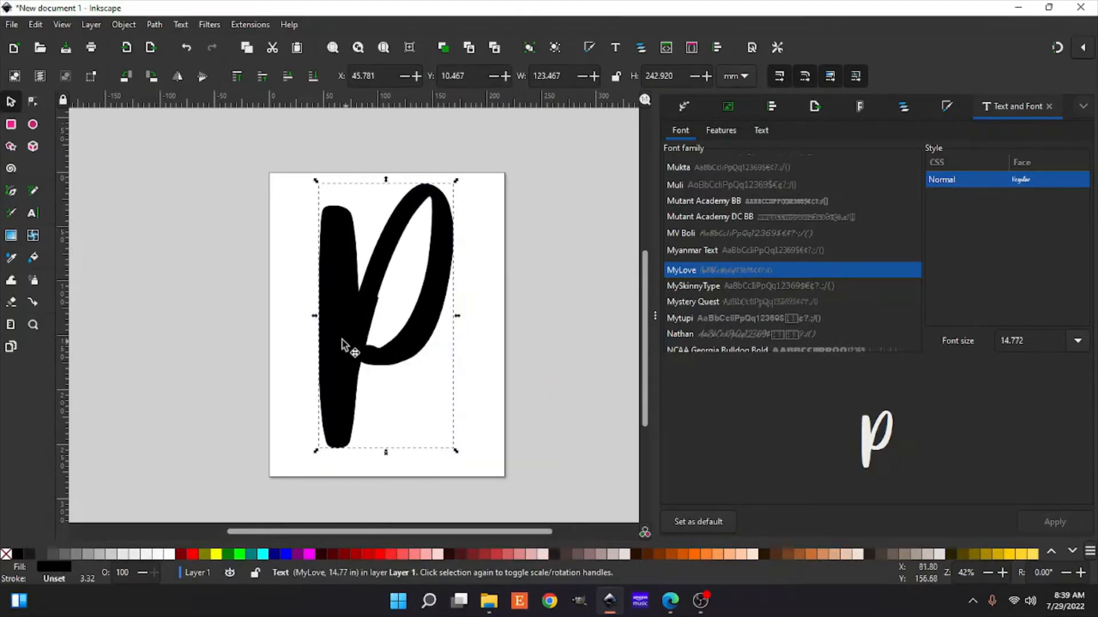
{"action": "left_click_drag", "start_coordinate": [373, 339], "coordinate": [584, 337]}
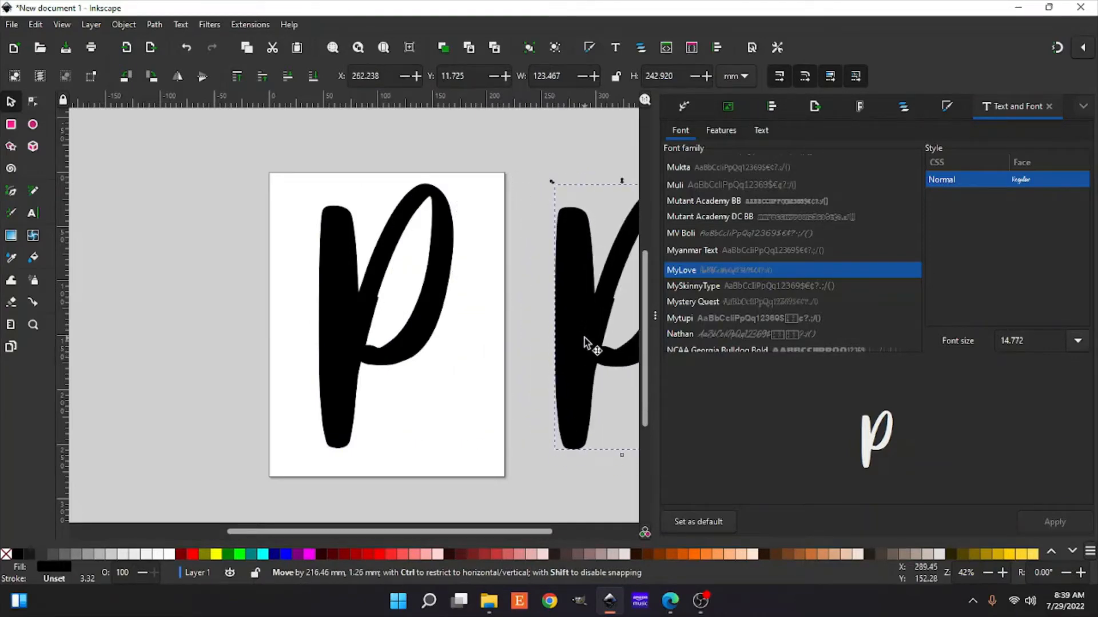
- Import the pastel rainbow background with purple glitter leopard spots from the ANIMAL PRINTS folder inside Backgrounds
{"action": "left_click", "coordinate": [372, 339]}
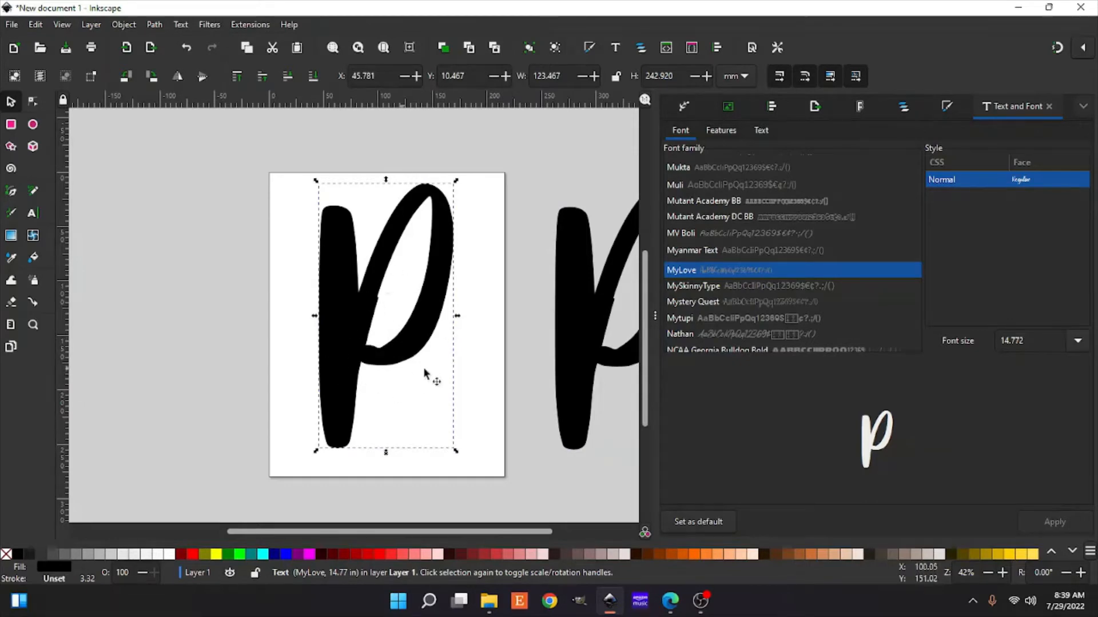
{"action": "left_click", "coordinate": [11, 25]}
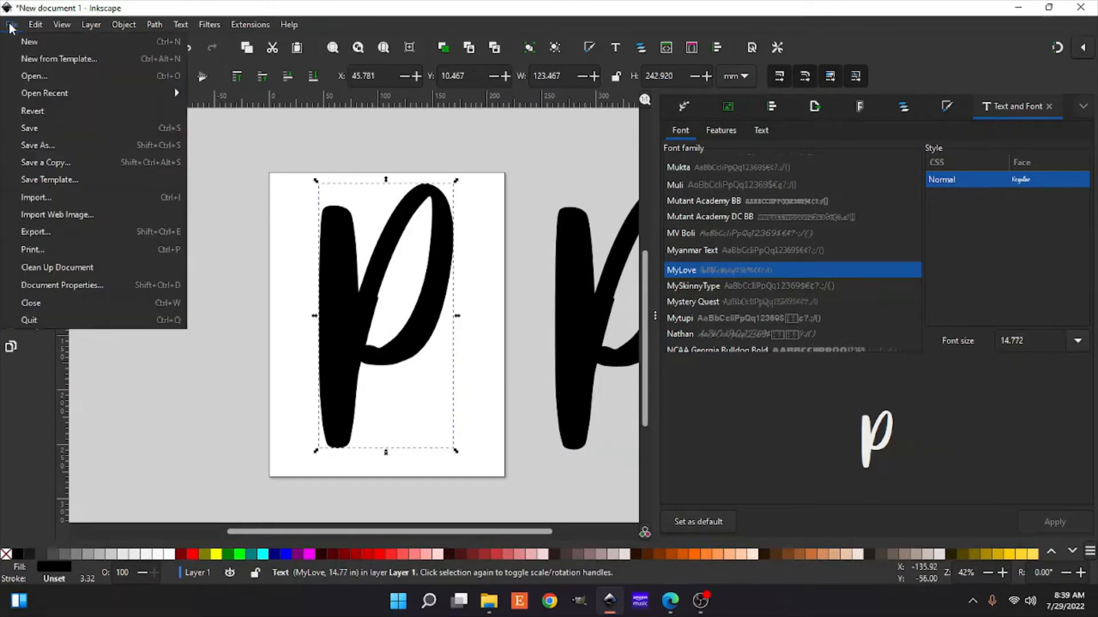
{"action": "left_click", "coordinate": [51, 198]}
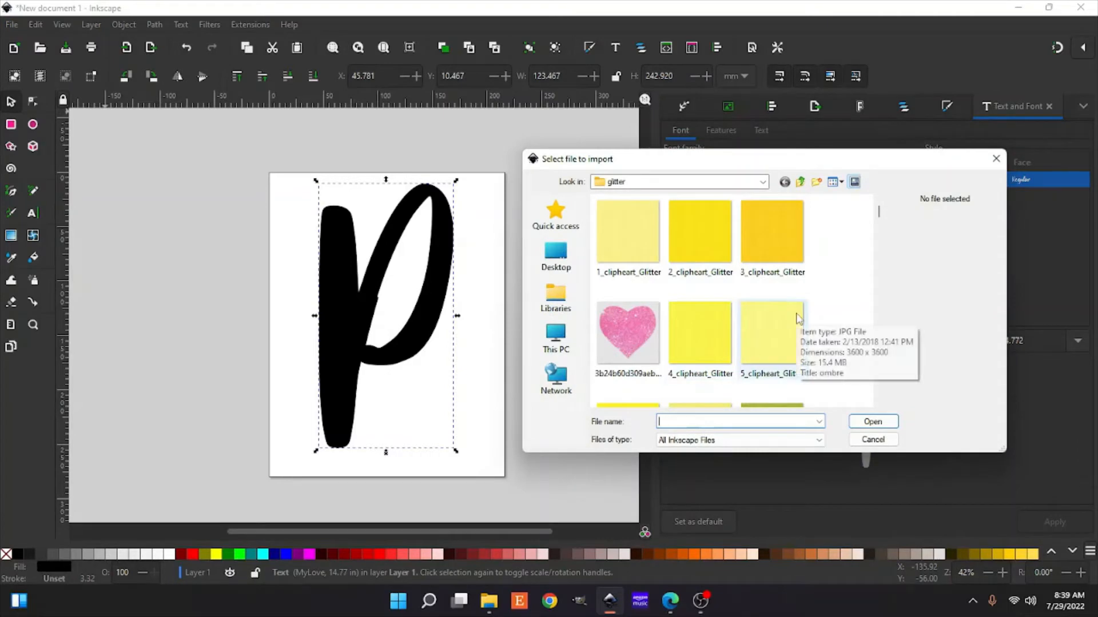
{"action": "left_click", "coordinate": [800, 181]}
{"action": "scroll", "coordinate": [709, 263], "scroll_direction": "up", "scroll_amount": 2}
{"action": "double_click", "coordinate": [628, 232]}
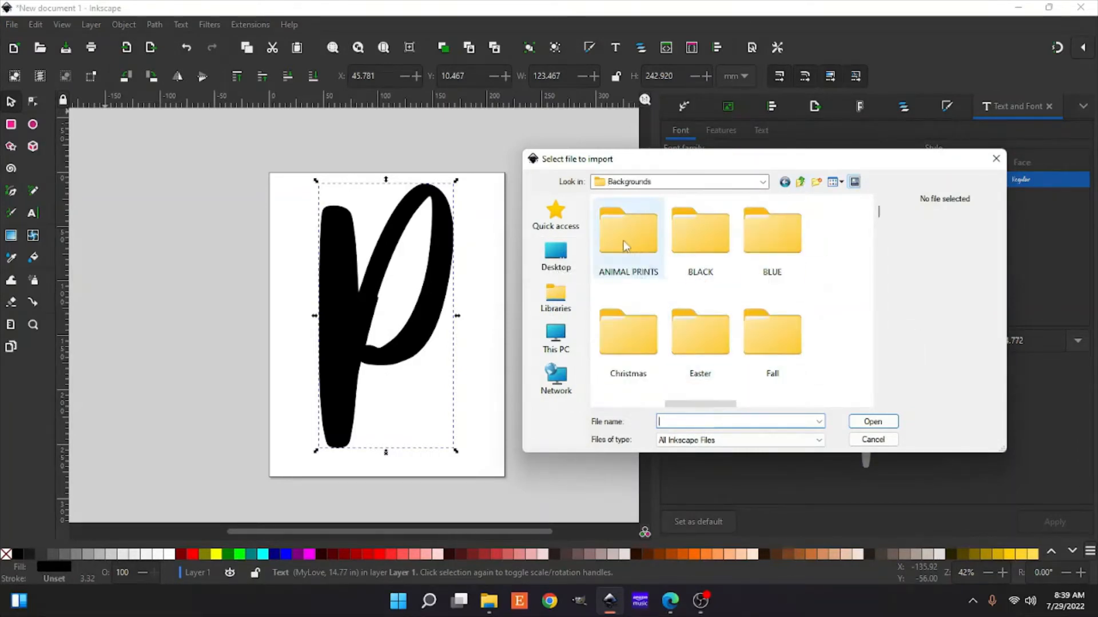
{"action": "scroll", "coordinate": [715, 298], "scroll_direction": "down", "scroll_amount": 5}
{"action": "scroll", "coordinate": [715, 301], "scroll_direction": "down", "scroll_amount": 8}
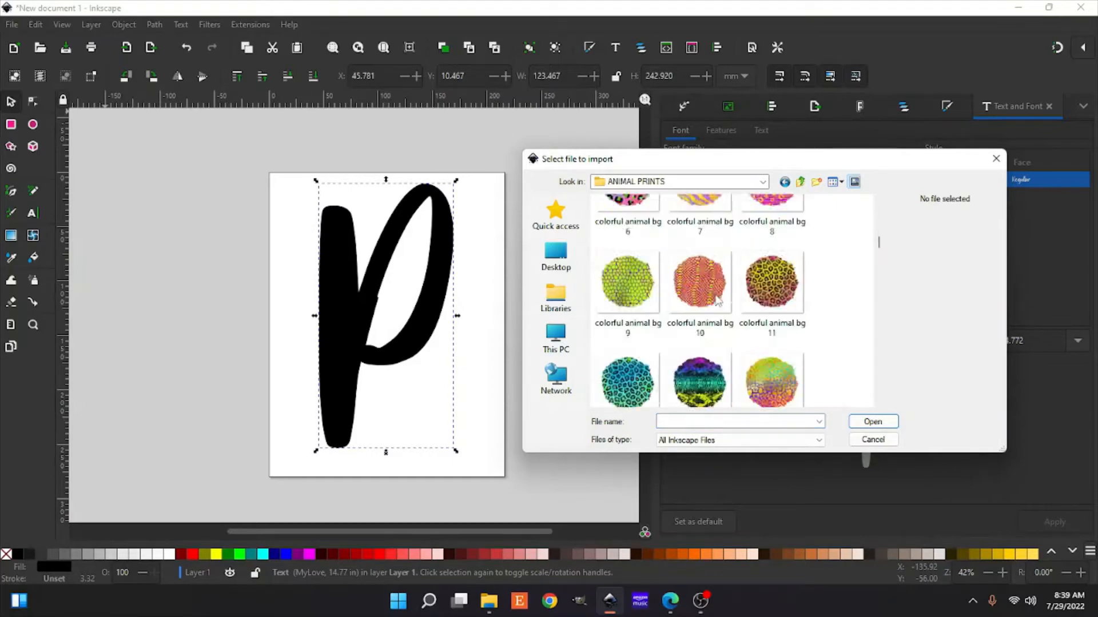
{"action": "double_click", "coordinate": [632, 338]}
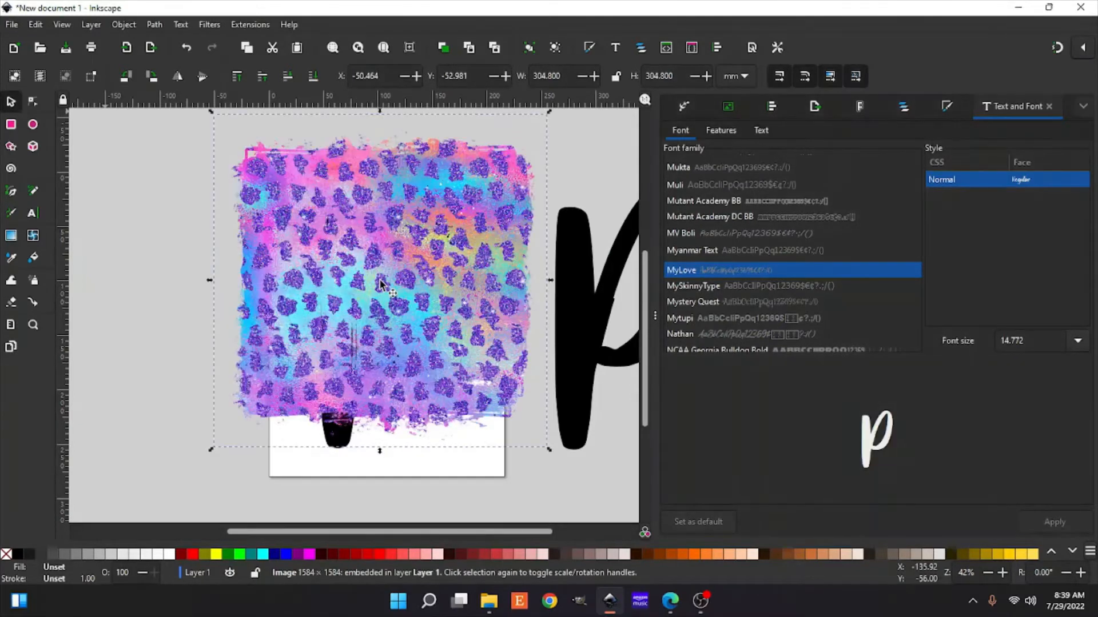
- Move the leopard background over the page's letter P and lower it to the bottom of the stack
{"action": "key", "text": "minus"}
{"action": "key", "text": "minus"}
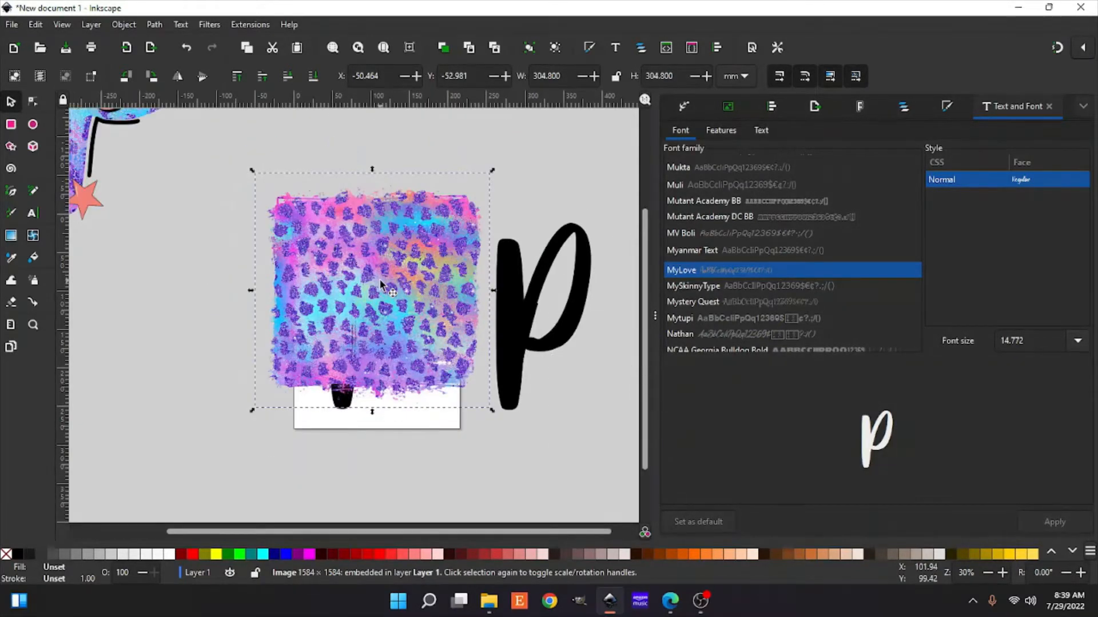
{"action": "left_click_drag", "start_coordinate": [379, 279], "coordinate": [363, 318]}
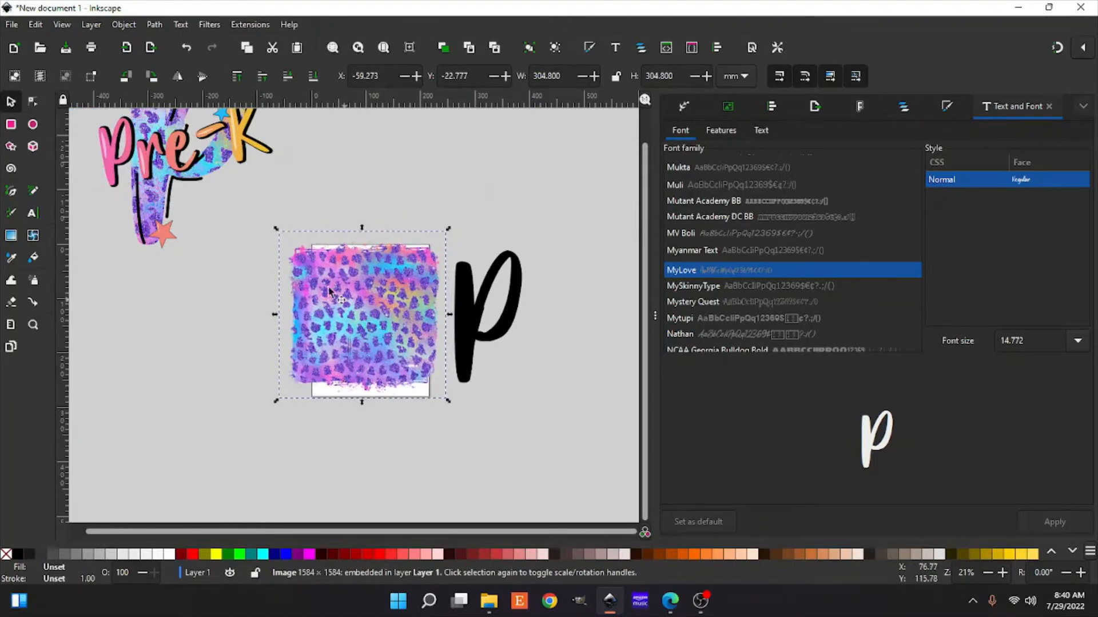
{"action": "left_click", "coordinate": [311, 82]}
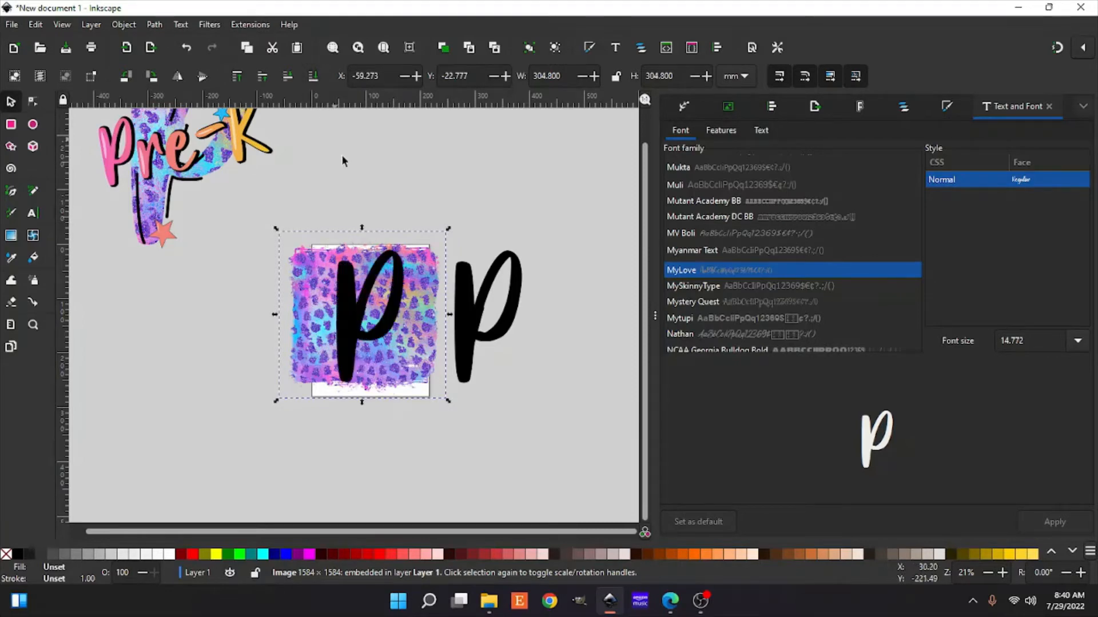
- Enlarge the leopard background to about 311 by 319 mm so it extends beyond the whole letter P
{"action": "left_click", "coordinate": [434, 272]}
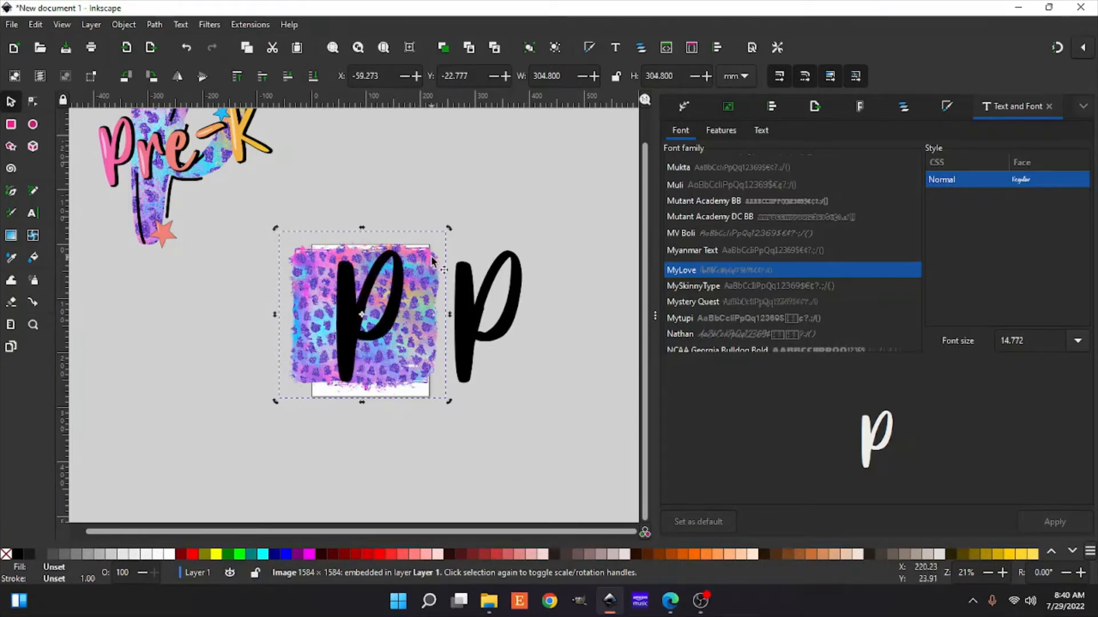
{"action": "left_click", "coordinate": [434, 265]}
{"action": "left_click_drag", "start_coordinate": [449, 230], "coordinate": [452, 225]}
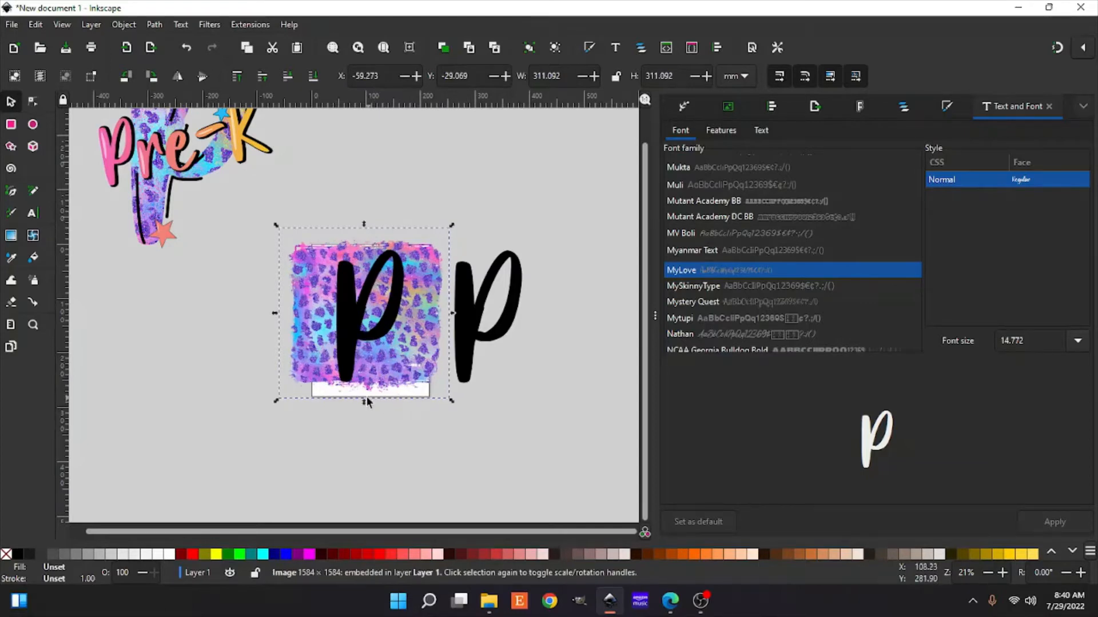
{"action": "left_click_drag", "start_coordinate": [366, 404], "coordinate": [365, 407]}
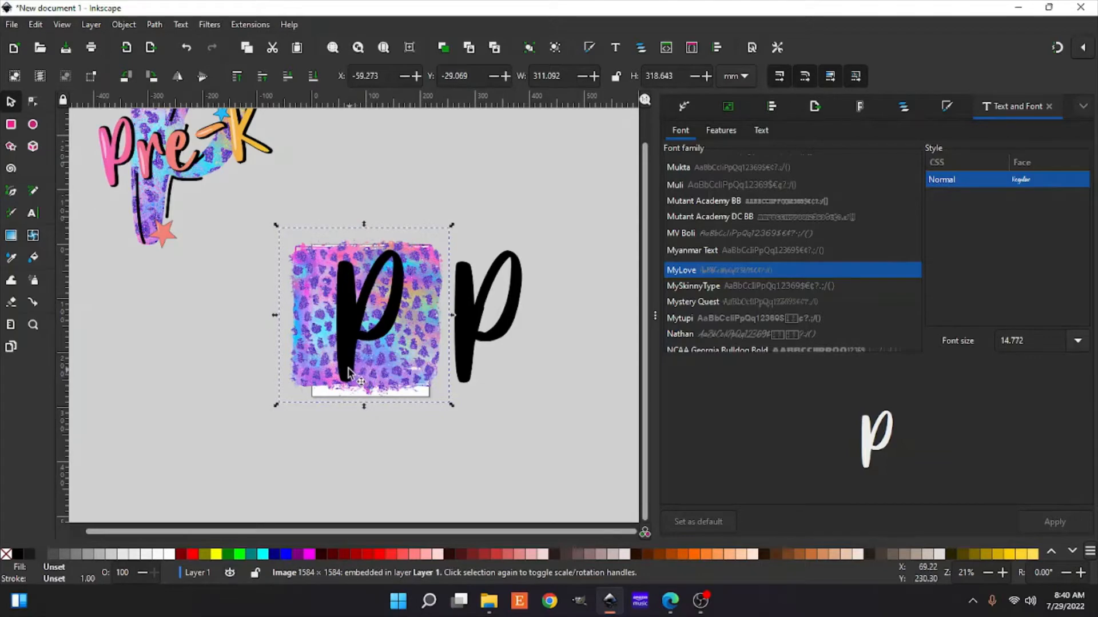
- Clip the leopard background to the shape of the letter P on the page
{"action": "left_click", "coordinate": [351, 333], "text": "shift"}
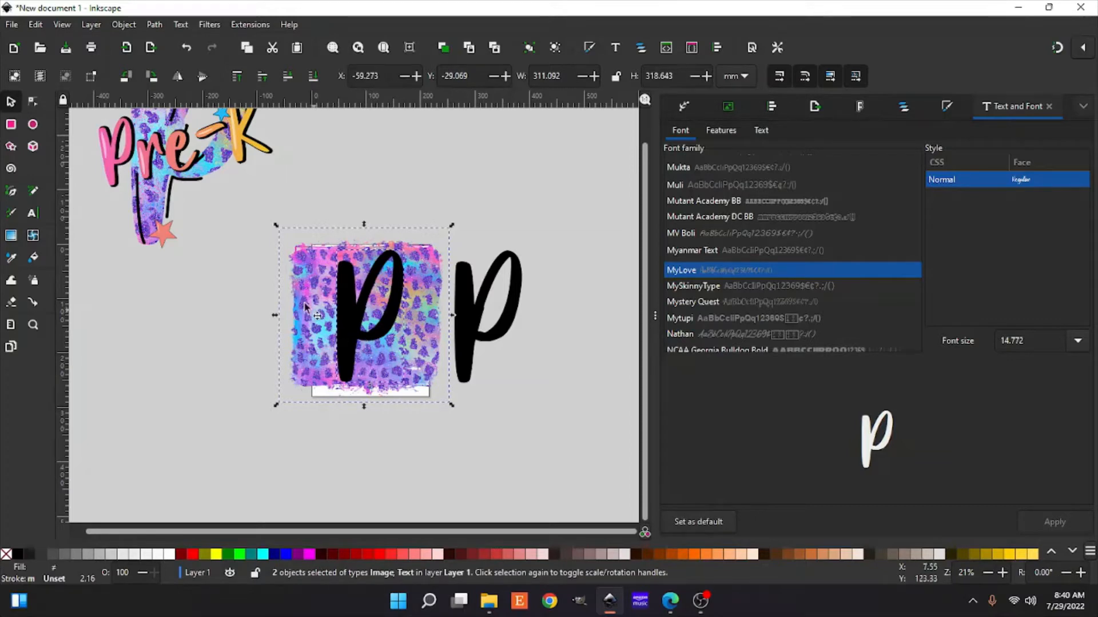
{"action": "left_click", "coordinate": [342, 332], "text": "shift"}
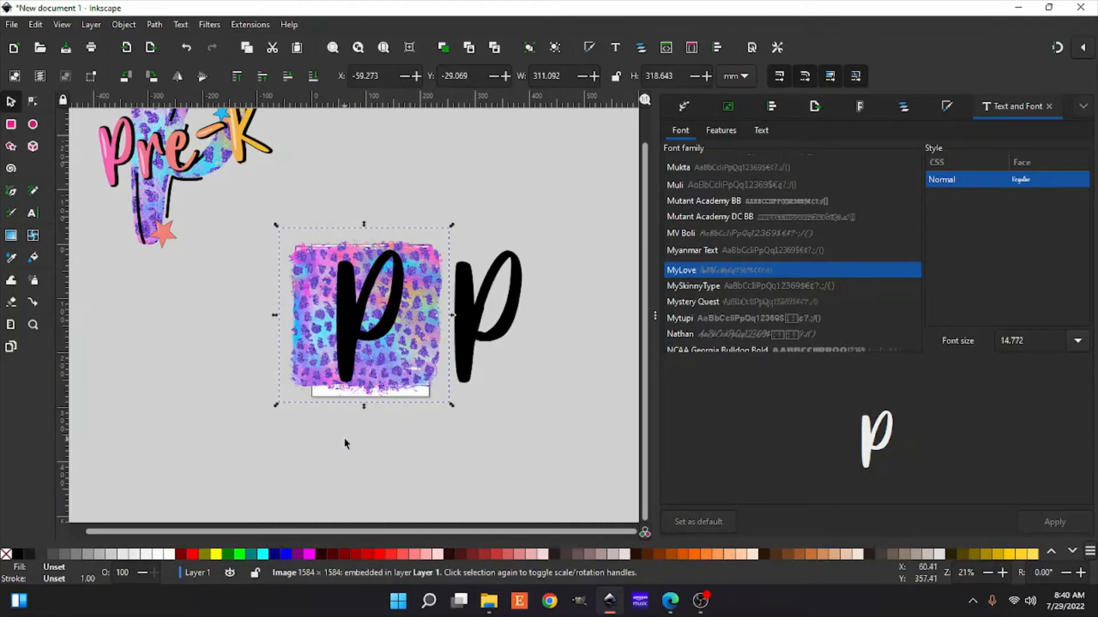
{"action": "left_click", "coordinate": [352, 328], "text": "shift"}
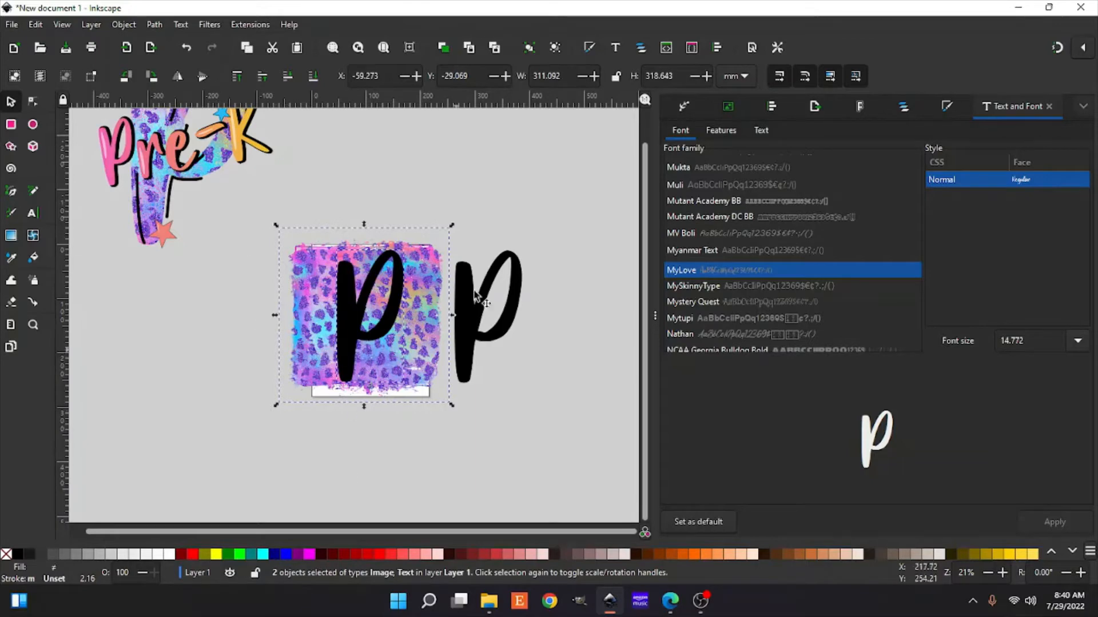
{"action": "right_click", "coordinate": [351, 330]}
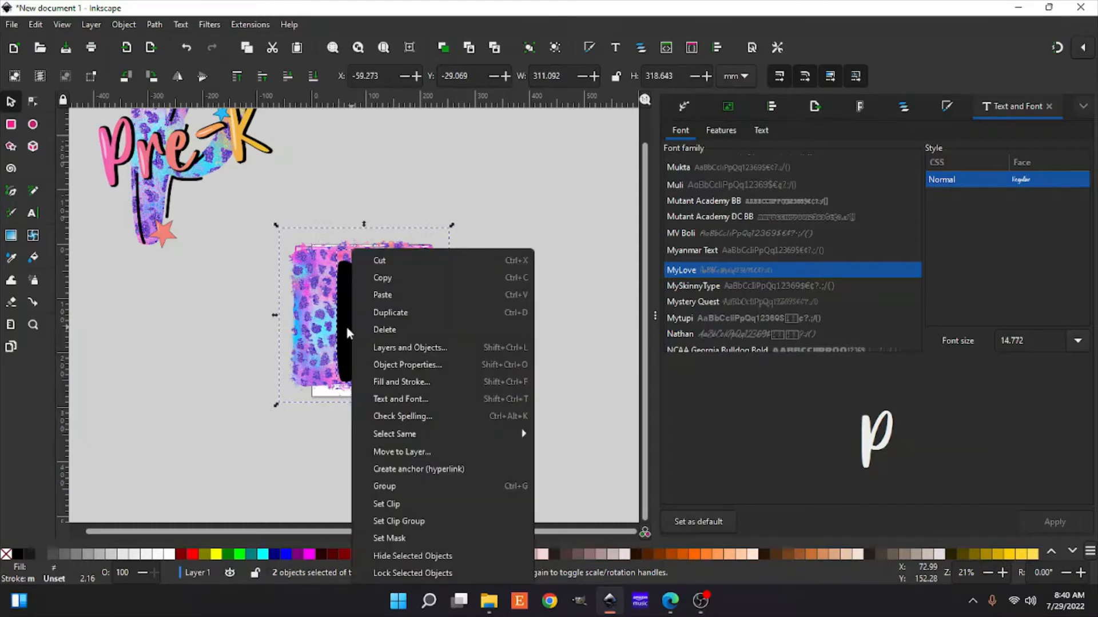
{"action": "left_click", "coordinate": [409, 504]}
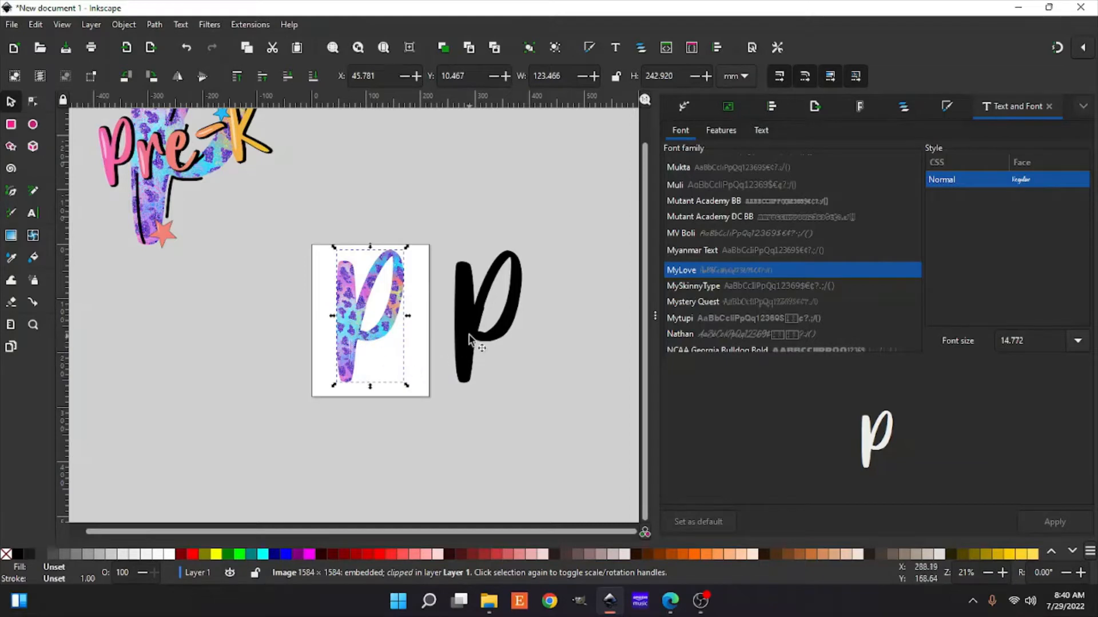
- Move the black P copy closer to the page, remove its fill and give it a flat black stroke
{"action": "left_click_drag", "start_coordinate": [462, 335], "coordinate": [446, 336]}
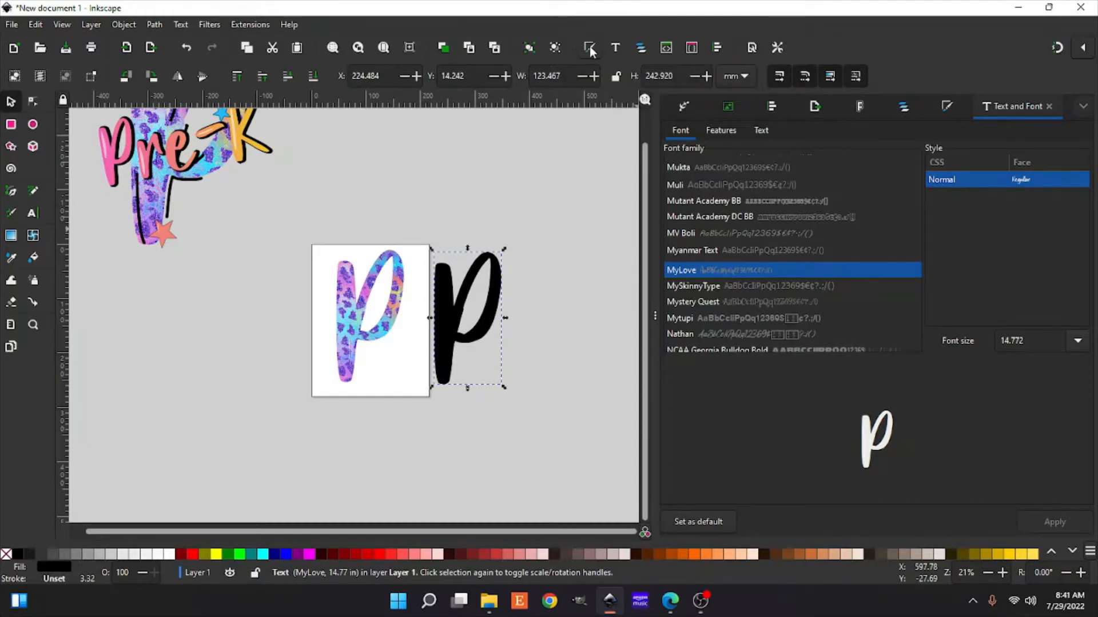
{"action": "left_click", "coordinate": [946, 107]}
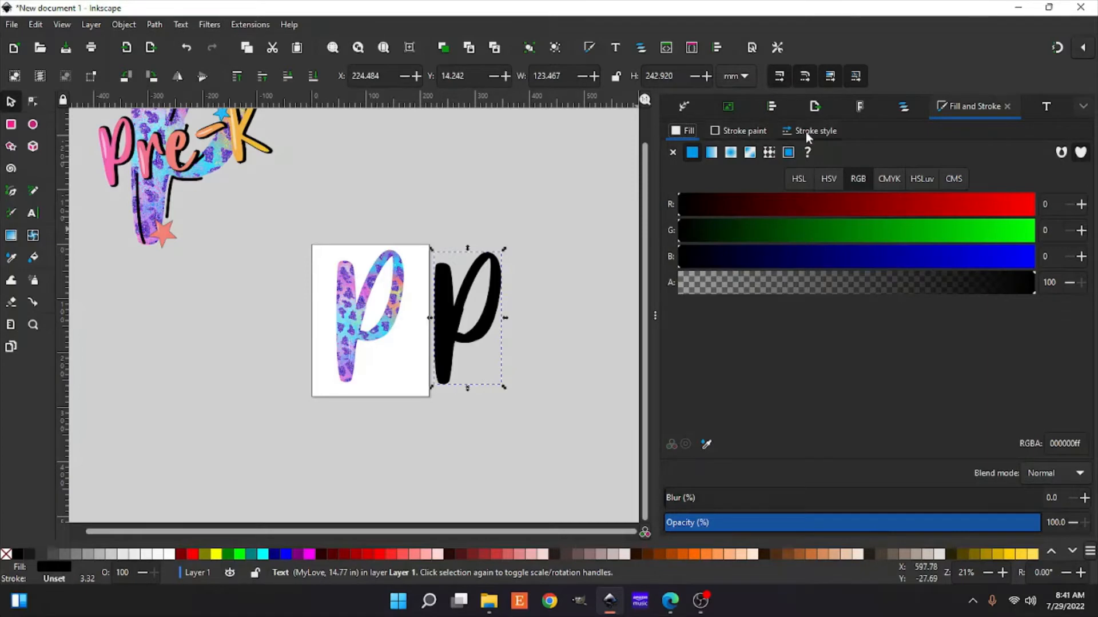
{"action": "left_click", "coordinate": [675, 155]}
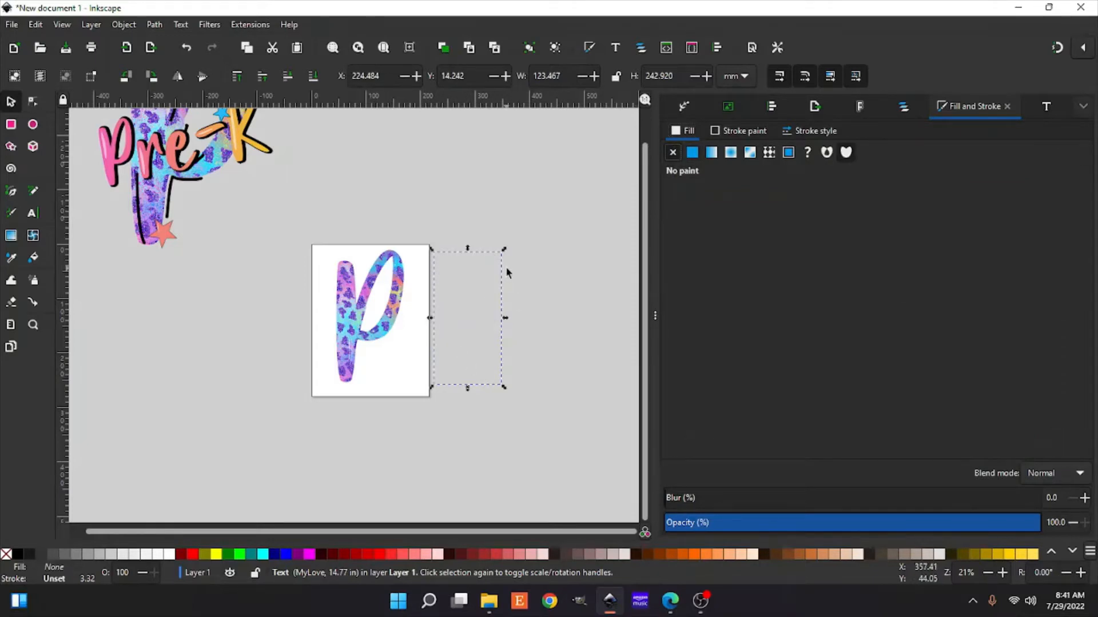
{"action": "left_click", "coordinate": [731, 133]}
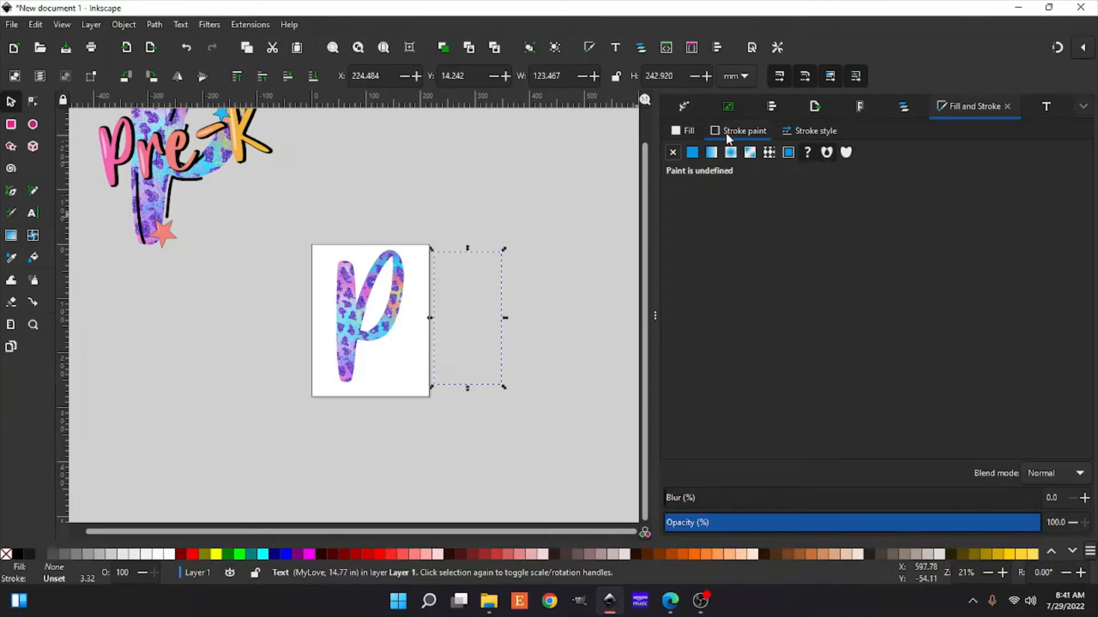
{"action": "left_click", "coordinate": [691, 152]}
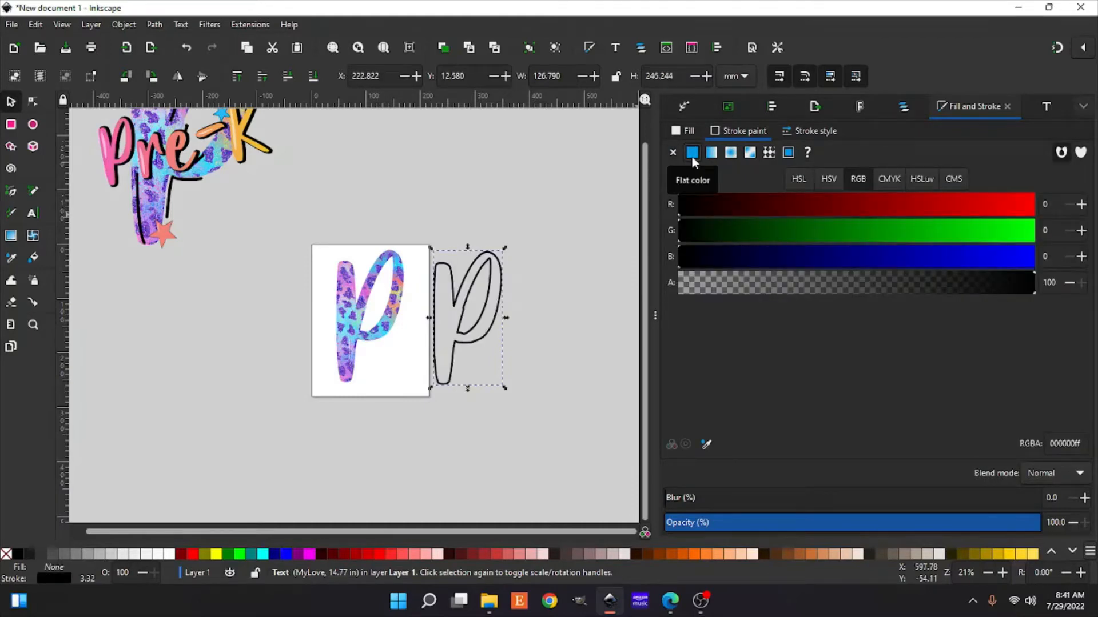
- Apply the long-dash 24 24 pattern to the P copy's outline
{"action": "left_click", "coordinate": [825, 136]}
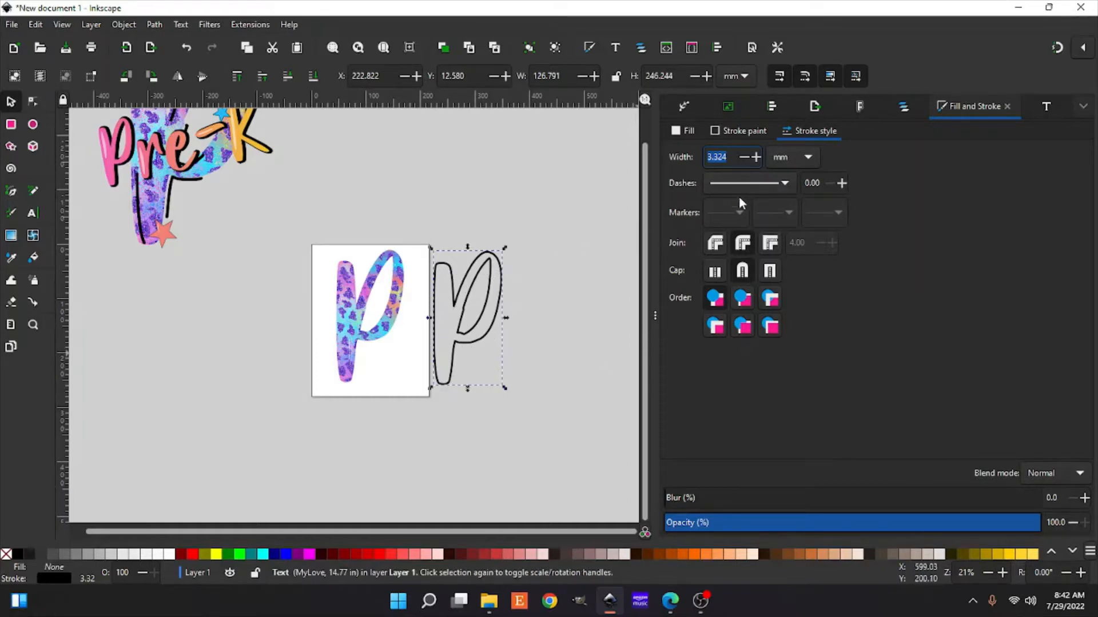
{"action": "left_click", "coordinate": [774, 181]}
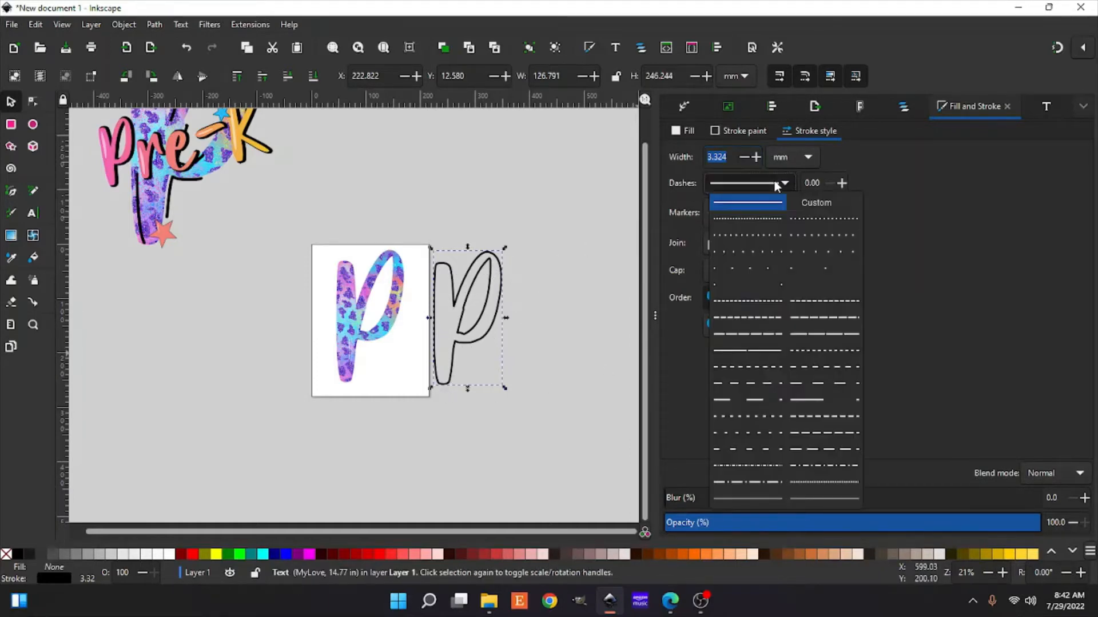
{"action": "left_click", "coordinate": [837, 403]}
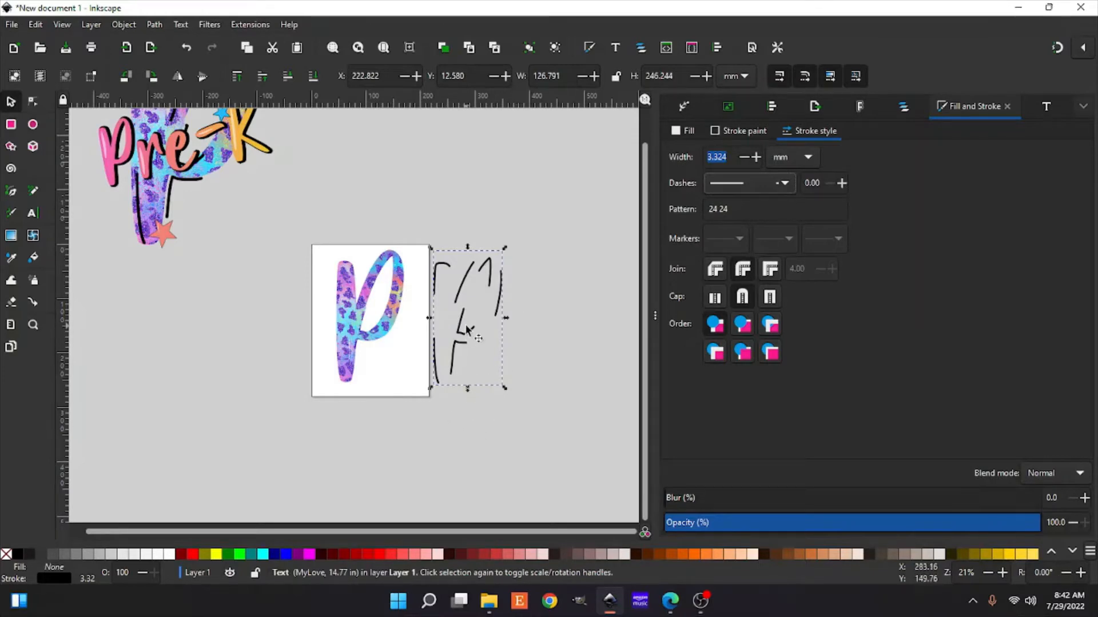
- Place the dashed outline over the patterned P and enlarge it to about 130 by 248 mm
{"action": "left_click_drag", "start_coordinate": [459, 328], "coordinate": [368, 327]}
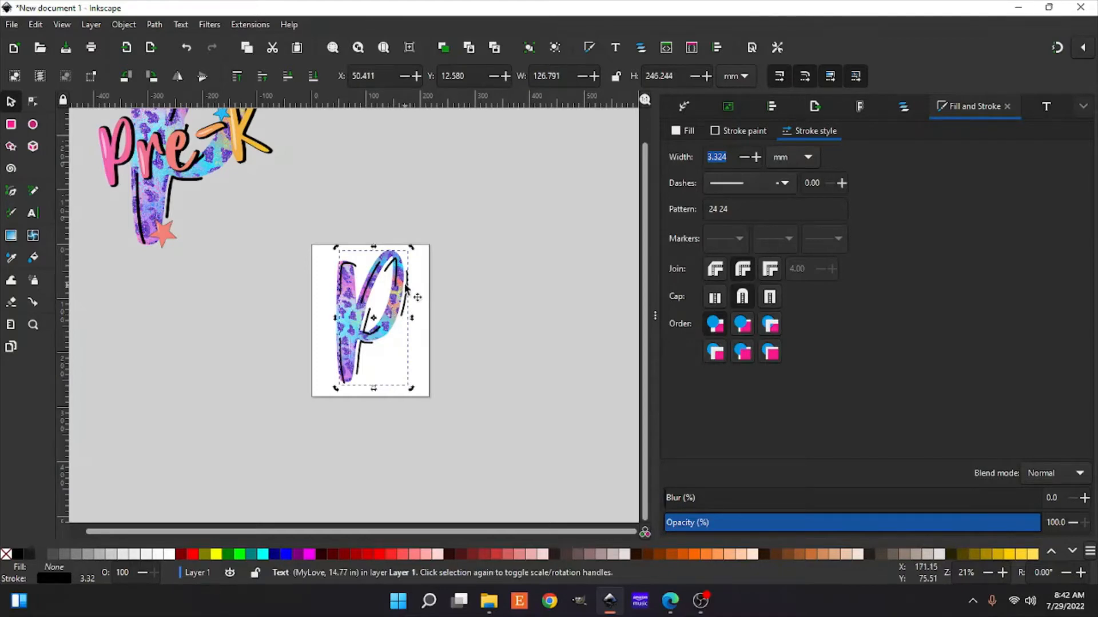
{"action": "left_click", "coordinate": [400, 269]}
{"action": "left_click_drag", "start_coordinate": [410, 248], "coordinate": [410, 249]}
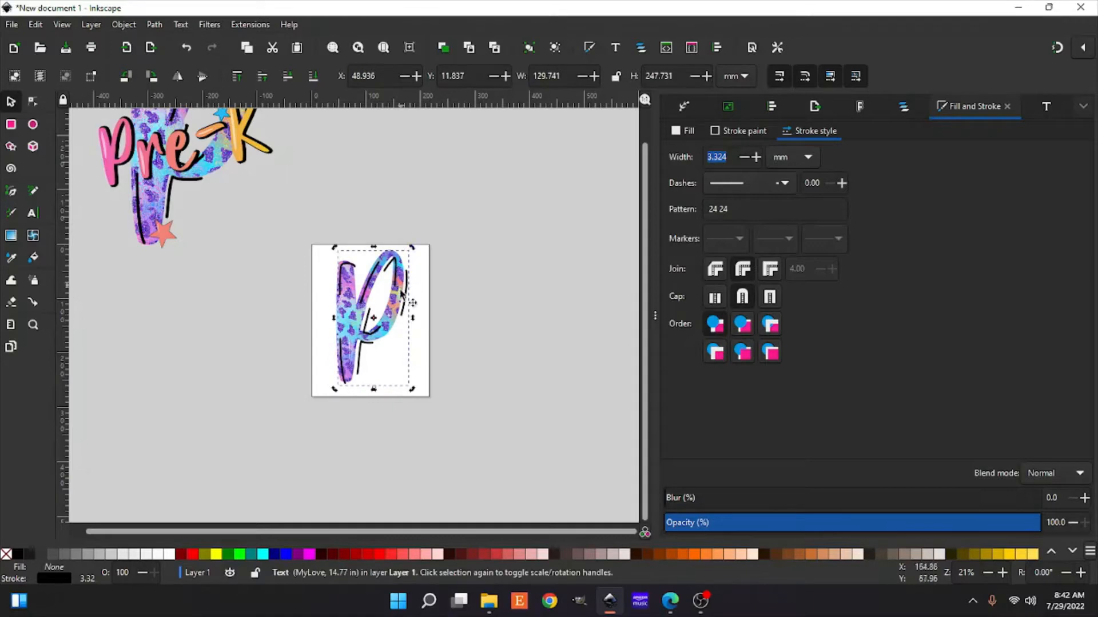
{"action": "left_click_drag", "start_coordinate": [411, 302], "coordinate": [412, 309]}
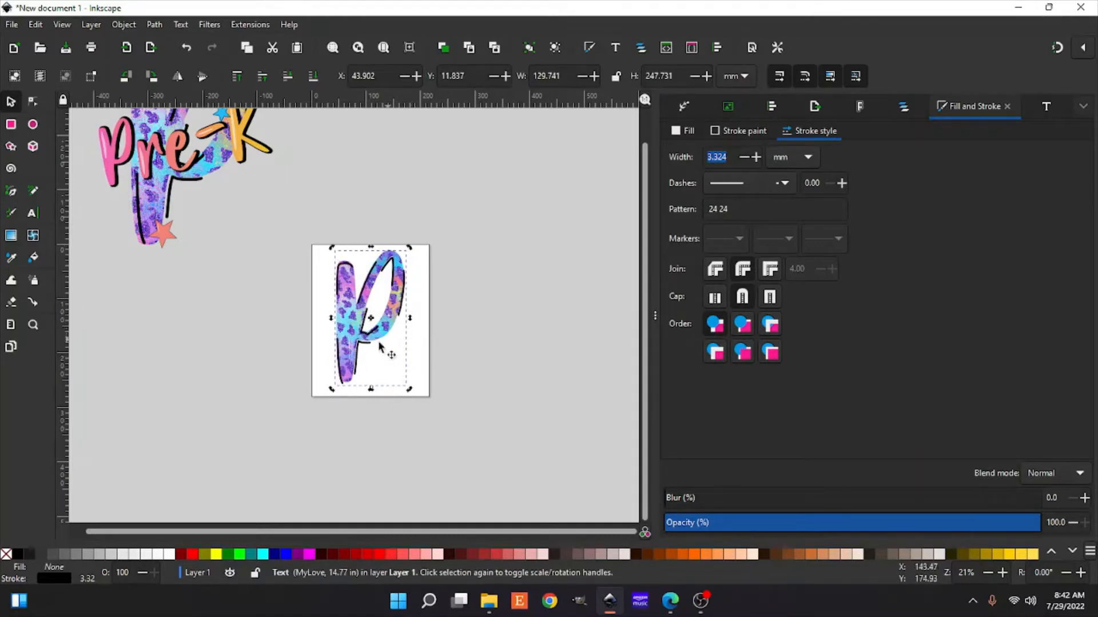
- Shift the dashed outline aside and enlarge the patterned P to about 129 by 247 mm
{"action": "scroll", "coordinate": [368, 347], "scroll_direction": "up", "scroll_amount": 7}
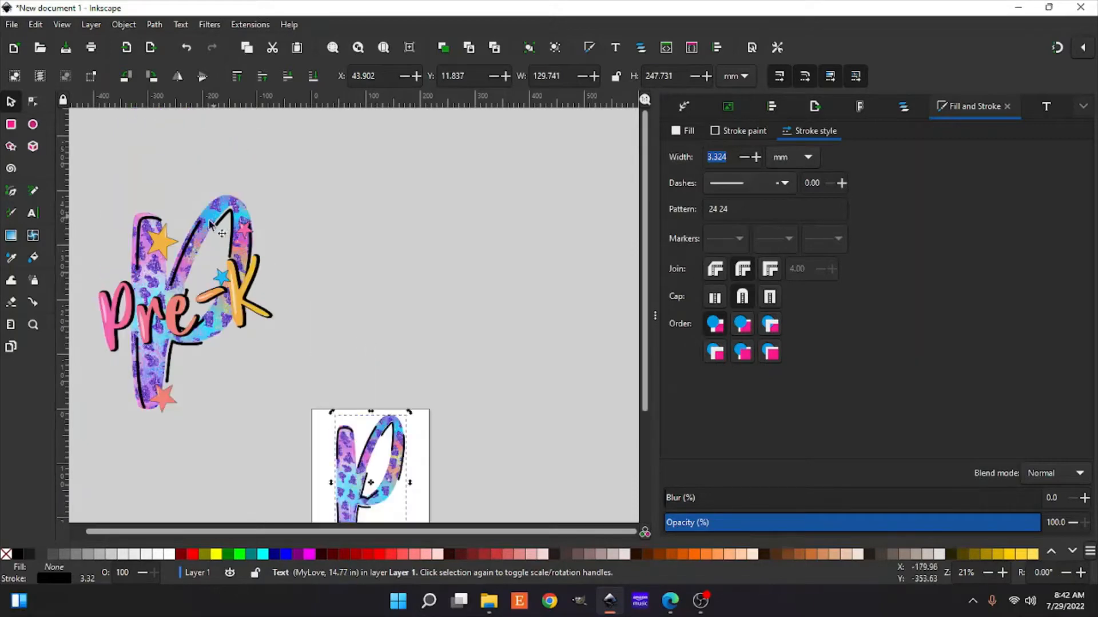
{"action": "scroll", "coordinate": [149, 299], "scroll_direction": "down", "scroll_amount": 5}
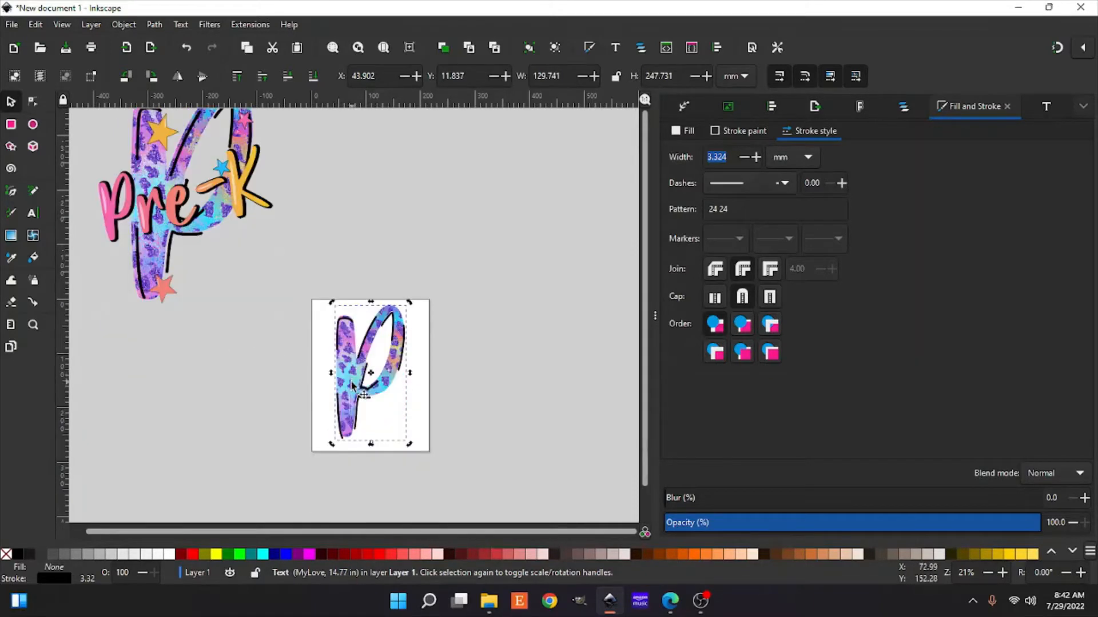
{"action": "left_click_drag", "start_coordinate": [355, 322], "coordinate": [366, 319]}
{"action": "left_click", "coordinate": [346, 342]}
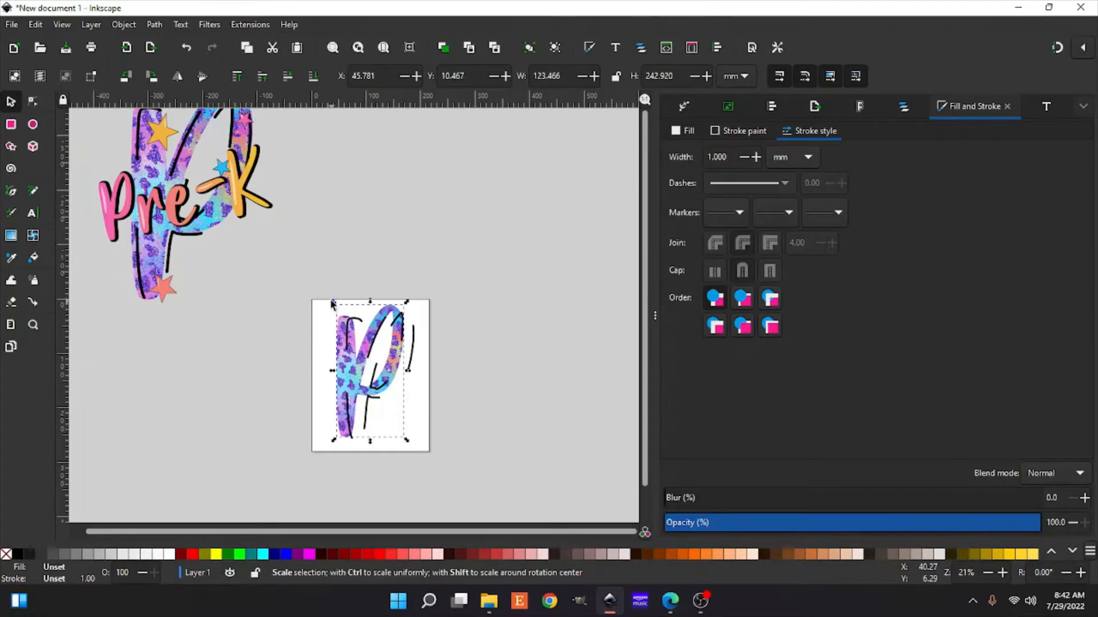
{"action": "left_click_drag", "start_coordinate": [333, 303], "coordinate": [331, 298]}
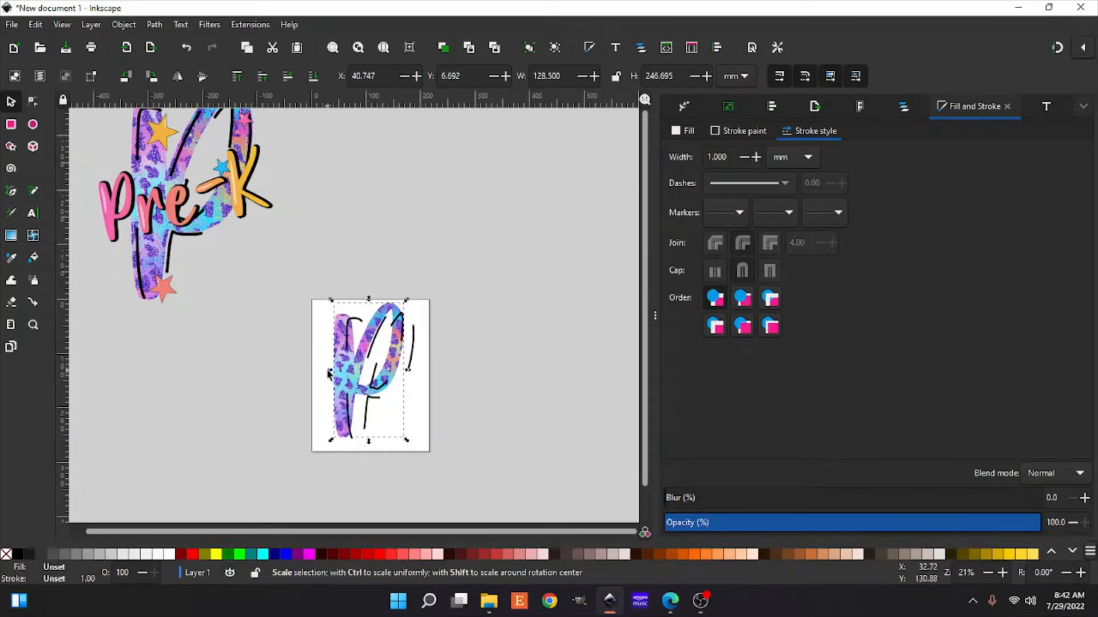
- Realign the dashed outline over the enlarged patterned P, slightly offset as in the reference design
{"action": "mouse_move", "coordinate": [364, 355]}
{"action": "left_mouse_down"}
{"action": "mouse_move", "coordinate": [356, 363]}
{"action": "mouse_move", "coordinate": [361, 354]}
{"action": "left_mouse_up"}
{"action": "scroll", "coordinate": [361, 357], "scroll_direction": "up", "scroll_amount": 2}
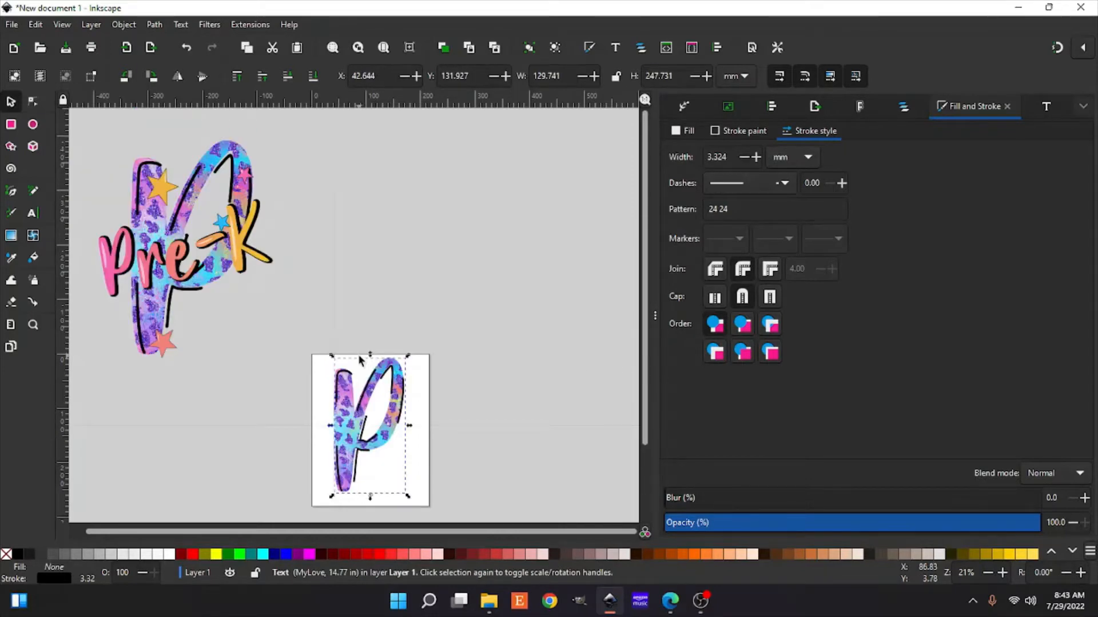
{"action": "scroll", "coordinate": [366, 455], "scroll_direction": "down", "scroll_amount": 2}
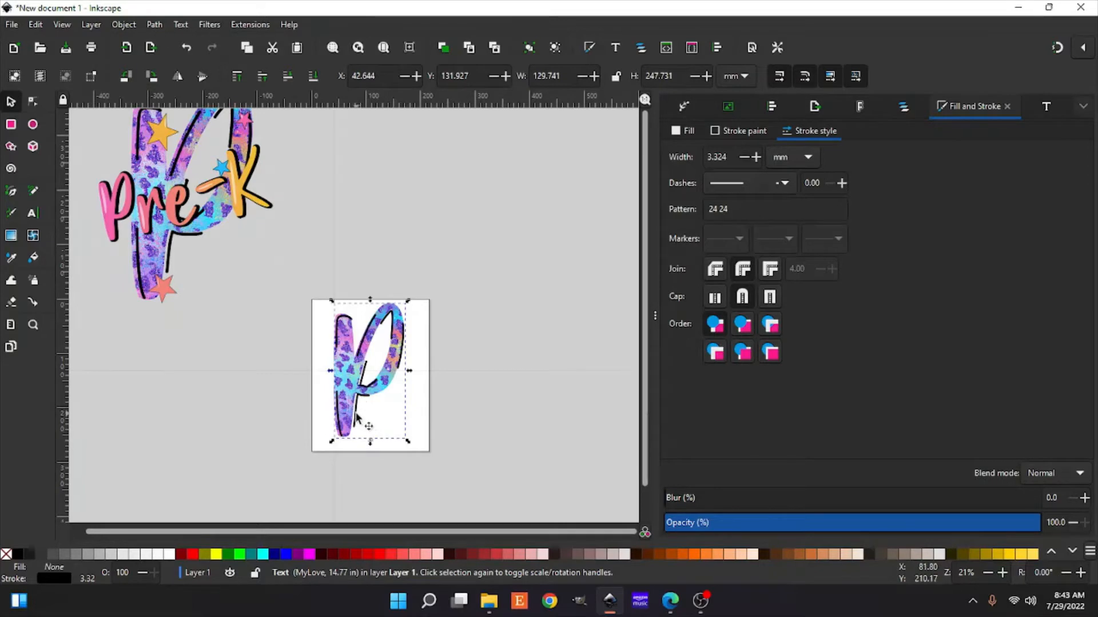
{"action": "left_click_drag", "start_coordinate": [355, 416], "coordinate": [354, 418]}
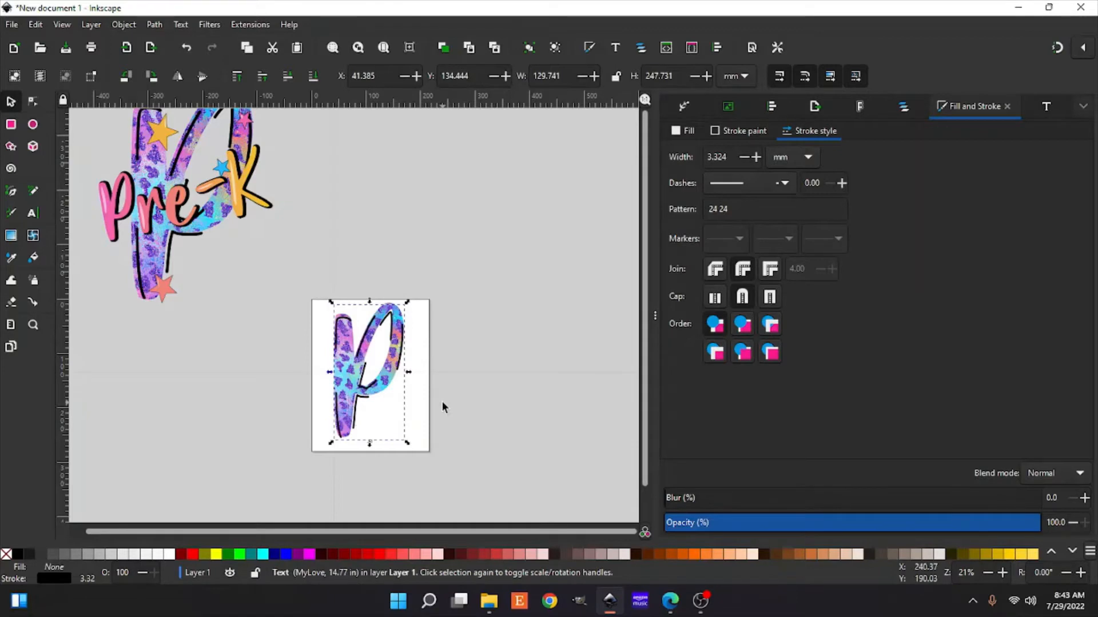
- Group the leopard-patterned P with its dashed black outline
{"action": "key", "text": "plus"}
{"action": "key", "text": "plus"}
{"action": "key", "text": "plus"}
{"action": "key", "text": "plus"}
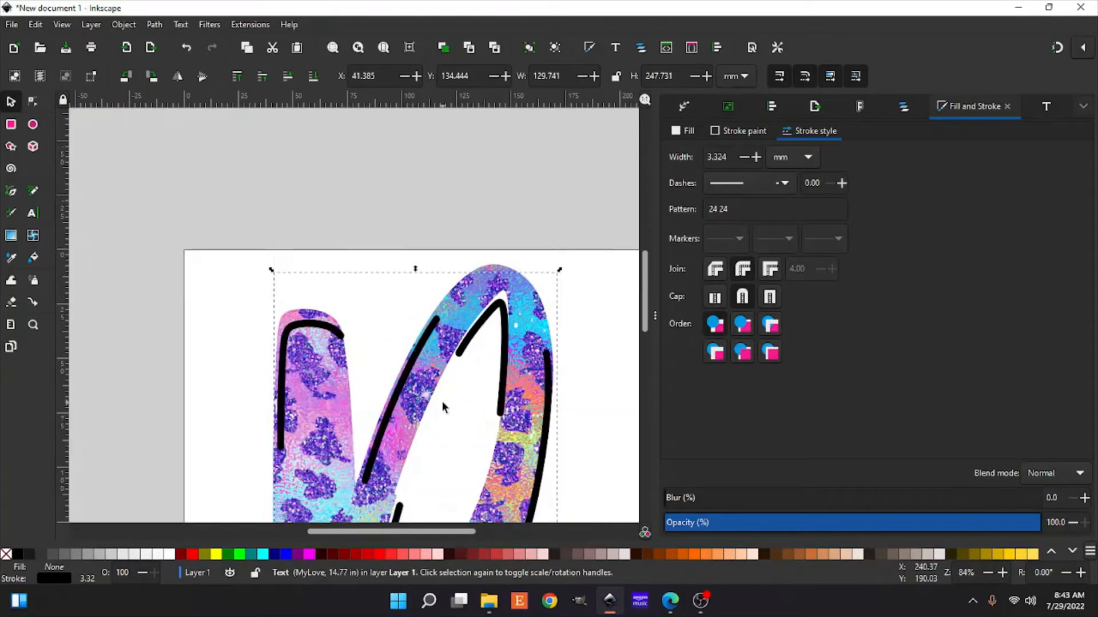
{"action": "scroll", "coordinate": [443, 407], "scroll_direction": "down", "scroll_amount": 5}
{"action": "key", "text": "minus"}
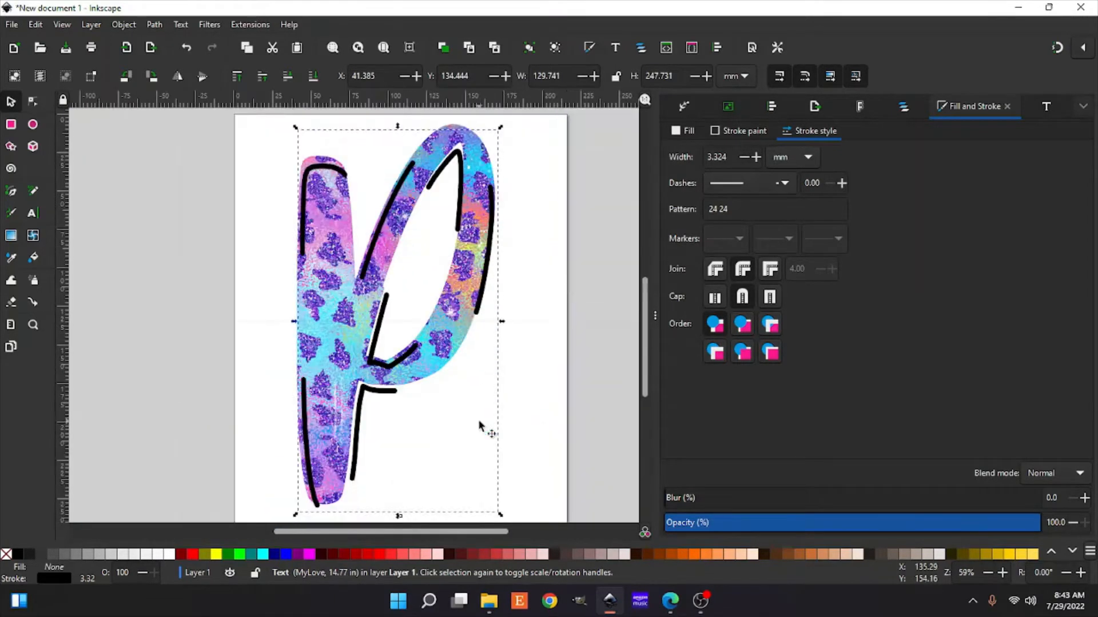
{"action": "key", "text": "minus"}
{"action": "left_click_drag", "start_coordinate": [245, 149], "coordinate": [566, 516]}
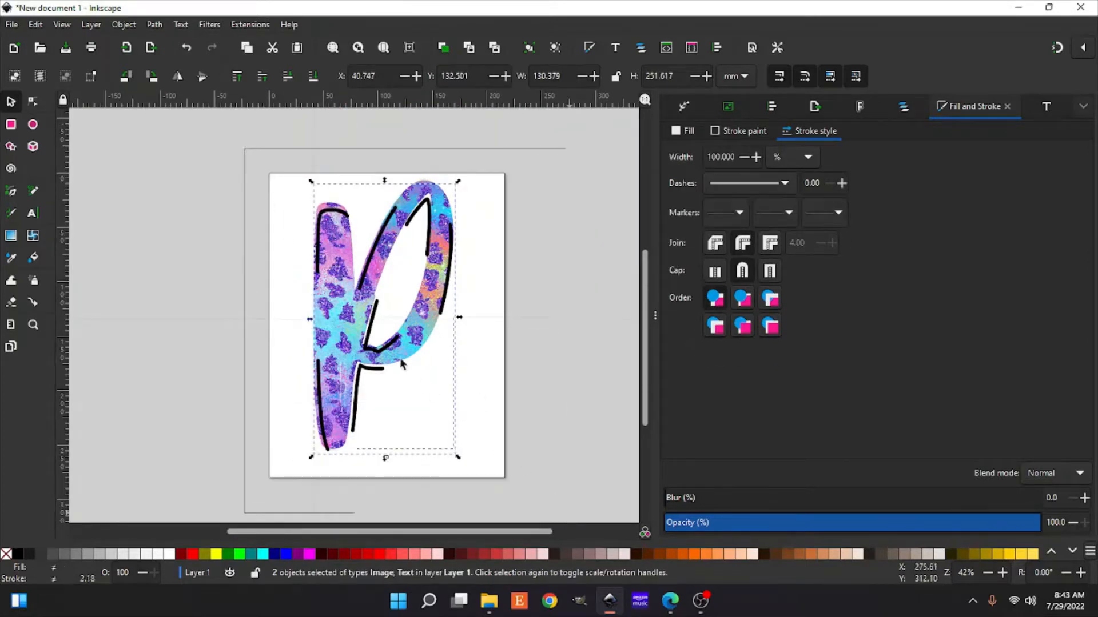
{"action": "right_click", "coordinate": [400, 359]}
{"action": "left_click", "coordinate": [449, 259]}
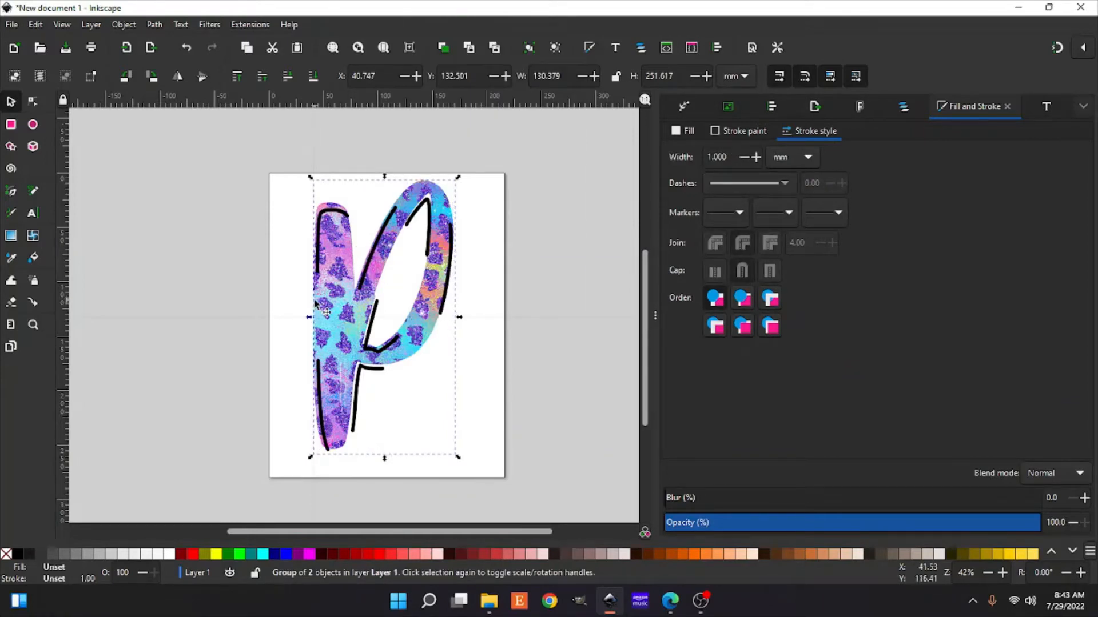
- Add a separate text object reading "Pre-k" in the empty area below the page
{"action": "scroll", "coordinate": [317, 302], "scroll_direction": "up", "scroll_amount": 5}
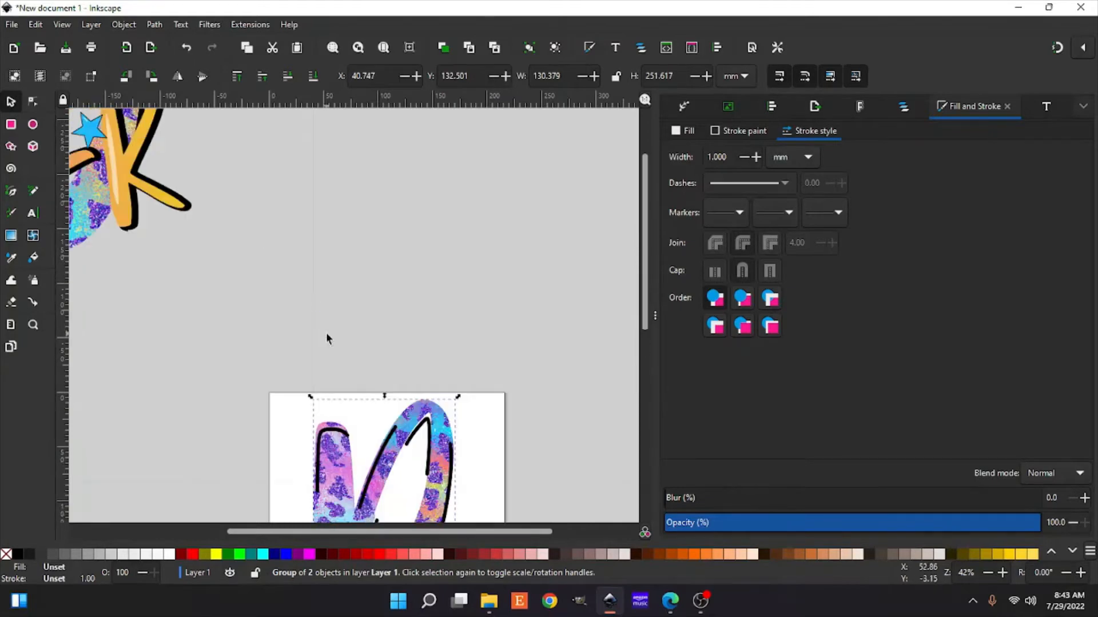
{"action": "left_click_drag", "start_coordinate": [395, 532], "coordinate": [243, 530]}
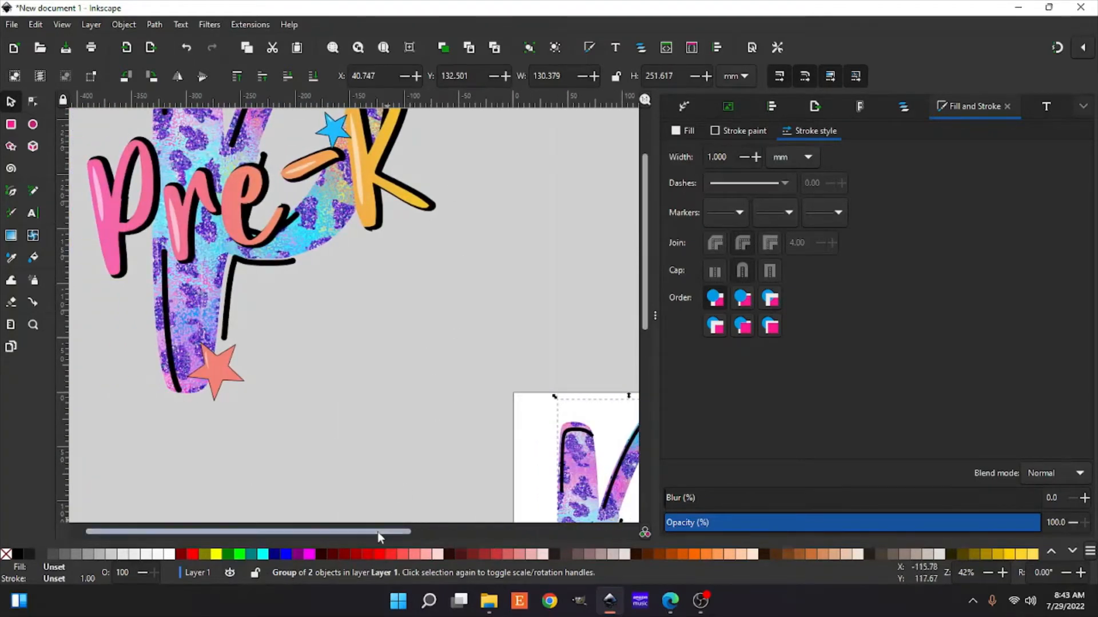
{"action": "left_click_drag", "start_coordinate": [377, 531], "coordinate": [516, 529]}
{"action": "scroll", "coordinate": [507, 407], "scroll_direction": "down", "scroll_amount": 6}
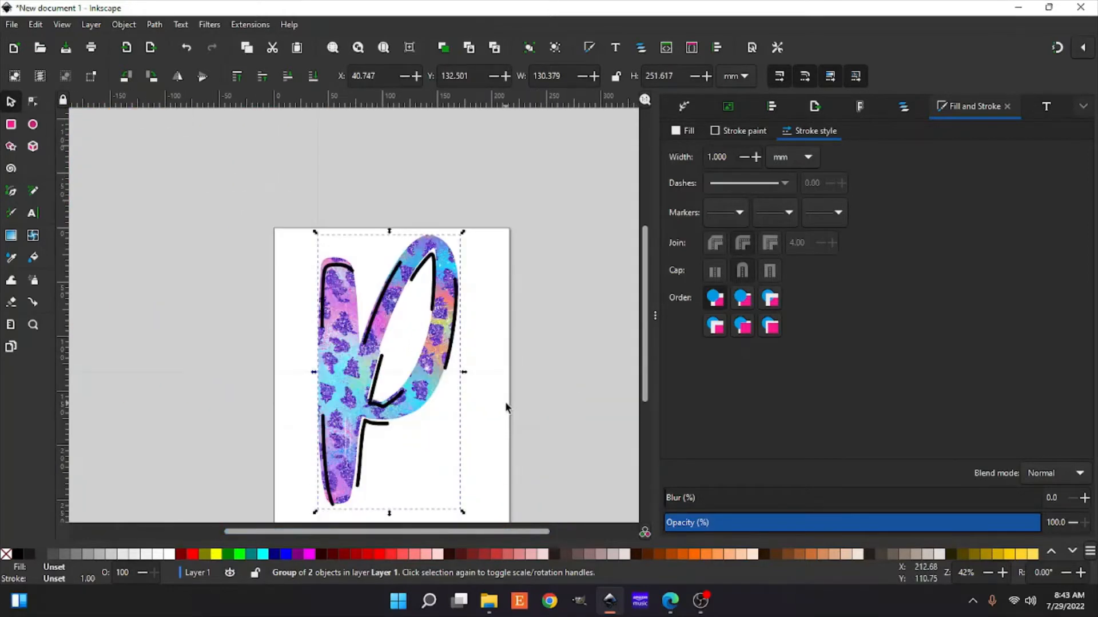
{"action": "left_click", "coordinate": [35, 214]}
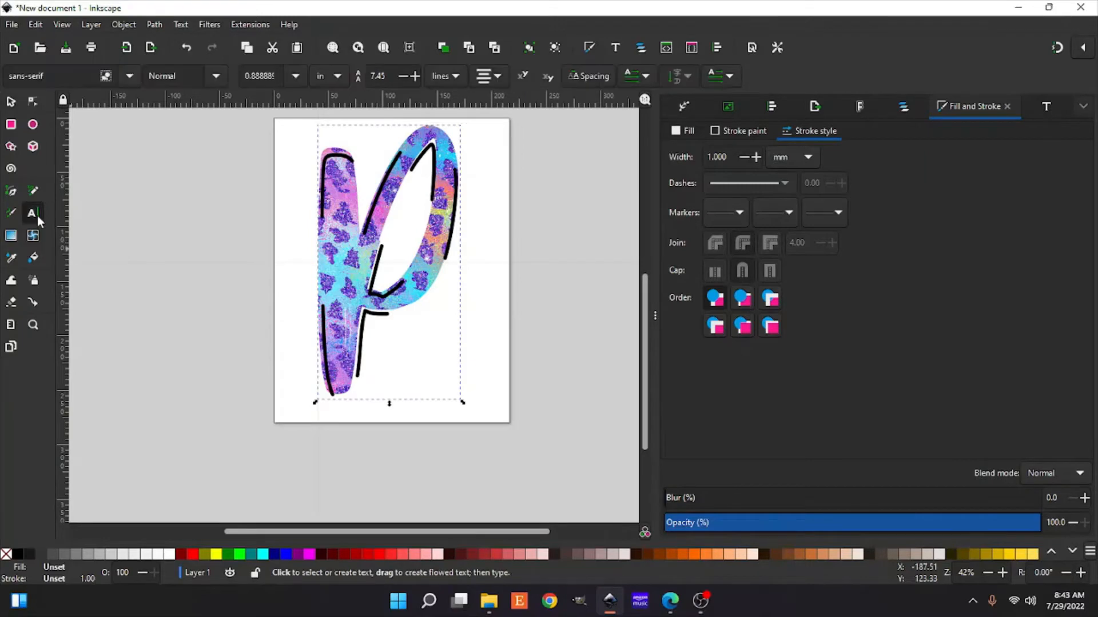
{"action": "left_click", "coordinate": [408, 366]}
{"action": "scroll", "coordinate": [408, 366], "scroll_direction": "down", "scroll_amount": 5}
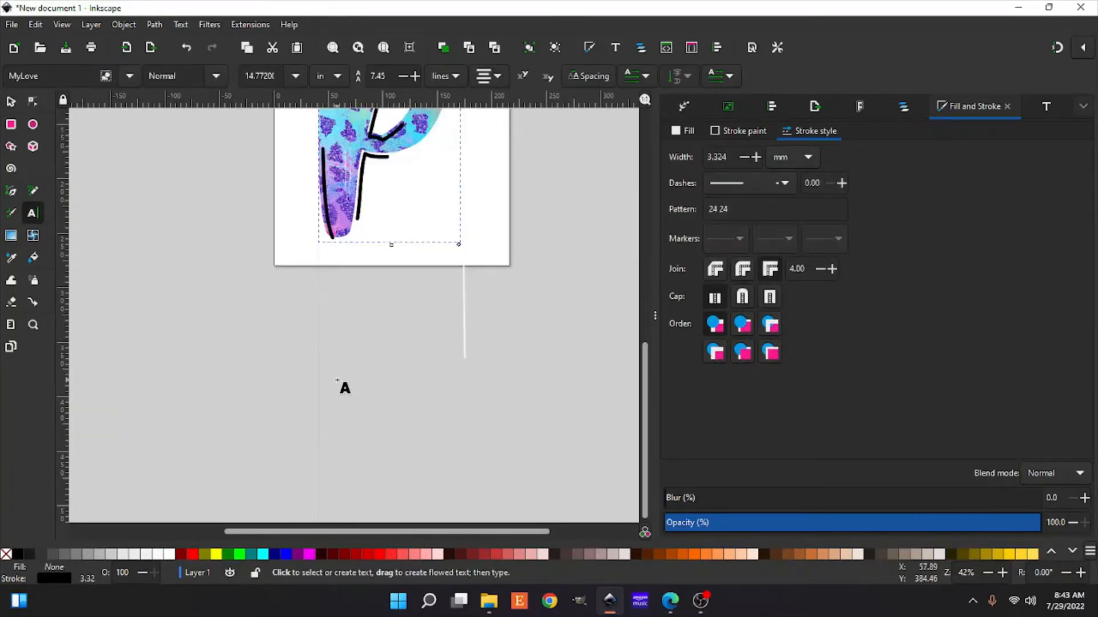
{"action": "left_click", "coordinate": [337, 374]}
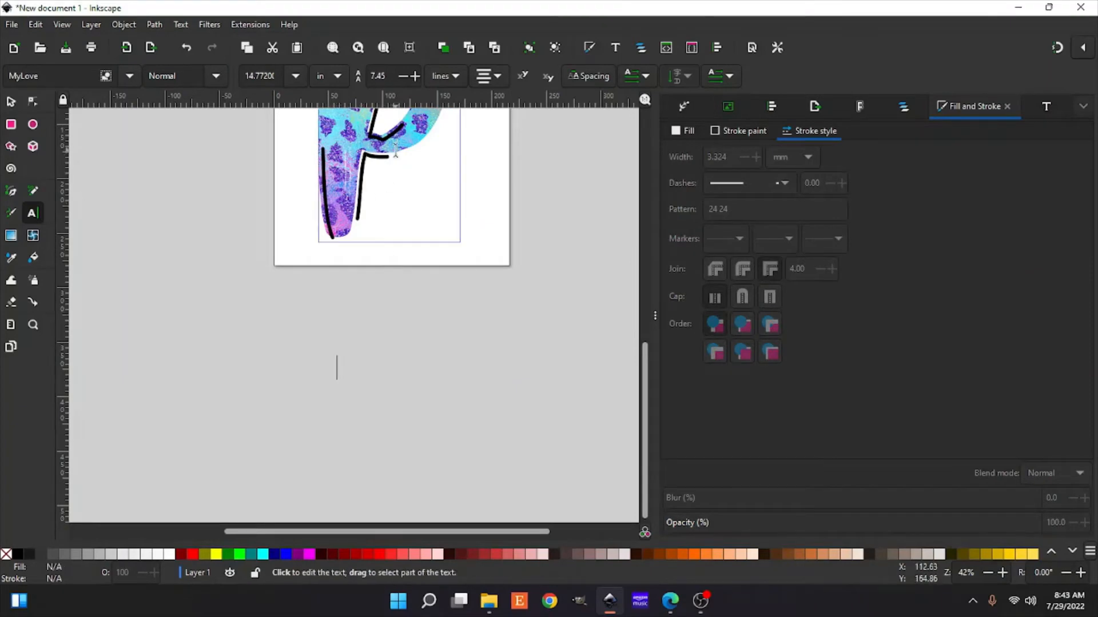
{"action": "left_click", "coordinate": [339, 365]}
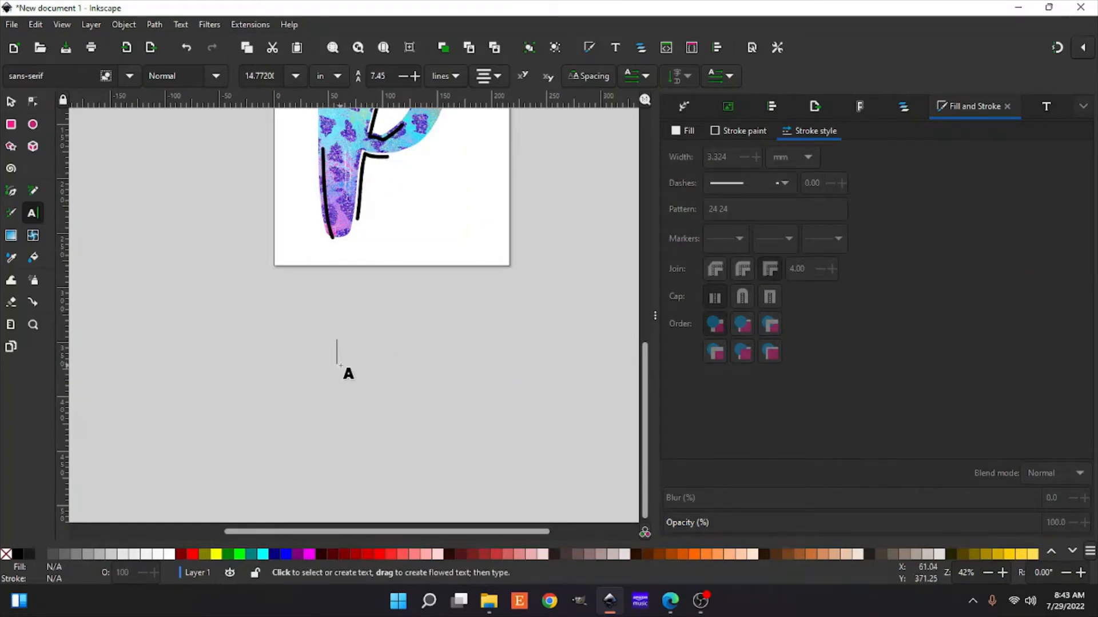
{"action": "type", "text": "Pre"}
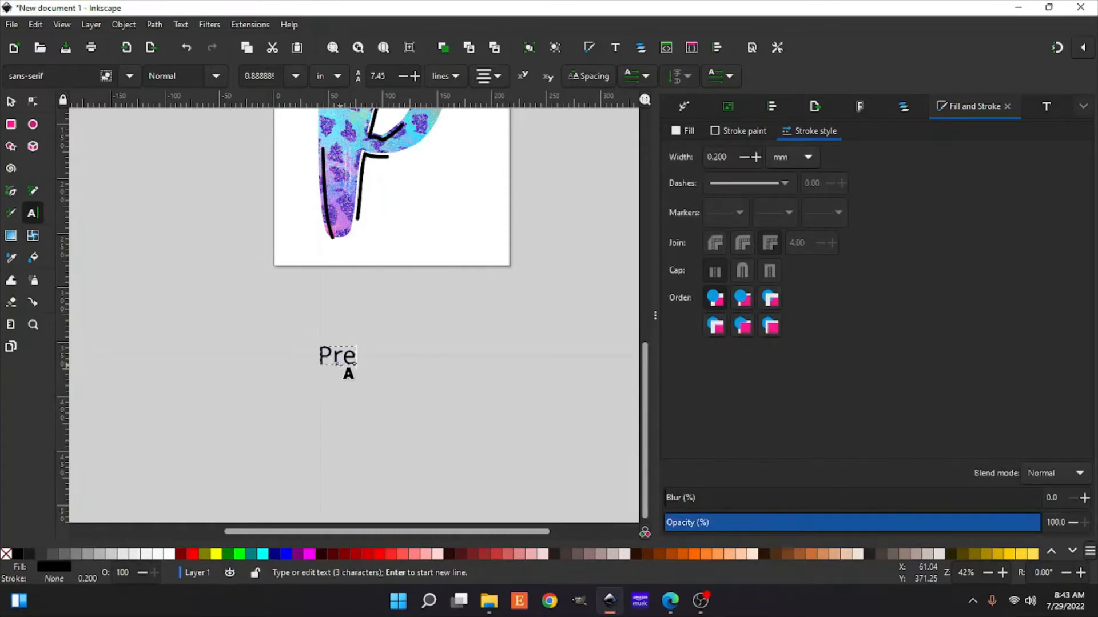
{"action": "type", "text": "-"}
{"action": "type", "text": "k"}
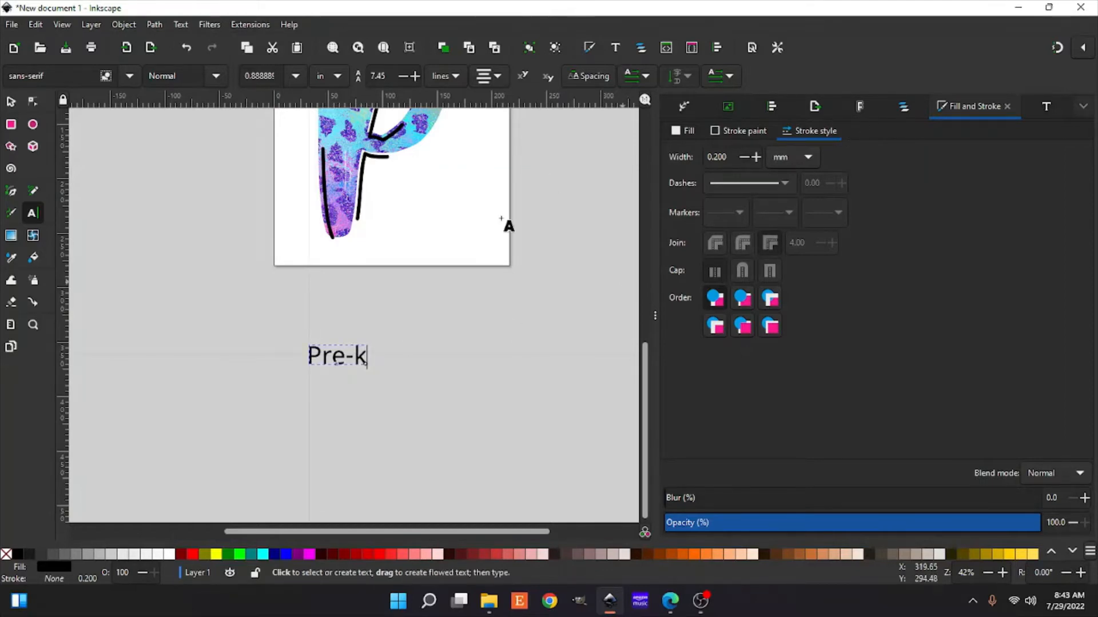
- Enlarge the "Pre-k" text to about 192 by 63 mm and place it just beneath the page
{"action": "left_click", "coordinate": [11, 102]}
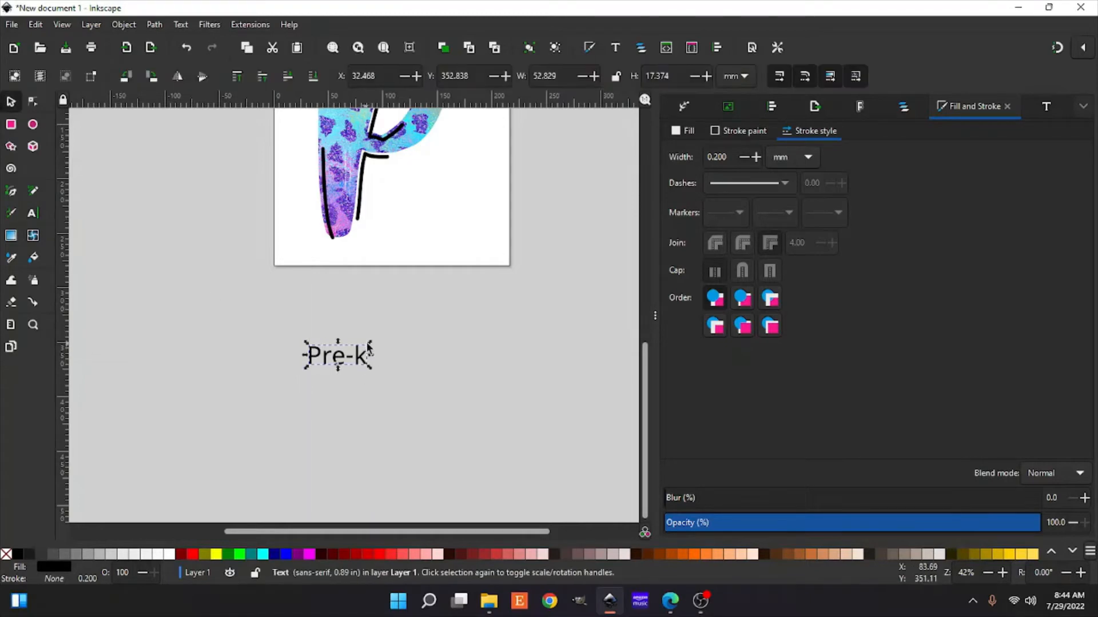
{"action": "key", "text": "ctrl"}
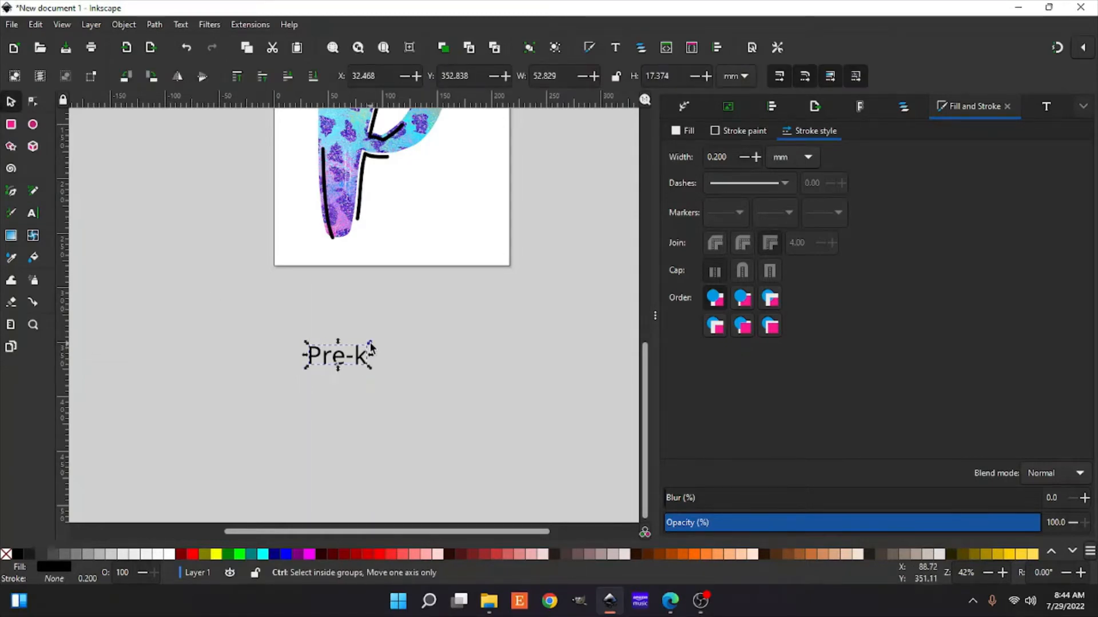
{"action": "left_click_drag", "start_coordinate": [370, 346], "coordinate": [525, 209]}
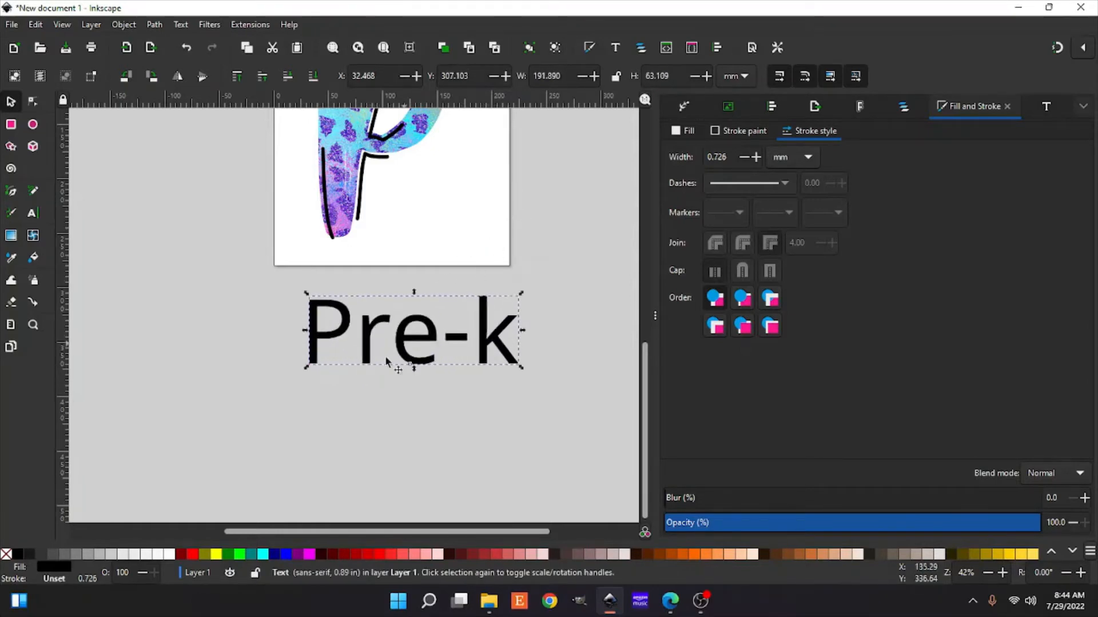
{"action": "left_click_drag", "start_coordinate": [400, 343], "coordinate": [349, 339]}
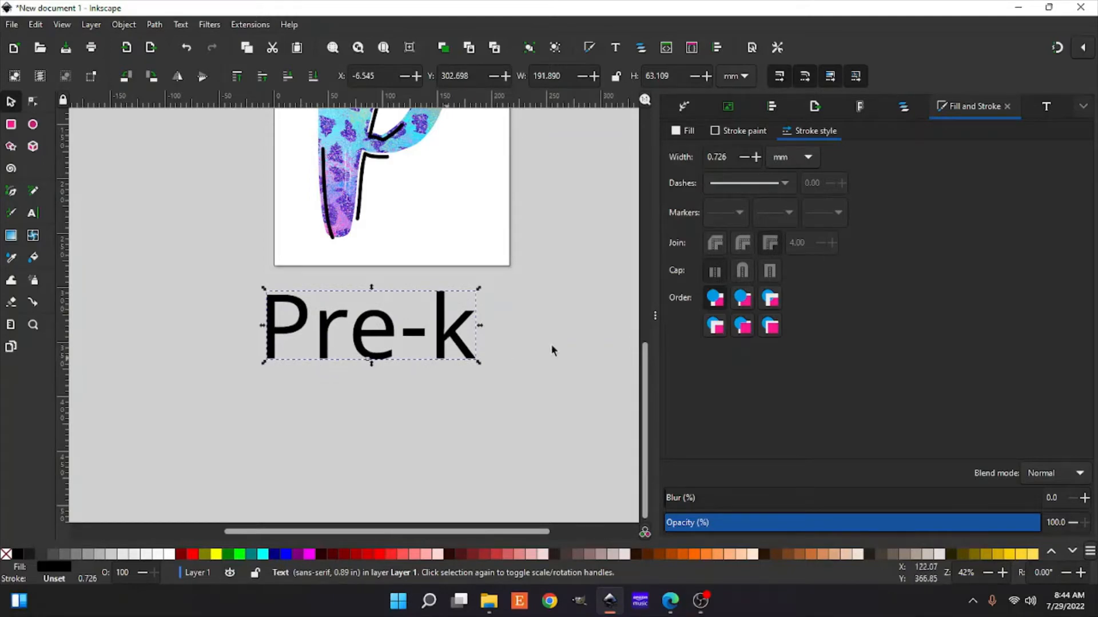
- Preview the text in the MyLove font and compare its final letter with the reference design
{"action": "left_click", "coordinate": [1043, 106]}
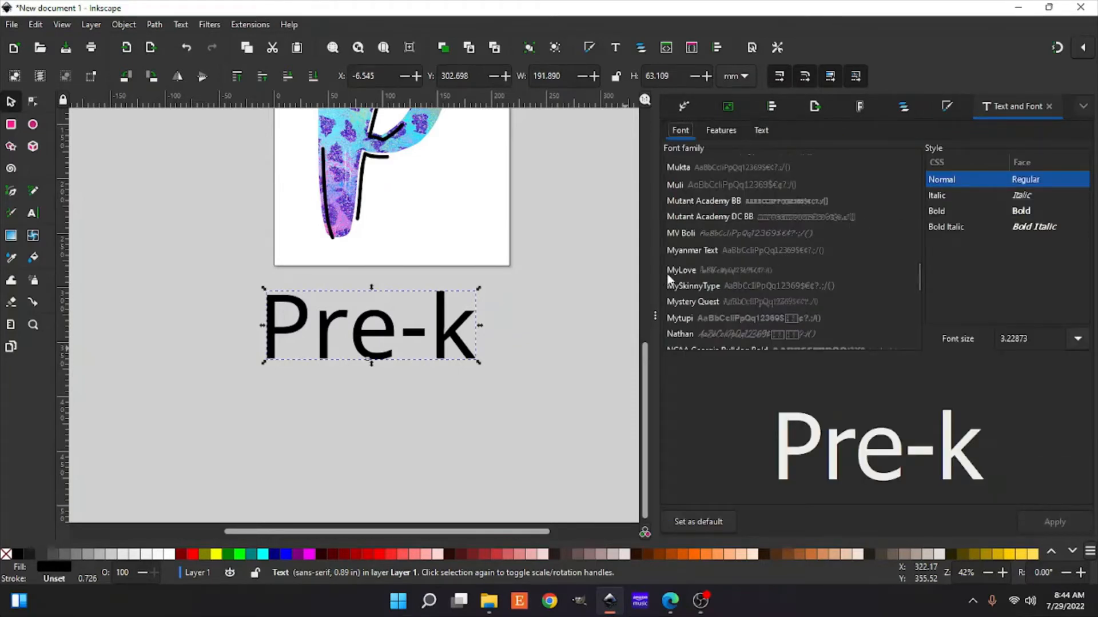
{"action": "left_click", "coordinate": [703, 278]}
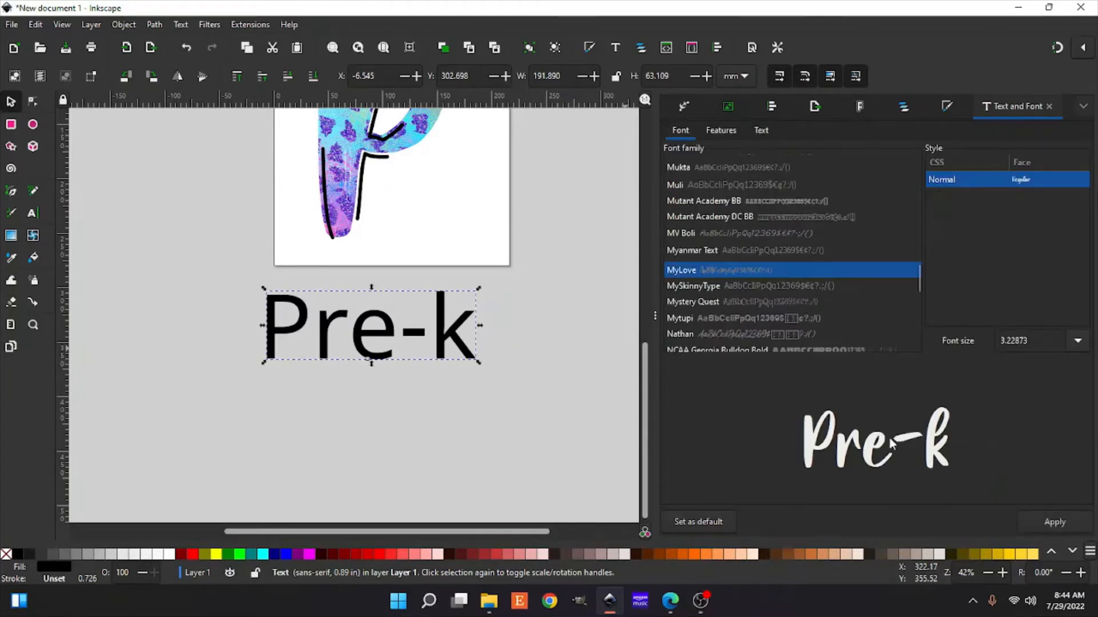
{"action": "scroll", "coordinate": [381, 466], "scroll_direction": "up", "scroll_amount": 10}
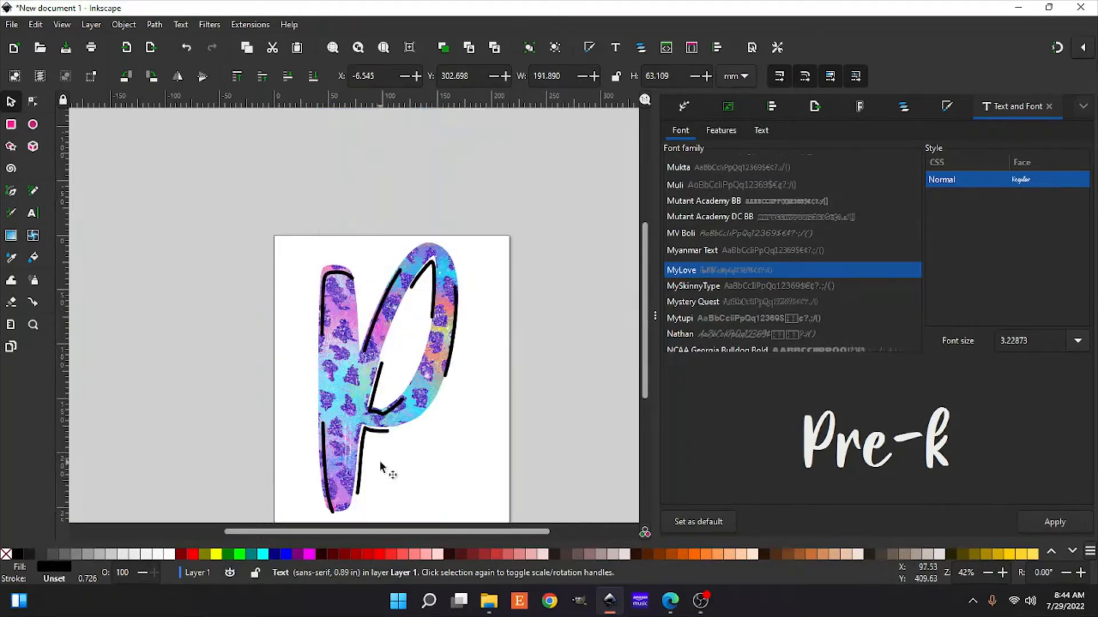
{"action": "scroll", "coordinate": [381, 466], "scroll_direction": "up", "scroll_amount": 8}
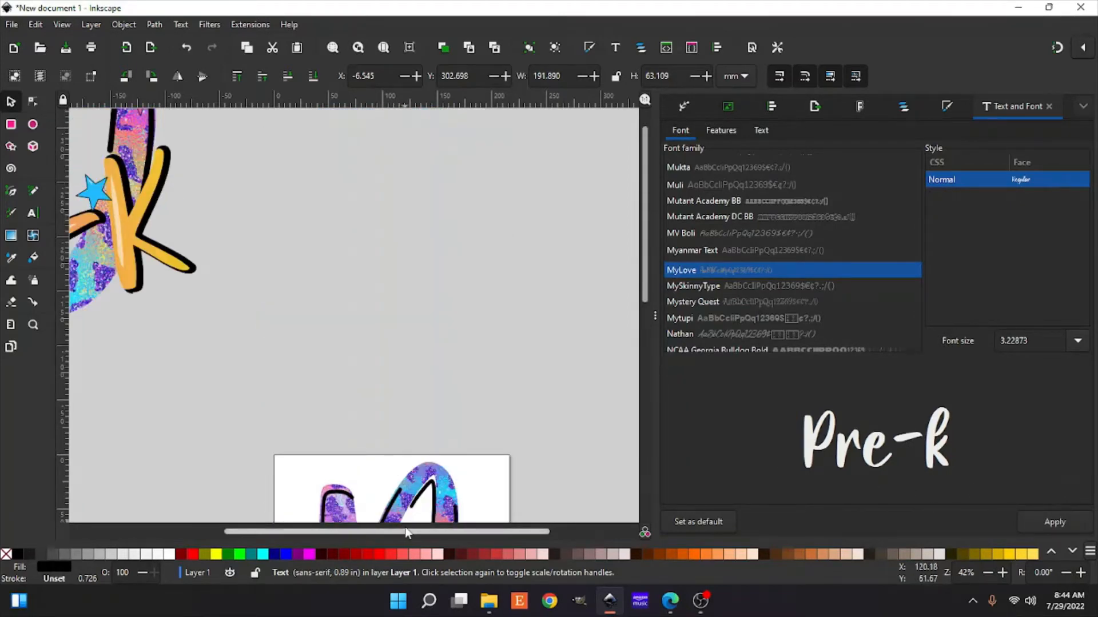
{"action": "left_click_drag", "start_coordinate": [394, 531], "coordinate": [403, 486]}
{"action": "scroll", "coordinate": [411, 477], "scroll_direction": "down", "scroll_amount": 10}
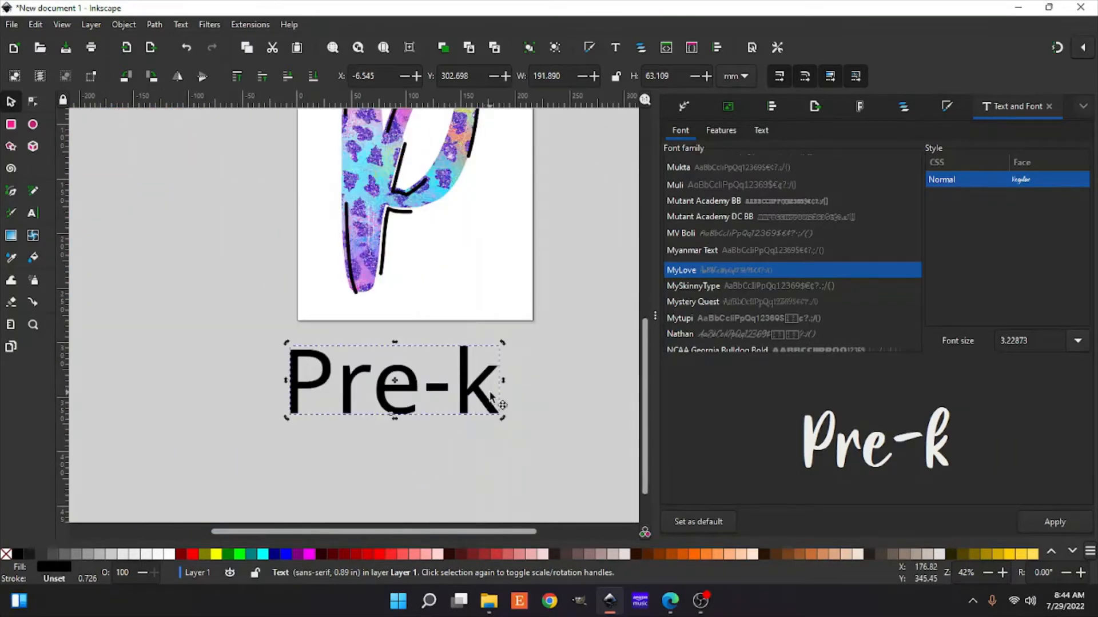
{"action": "scroll", "coordinate": [207, 410], "scroll_direction": "up", "scroll_amount": 12}
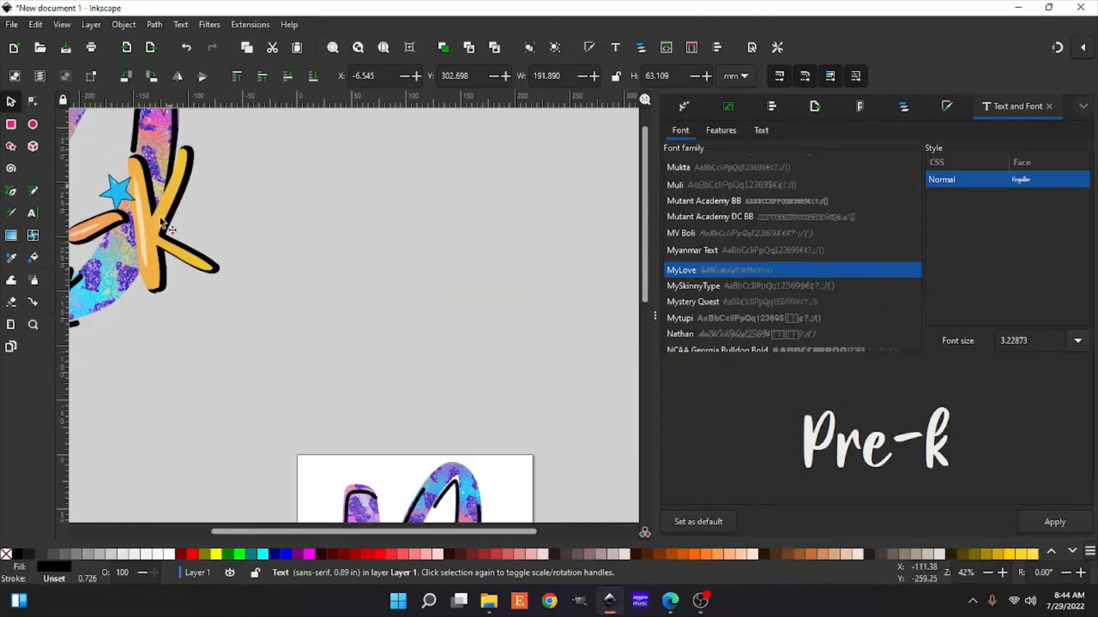
{"action": "scroll", "coordinate": [491, 434], "scroll_direction": "down", "scroll_amount": 12}
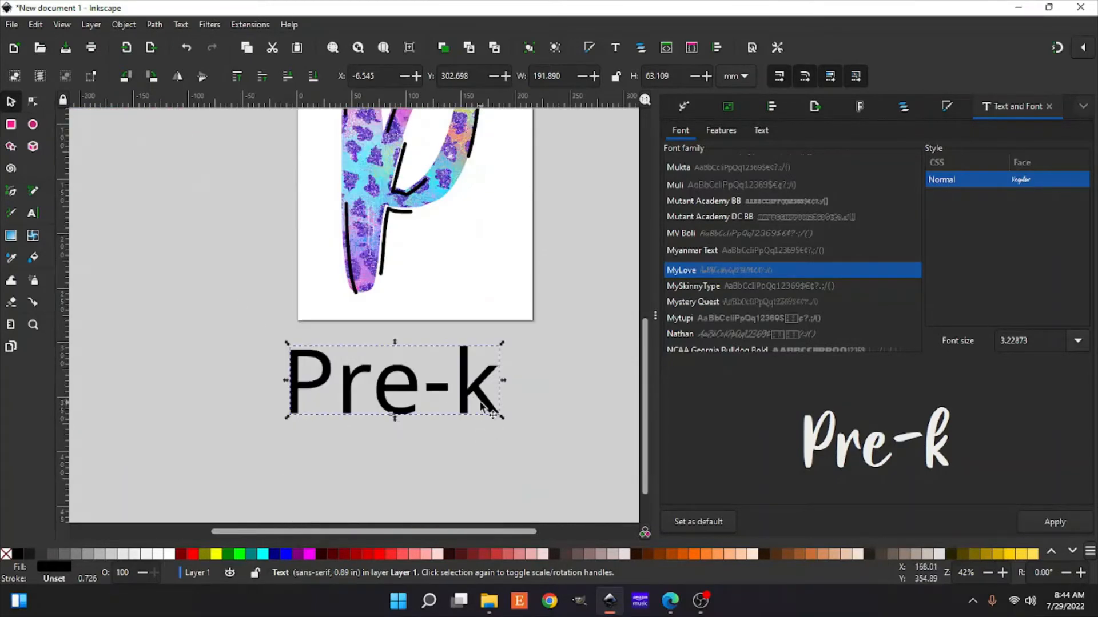
- Replace the lowercase k with a capital K so the text reads "Pre-K"
{"action": "left_click", "coordinate": [496, 393]}
{"action": "double_click", "coordinate": [495, 389]}
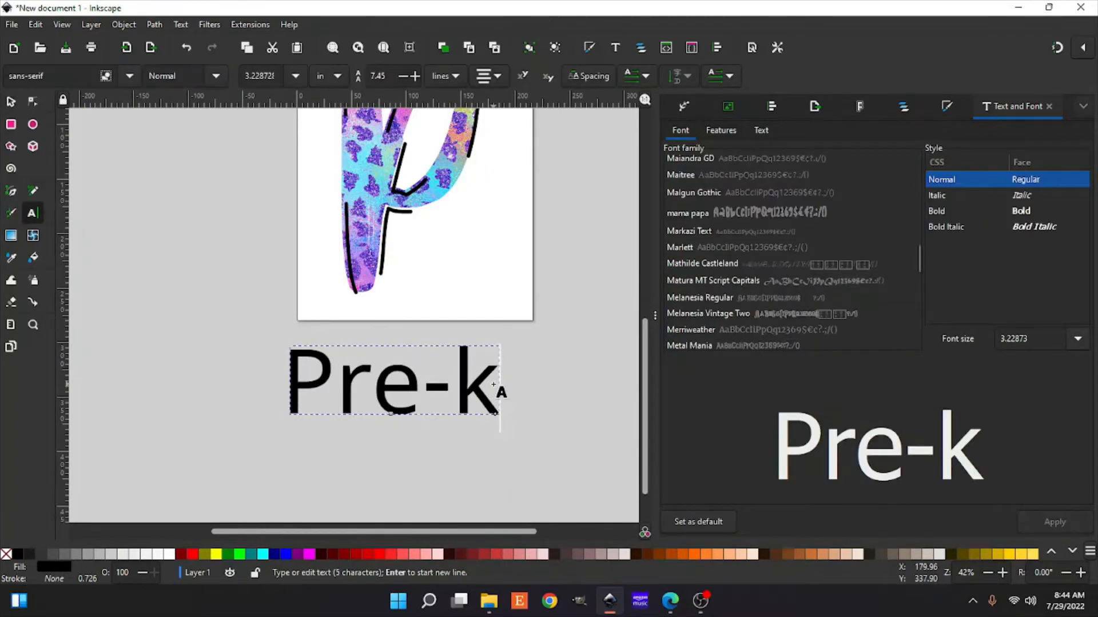
{"action": "double_click", "coordinate": [480, 381]}
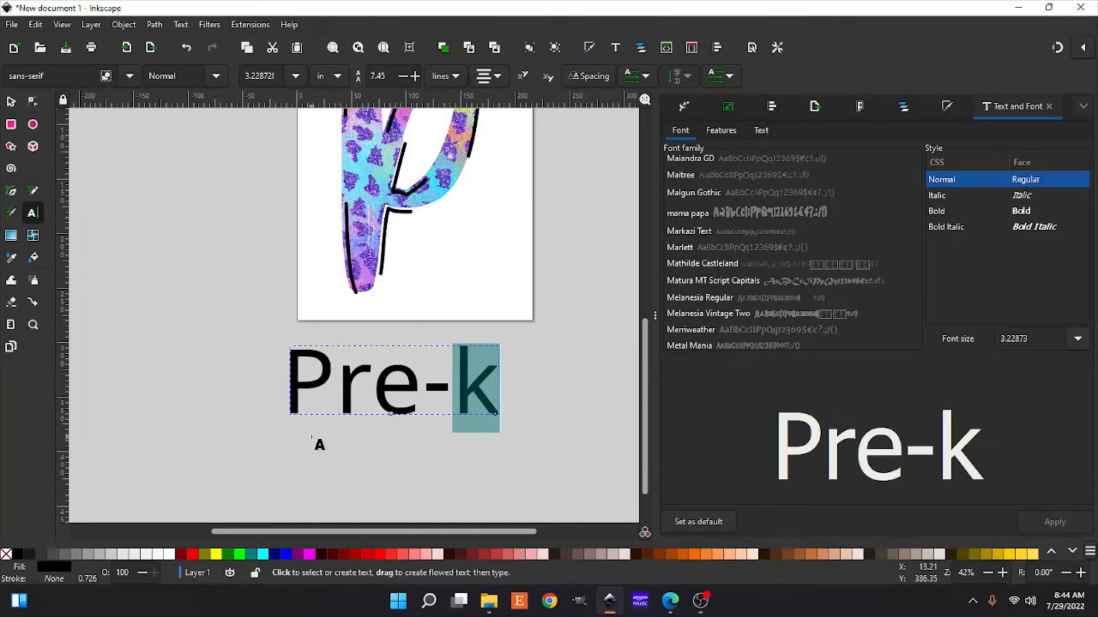
{"action": "key", "text": "BackSpace"}
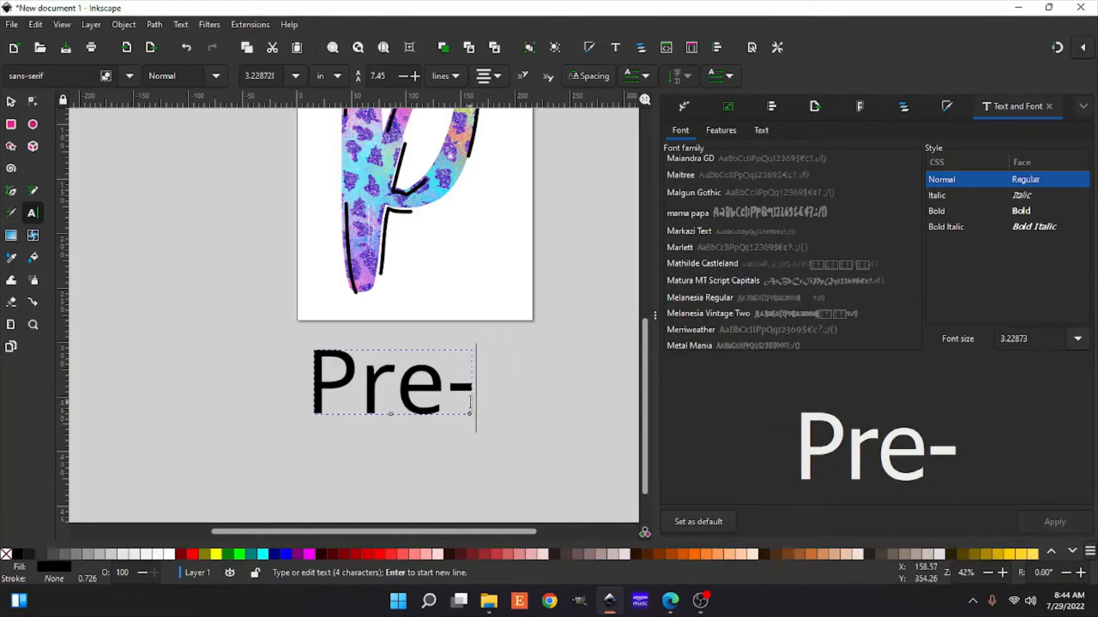
{"action": "type", "text": "K"}
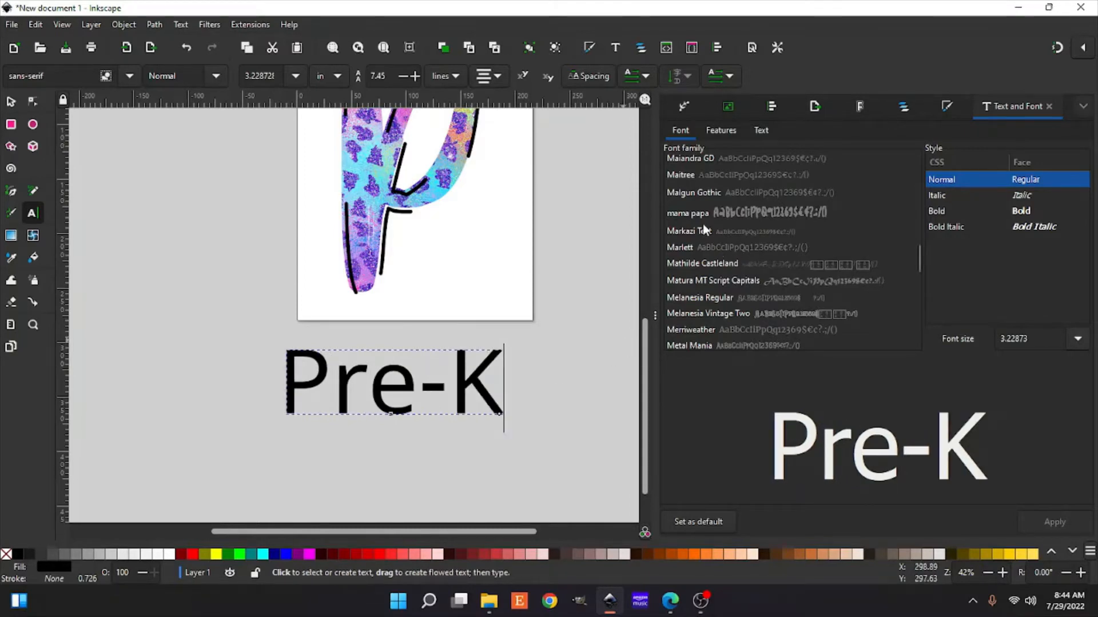
- Apply the MyLove font to the "Pre-K" text
{"action": "scroll", "coordinate": [718, 285], "scroll_direction": "down", "scroll_amount": 2}
{"action": "scroll", "coordinate": [715, 282], "scroll_direction": "down", "scroll_amount": 9}
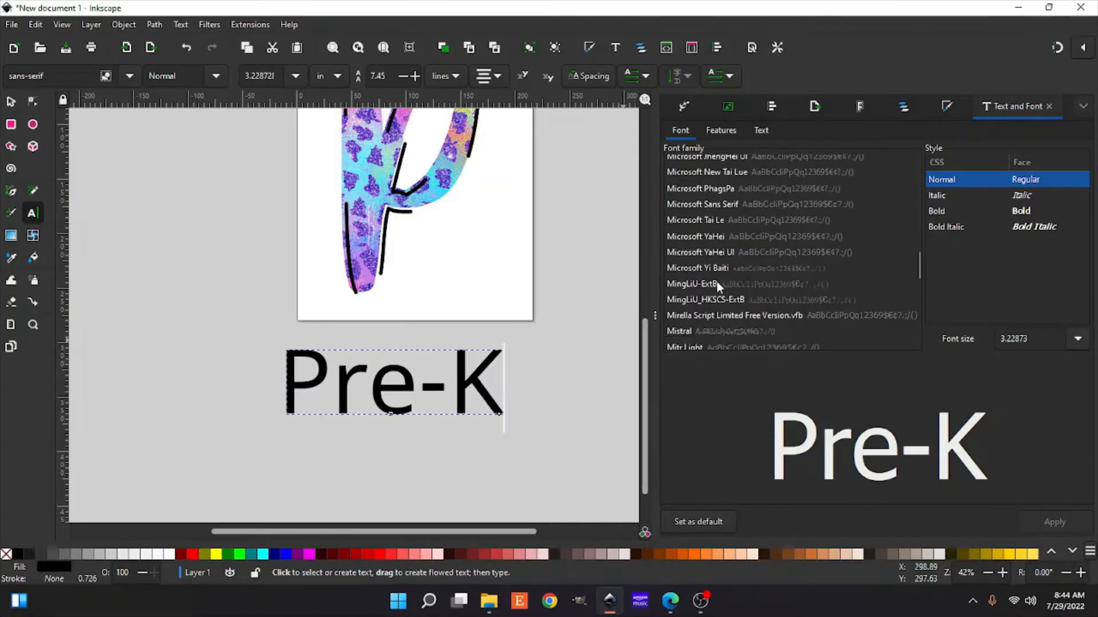
{"action": "scroll", "coordinate": [716, 282], "scroll_direction": "down", "scroll_amount": 5}
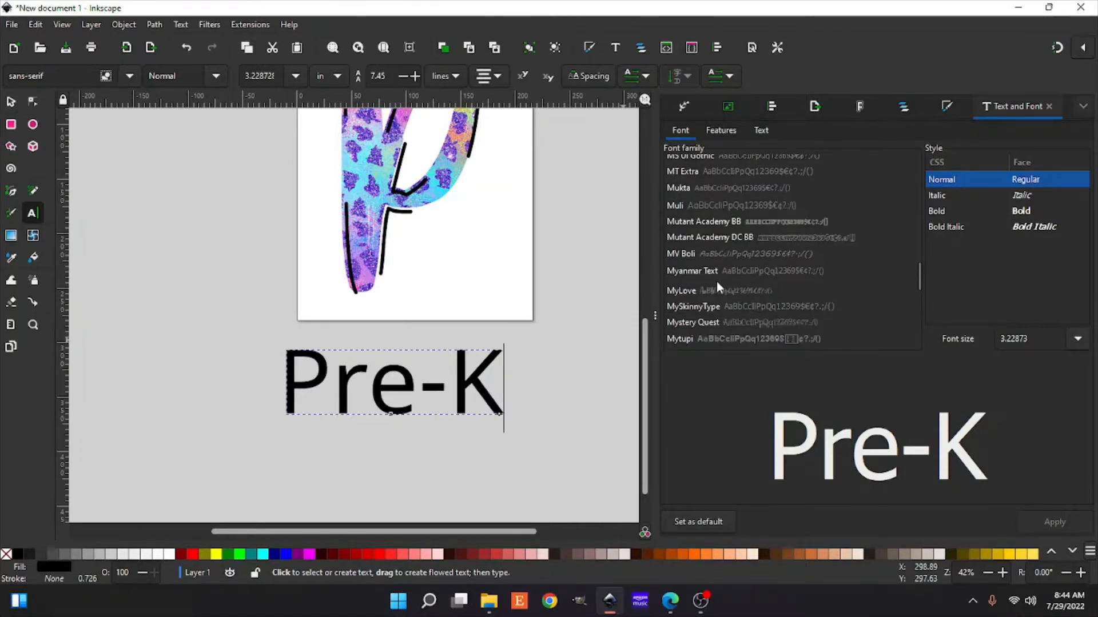
{"action": "left_click", "coordinate": [710, 258]}
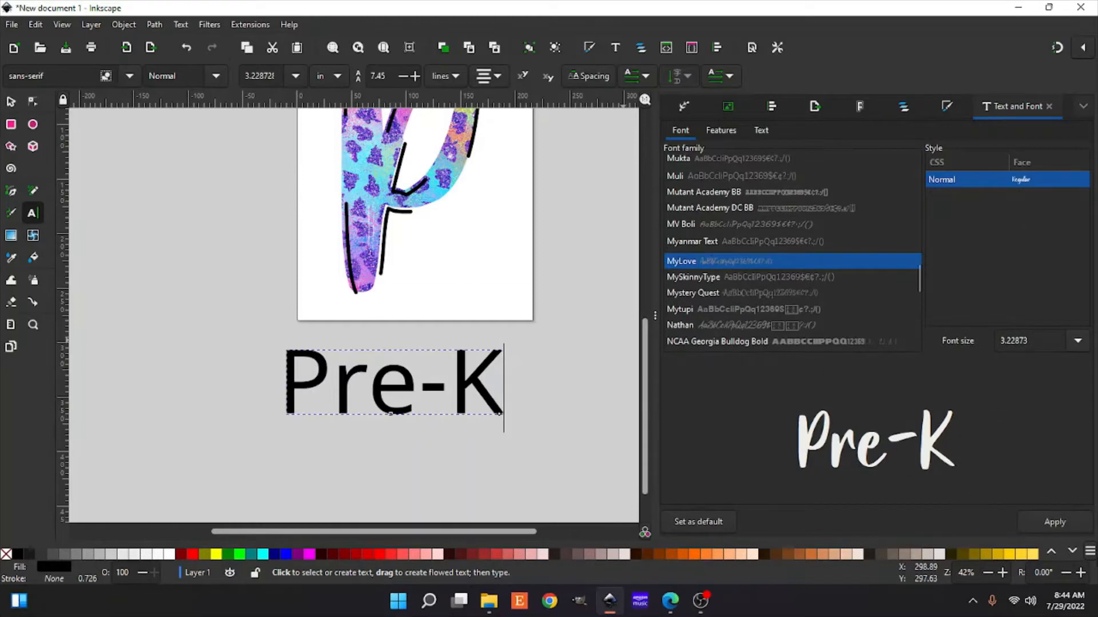
{"action": "left_click", "coordinate": [1055, 520]}
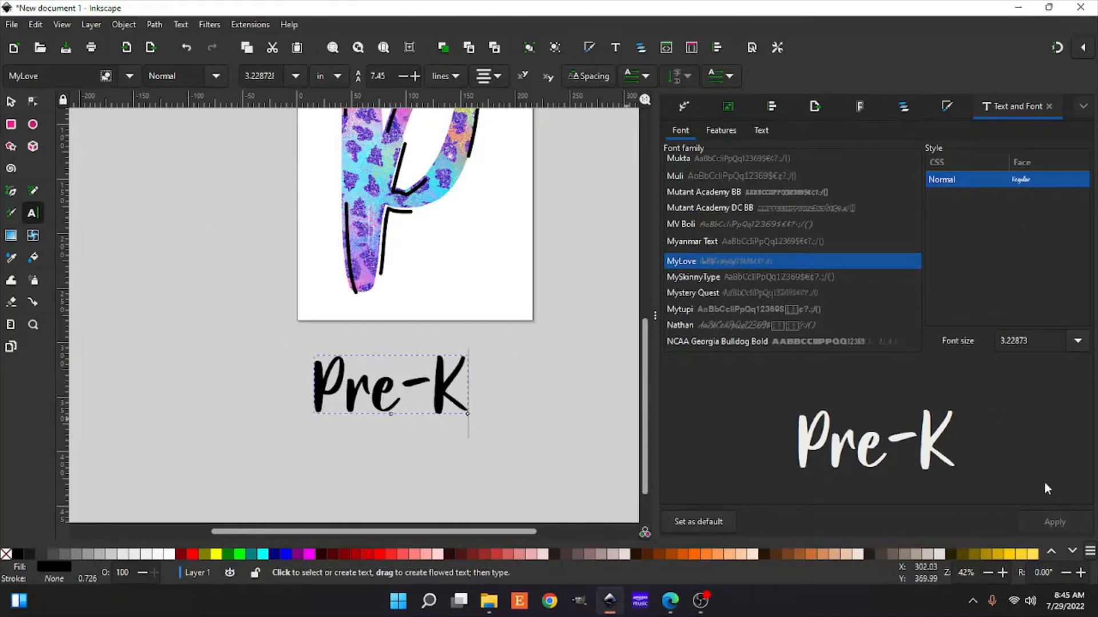
- Enlarge the "Pre-K" text to about 195 by 74 mm and move it over the lower part of the patterned P
{"action": "left_click", "coordinate": [10, 103]}
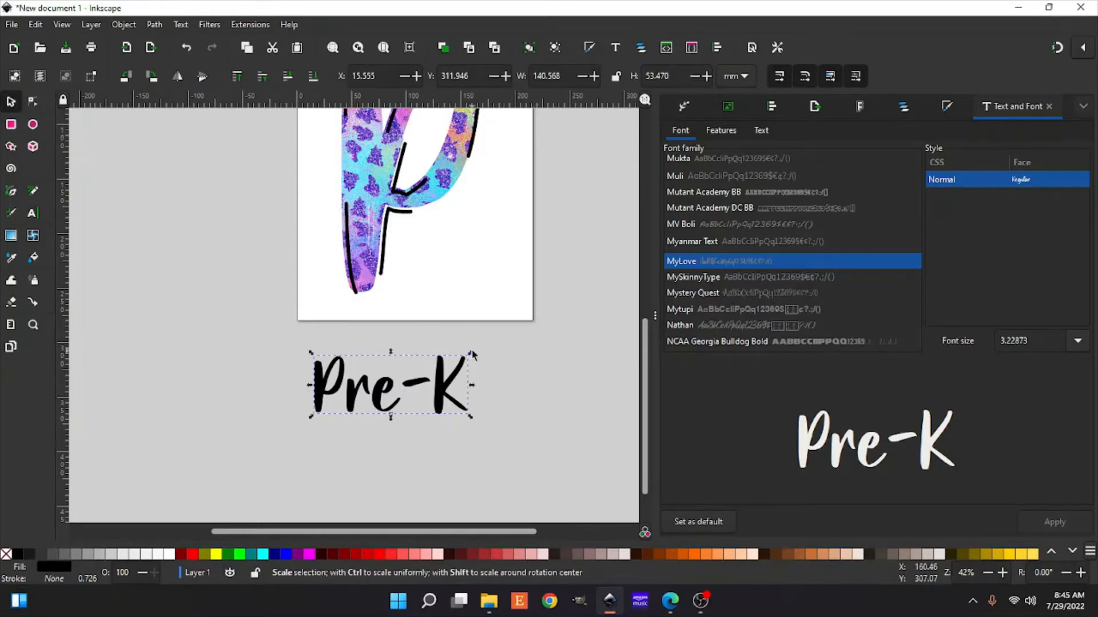
{"action": "left_click_drag", "start_coordinate": [472, 352], "coordinate": [530, 313]}
{"action": "scroll", "coordinate": [487, 399], "scroll_direction": "up", "scroll_amount": 2}
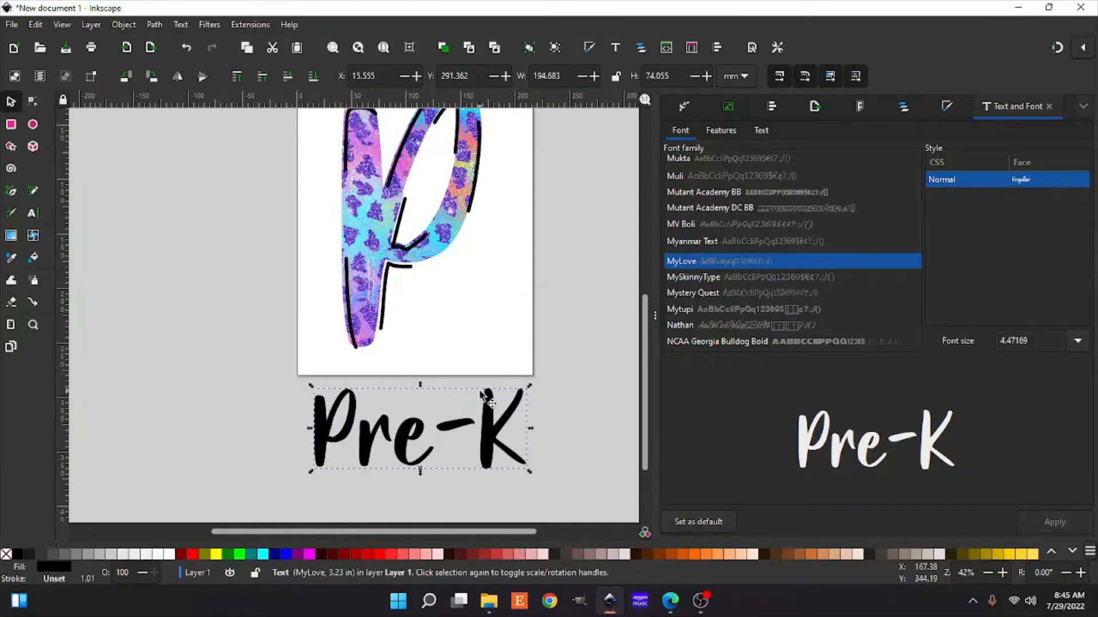
{"action": "left_click_drag", "start_coordinate": [489, 420], "coordinate": [464, 294]}
{"action": "left_click_drag", "start_coordinate": [513, 538], "coordinate": [416, 532]}
{"action": "scroll", "coordinate": [406, 474], "scroll_direction": "up", "scroll_amount": 10}
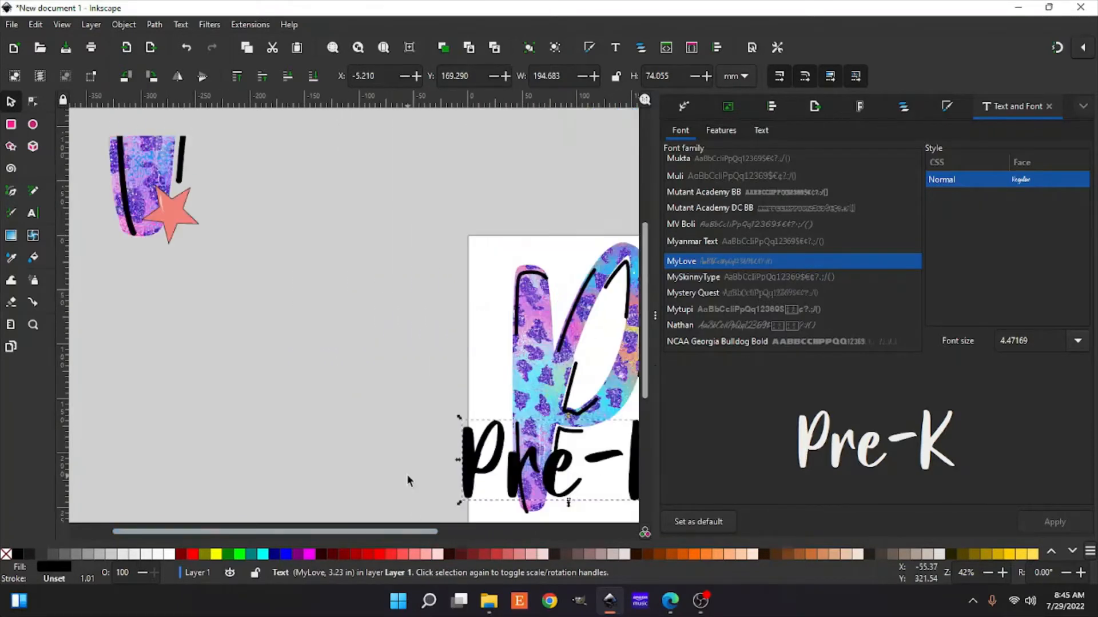
- Move the "Pre-K" text up to the middle of the patterned P and tilt it counterclockwise so the K sits higher
{"action": "key", "text": "minus"}
{"action": "key", "text": "minus"}
{"action": "key", "text": "minus"}
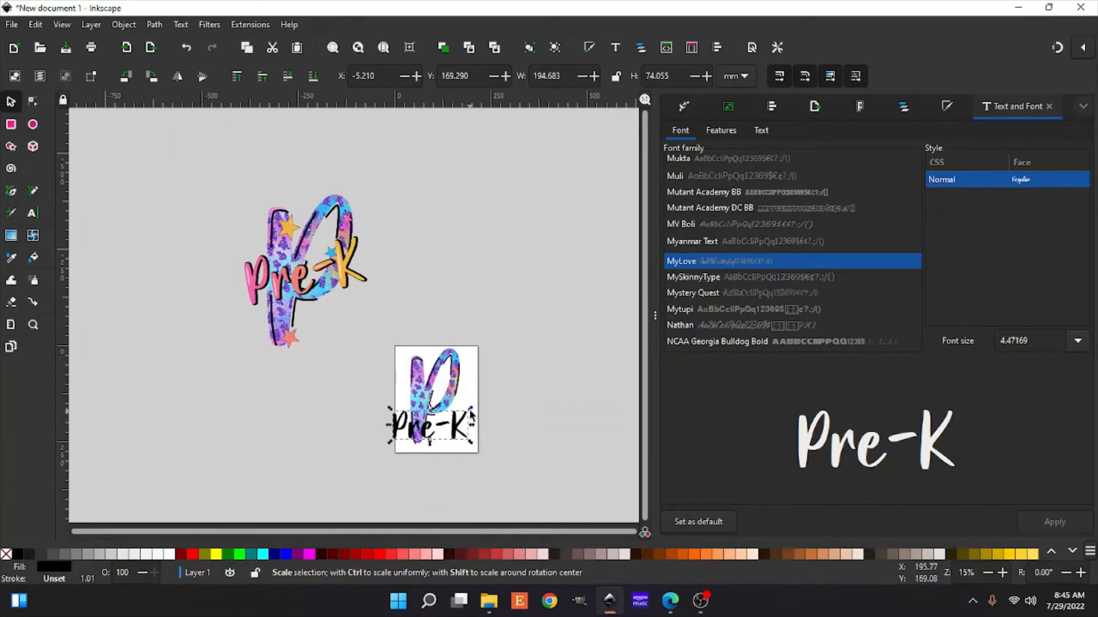
{"action": "left_click_drag", "start_coordinate": [462, 438], "coordinate": [452, 407]}
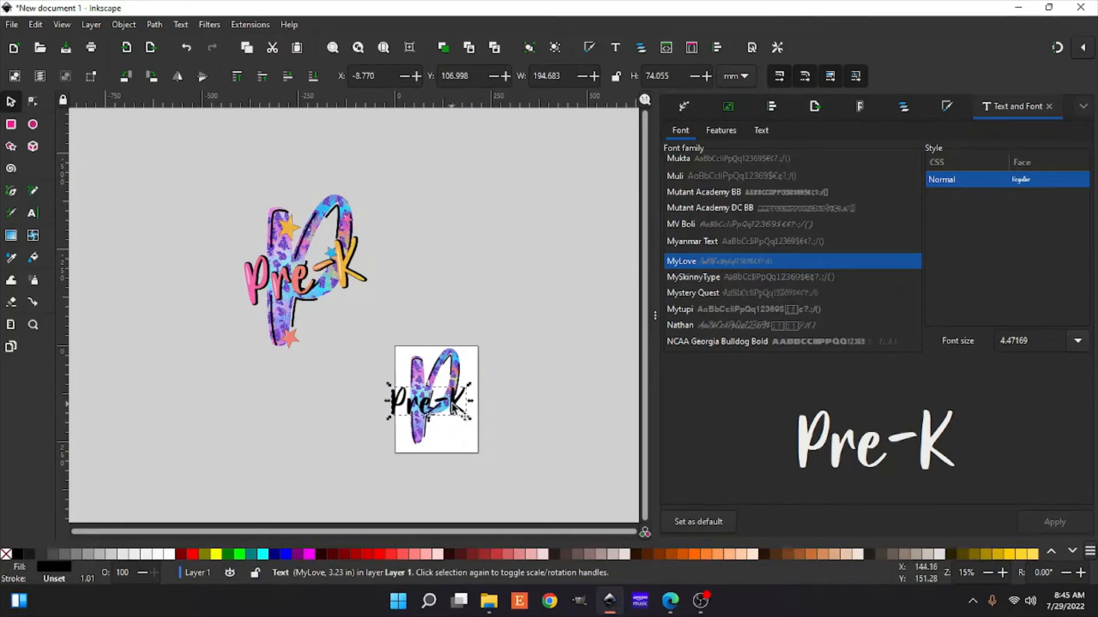
{"action": "left_click", "coordinate": [453, 407]}
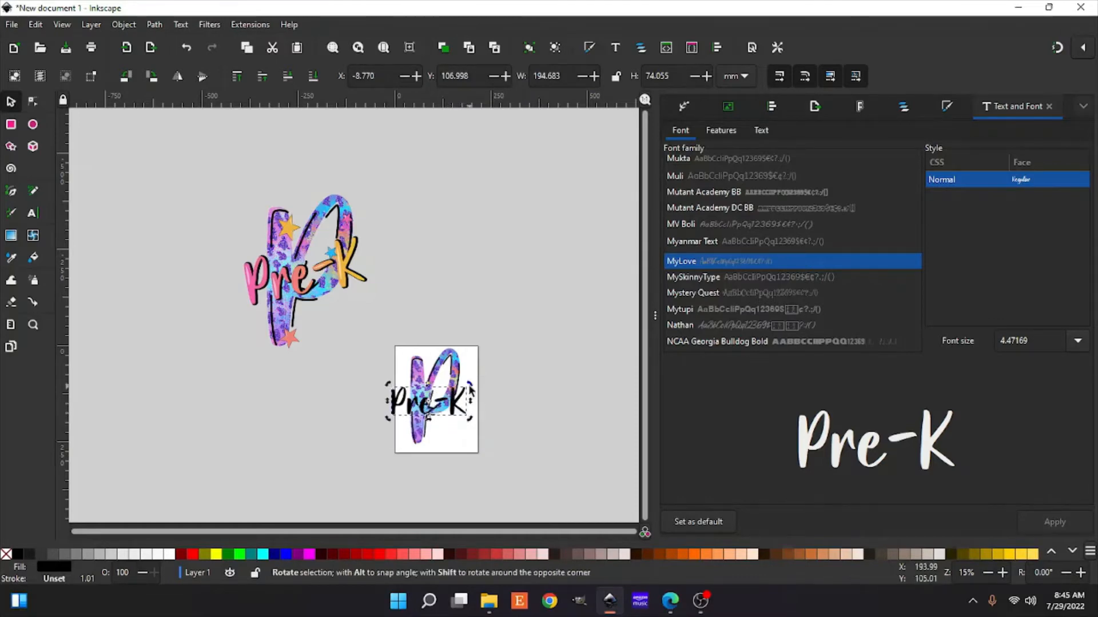
{"action": "left_click_drag", "start_coordinate": [469, 383], "coordinate": [473, 410]}
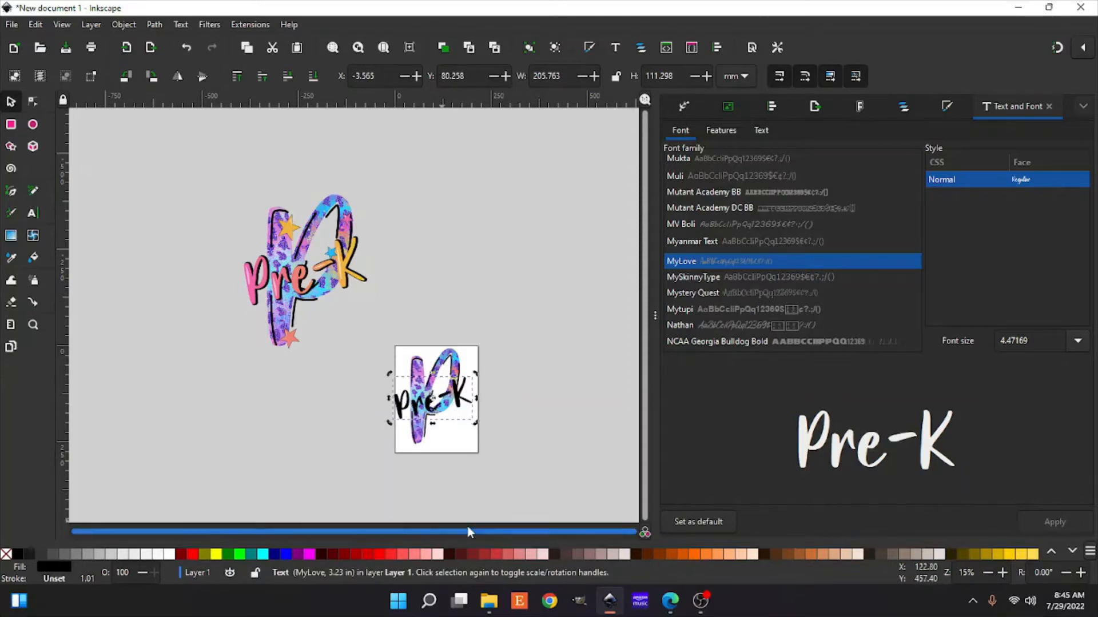
- Examine the tilted "Pre-K" text over the P up close, including its scale and rotation handles
{"action": "key", "text": "plus"}
{"action": "key", "text": "plus"}
{"action": "scroll", "coordinate": [472, 521], "scroll_direction": "down", "scroll_amount": 4}
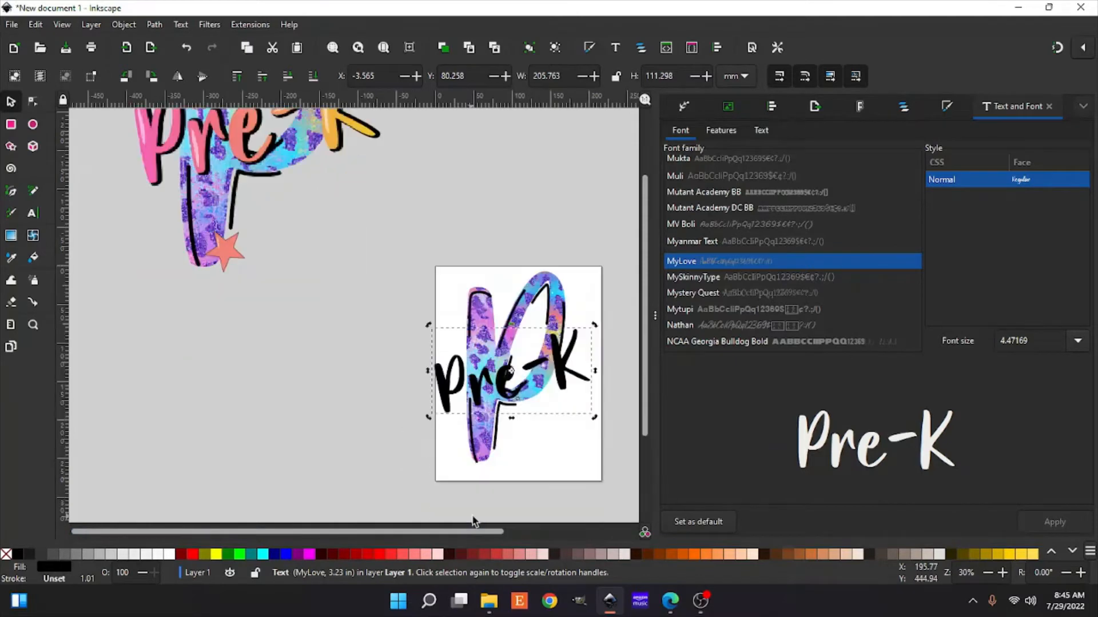
{"action": "scroll", "coordinate": [560, 532], "scroll_direction": "right", "scroll_amount": 5}
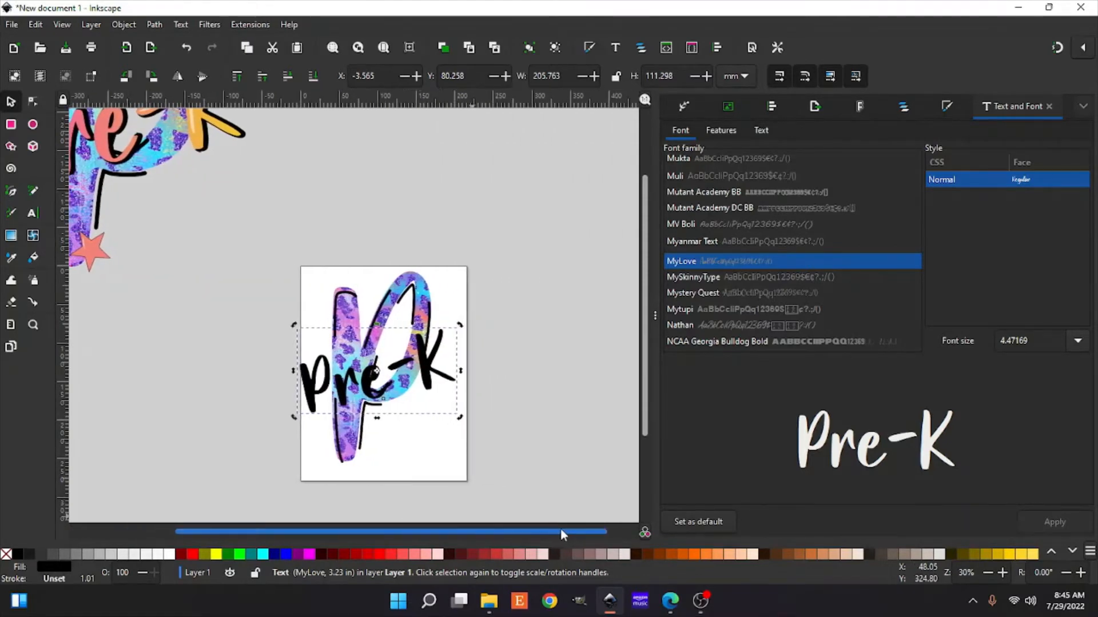
{"action": "scroll", "coordinate": [560, 532], "scroll_direction": "right", "scroll_amount": 1}
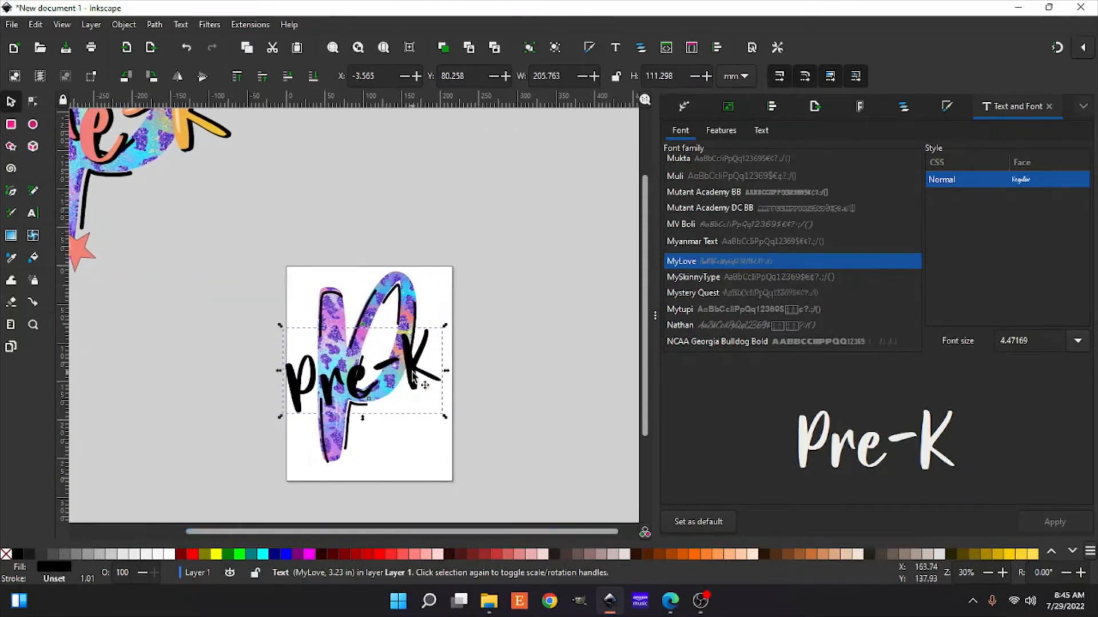
{"action": "left_click", "coordinate": [412, 377]}
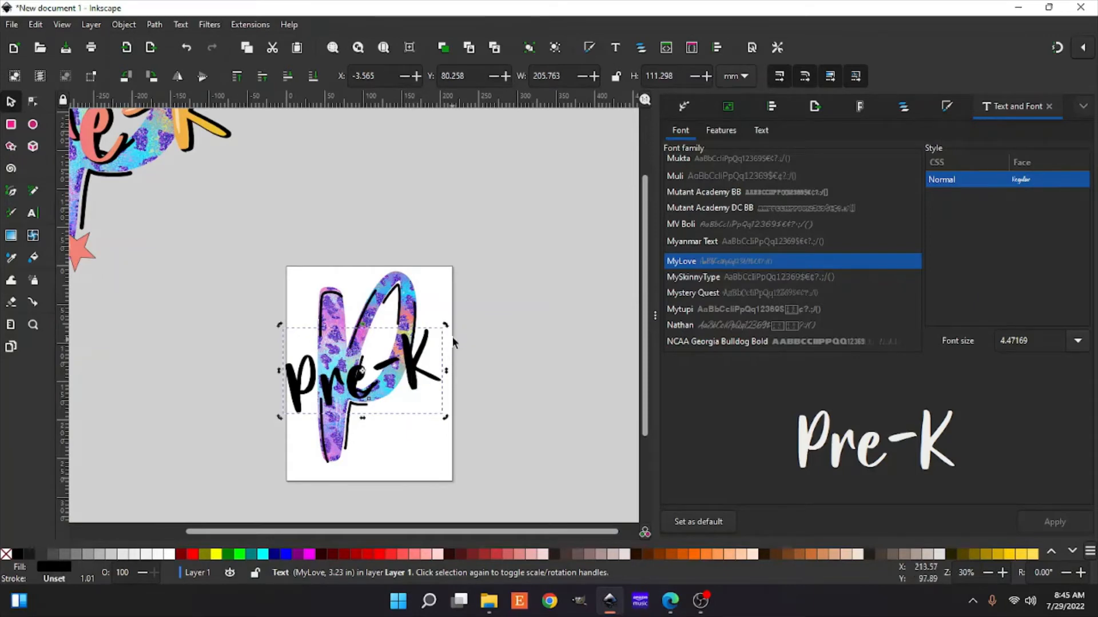
{"action": "key", "text": "plus"}
{"action": "key", "text": "plus"}
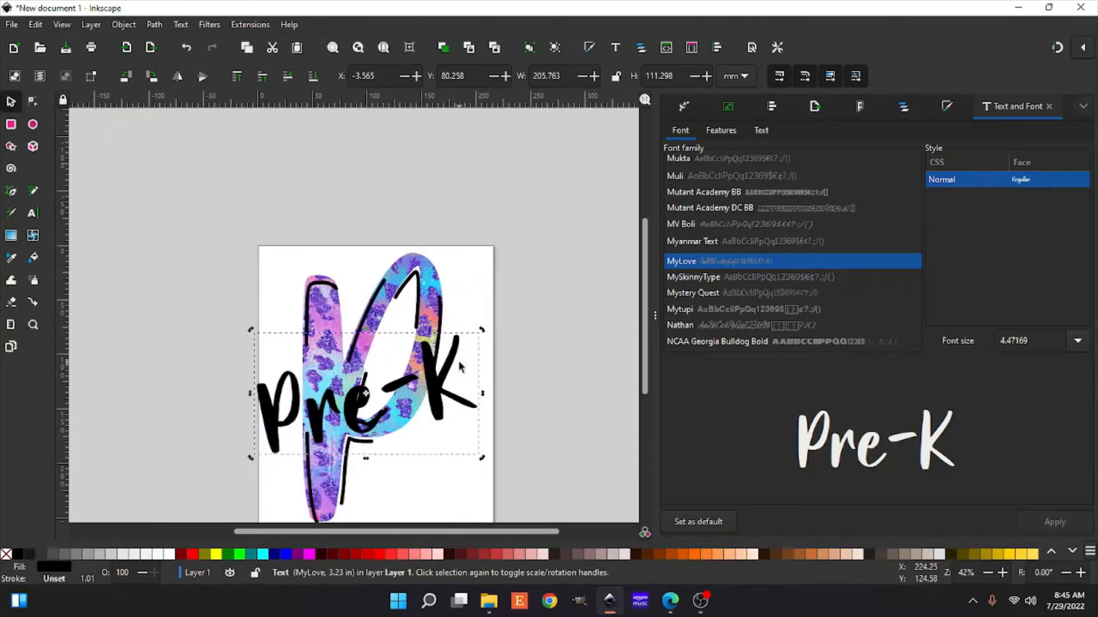
{"action": "left_click", "coordinate": [466, 420]}
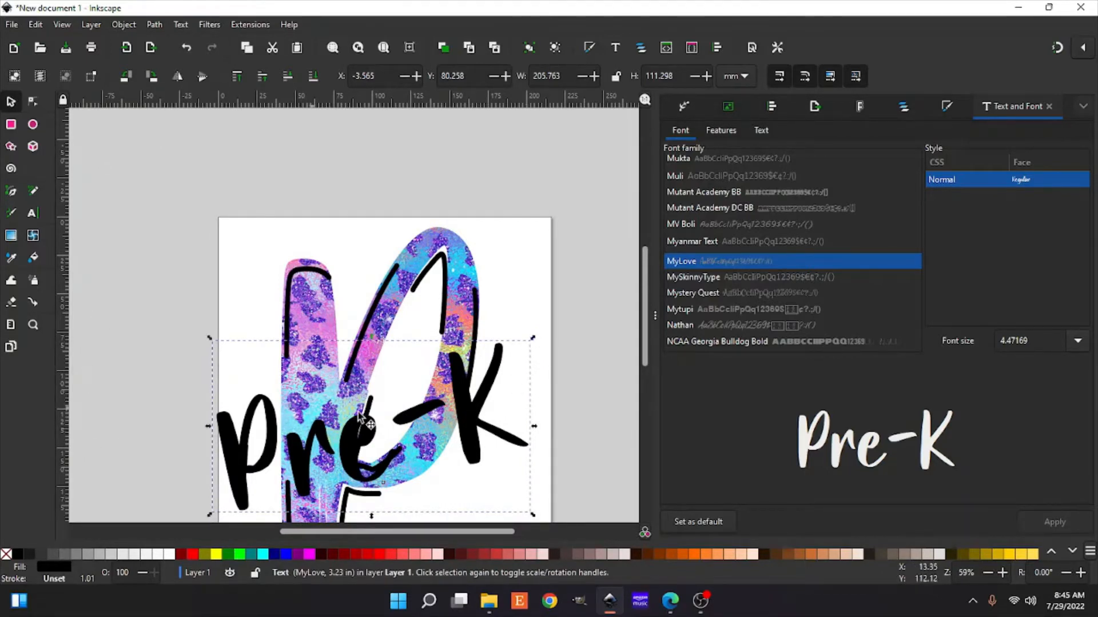
{"action": "left_click", "coordinate": [469, 423]}
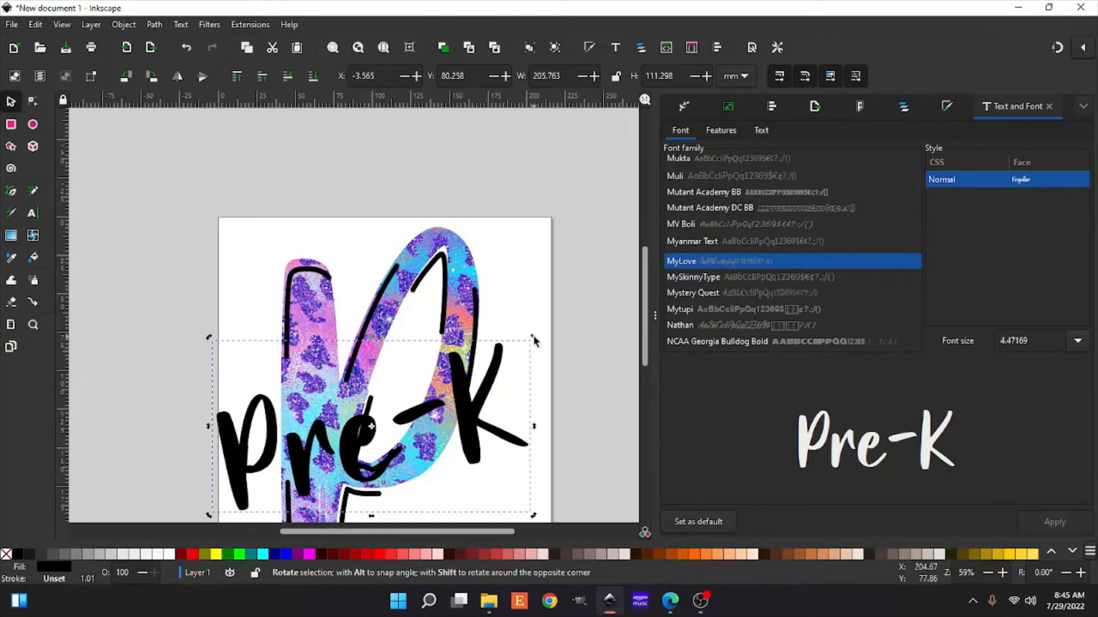
{"action": "left_click_drag", "start_coordinate": [534, 341], "coordinate": [508, 328]}
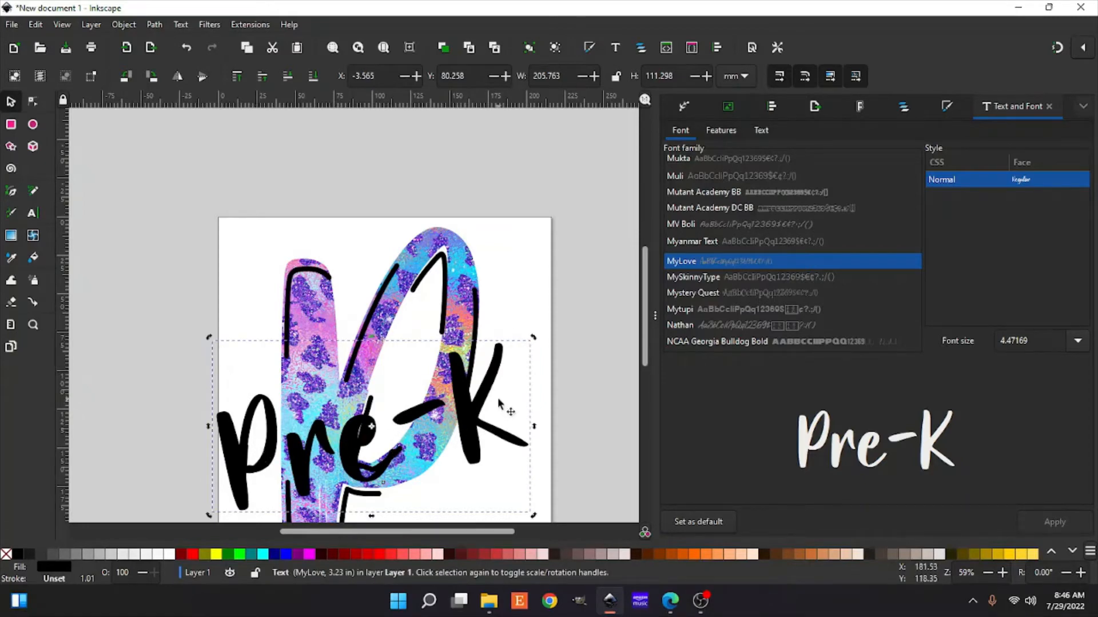
- Duplicate the tilted "Pre-K" text and place the copy below the patterned P
{"action": "scroll", "coordinate": [503, 401], "scroll_direction": "down", "scroll_amount": 5}
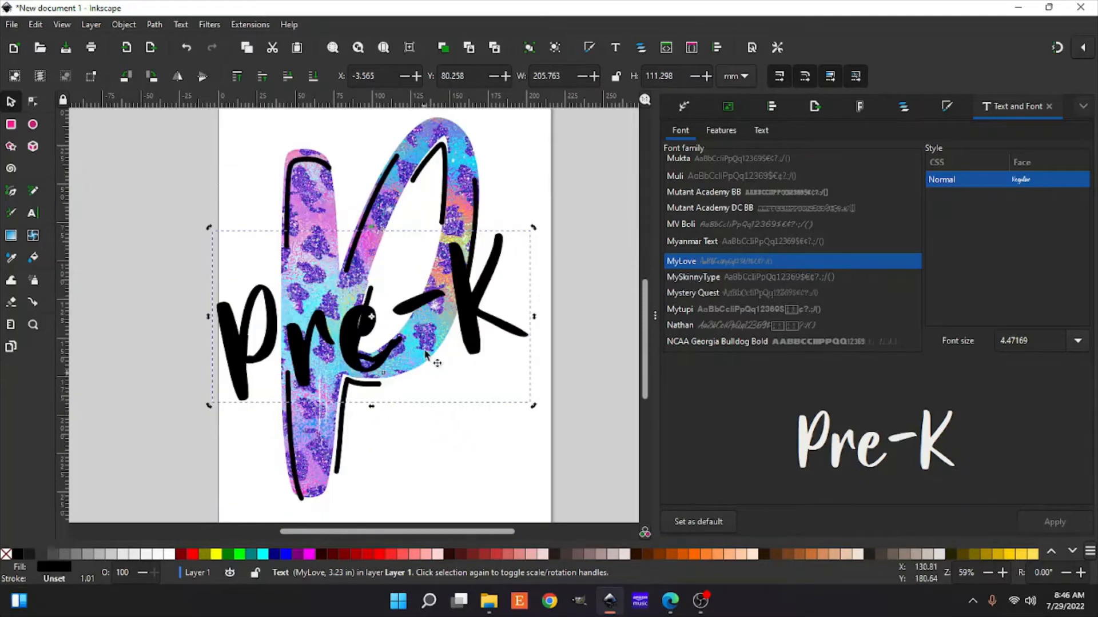
{"action": "right_click", "coordinate": [473, 304]}
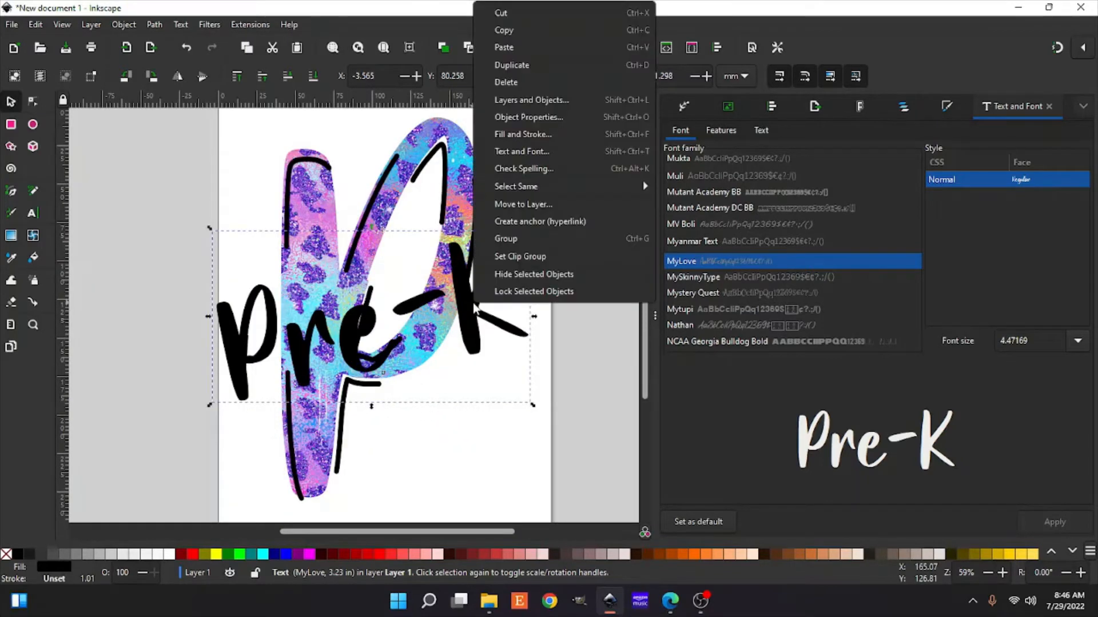
{"action": "left_click", "coordinate": [523, 65]}
{"action": "left_click_drag", "start_coordinate": [469, 333], "coordinate": [415, 465]}
{"action": "scroll", "coordinate": [298, 369], "scroll_direction": "up", "scroll_amount": 5}
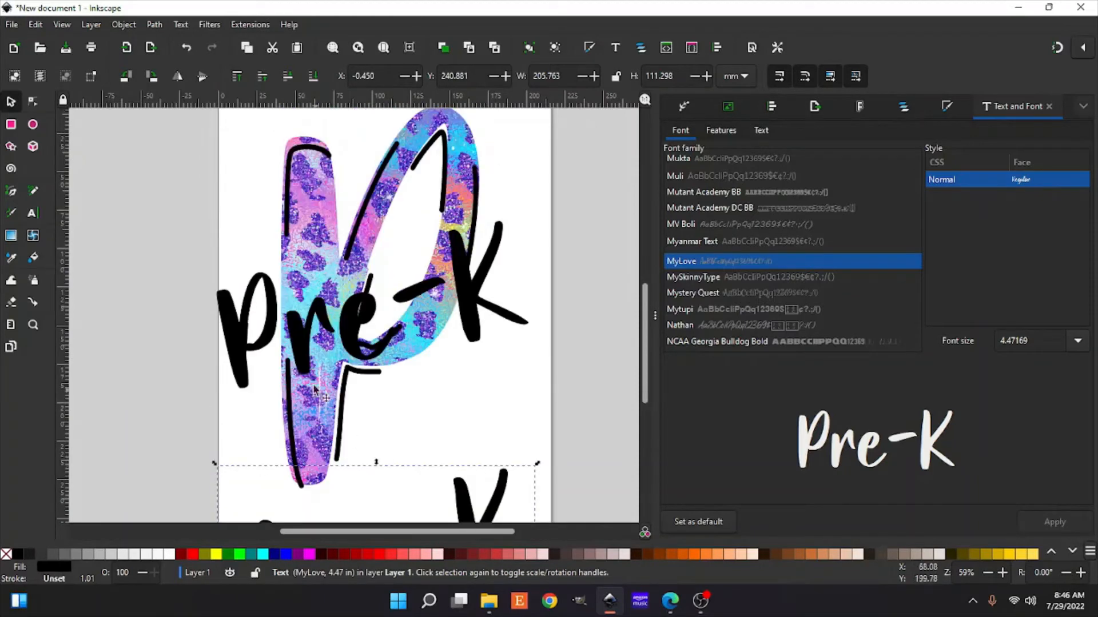
- Apply a linear gradient fill running along the "Pre-K" text that overlaps the P
{"action": "left_click", "coordinate": [248, 345]}
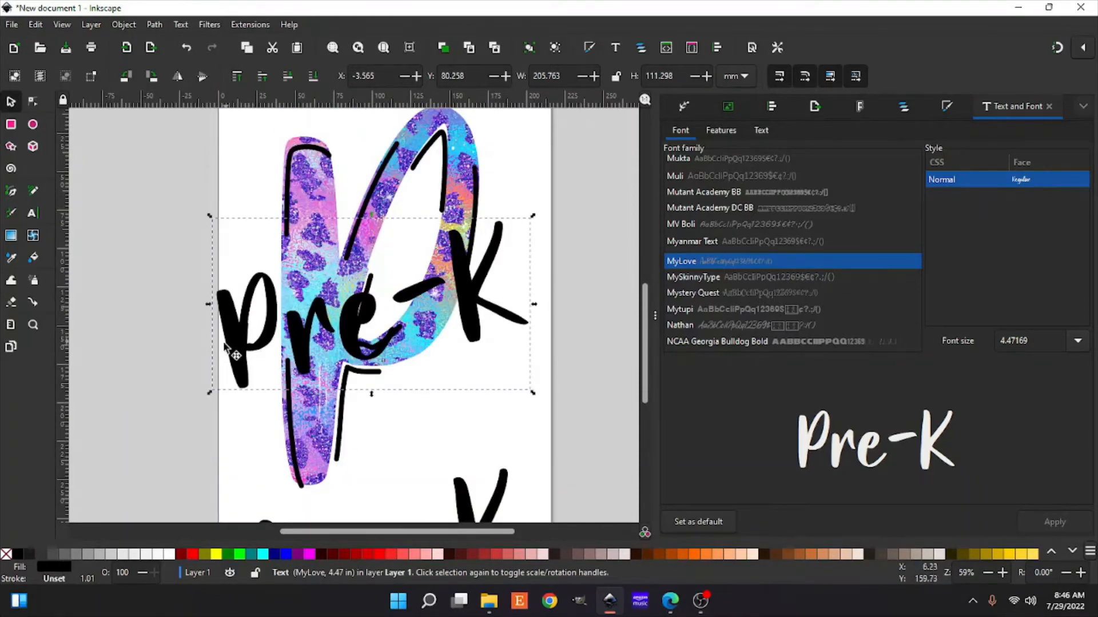
{"action": "left_click", "coordinate": [10, 239]}
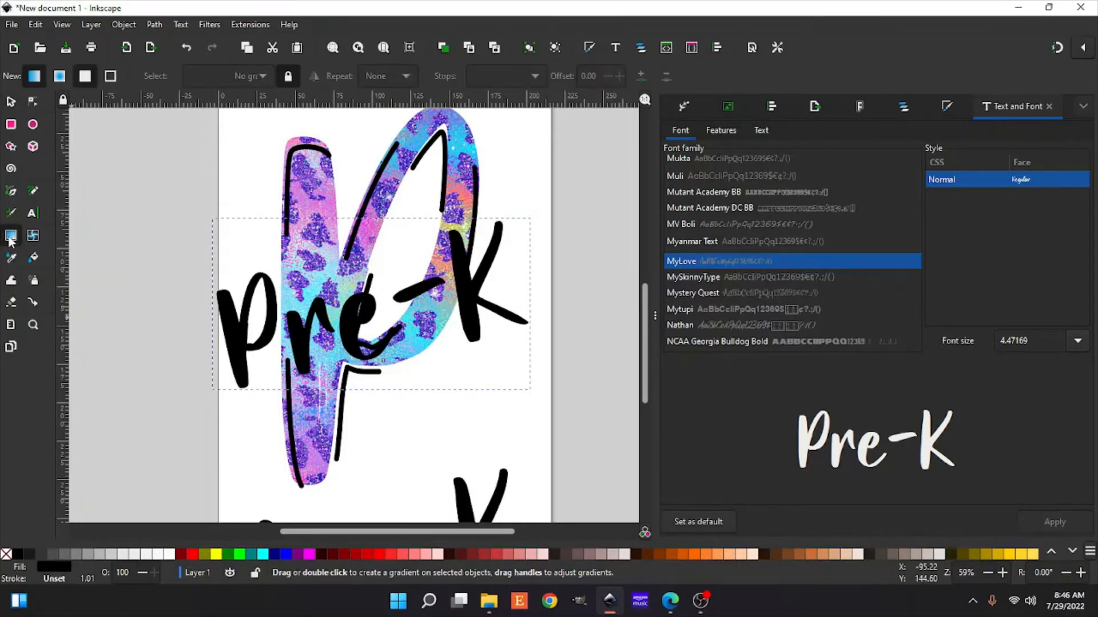
{"action": "double_click", "coordinate": [235, 355]}
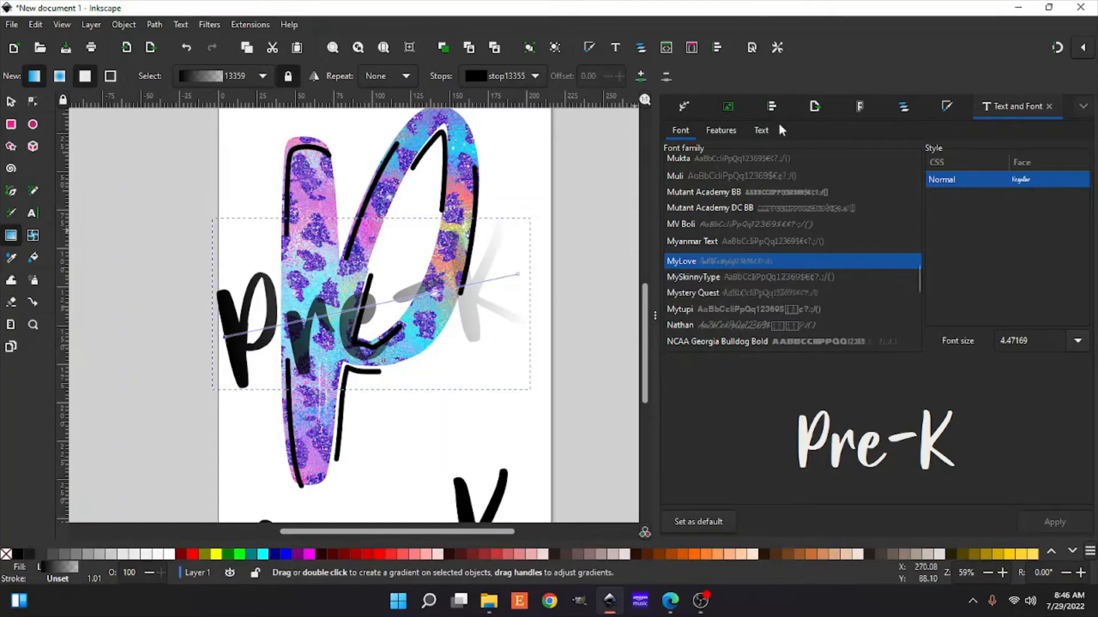
- Open the gradient text's fill stops and review its stroke paint and stroke style settings
{"action": "left_click", "coordinate": [949, 108]}
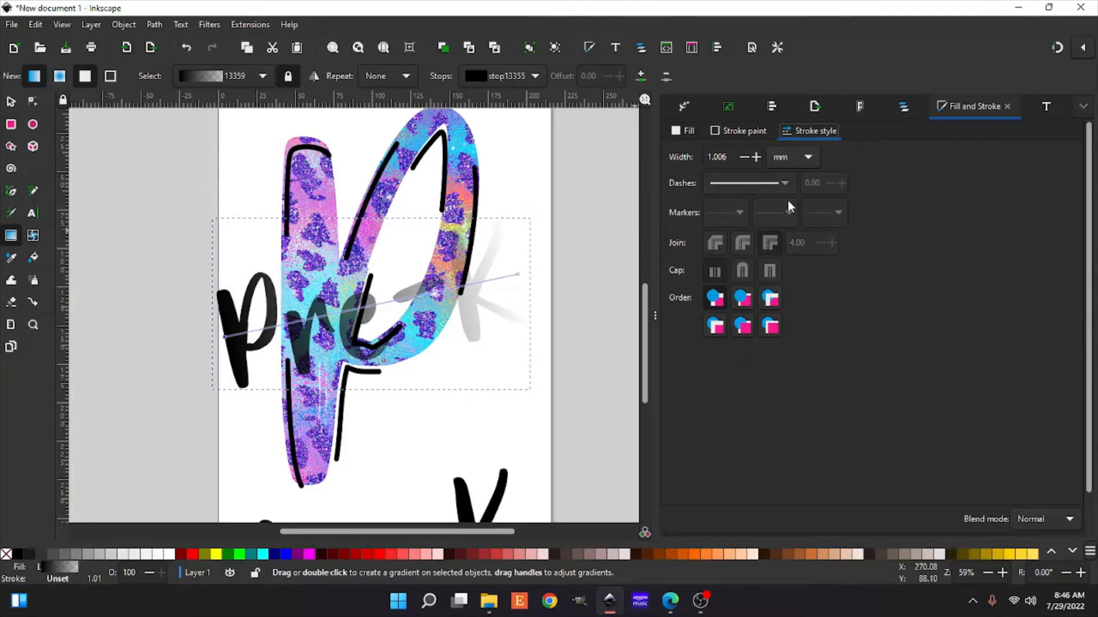
{"action": "left_click", "coordinate": [686, 134]}
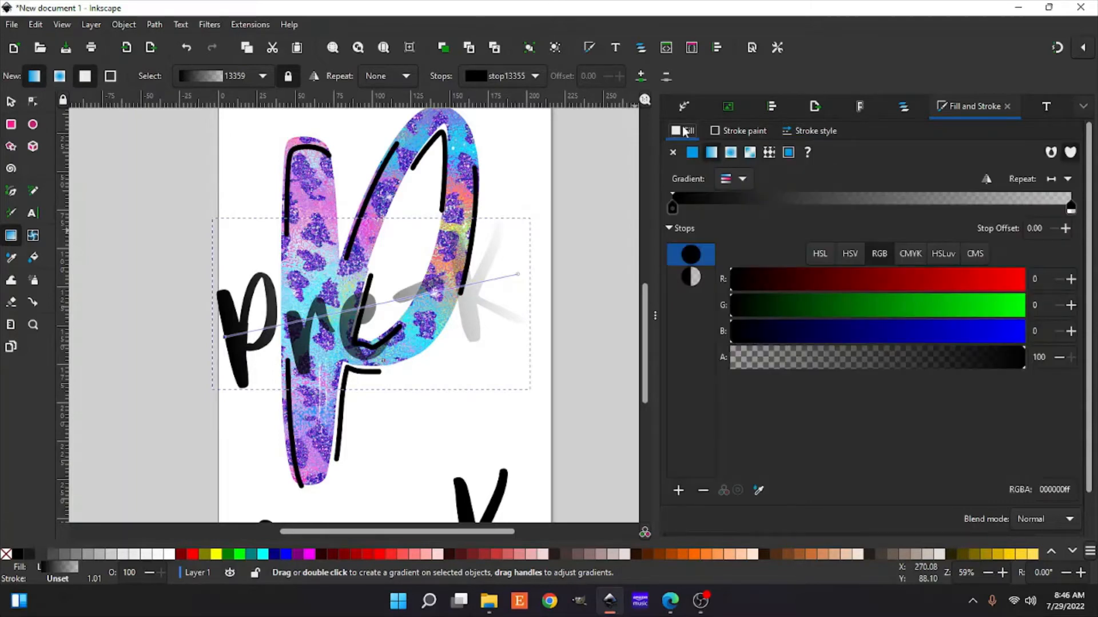
{"action": "left_click", "coordinate": [739, 131]}
{"action": "left_click", "coordinate": [806, 134]}
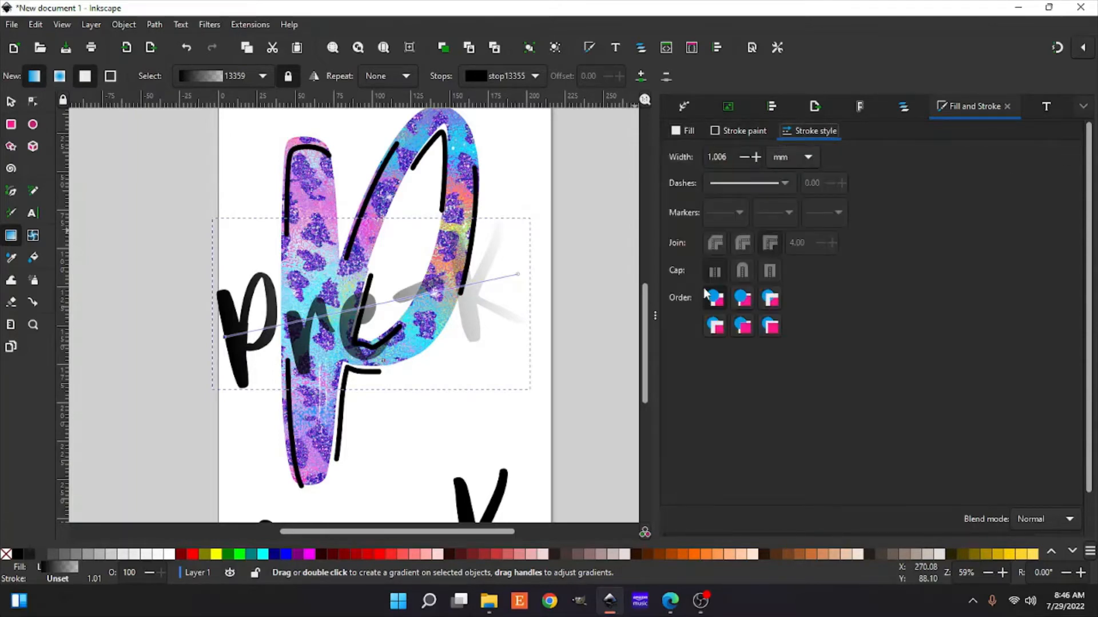
{"action": "left_click", "coordinate": [730, 135]}
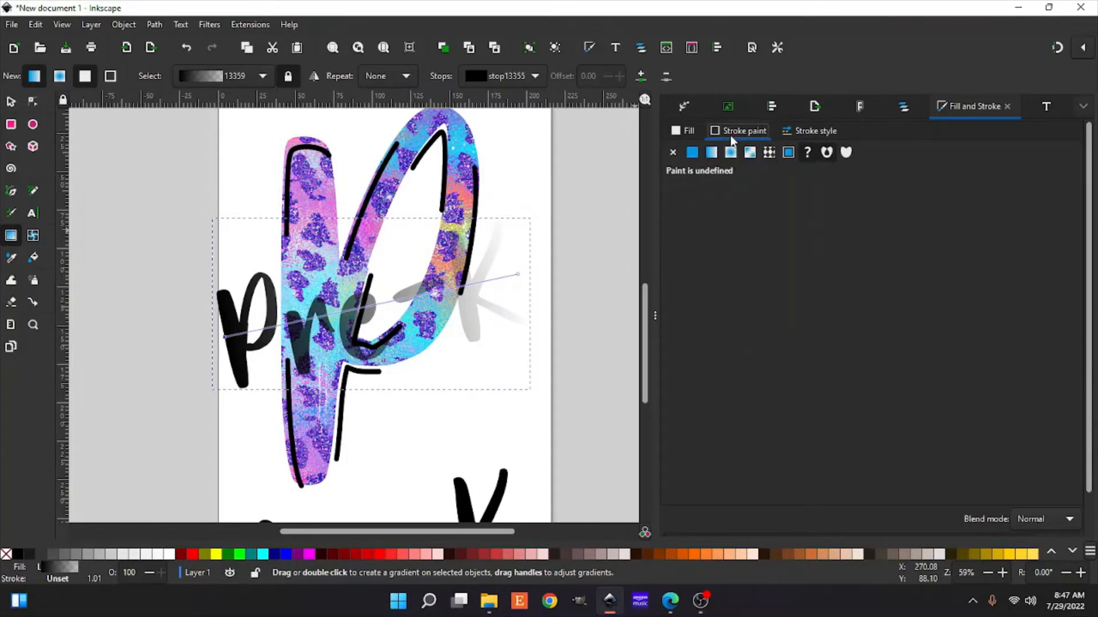
{"action": "left_click", "coordinate": [788, 133]}
{"action": "left_click", "coordinate": [688, 132]}
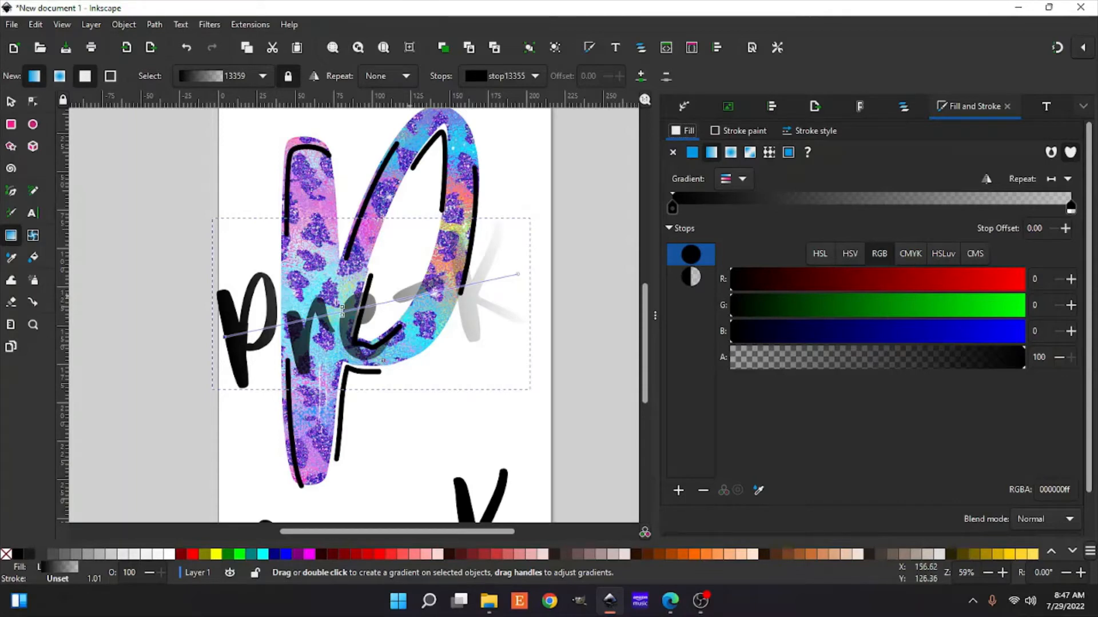
{"action": "key", "text": "plus"}
{"action": "key", "text": "plus"}
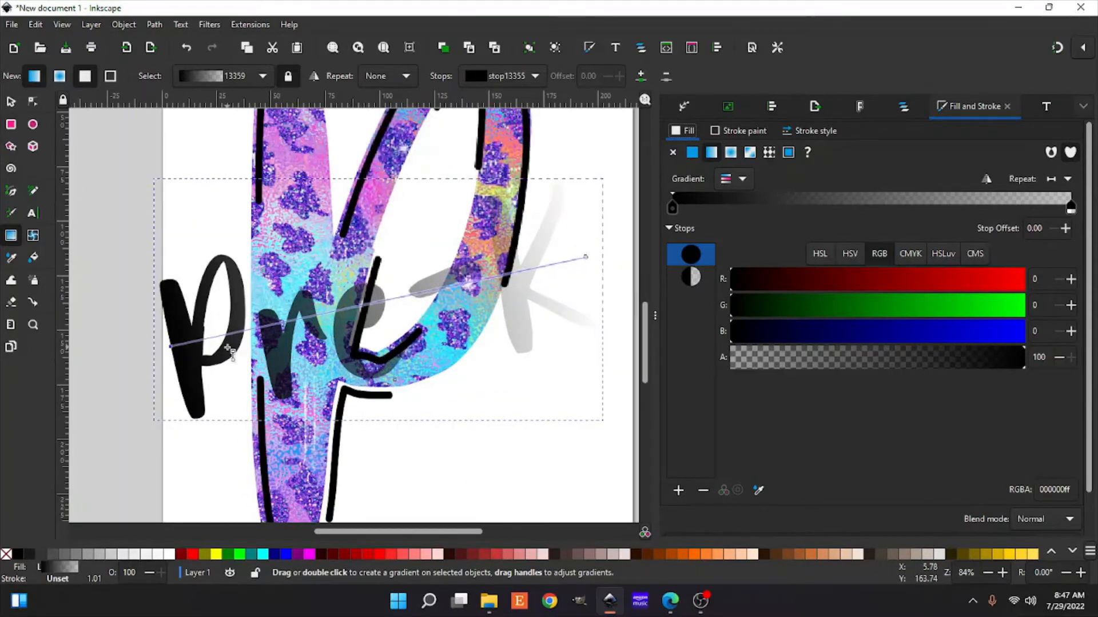
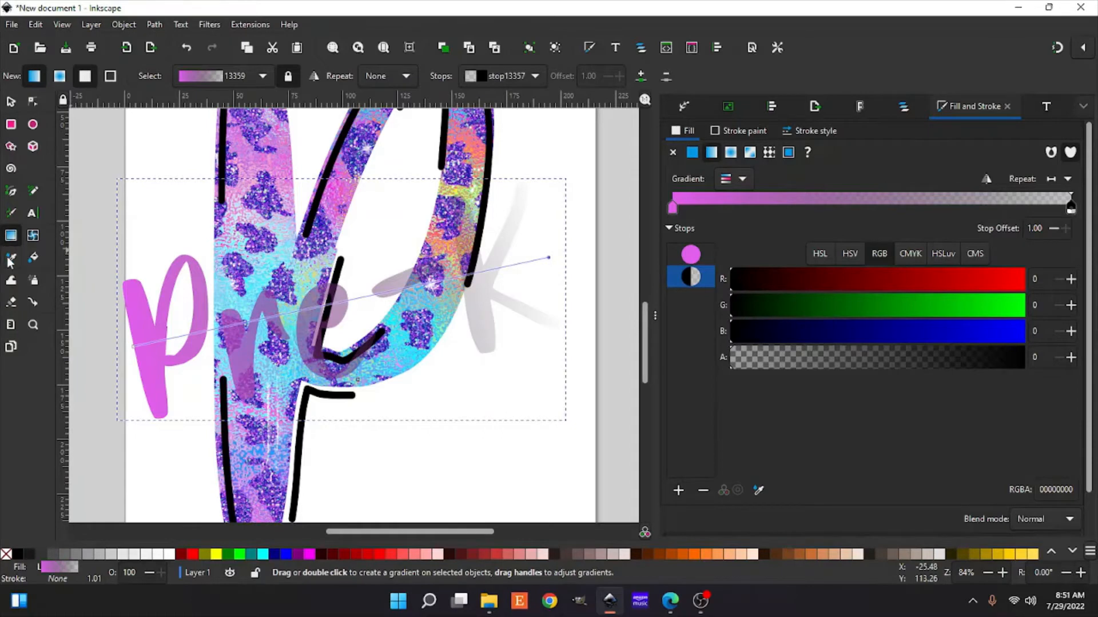
- Set the gradient's end stop to orange ffa63d, sampled from the patterned P, and deselect the text
{"action": "left_click", "coordinate": [11, 258]}
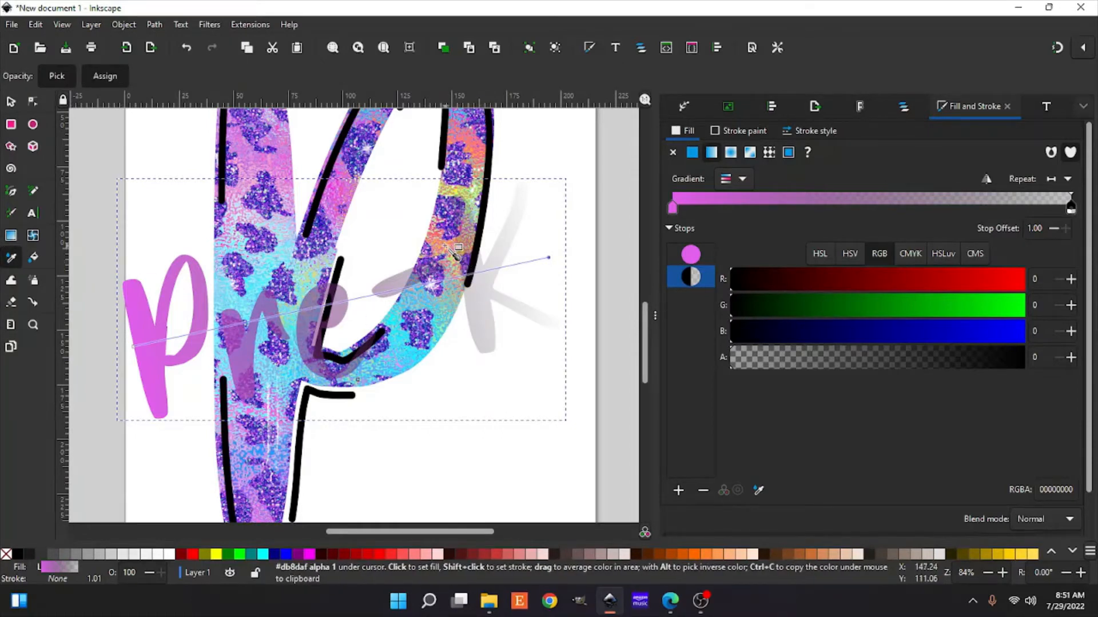
{"action": "left_click_drag", "start_coordinate": [455, 252], "coordinate": [453, 253]}
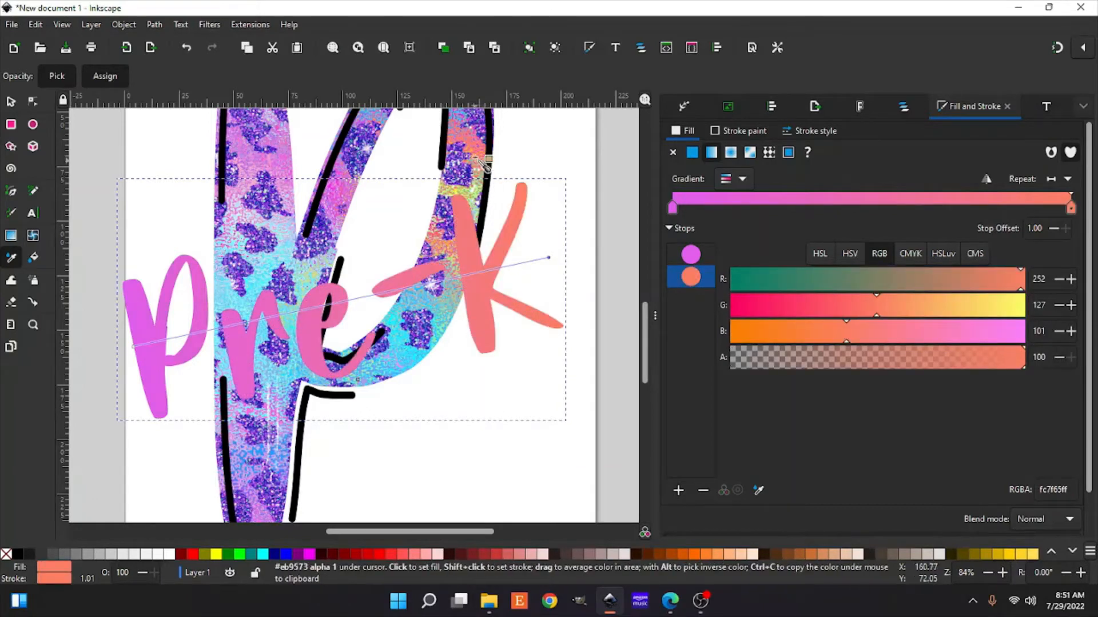
{"action": "left_click_drag", "start_coordinate": [478, 162], "coordinate": [478, 162]}
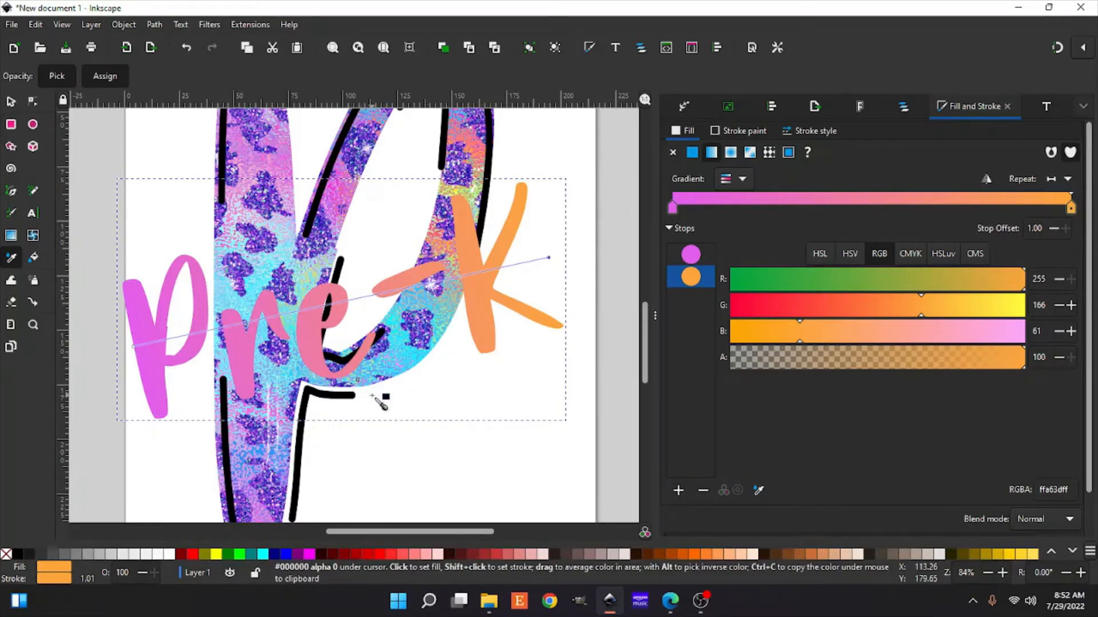
{"action": "left_click", "coordinate": [10, 104]}
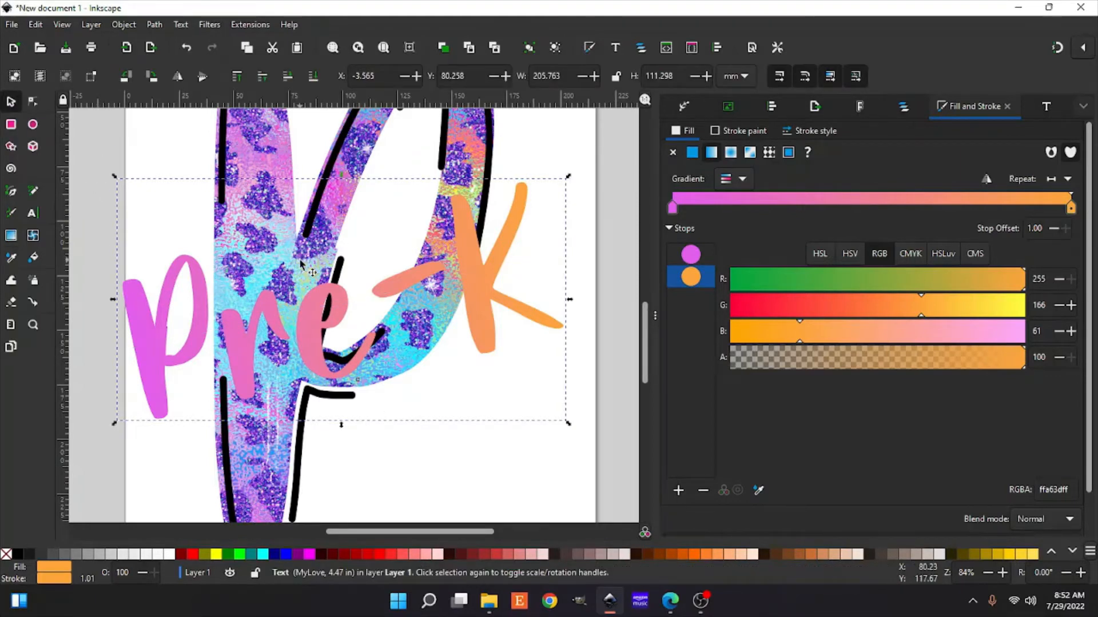
{"action": "scroll", "coordinate": [301, 263], "scroll_direction": "down", "scroll_amount": 1}
{"action": "scroll", "coordinate": [302, 264], "scroll_direction": "down", "scroll_amount": 1}
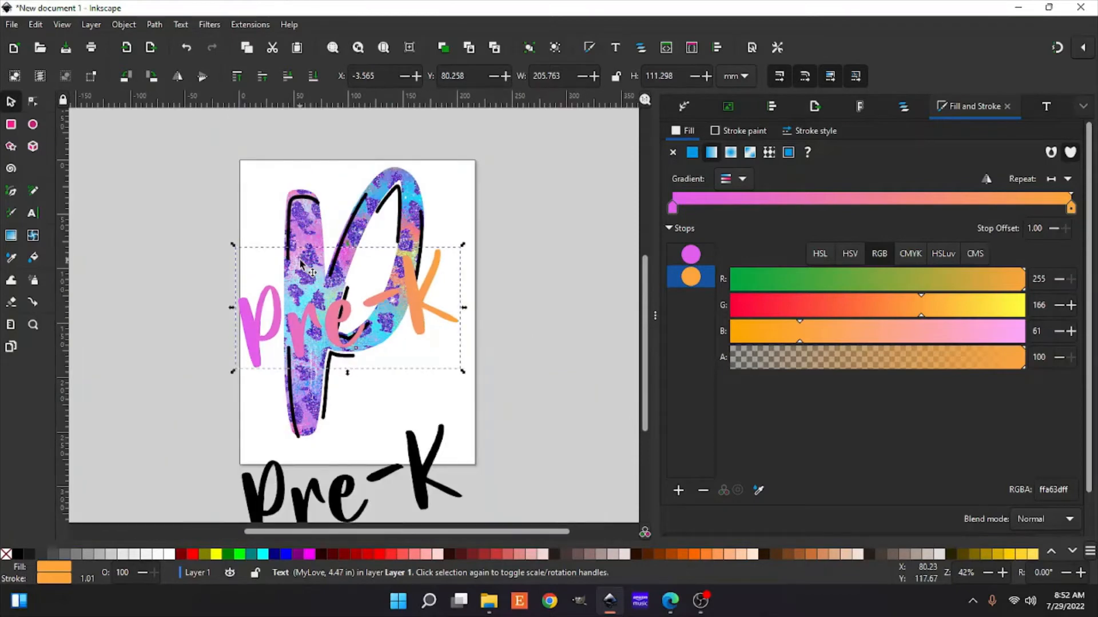
{"action": "left_click", "coordinate": [217, 220]}
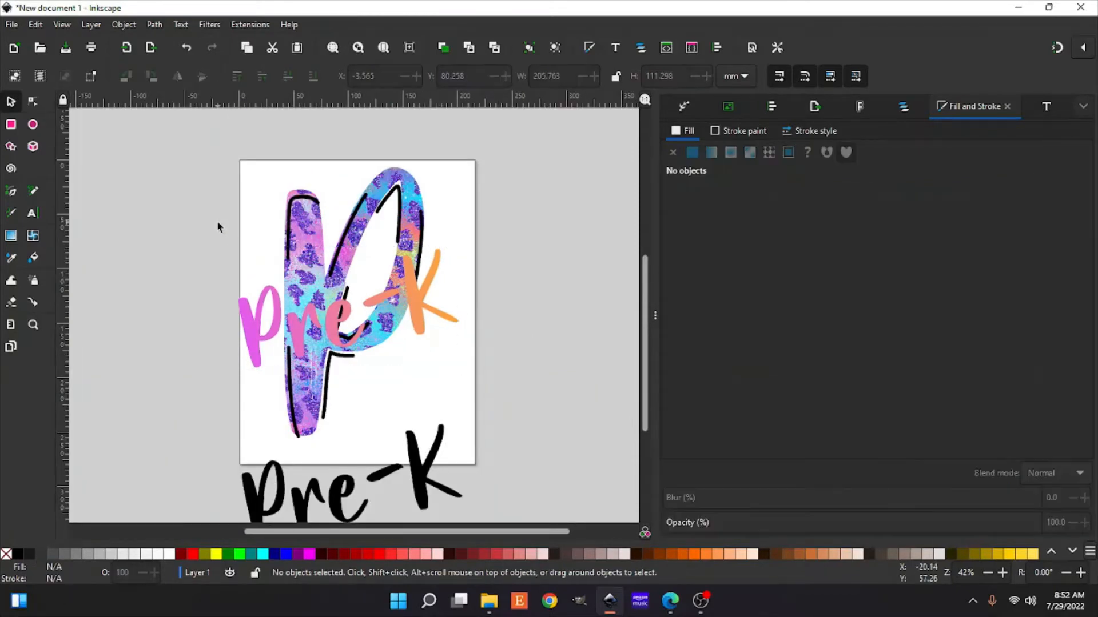
- With the gradient text selected, turn off transforming gradients along with their objects and turn it back on
{"action": "left_click", "coordinate": [341, 326]}
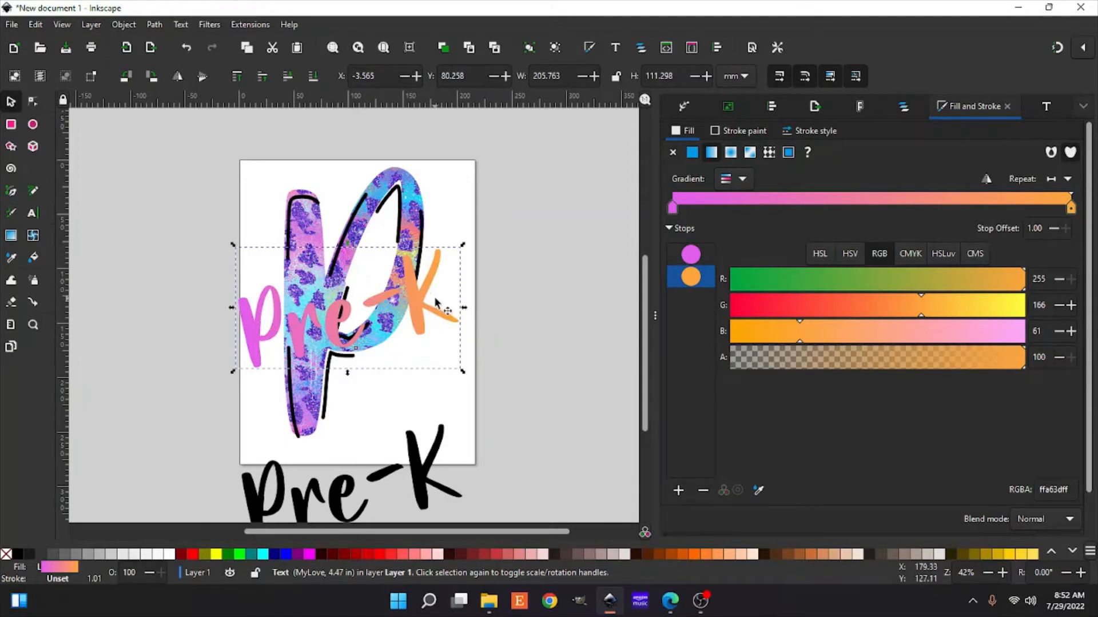
{"action": "left_click", "coordinate": [834, 81]}
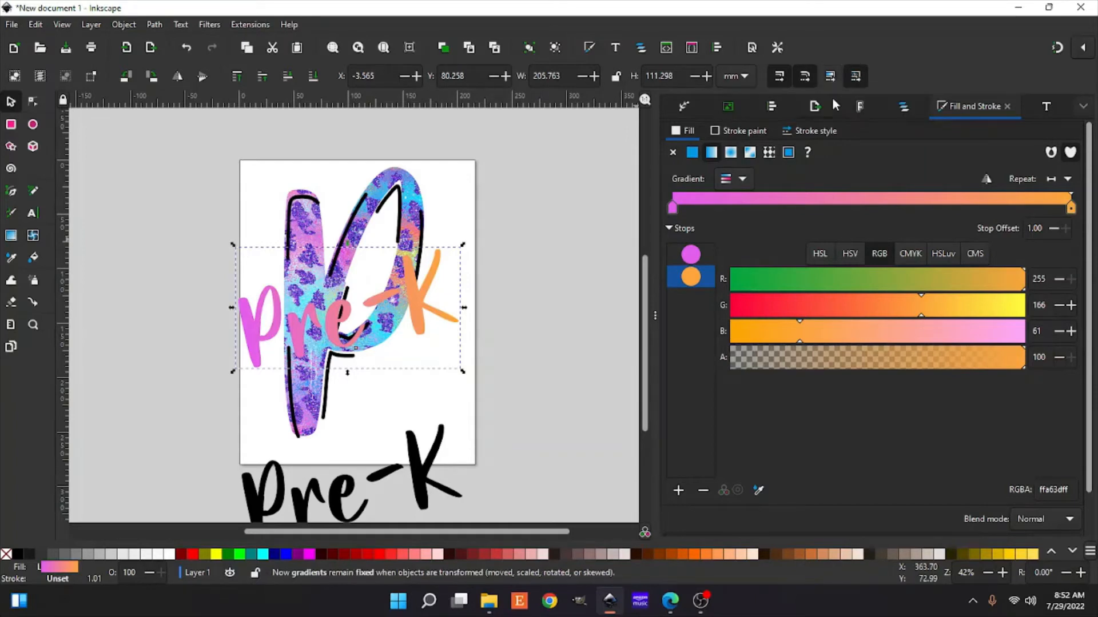
{"action": "left_click", "coordinate": [832, 80]}
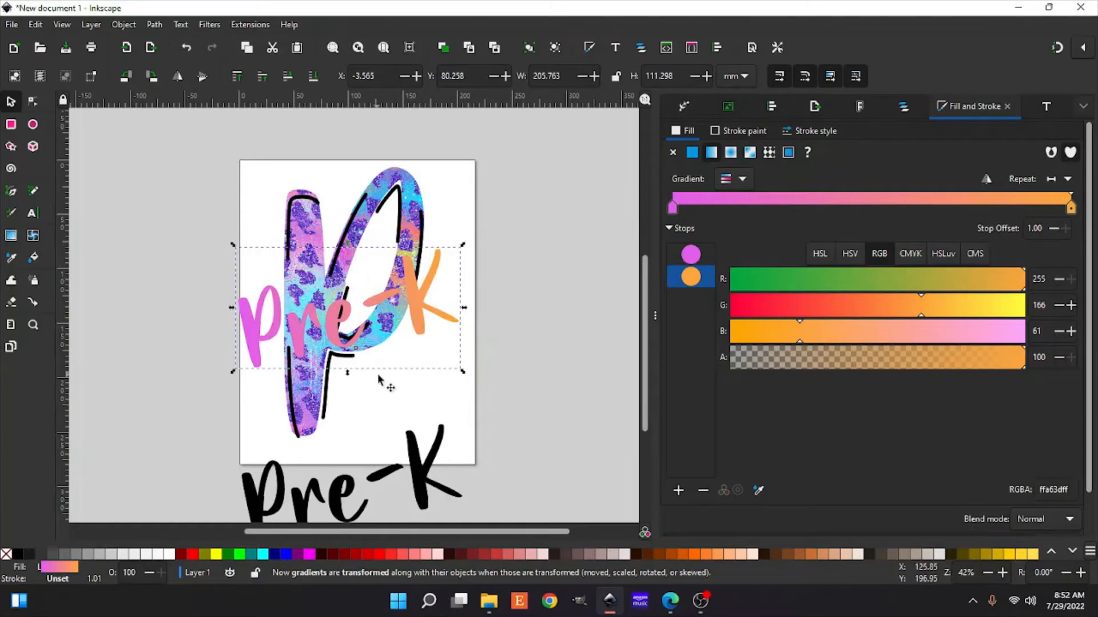
- Select the black "Pre-K" copy and examine the shadow behind the lettering in the finished reference design
{"action": "scroll", "coordinate": [366, 380], "scroll_direction": "down", "scroll_amount": 4}
{"action": "left_click", "coordinate": [336, 392]}
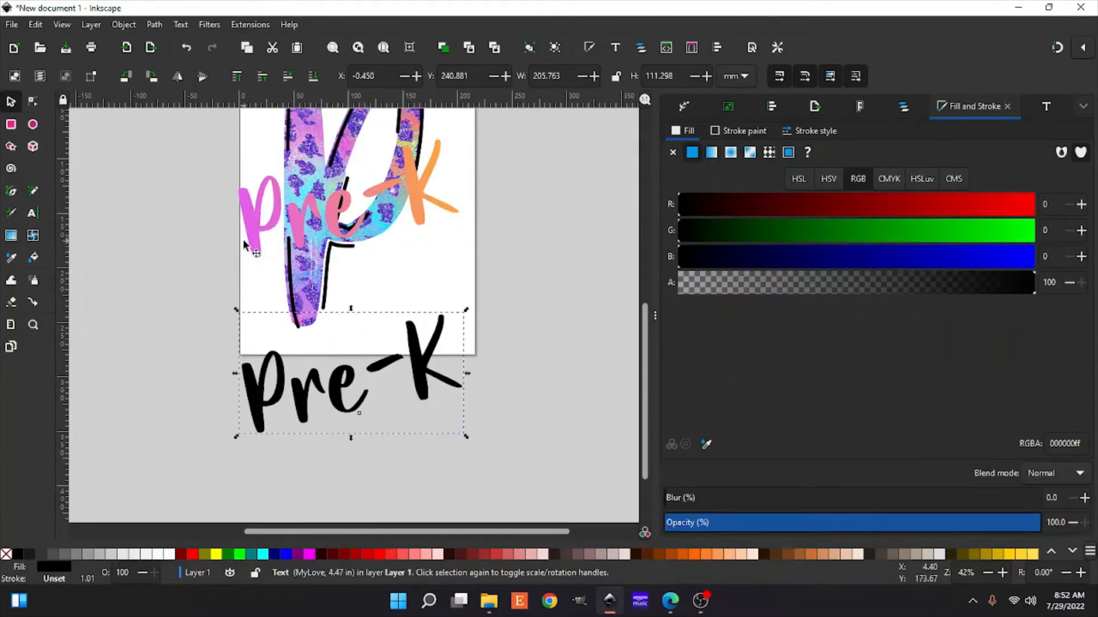
{"action": "scroll", "coordinate": [256, 274], "scroll_direction": "up", "scroll_amount": 6}
{"action": "scroll", "coordinate": [257, 274], "scroll_direction": "up", "scroll_amount": 4}
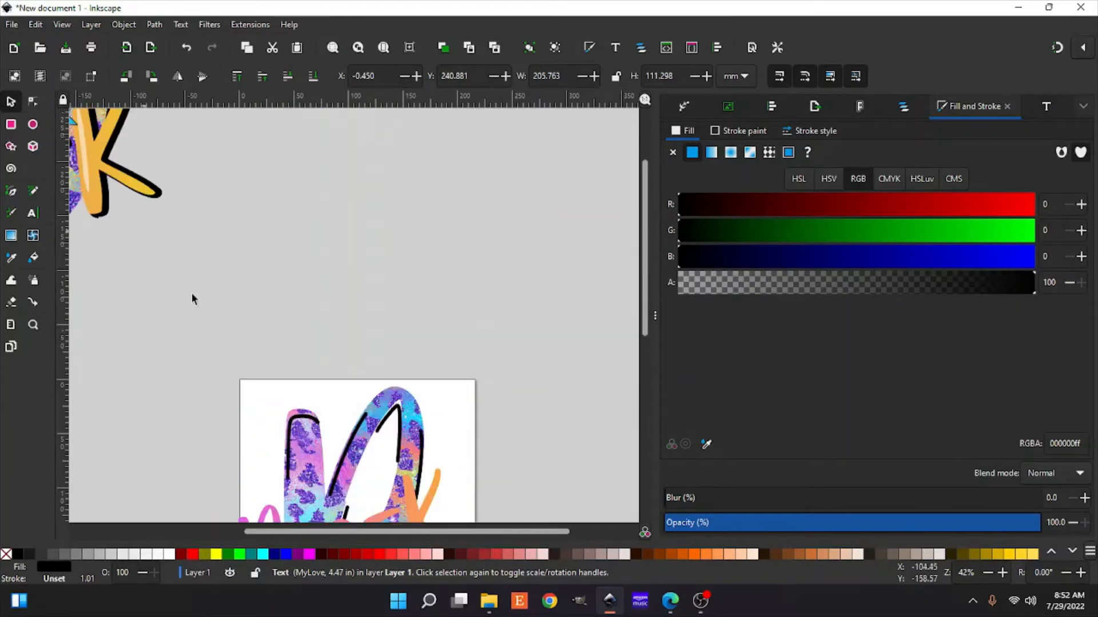
{"action": "left_click_drag", "start_coordinate": [361, 534], "coordinate": [202, 534]}
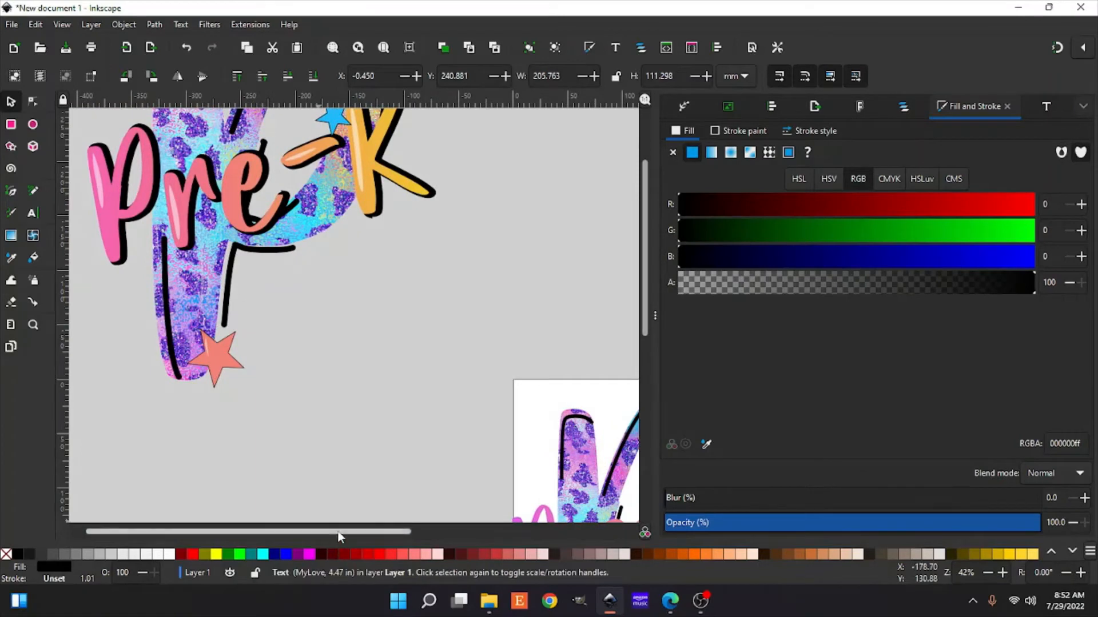
{"action": "left_click_drag", "start_coordinate": [358, 532], "coordinate": [492, 531]}
{"action": "scroll", "coordinate": [449, 500], "scroll_direction": "down", "scroll_amount": 8}
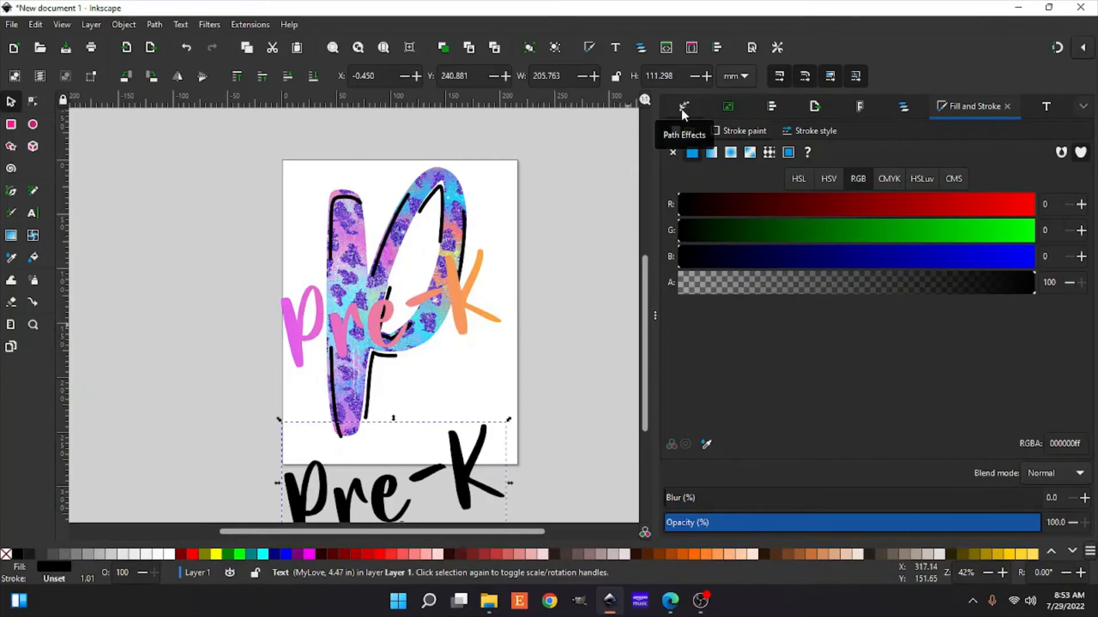
- Shift the black "Pre-K" copy slightly below the design and convert the text object to paths
{"action": "scroll", "coordinate": [461, 486], "scroll_direction": "down", "scroll_amount": 4}
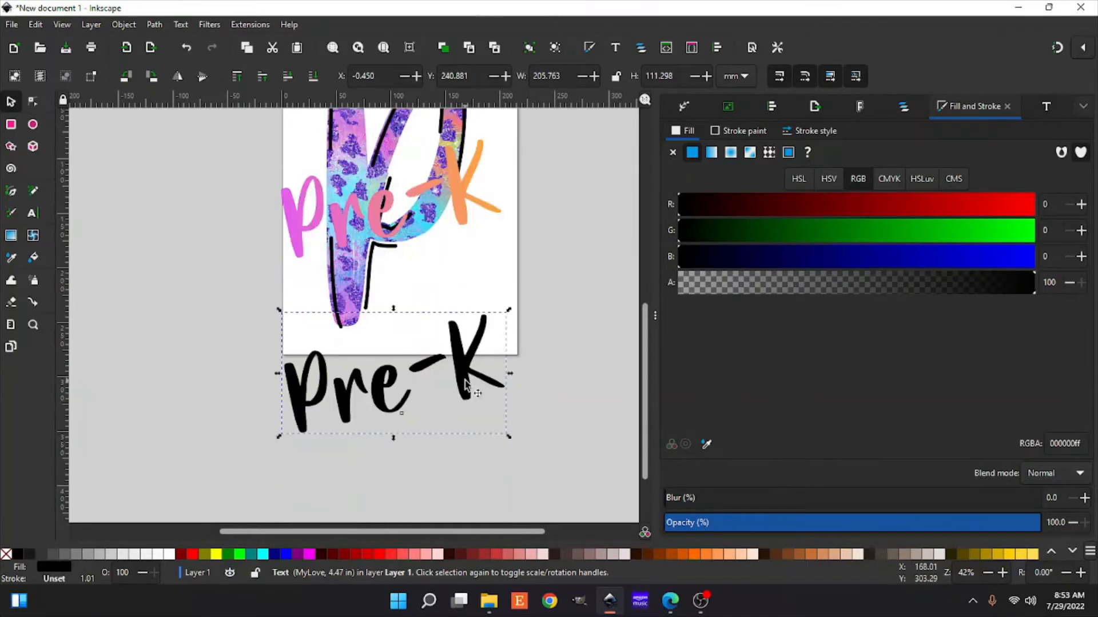
{"action": "mouse_move", "coordinate": [462, 393]}
{"action": "left_mouse_down"}
{"action": "mouse_move", "coordinate": [472, 357]}
{"action": "mouse_move", "coordinate": [470, 400]}
{"action": "left_mouse_up"}
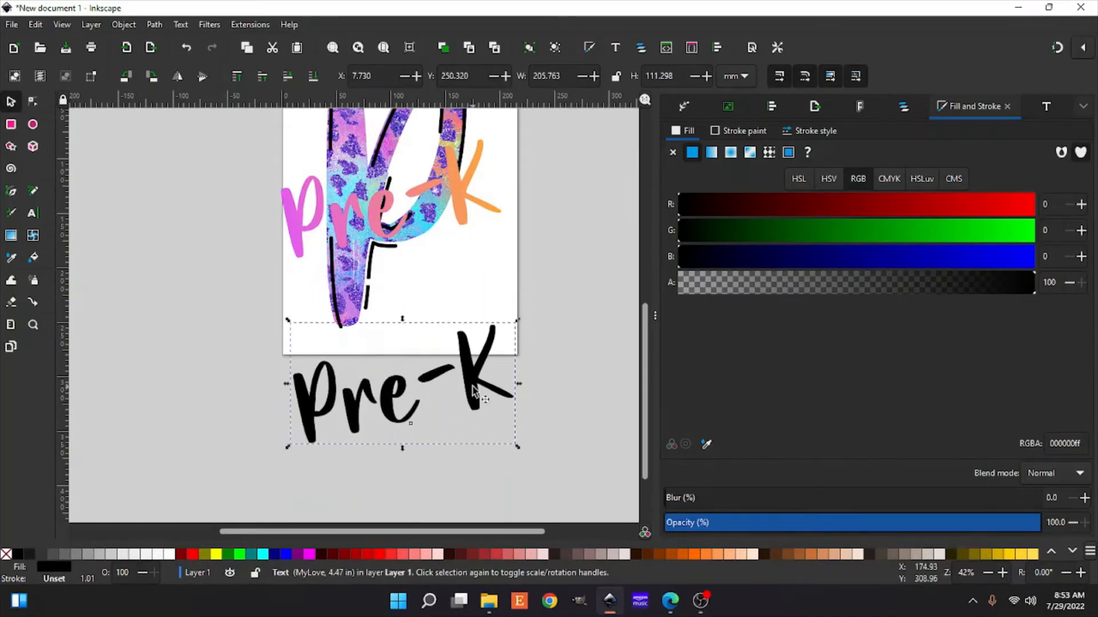
{"action": "left_click", "coordinate": [156, 24]}
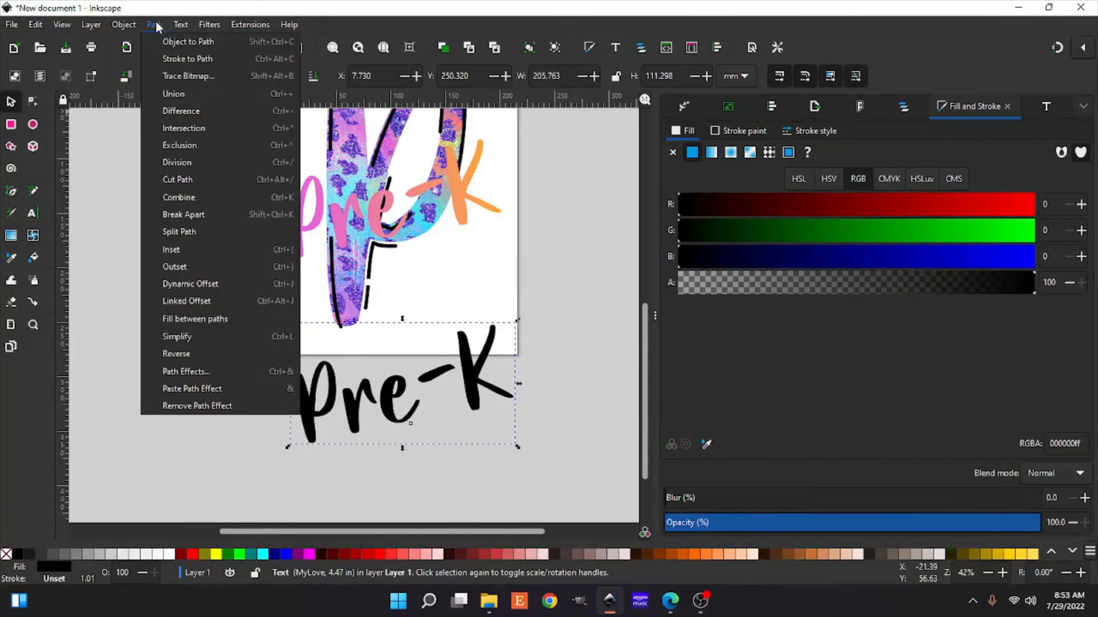
{"action": "mouse_move", "coordinate": [180, 26]}
{"action": "left_click", "coordinate": [166, 41]}
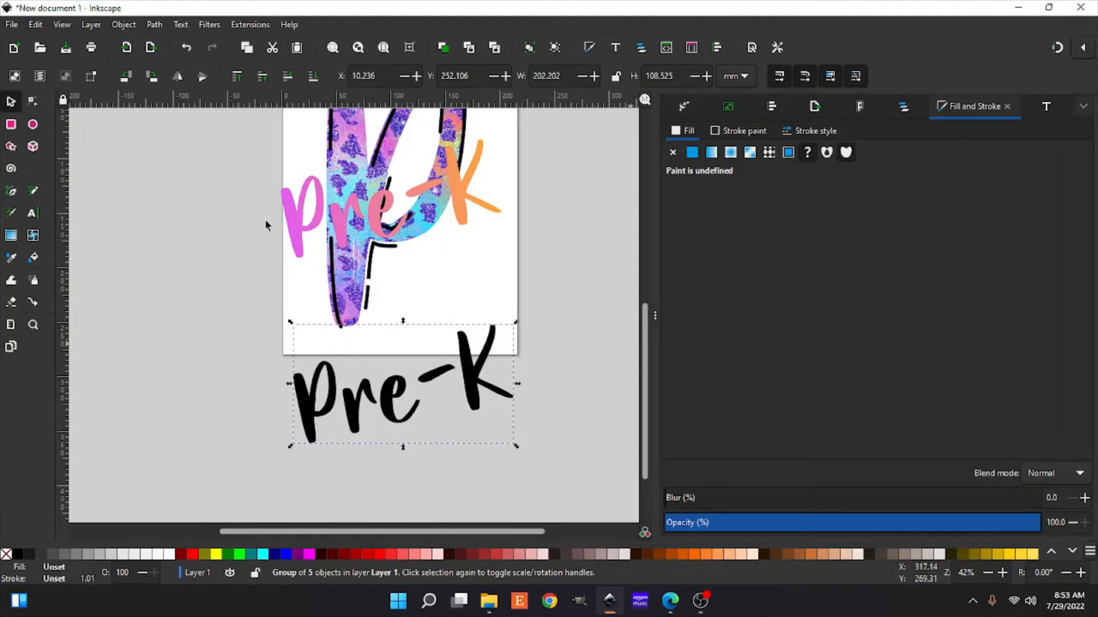
- Add an Offset path effect to the black "Pre-K" group and set its offset to 2 mm
{"action": "left_click", "coordinate": [154, 25]}
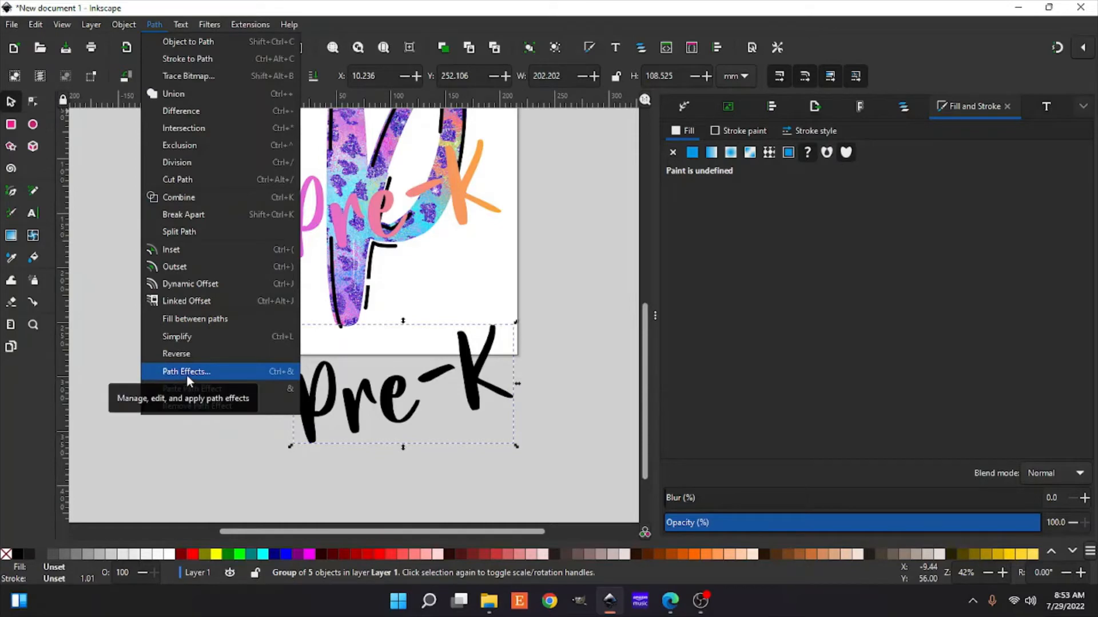
{"action": "left_click", "coordinate": [221, 372]}
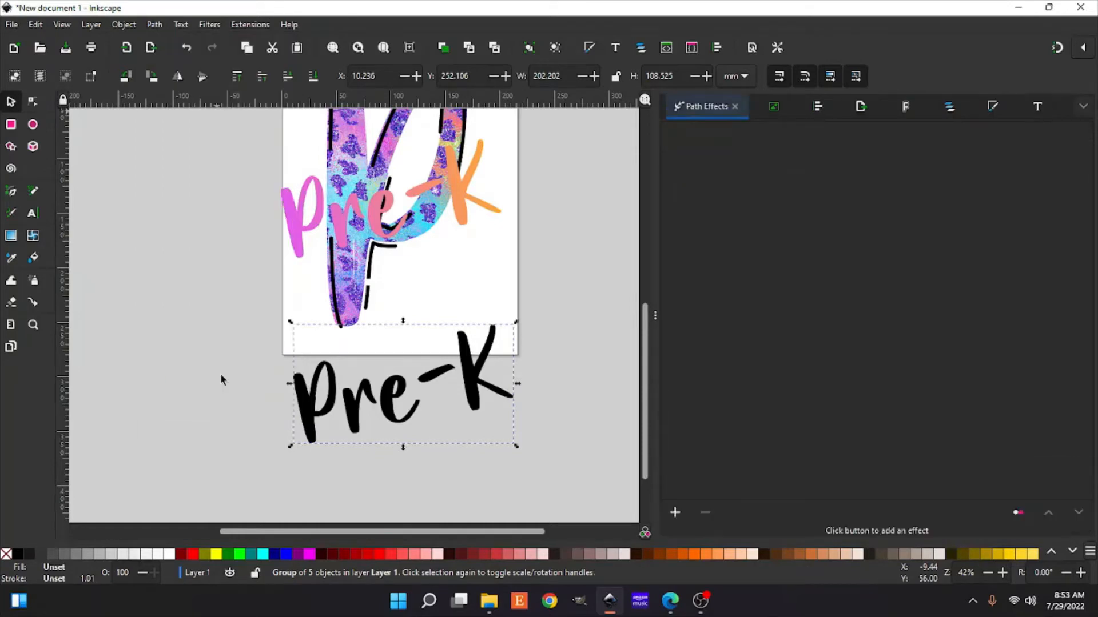
{"action": "left_click", "coordinate": [675, 515]}
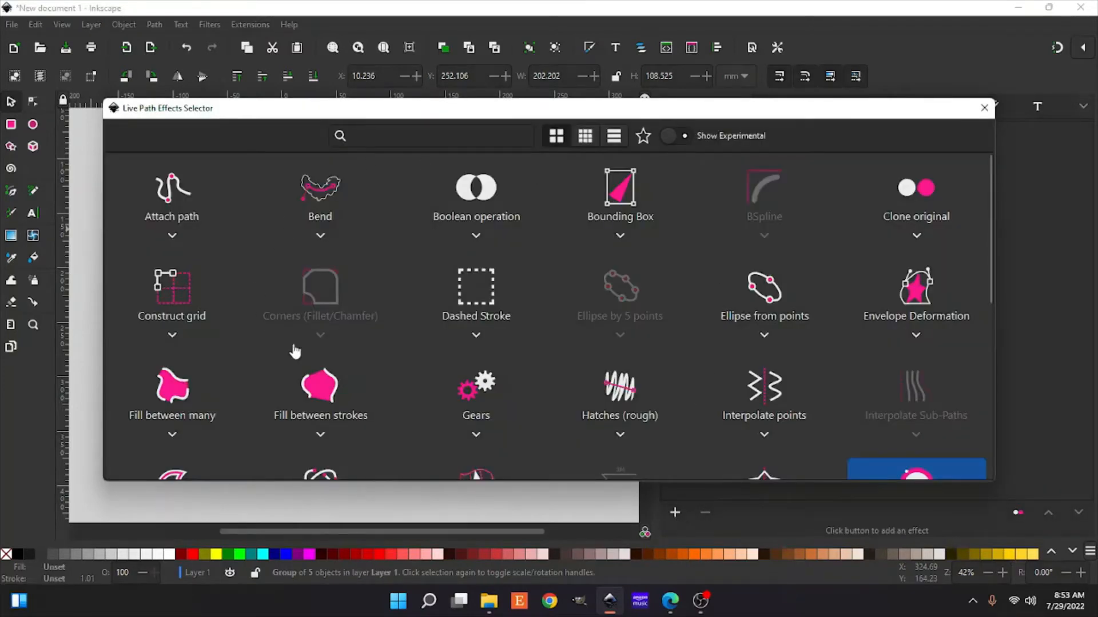
{"action": "scroll", "coordinate": [678, 396], "scroll_direction": "down", "scroll_amount": 2}
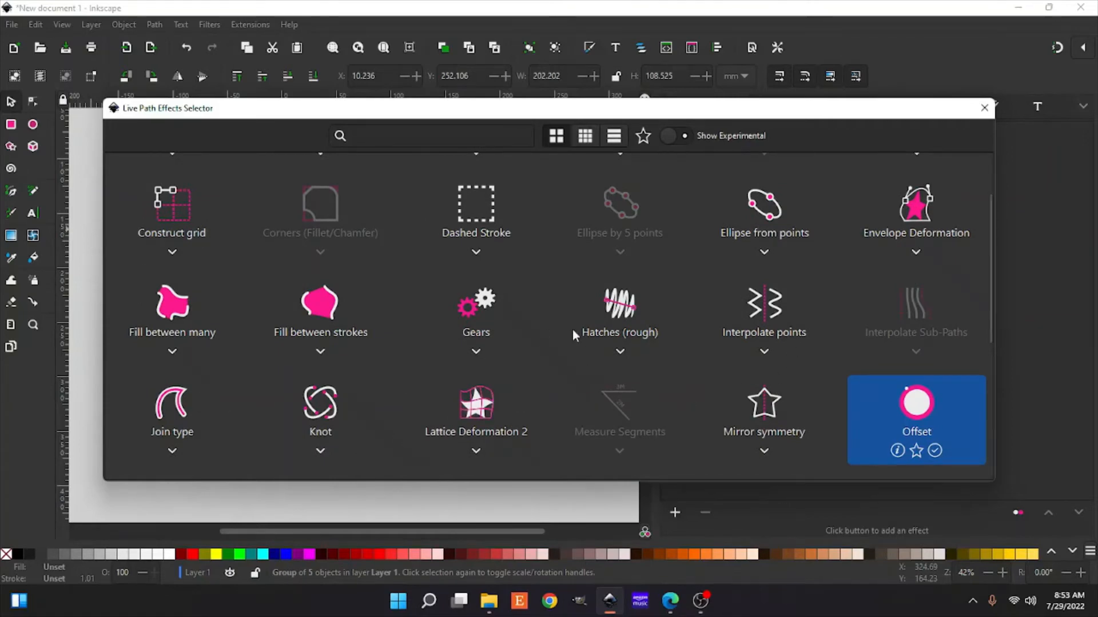
{"action": "scroll", "coordinate": [572, 329], "scroll_direction": "down", "scroll_amount": 1}
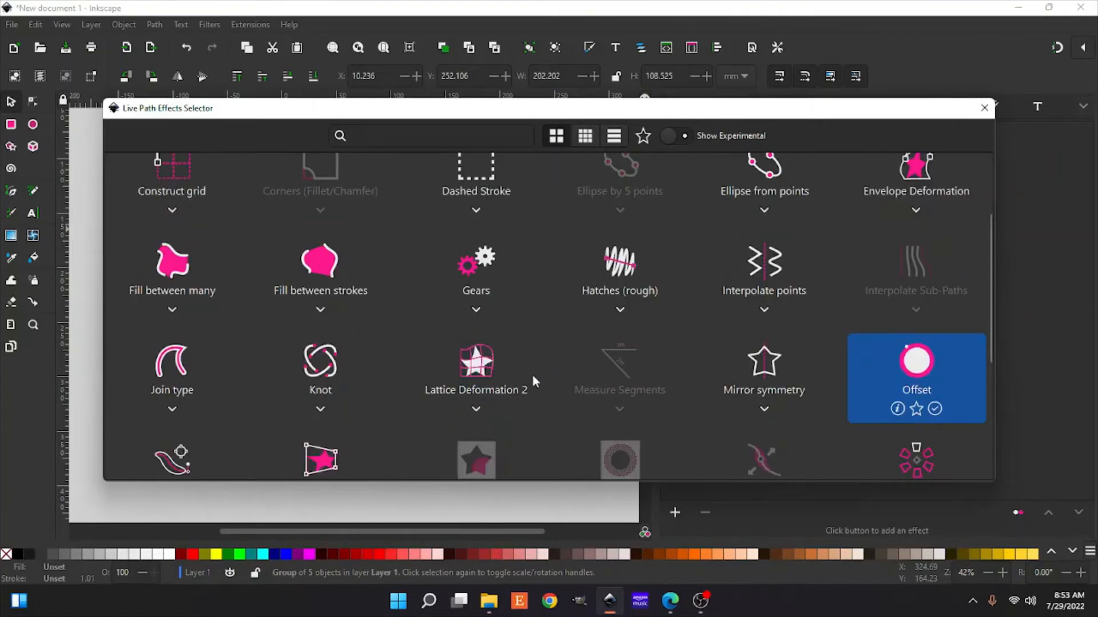
{"action": "double_click", "coordinate": [907, 366]}
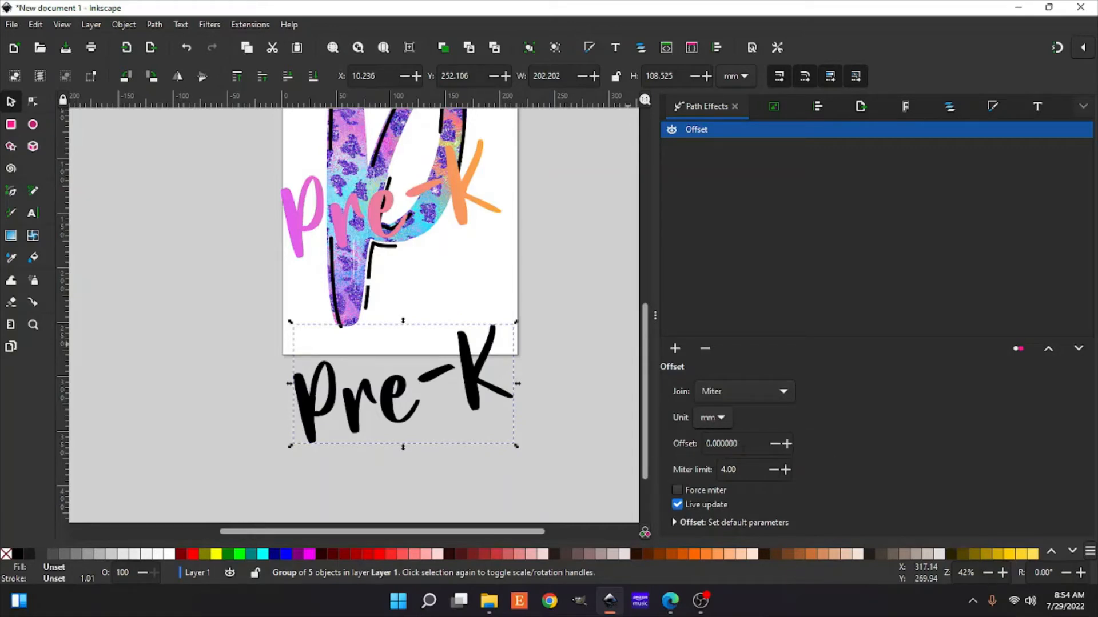
{"action": "double_click", "coordinate": [724, 444]}
{"action": "type", "text": "2"}
{"action": "key", "text": "Return"}
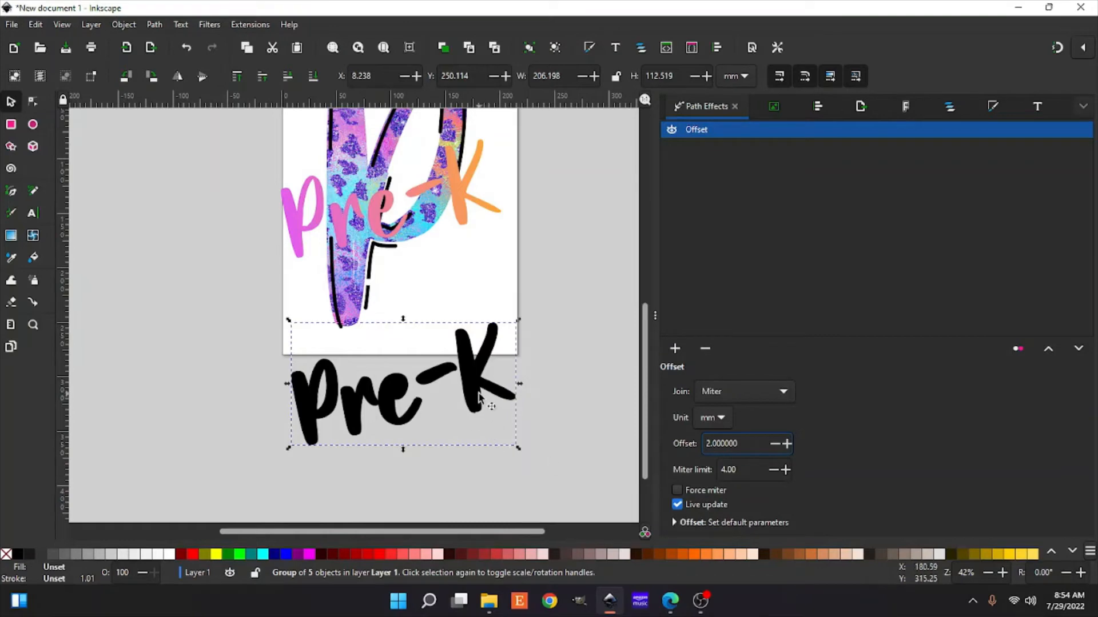
- Move the thickened black "Pre-K" onto the gradient text as a slightly shifted shadow, stacked behind the gradient lettering but above the patterned P
{"action": "left_click_drag", "start_coordinate": [484, 335], "coordinate": [466, 201]}
{"action": "left_click", "coordinate": [288, 76]}
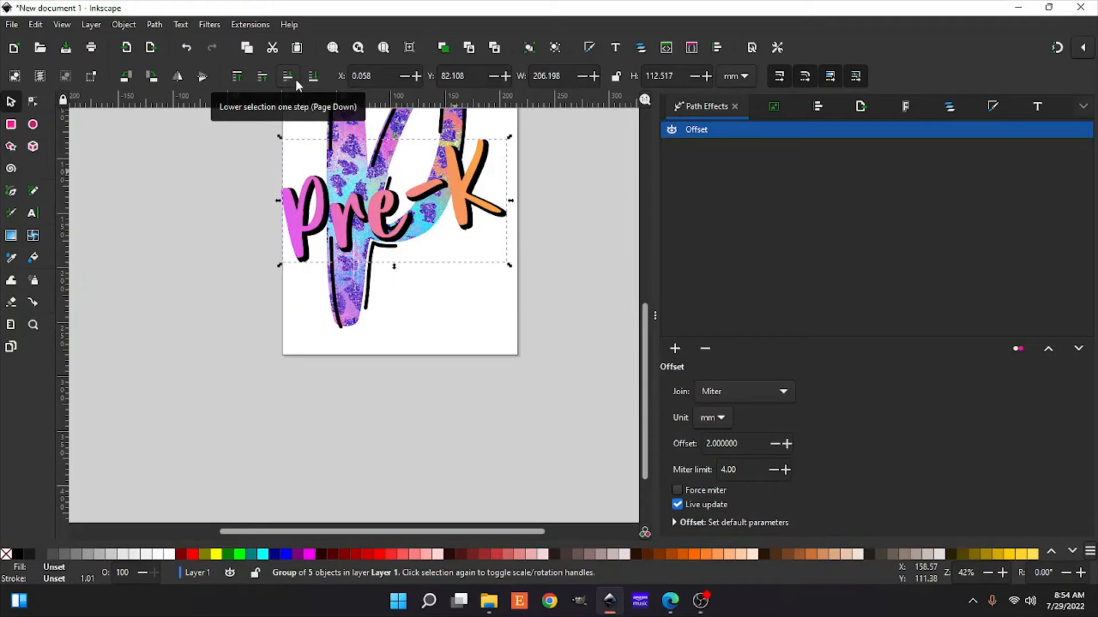
{"action": "left_click", "coordinate": [316, 77]}
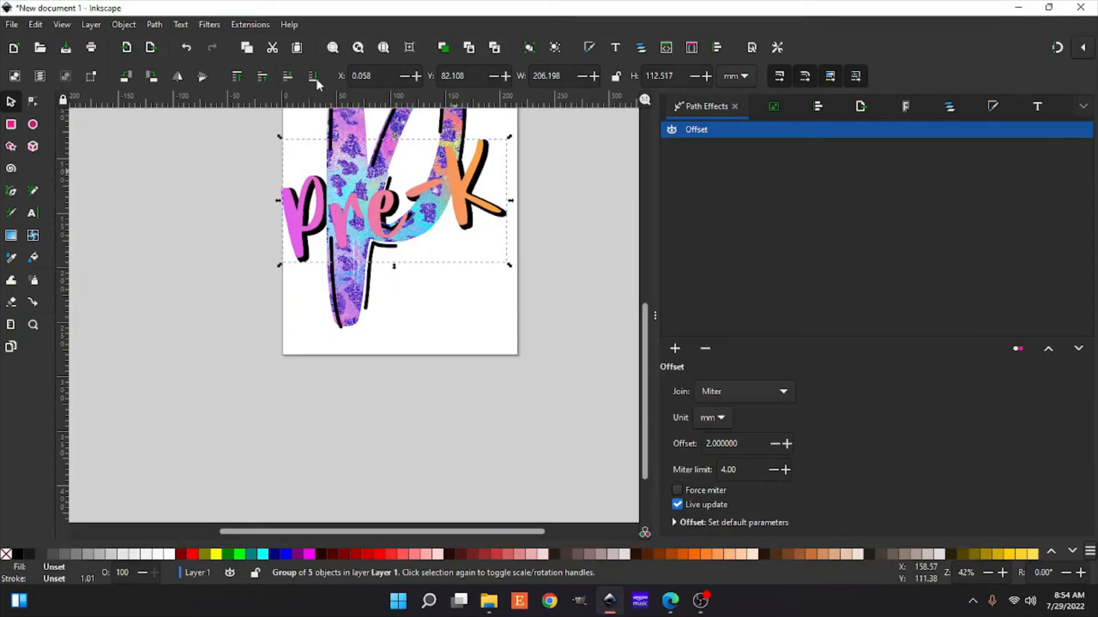
{"action": "scroll", "coordinate": [415, 326], "scroll_direction": "up", "scroll_amount": 2}
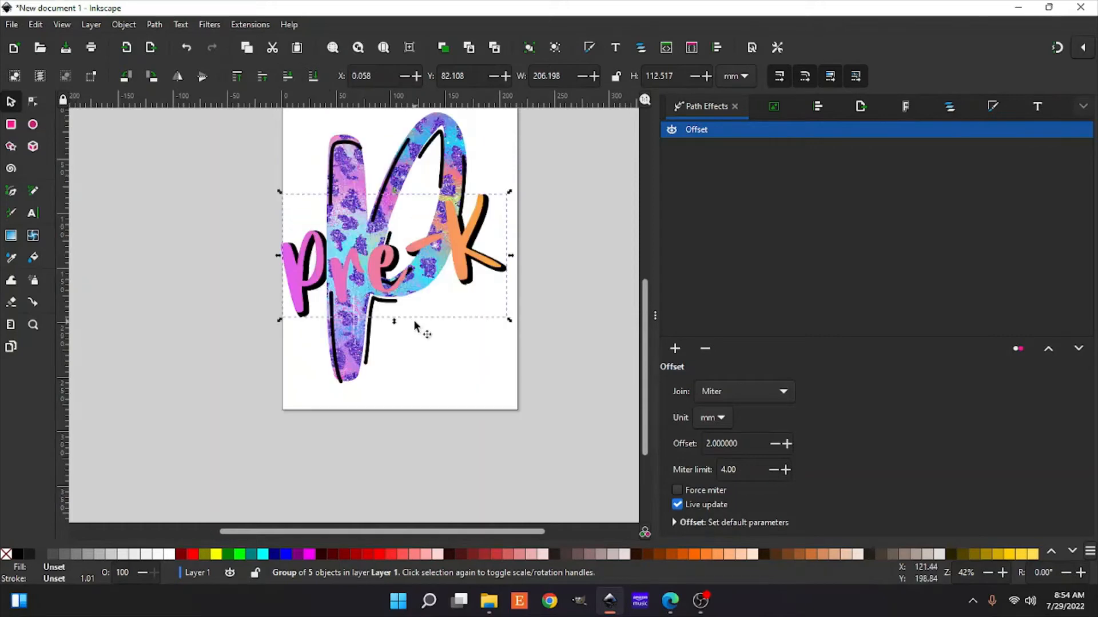
{"action": "left_click", "coordinate": [263, 78]}
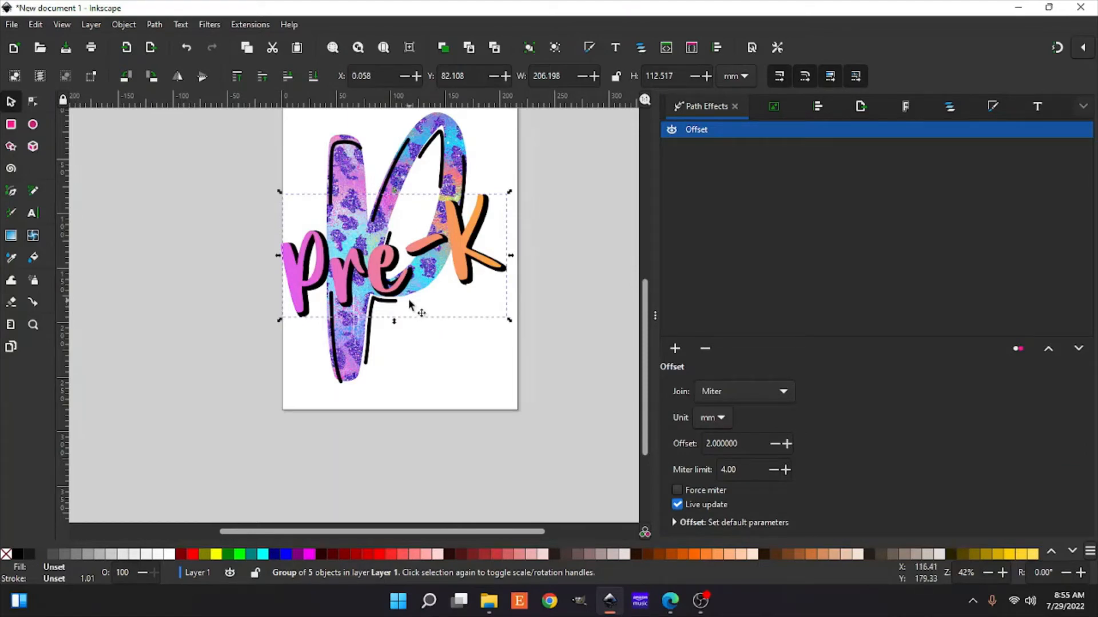
- Group the gradient "Pre-K" text together with its black offset shadow
{"action": "scroll", "coordinate": [424, 316], "scroll_direction": "up", "scroll_amount": 3}
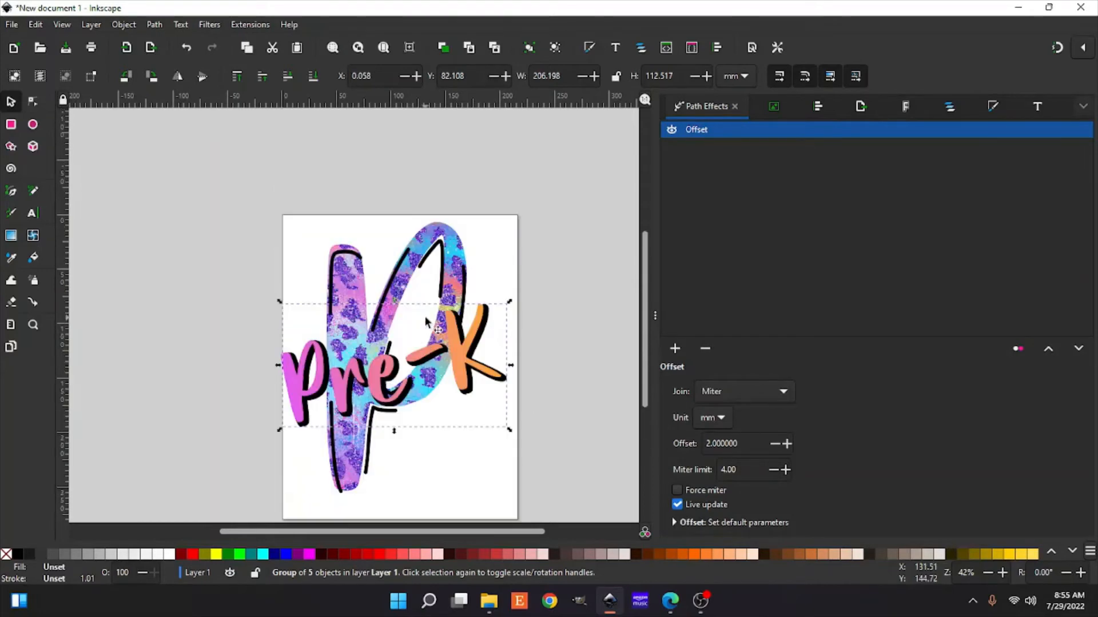
{"action": "scroll", "coordinate": [424, 321], "scroll_direction": "up", "scroll_amount": 2}
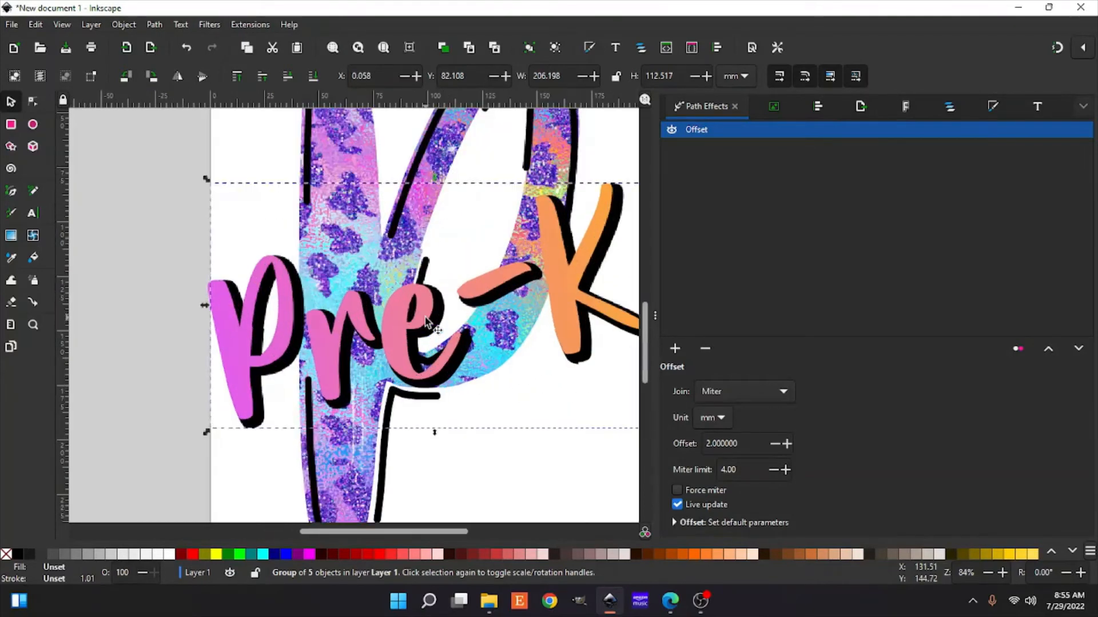
{"action": "left_click_drag", "start_coordinate": [407, 533], "coordinate": [423, 533]}
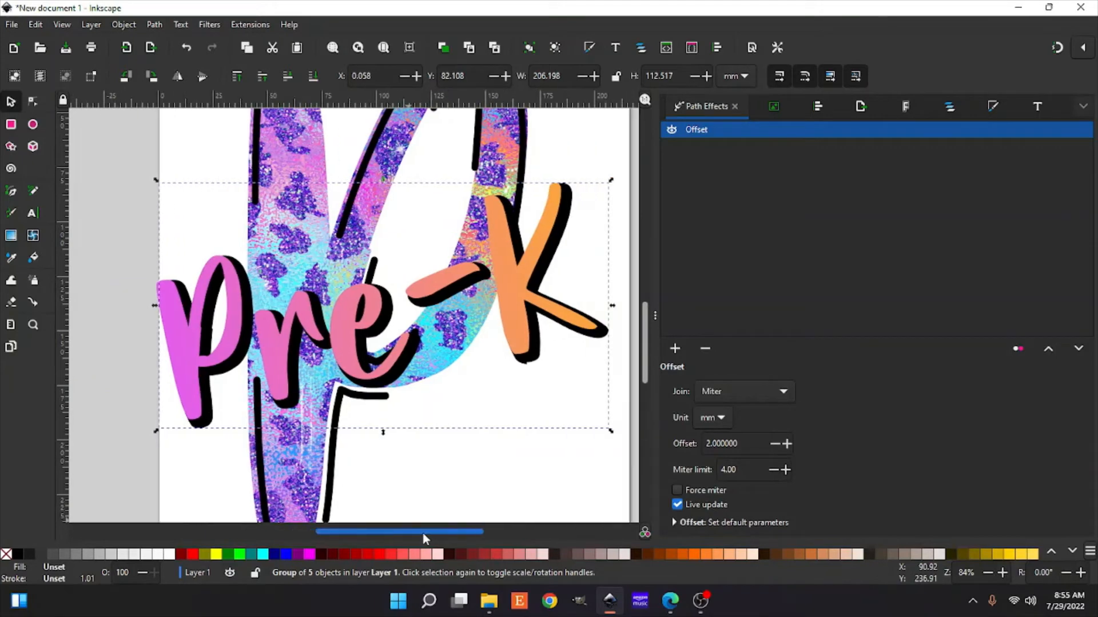
{"action": "left_click", "coordinate": [286, 363], "text": "shift"}
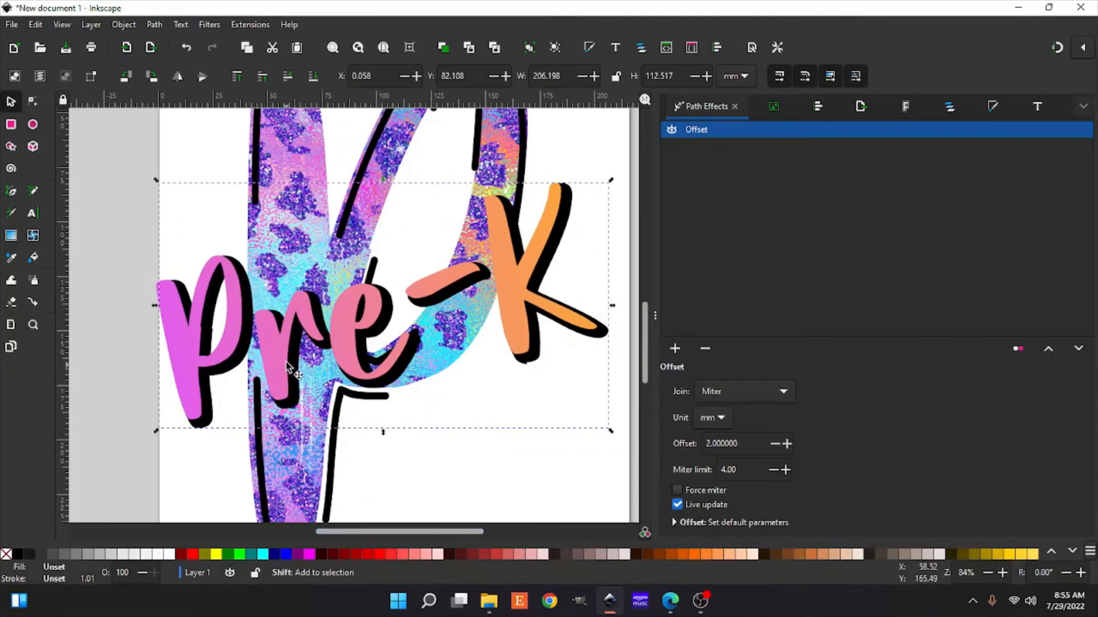
{"action": "right_click", "coordinate": [286, 362]}
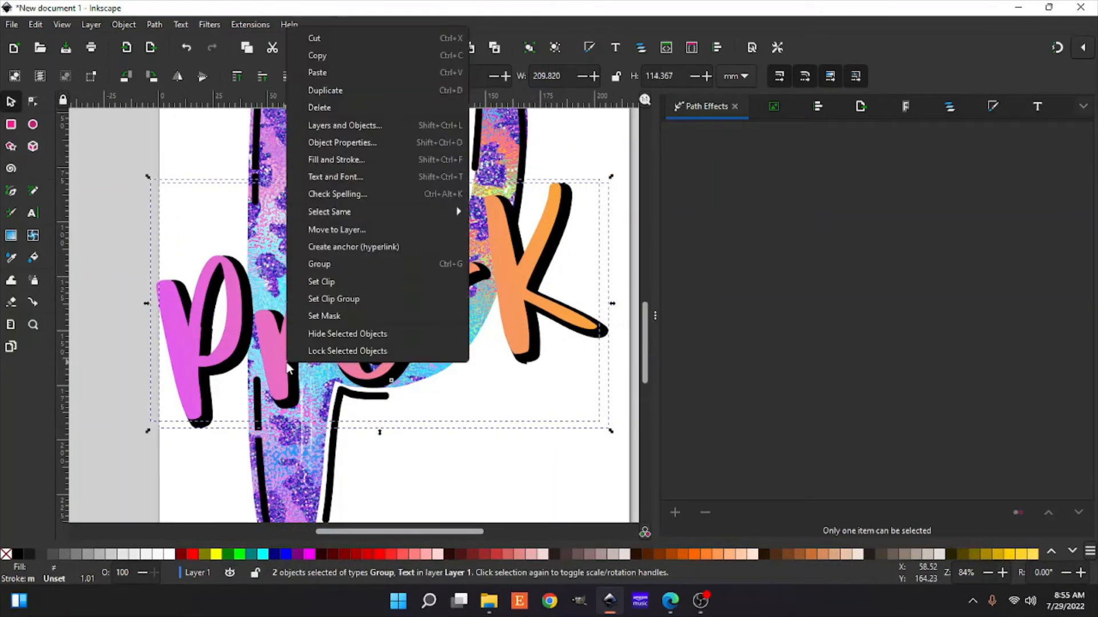
{"action": "left_click", "coordinate": [329, 266]}
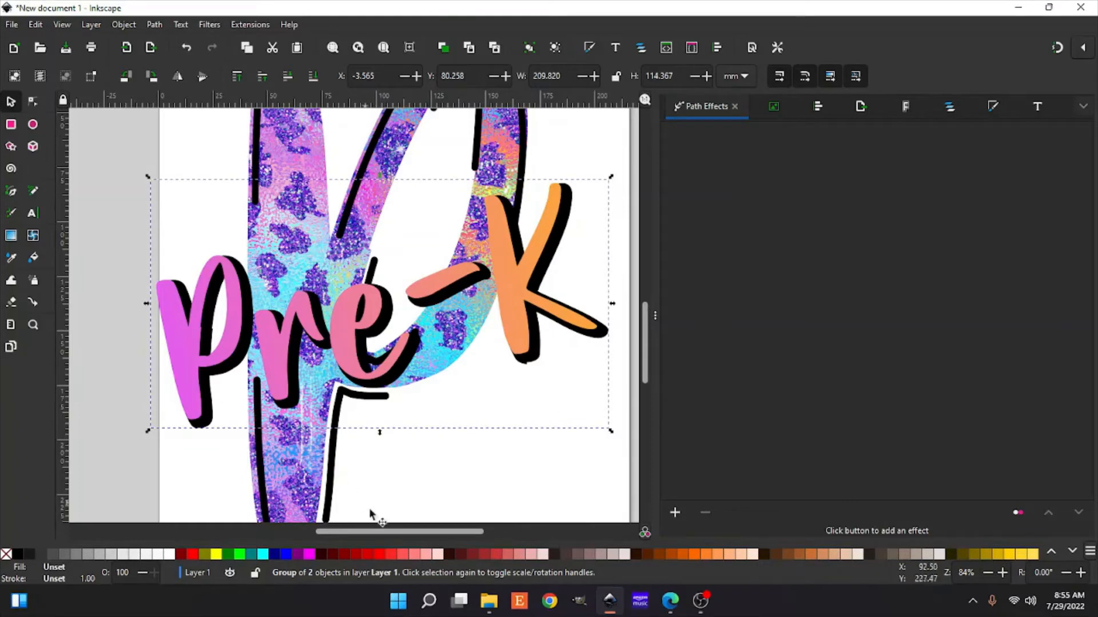
- Examine the highlights and stars on the finished reference design and compare them with the recreated lettering on the page
{"action": "mouse_move", "coordinate": [368, 531]}
{"action": "left_mouse_down"}
{"action": "mouse_move", "coordinate": [294, 536]}
{"action": "mouse_move", "coordinate": [250, 436]}
{"action": "left_mouse_up"}
{"action": "scroll", "coordinate": [250, 436], "scroll_direction": "up", "scroll_amount": 10}
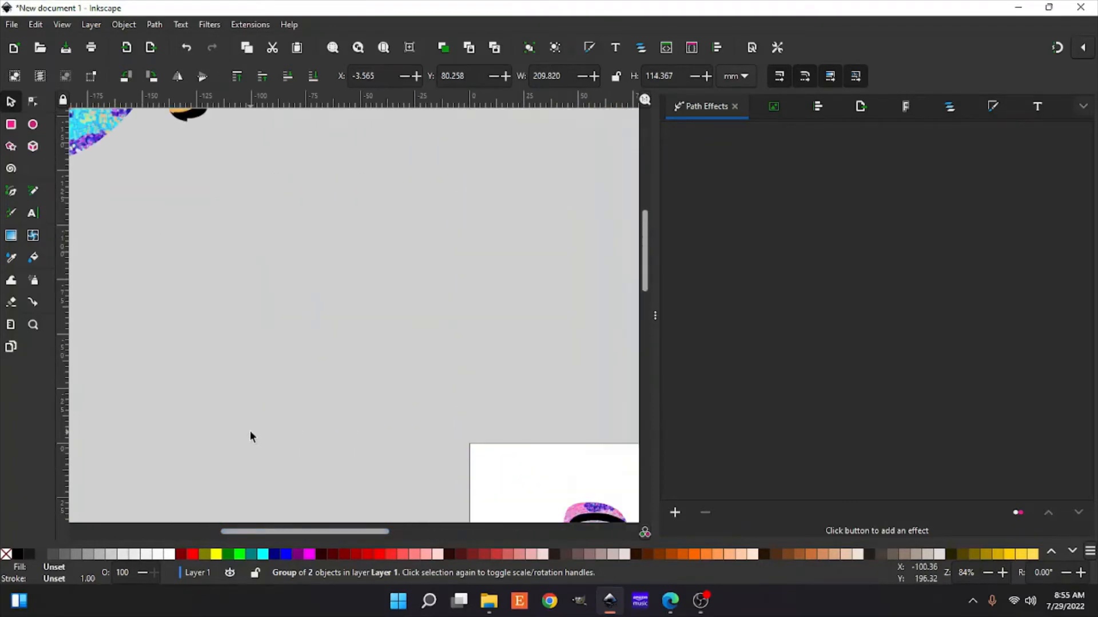
{"action": "left_click_drag", "start_coordinate": [276, 531], "coordinate": [147, 536]}
{"action": "scroll", "coordinate": [223, 437], "scroll_direction": "down", "scroll_amount": 5}
{"action": "mouse_move", "coordinate": [258, 535]}
{"action": "left_mouse_down"}
{"action": "mouse_move", "coordinate": [237, 532]}
{"action": "mouse_move", "coordinate": [529, 532]}
{"action": "mouse_move", "coordinate": [285, 546]}
{"action": "left_mouse_up"}
{"action": "scroll", "coordinate": [442, 517], "scroll_direction": "down", "scroll_amount": 20}
{"action": "key", "text": "minus"}
{"action": "key", "text": "minus"}
{"action": "key", "text": "minus"}
{"action": "scroll", "coordinate": [241, 486], "scroll_direction": "up", "scroll_amount": 12}
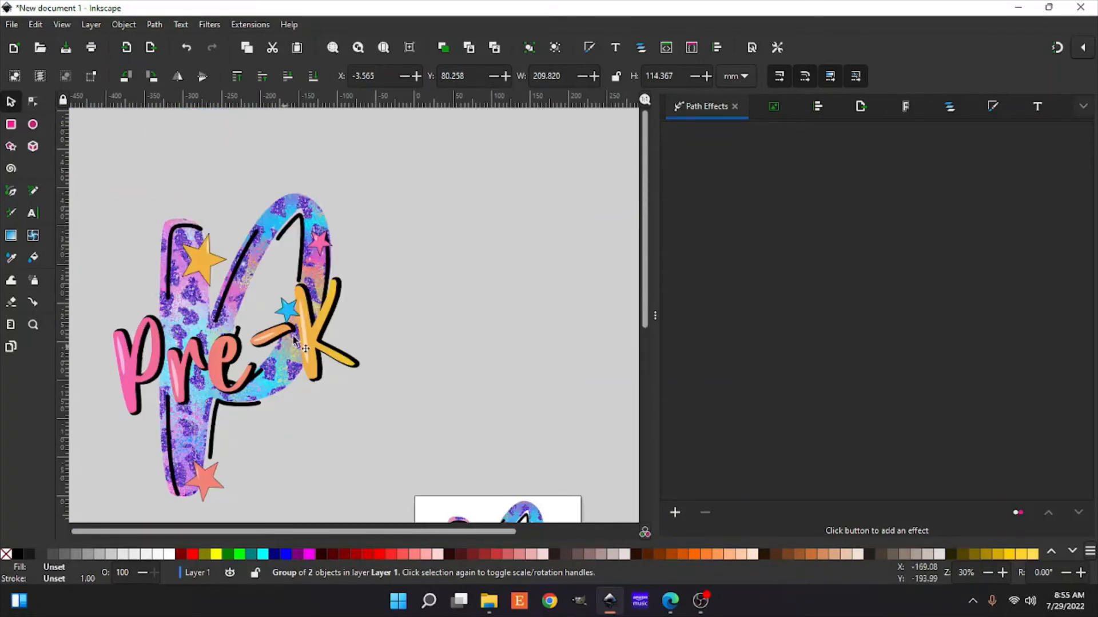
{"action": "left_click_drag", "start_coordinate": [279, 536], "coordinate": [387, 513]}
{"action": "scroll", "coordinate": [343, 469], "scroll_direction": "down", "scroll_amount": 5}
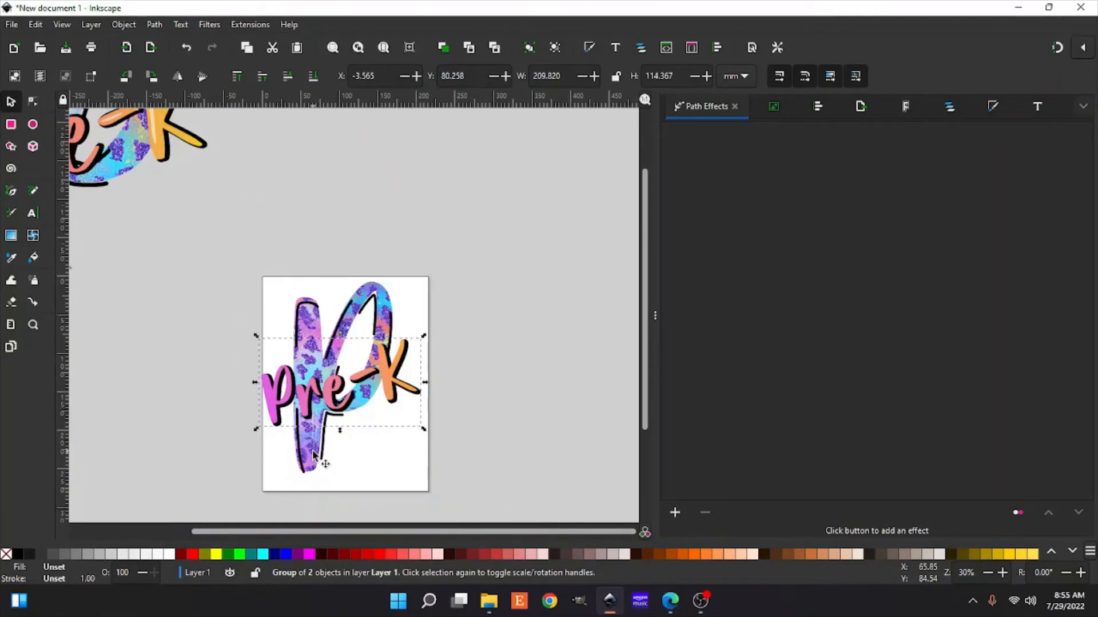
{"action": "scroll", "coordinate": [312, 452], "scroll_direction": "up", "scroll_amount": 2}
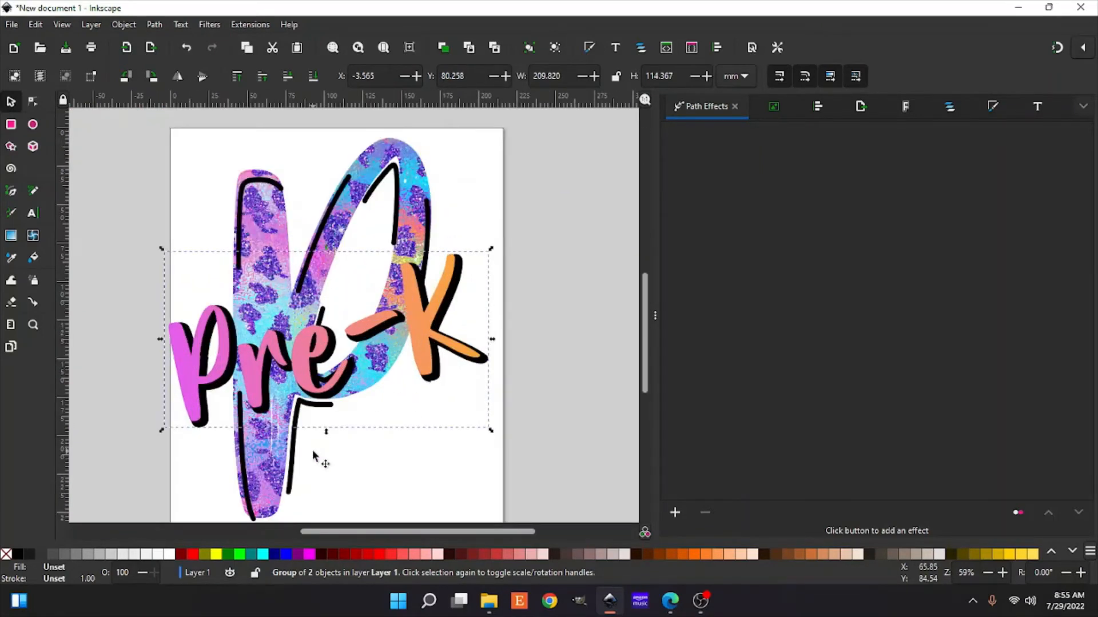
{"action": "scroll", "coordinate": [314, 455], "scroll_direction": "down", "scroll_amount": 2}
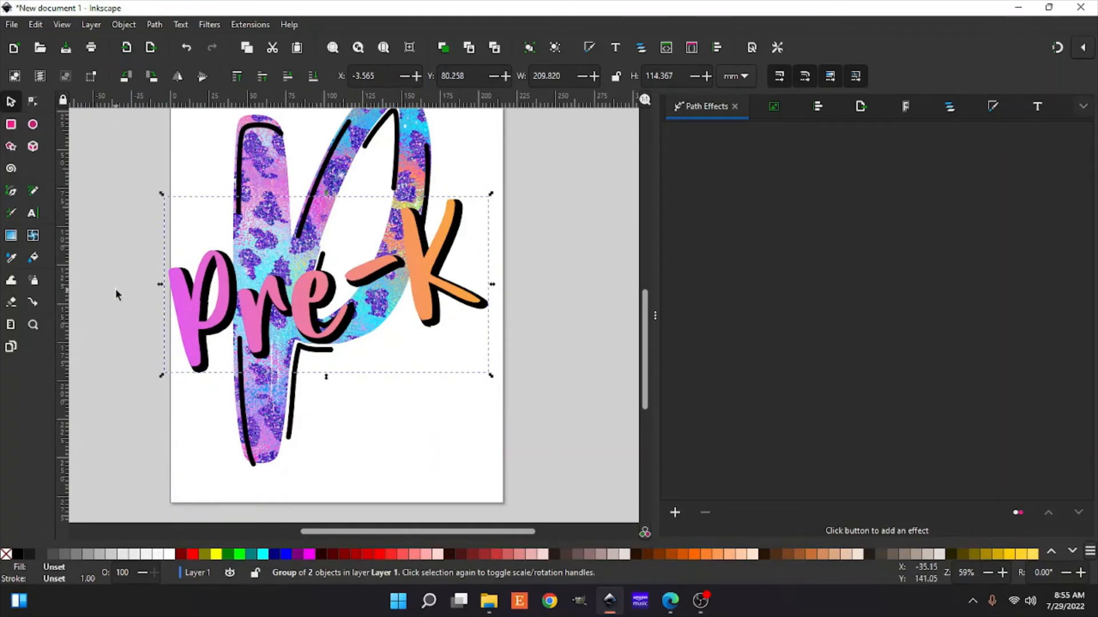
- Draw a closed freehand highlight about 10 by 35 mm on the p's stem with the Pencil tool, smoothing 90 and shape None
{"action": "left_click", "coordinate": [34, 190]}
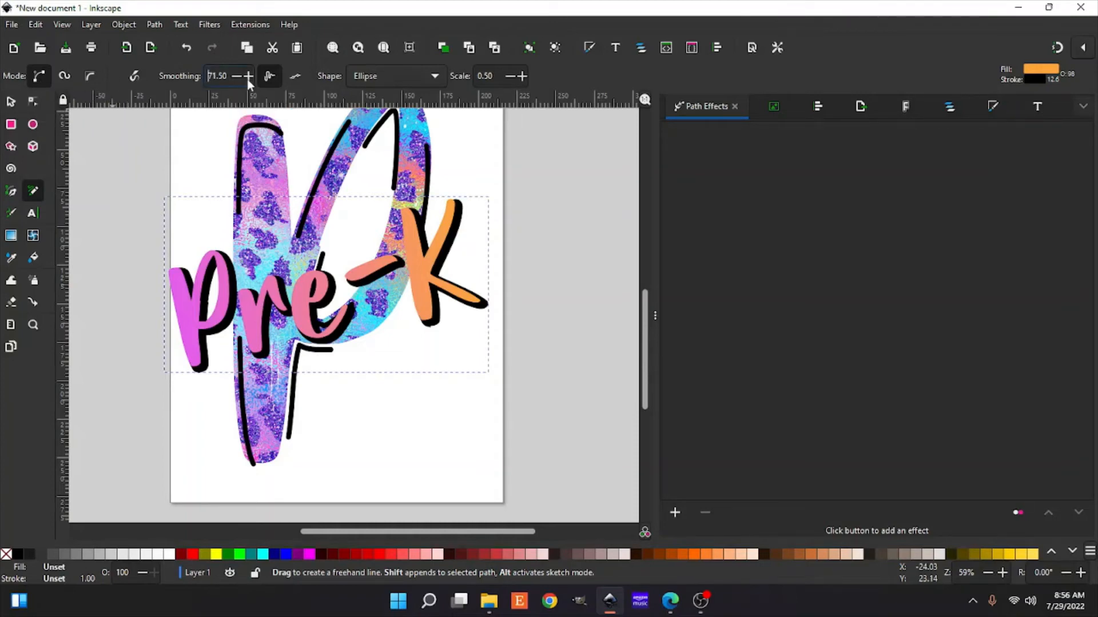
{"action": "key", "text": "ctrl+a"}
{"action": "type", "text": "90"}
{"action": "key", "text": "Return"}
{"action": "scroll", "coordinate": [197, 286], "scroll_direction": "down", "scroll_amount": 2}
{"action": "key", "text": "plus"}
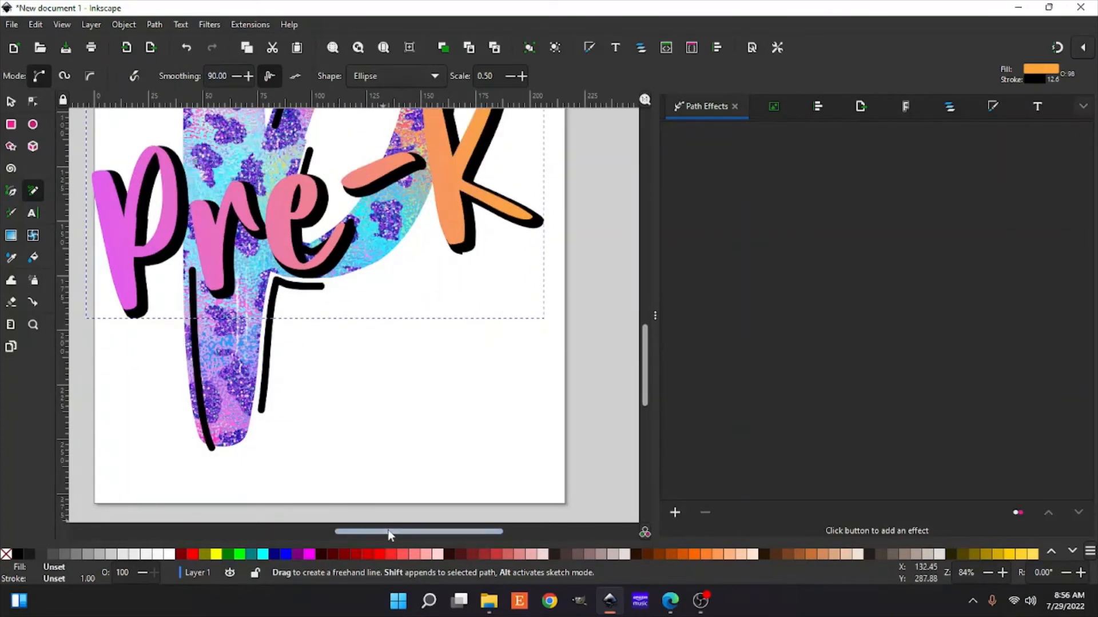
{"action": "left_click_drag", "start_coordinate": [384, 533], "coordinate": [360, 534]}
{"action": "scroll", "coordinate": [146, 293], "scroll_direction": "up", "scroll_amount": 4}
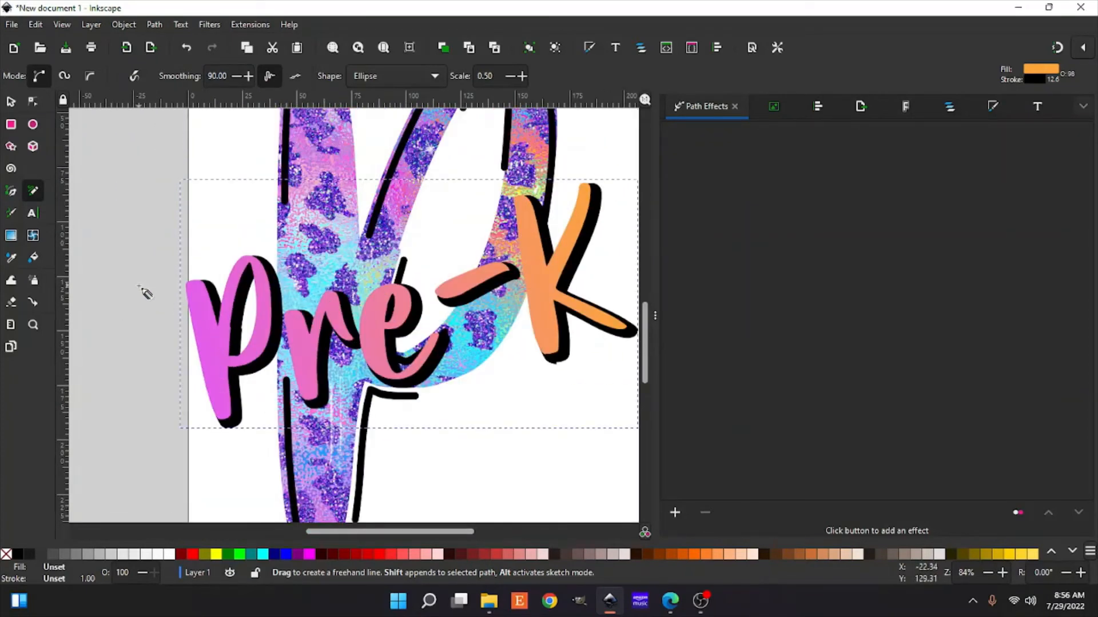
{"action": "scroll", "coordinate": [146, 293], "scroll_direction": "down", "scroll_amount": 2}
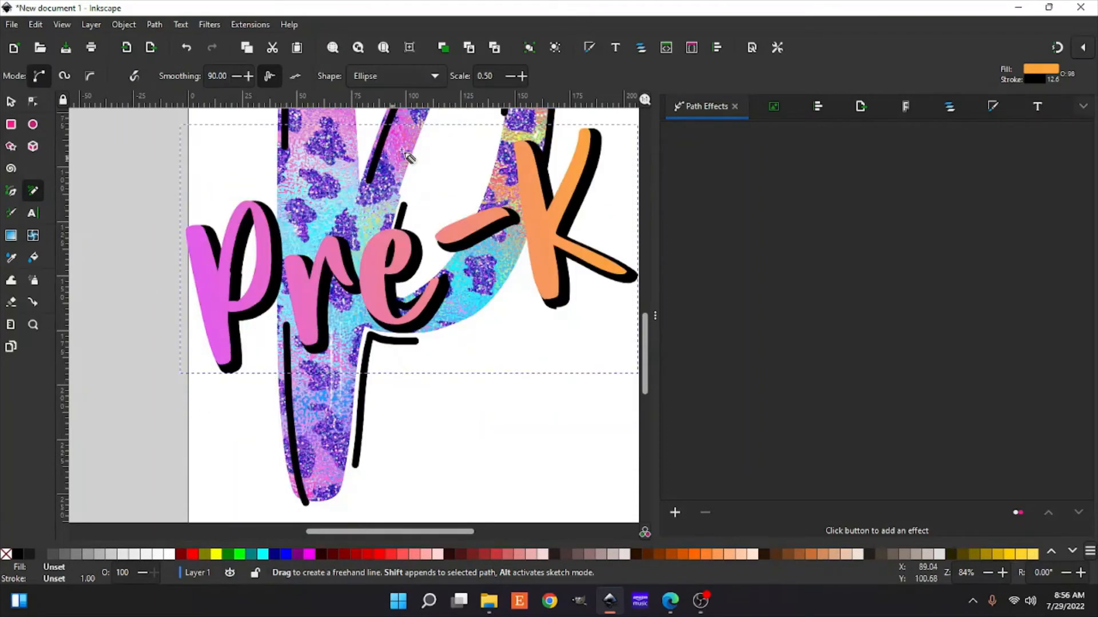
{"action": "left_click", "coordinate": [412, 78]}
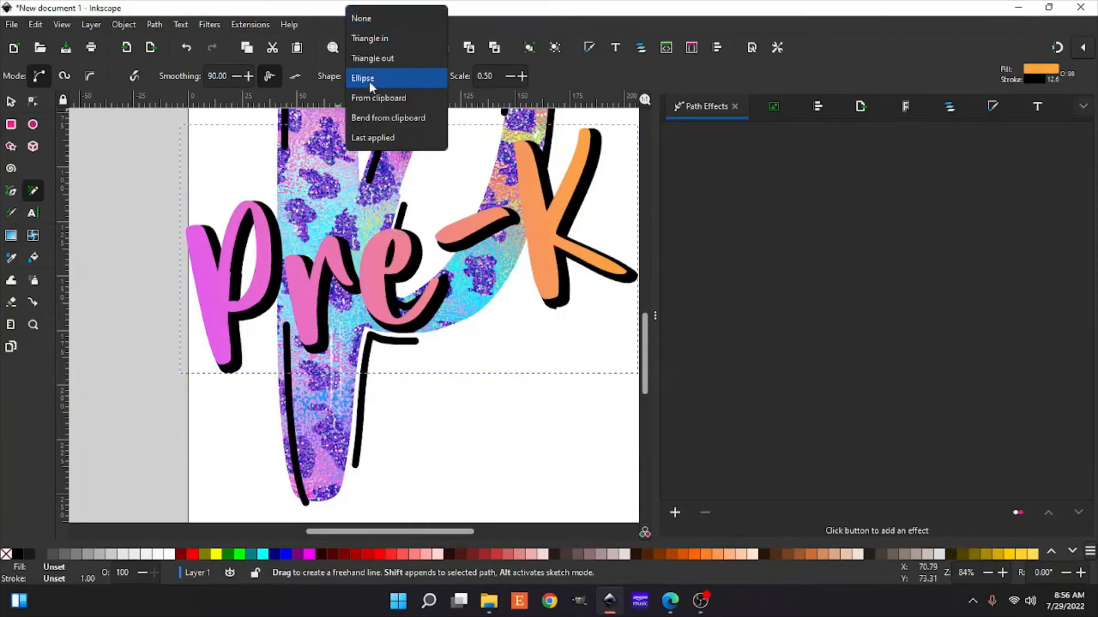
{"action": "left_click", "coordinate": [378, 23]}
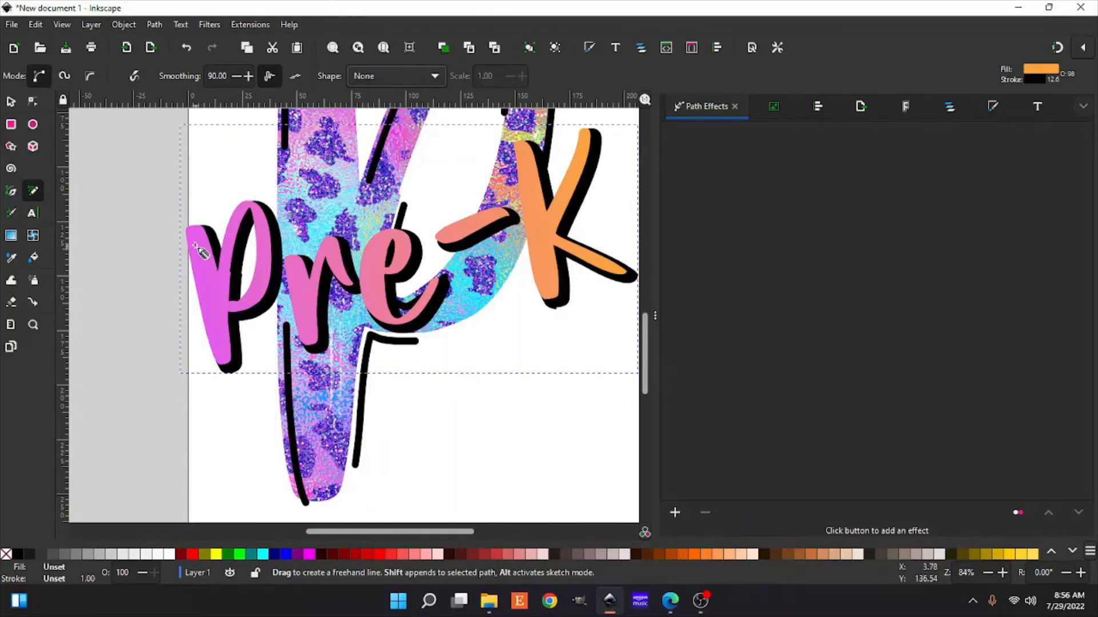
{"action": "mouse_move", "coordinate": [197, 248]}
{"action": "left_mouse_down"}
{"action": "mouse_move", "coordinate": [218, 322]}
{"action": "mouse_move", "coordinate": [209, 261]}
{"action": "mouse_move", "coordinate": [194, 243]}
{"action": "left_mouse_up"}
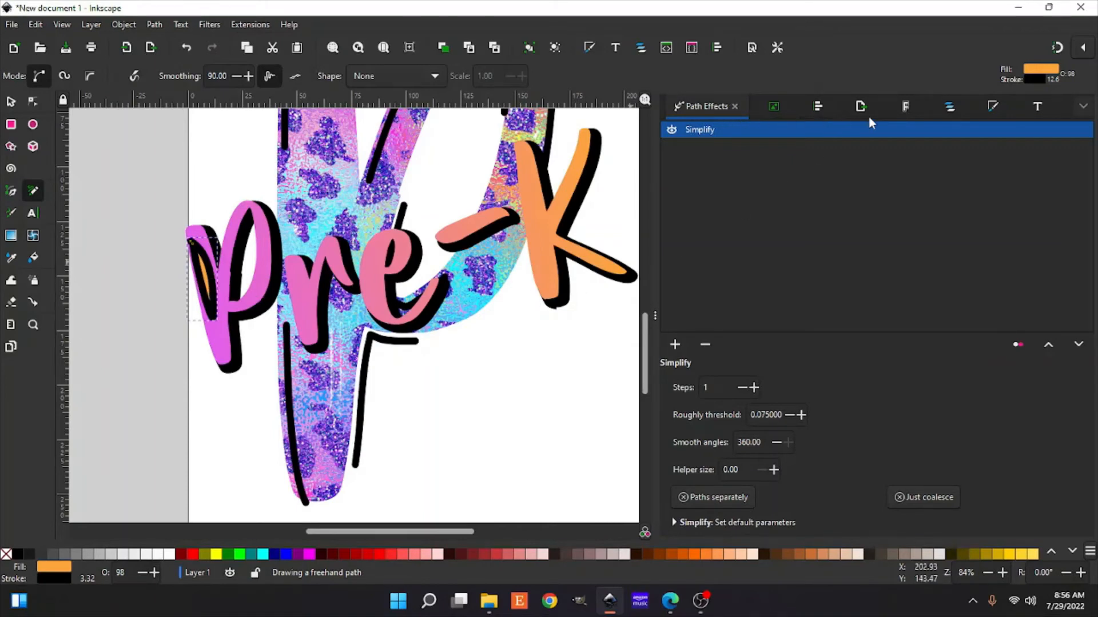
- Remove the p highlight's stroke, fill it with white and set its opacity to 78.8%
{"action": "left_click", "coordinate": [994, 108]}
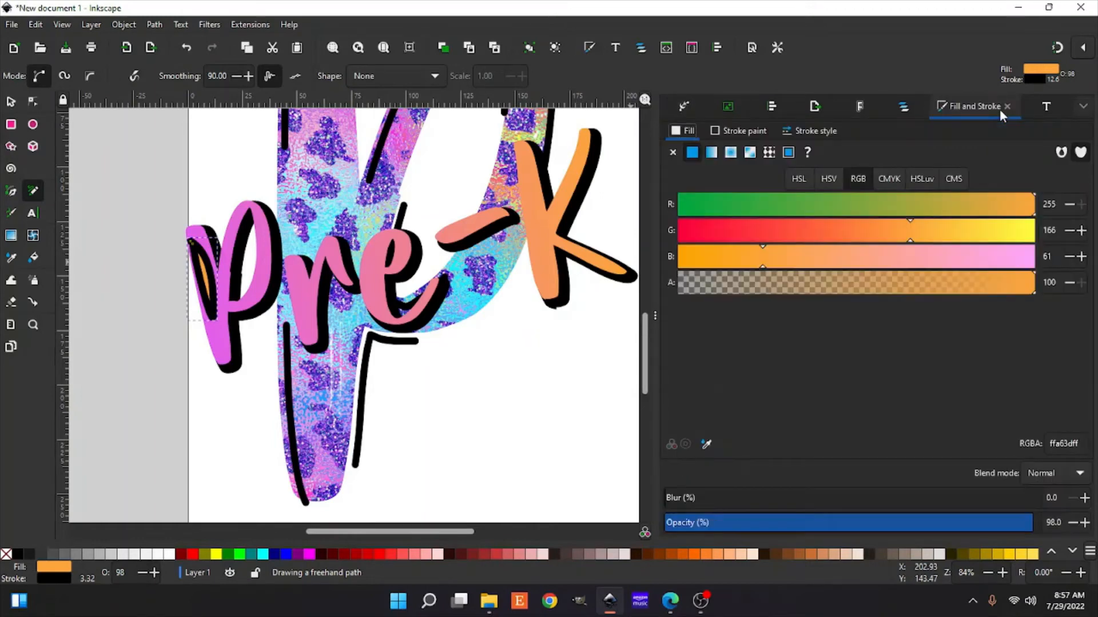
{"action": "left_click", "coordinate": [715, 131]}
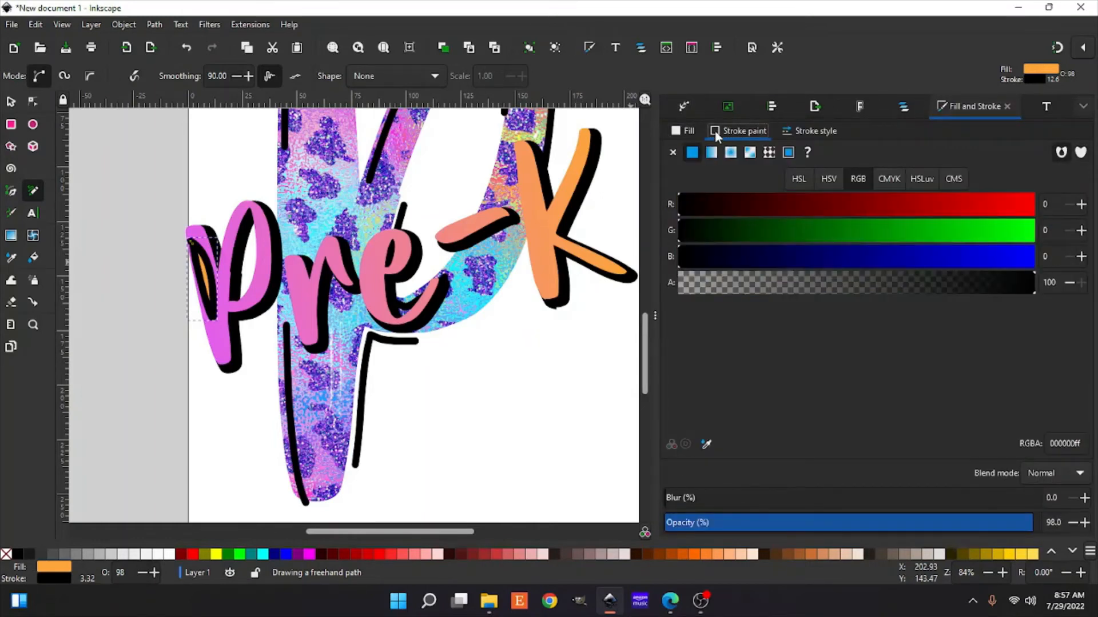
{"action": "left_click", "coordinate": [672, 152]}
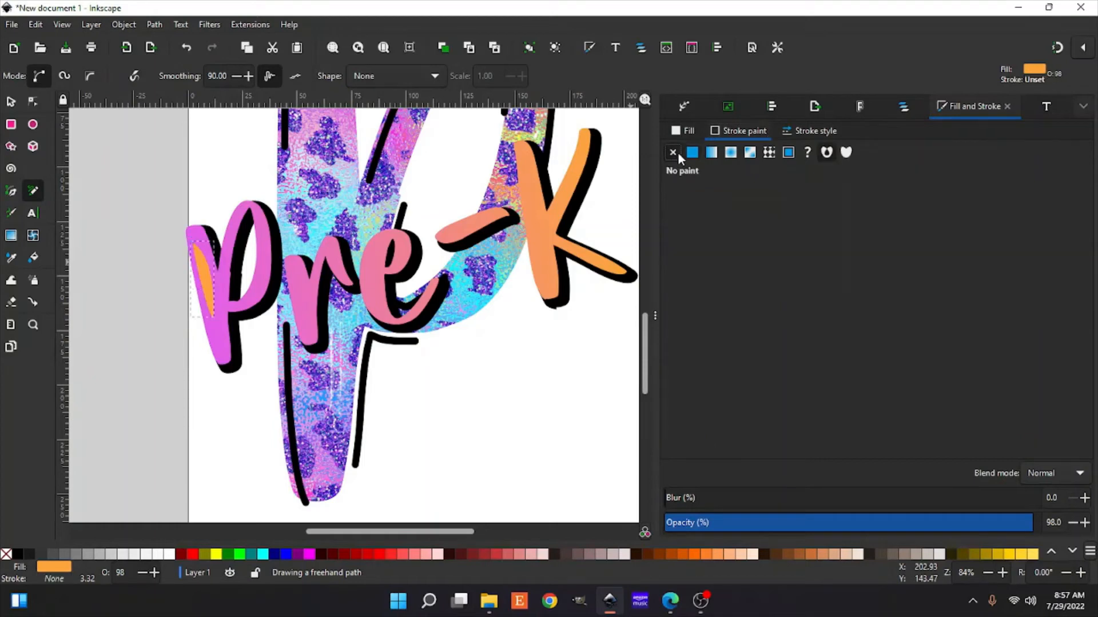
{"action": "left_click", "coordinate": [681, 132]}
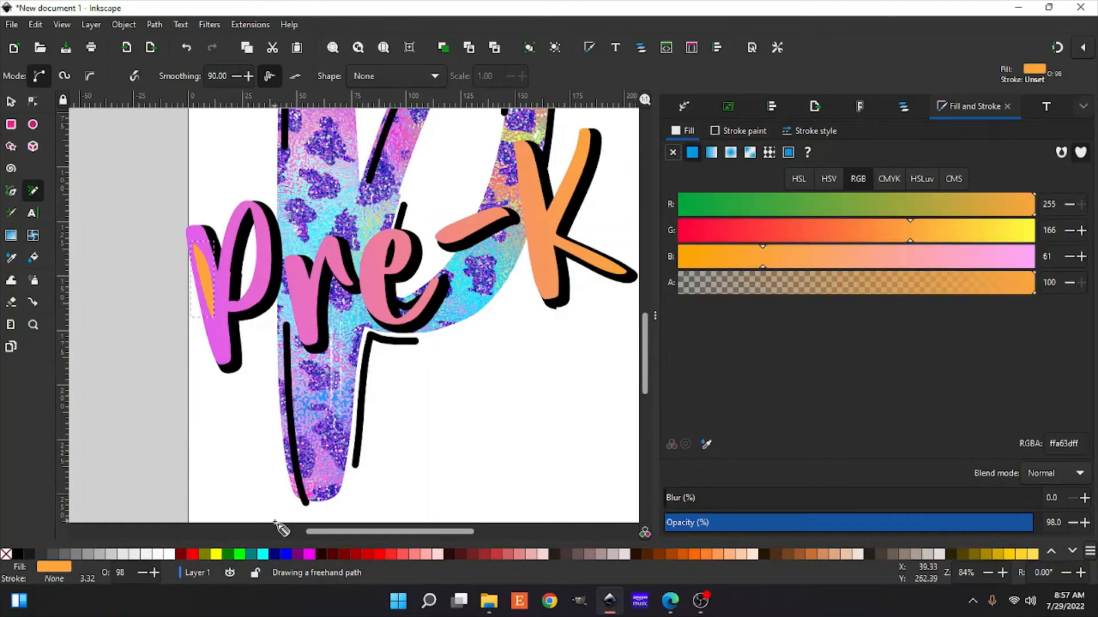
{"action": "left_click", "coordinate": [169, 556]}
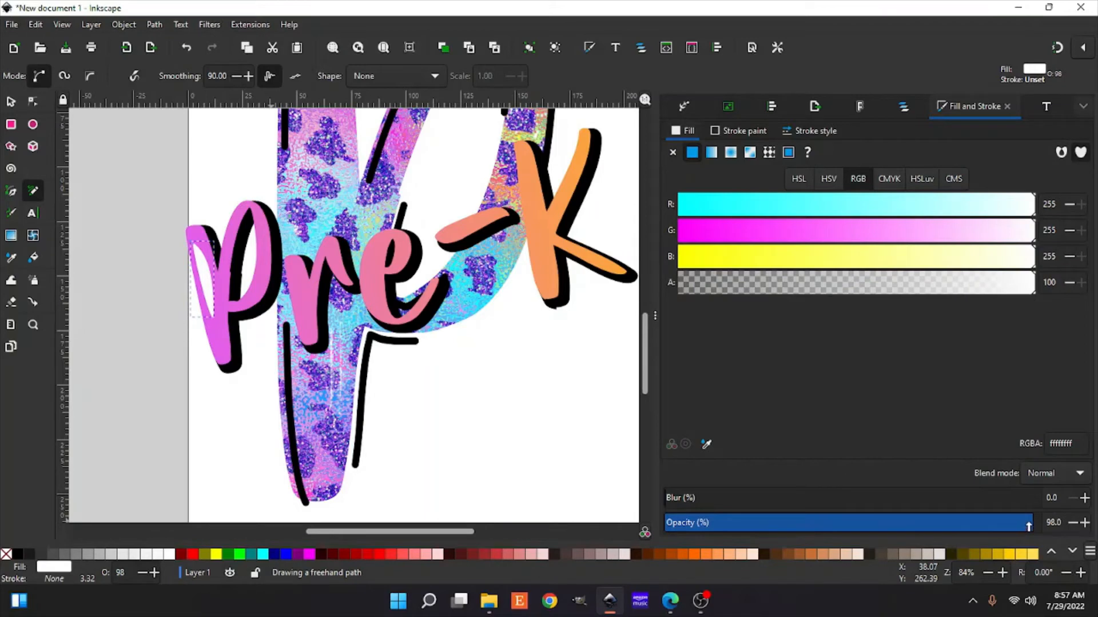
{"action": "left_click_drag", "start_coordinate": [1029, 526], "coordinate": [962, 535]}
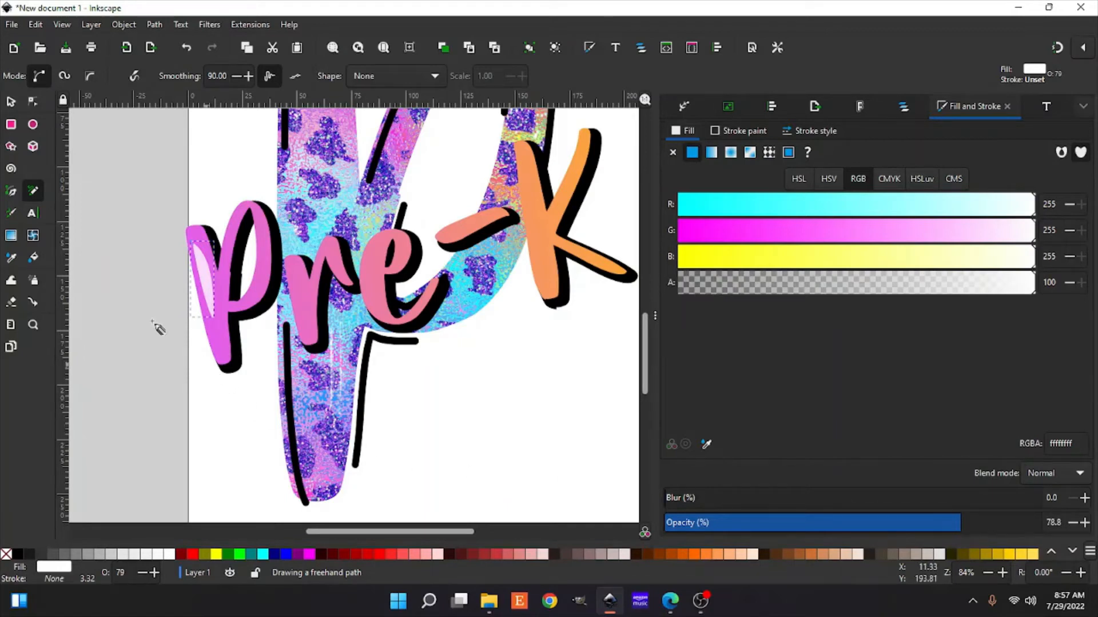
- Duplicate the p highlight onto the r's stem and shrink the copy to about 6 by 26 mm so it fits
{"action": "left_click", "coordinate": [11, 104]}
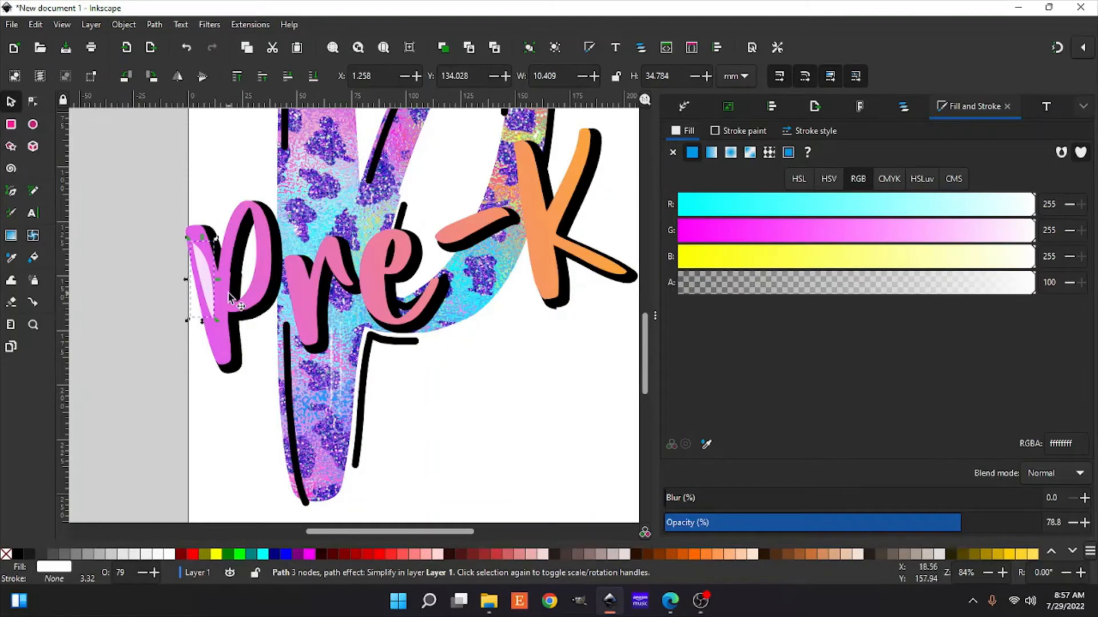
{"action": "right_click", "coordinate": [210, 286]}
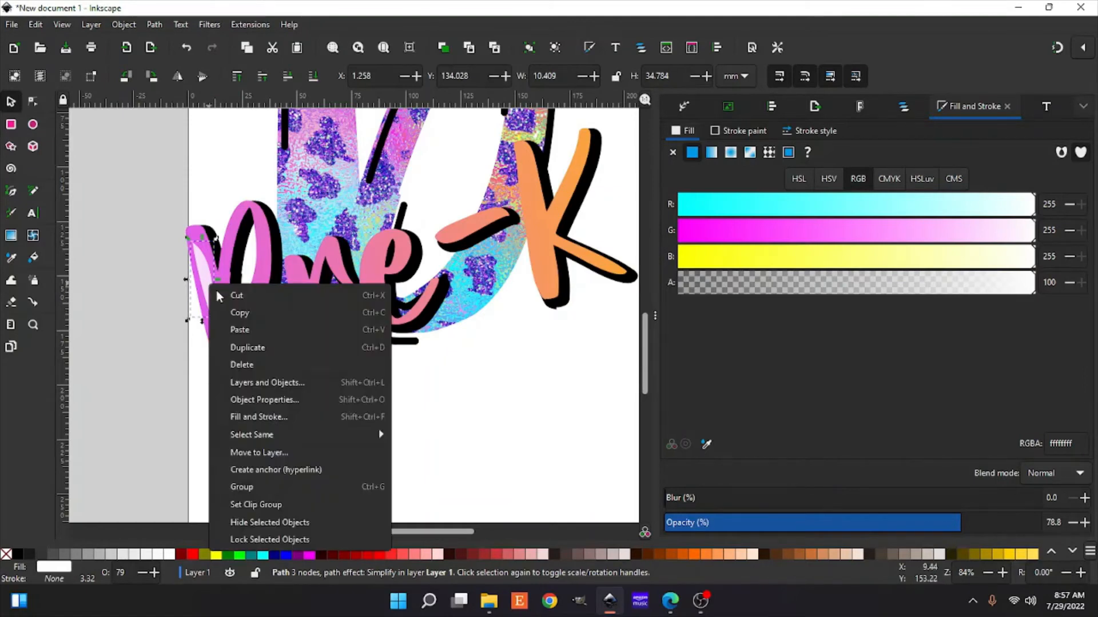
{"action": "left_click", "coordinate": [241, 345]}
{"action": "left_click_drag", "start_coordinate": [212, 289], "coordinate": [310, 301]}
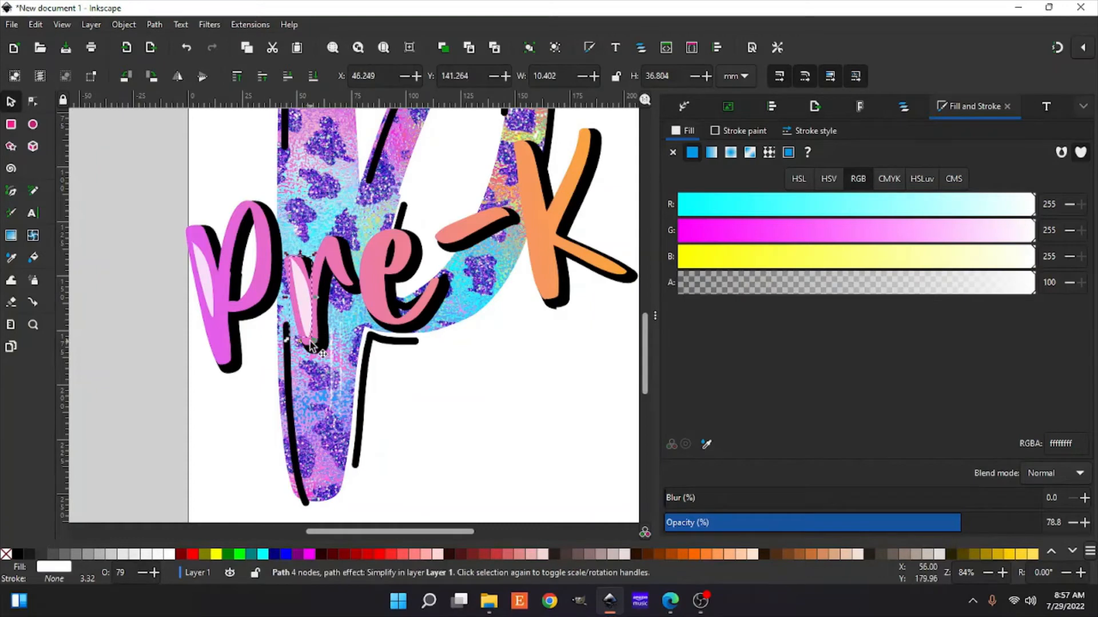
{"action": "left_click", "coordinate": [305, 338]}
{"action": "left_click", "coordinate": [309, 328]}
{"action": "left_click_drag", "start_coordinate": [300, 343], "coordinate": [301, 296]}
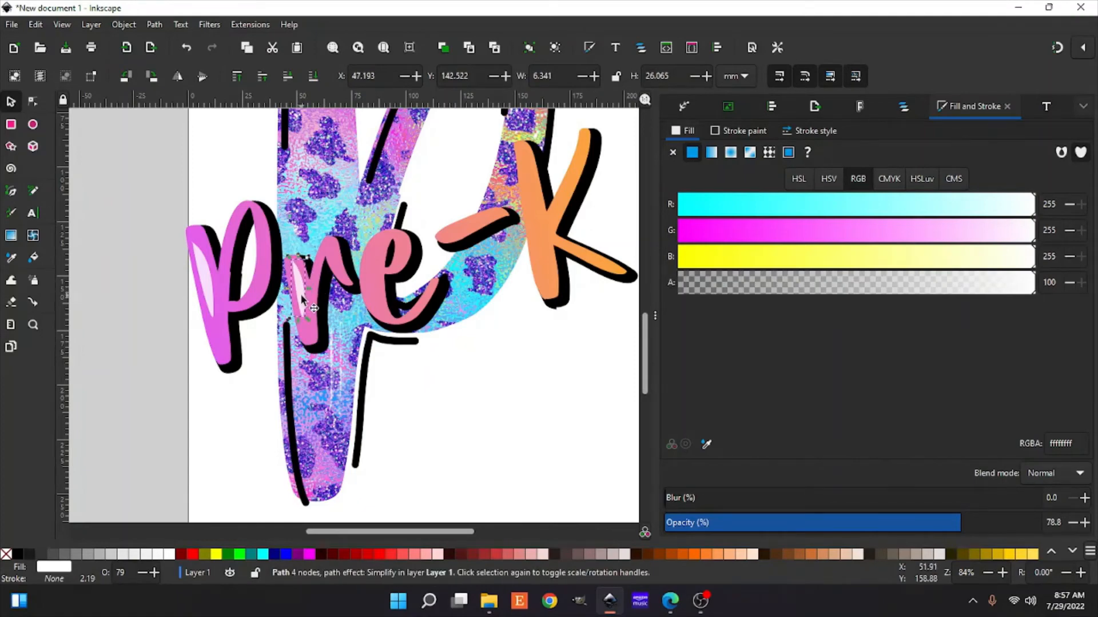
- Duplicate the r highlight, rotate the copy to the hyphen's slant and place it on the hyphen at about 20 by 9 mm
{"action": "right_click", "coordinate": [300, 295]}
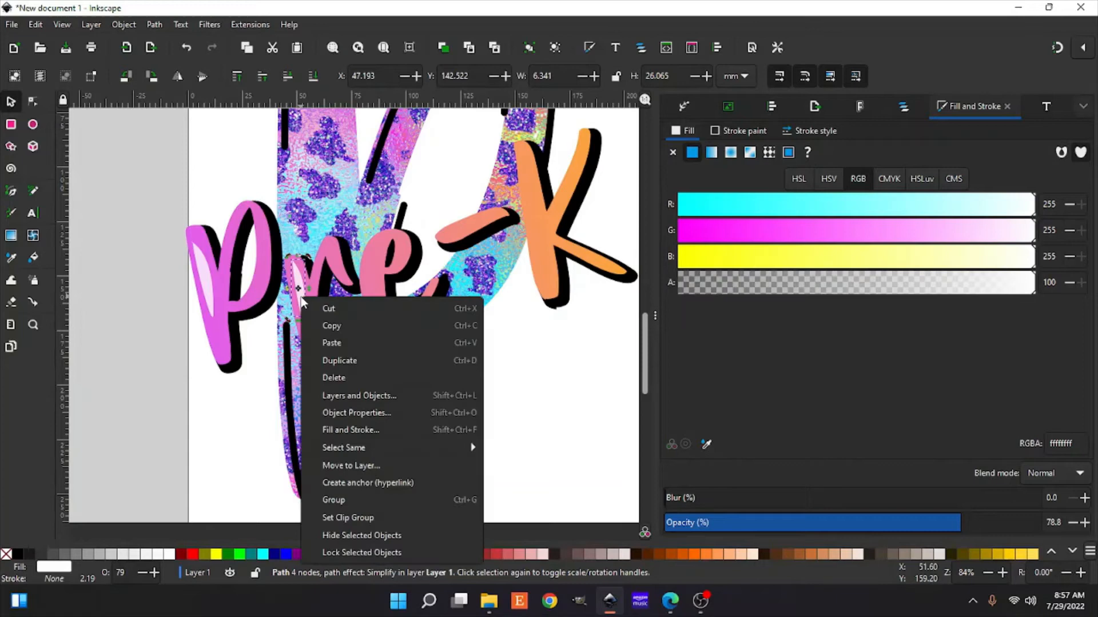
{"action": "left_click", "coordinate": [356, 359]}
{"action": "left_click_drag", "start_coordinate": [302, 302], "coordinate": [482, 387]}
{"action": "left_click", "coordinate": [483, 371]}
{"action": "left_click_drag", "start_coordinate": [489, 344], "coordinate": [481, 230]}
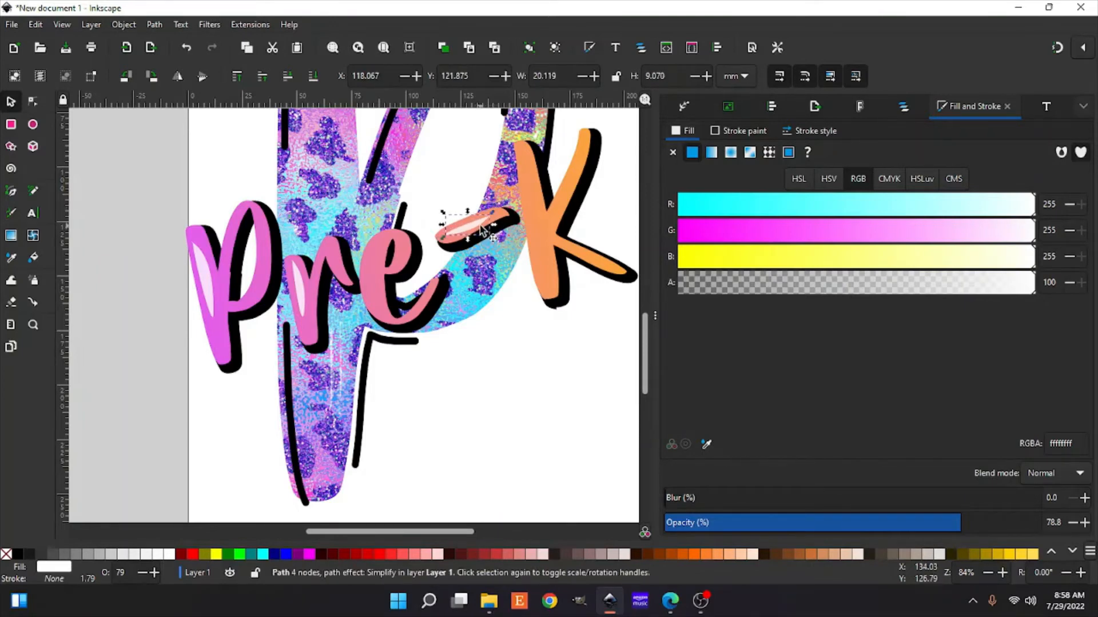
- Draw a closed freehand white highlight about 9 by 39 mm on the K's stem with the Pencil tool
{"action": "left_click", "coordinate": [33, 190]}
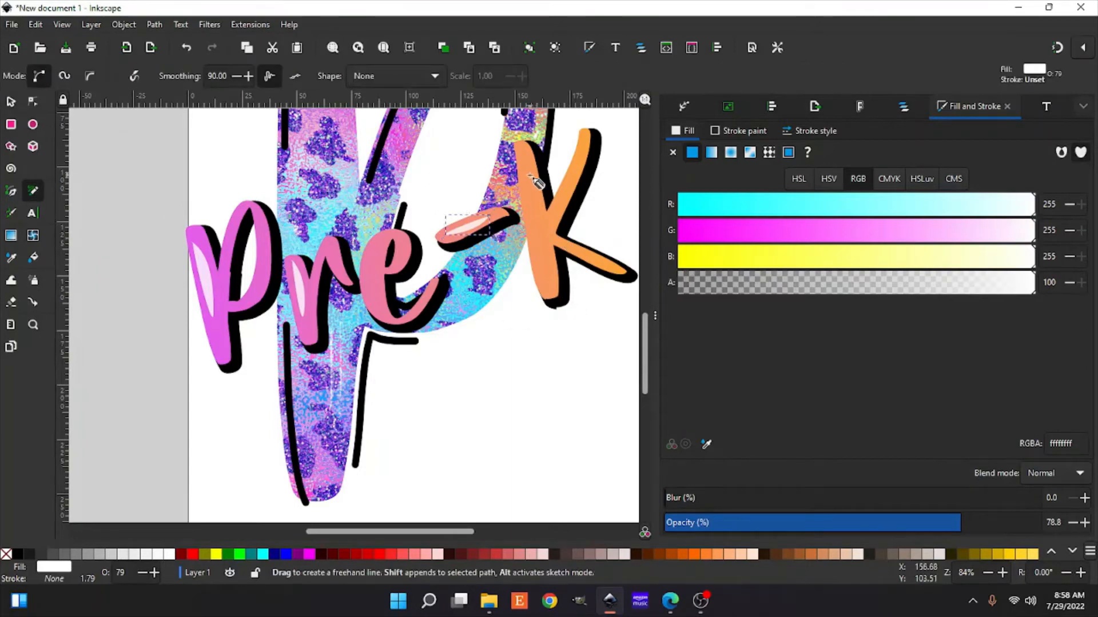
{"action": "mouse_move", "coordinate": [525, 164]}
{"action": "left_mouse_down"}
{"action": "mouse_move", "coordinate": [543, 250]}
{"action": "mouse_move", "coordinate": [526, 166]}
{"action": "left_mouse_up"}
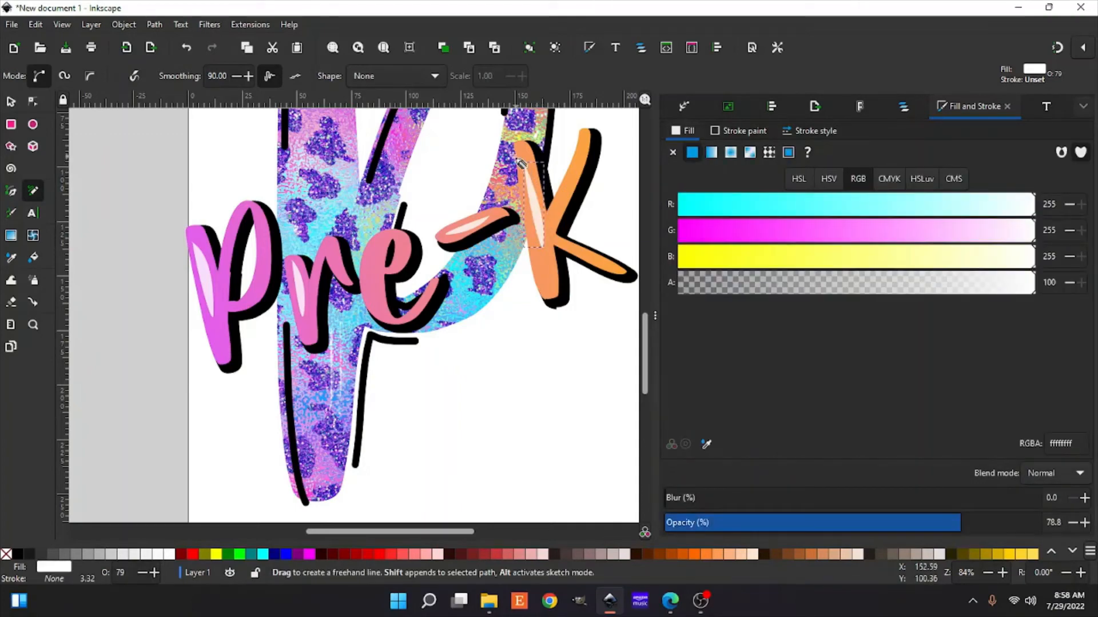
{"action": "mouse_move", "coordinate": [395, 533]}
{"action": "left_mouse_down"}
{"action": "mouse_move", "coordinate": [421, 539]}
{"action": "mouse_move", "coordinate": [407, 533]}
{"action": "left_mouse_up"}
{"action": "key", "text": "plus"}
{"action": "key", "text": "plus"}
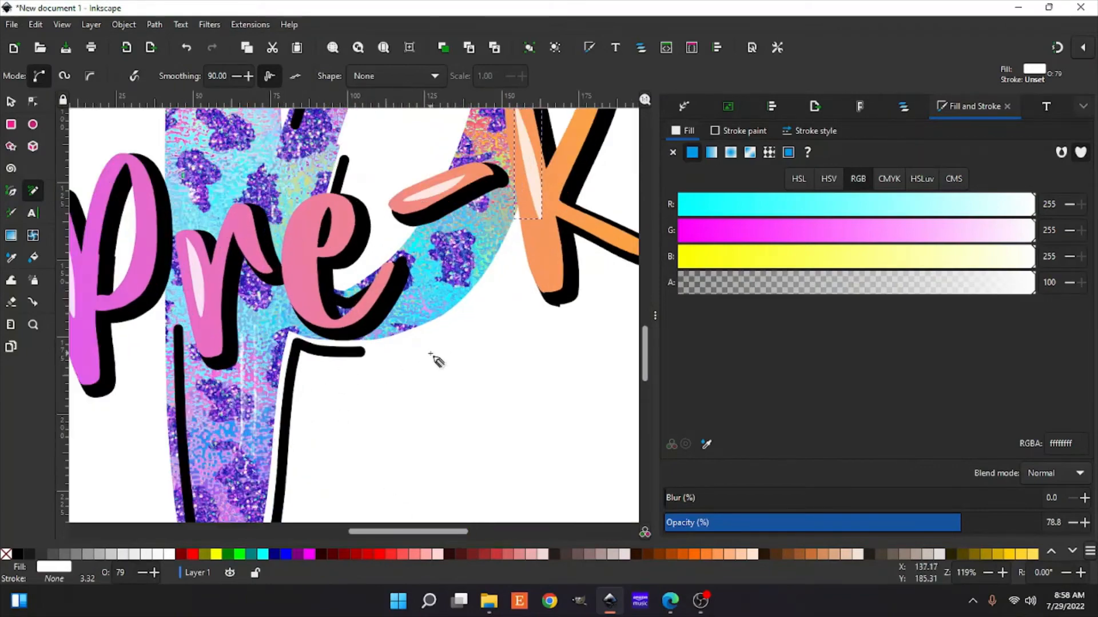
{"action": "scroll", "coordinate": [582, 413], "scroll_direction": "up", "scroll_amount": 5}
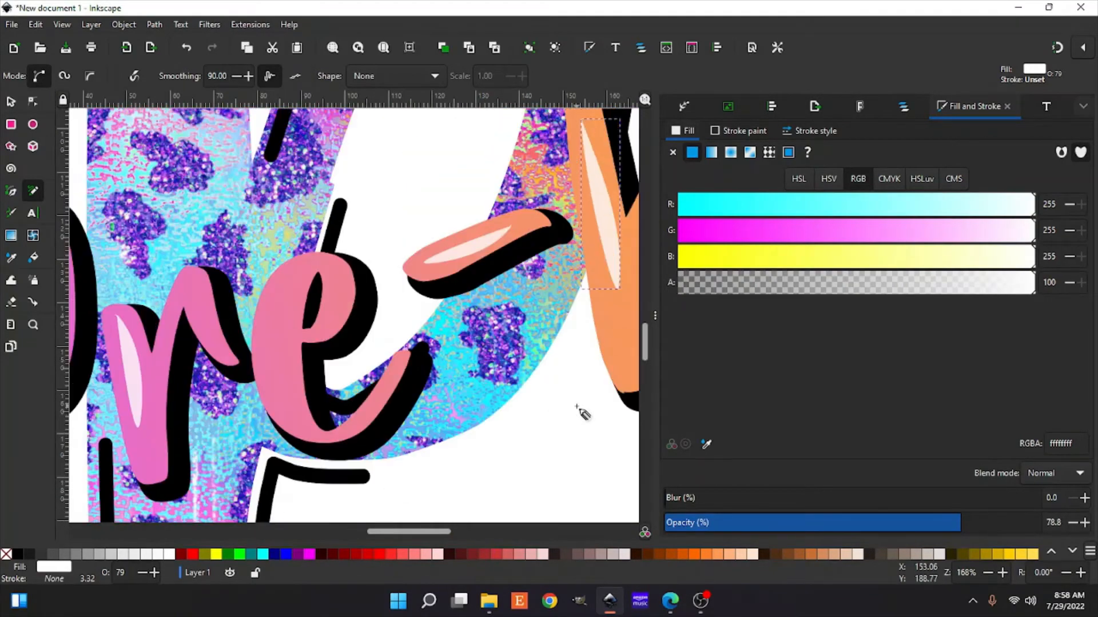
{"action": "scroll", "coordinate": [582, 412], "scroll_direction": "up", "scroll_amount": 3}
{"action": "left_click_drag", "start_coordinate": [448, 530], "coordinate": [479, 530]}
{"action": "mouse_move", "coordinate": [357, 415]}
{"action": "left_mouse_down"}
{"action": "mouse_move", "coordinate": [405, 262]}
{"action": "mouse_move", "coordinate": [393, 232]}
{"action": "left_mouse_up"}
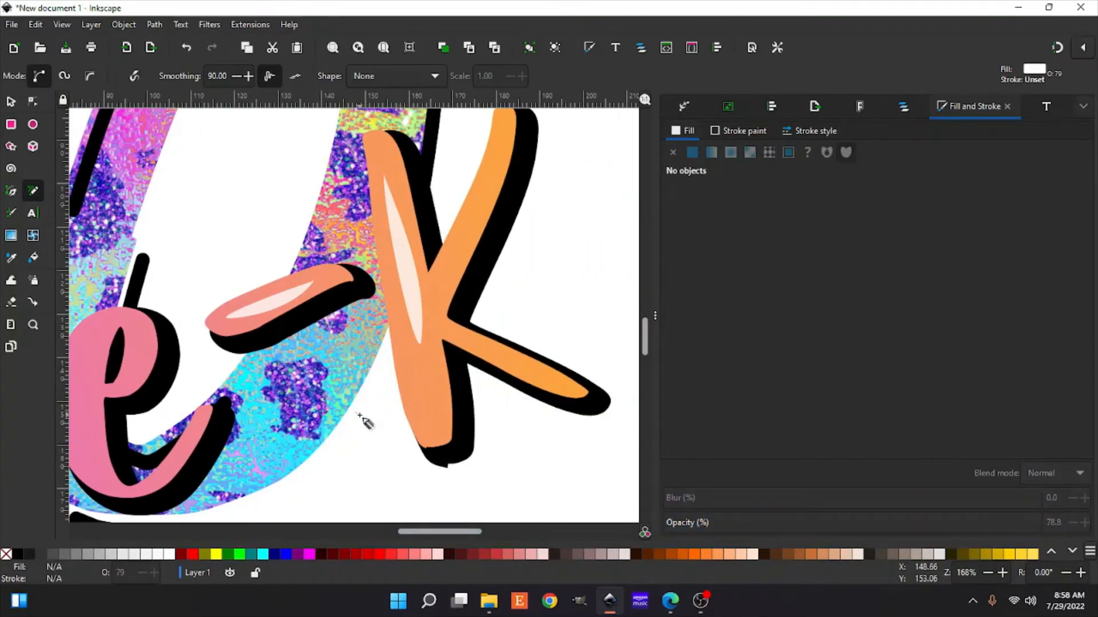
- Examine the new highlights up close and compare them with those on the finished reference design
{"action": "left_click", "coordinate": [11, 102]}
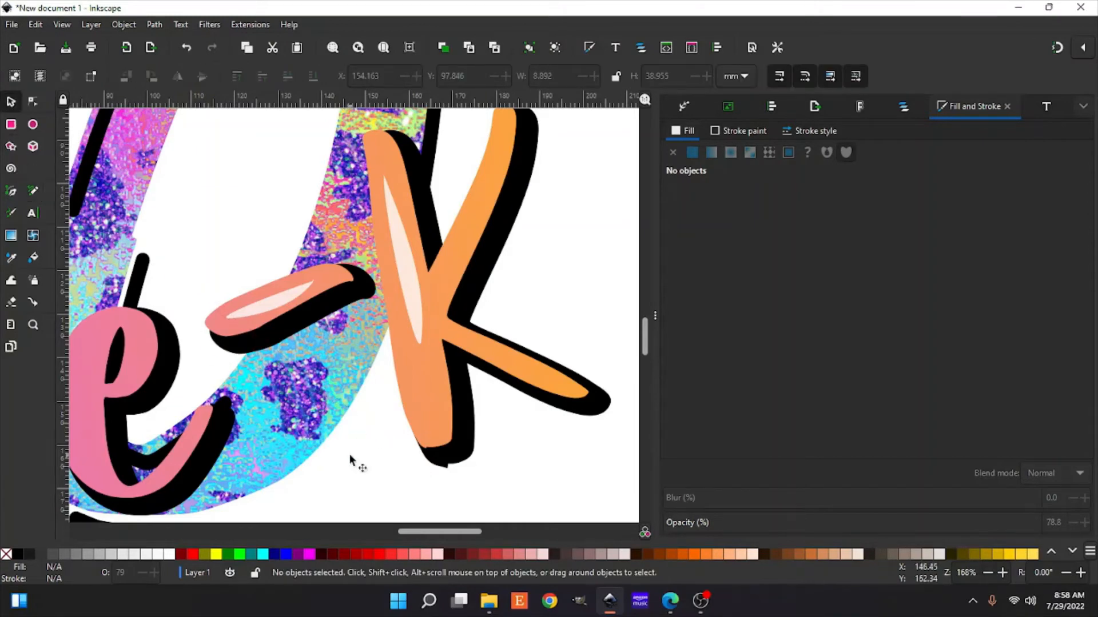
{"action": "left_click_drag", "start_coordinate": [438, 530], "coordinate": [379, 542]}
{"action": "scroll", "coordinate": [378, 541], "scroll_direction": "right", "scroll_amount": 10}
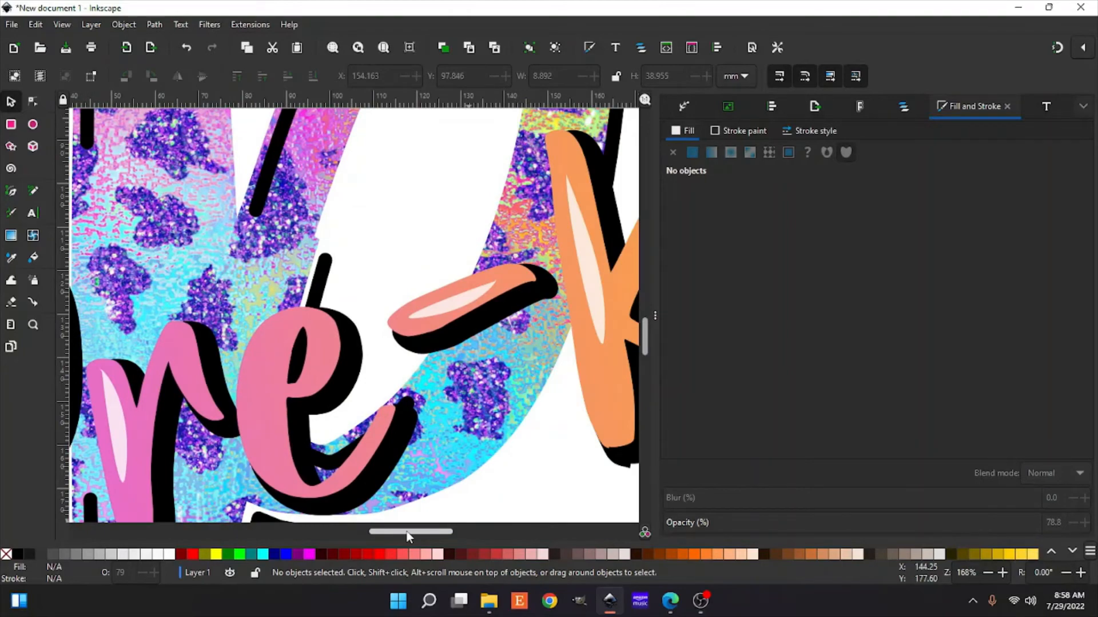
{"action": "key", "text": "minus"}
{"action": "key", "text": "minus"}
{"action": "key", "text": "minus"}
{"action": "left_click_drag", "start_coordinate": [409, 536], "coordinate": [292, 519]}
{"action": "scroll", "coordinate": [292, 519], "scroll_direction": "up", "scroll_amount": 5}
{"action": "key", "text": "minus"}
{"action": "key", "text": "minus"}
{"action": "key", "text": "minus"}
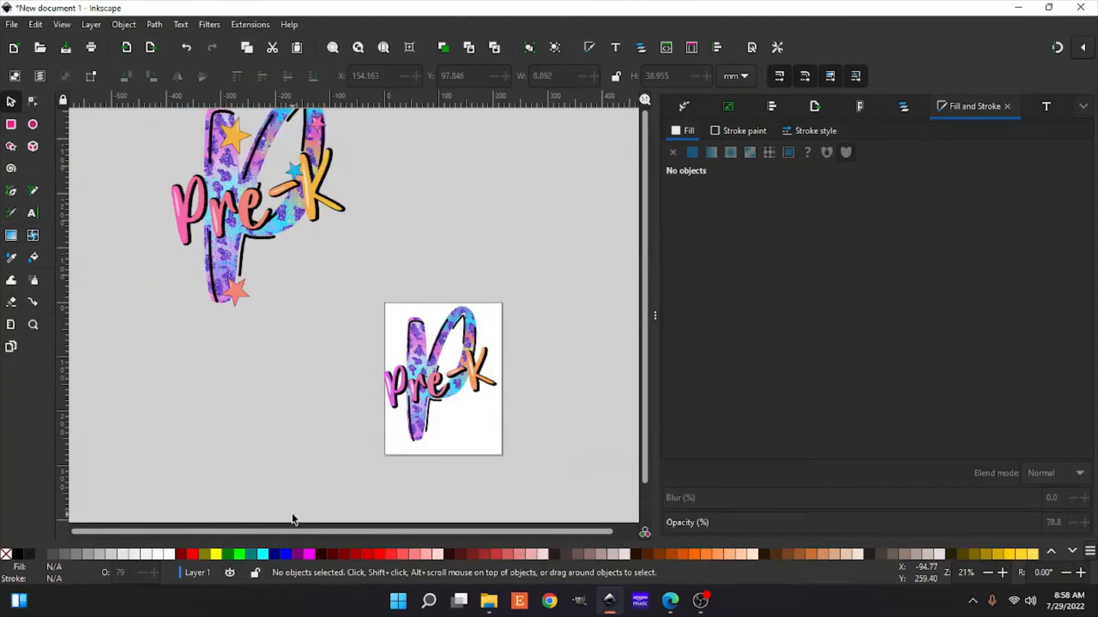
- Lower the p highlight's opacity to 71.2% and reduce the r highlight's opacity by a similar amount
{"action": "left_click_drag", "start_coordinate": [332, 532], "coordinate": [404, 534]}
{"action": "key", "text": "plus"}
{"action": "key", "text": "plus"}
{"action": "key", "text": "plus"}
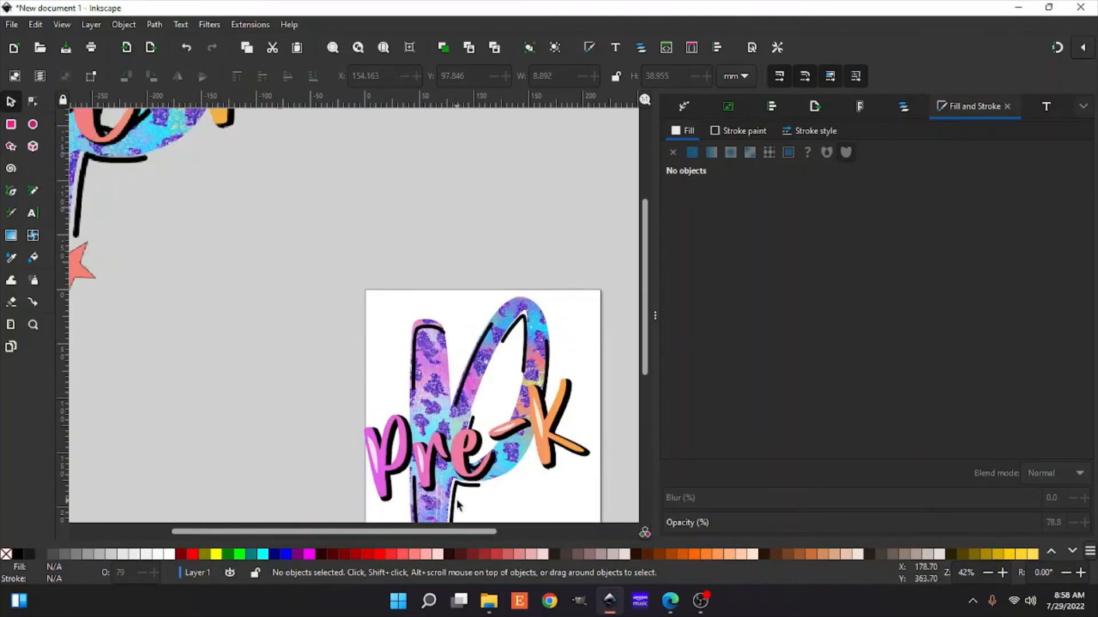
{"action": "left_click_drag", "start_coordinate": [435, 533], "coordinate": [507, 534]}
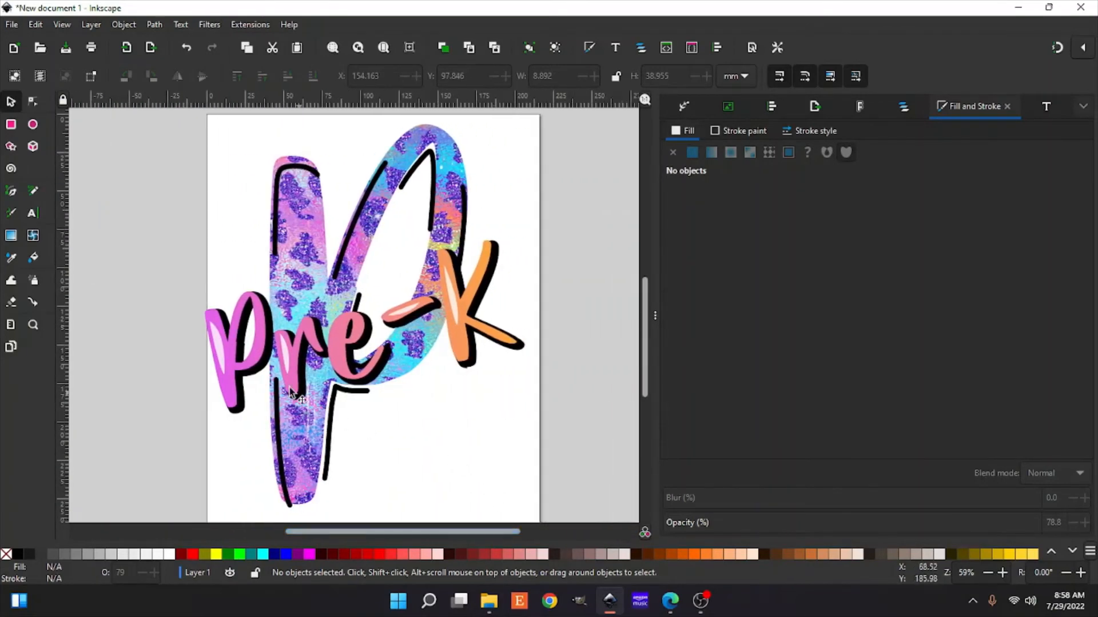
{"action": "left_click", "coordinate": [222, 354]}
{"action": "left_click", "coordinate": [935, 526]}
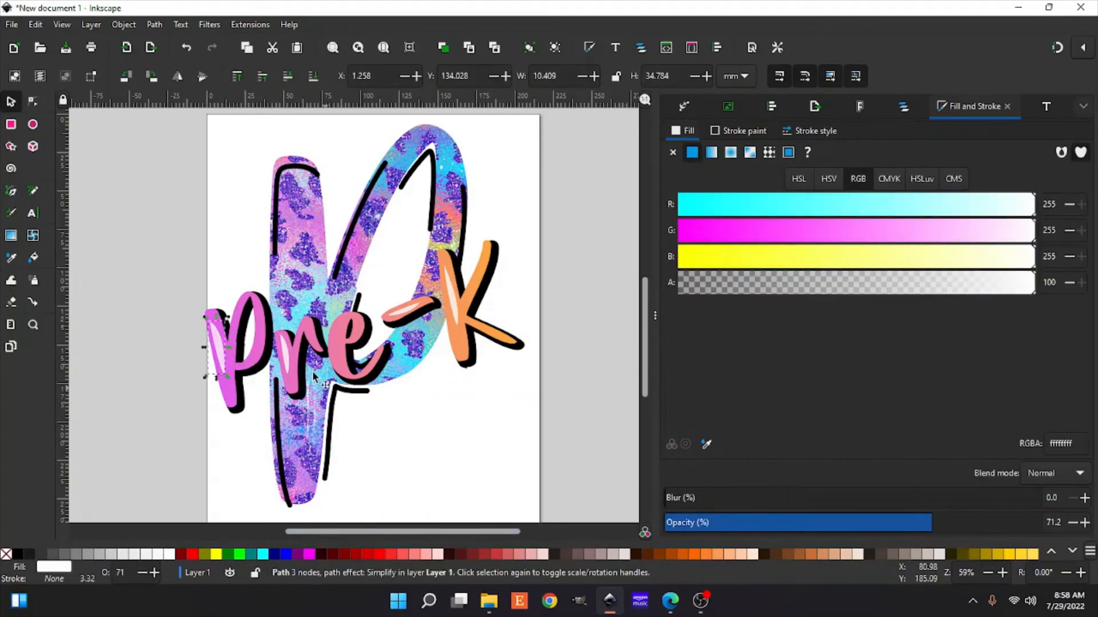
{"action": "left_click", "coordinate": [287, 358]}
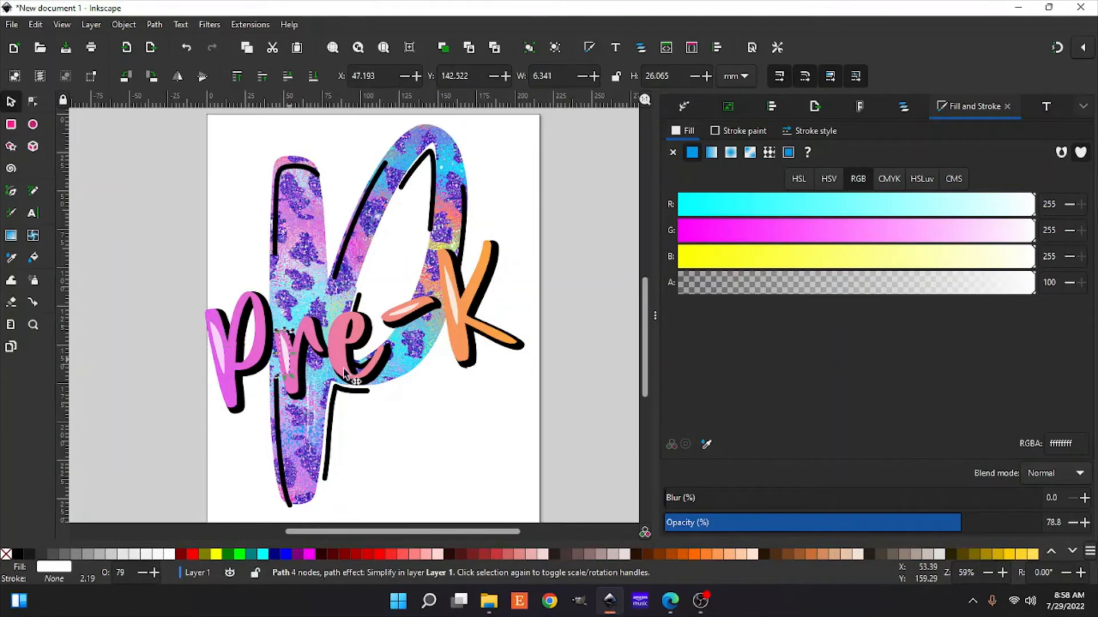
{"action": "left_click", "coordinate": [921, 528]}
{"action": "left_click_drag", "start_coordinate": [921, 532], "coordinate": [930, 531]}
- Reduce the K highlight's opacity slightly and set the hyphen highlight's opacity to 70.3%
{"action": "left_click", "coordinate": [455, 307]}
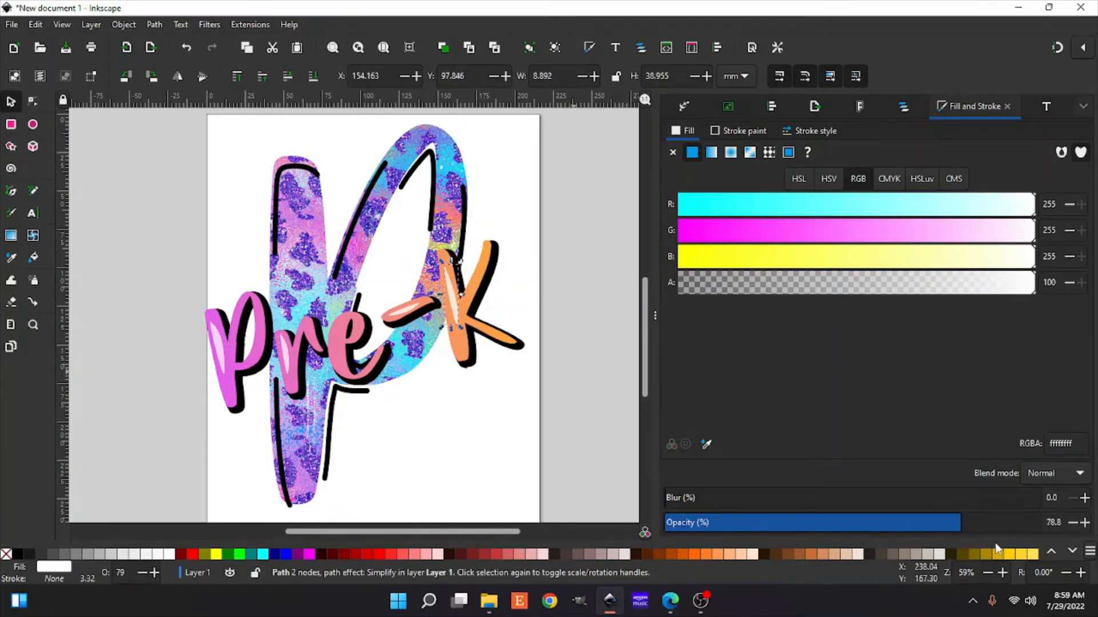
{"action": "left_click_drag", "start_coordinate": [963, 528], "coordinate": [922, 531]}
{"action": "left_click", "coordinate": [403, 313]}
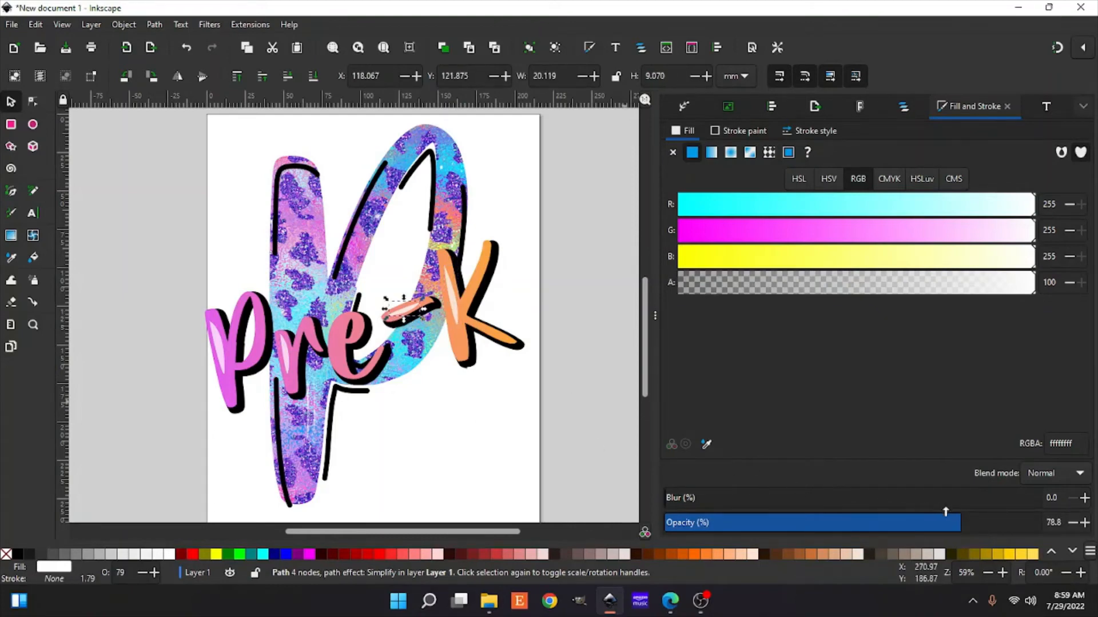
{"action": "left_click_drag", "start_coordinate": [945, 506], "coordinate": [664, 499]}
{"action": "left_click_drag", "start_coordinate": [962, 531], "coordinate": [930, 537]}
{"action": "key", "text": "minus"}
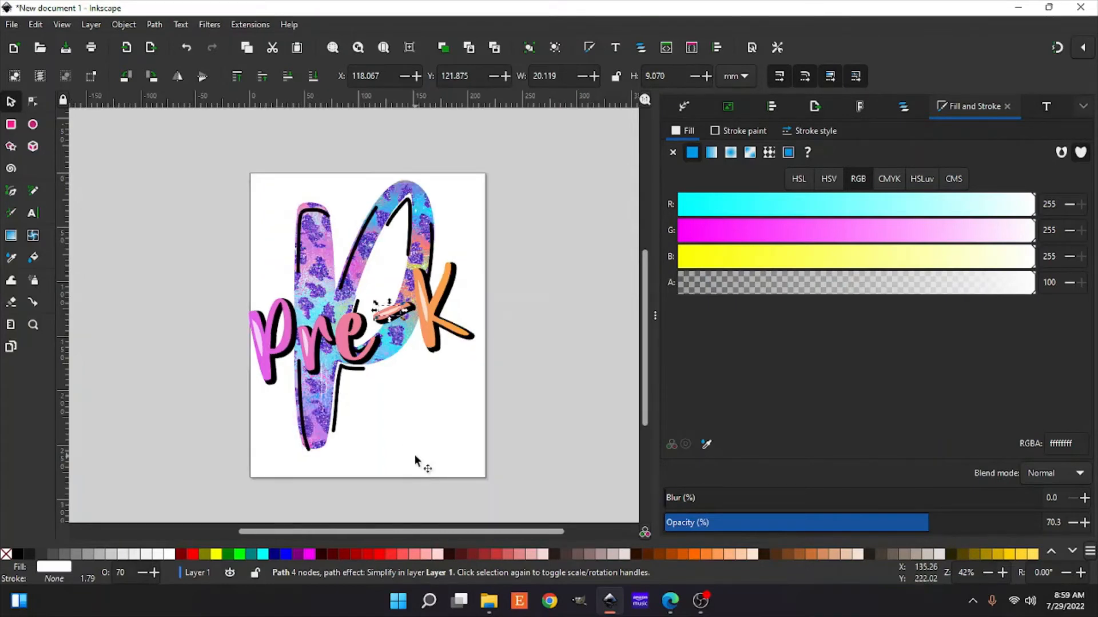
- Draw a white five-pointed star about 50 by 52 mm on the empty canvas beside the page
{"action": "left_click", "coordinate": [10, 148]}
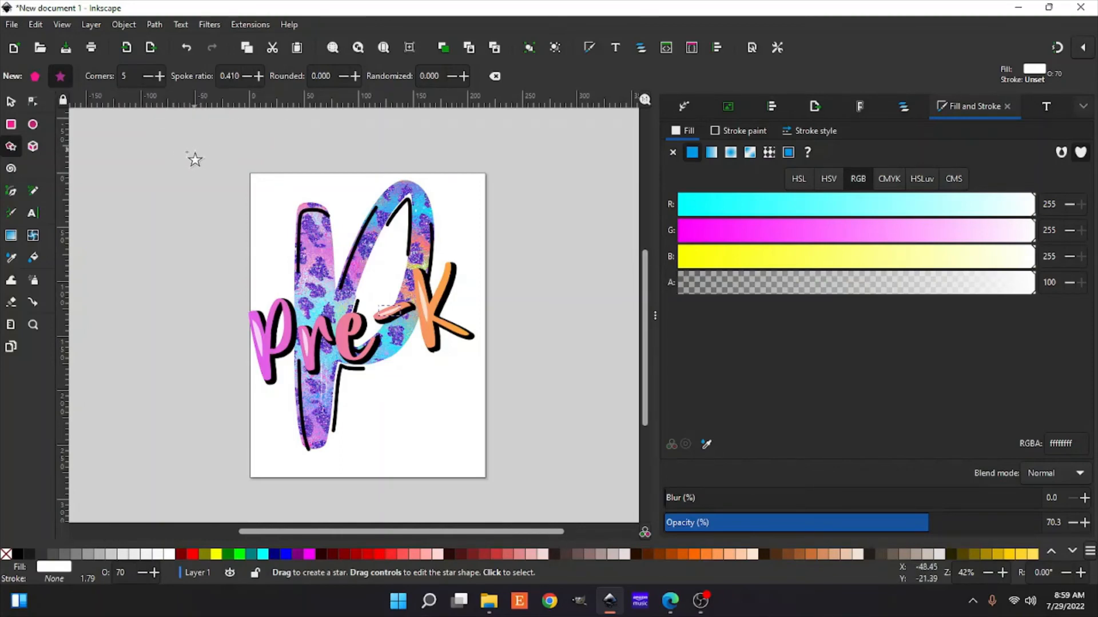
{"action": "left_click_drag", "start_coordinate": [158, 151], "coordinate": [181, 171]}
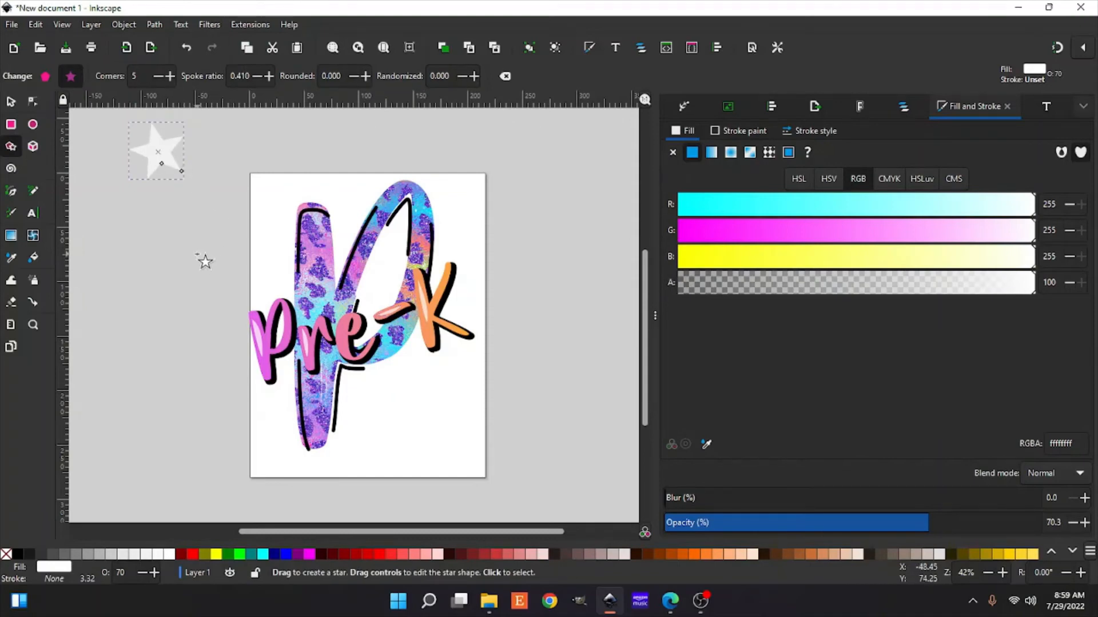
{"action": "mouse_move", "coordinate": [149, 230]}
{"action": "left_mouse_down"}
{"action": "mouse_move", "coordinate": [171, 255]}
{"action": "mouse_move", "coordinate": [161, 242]}
{"action": "left_mouse_up"}
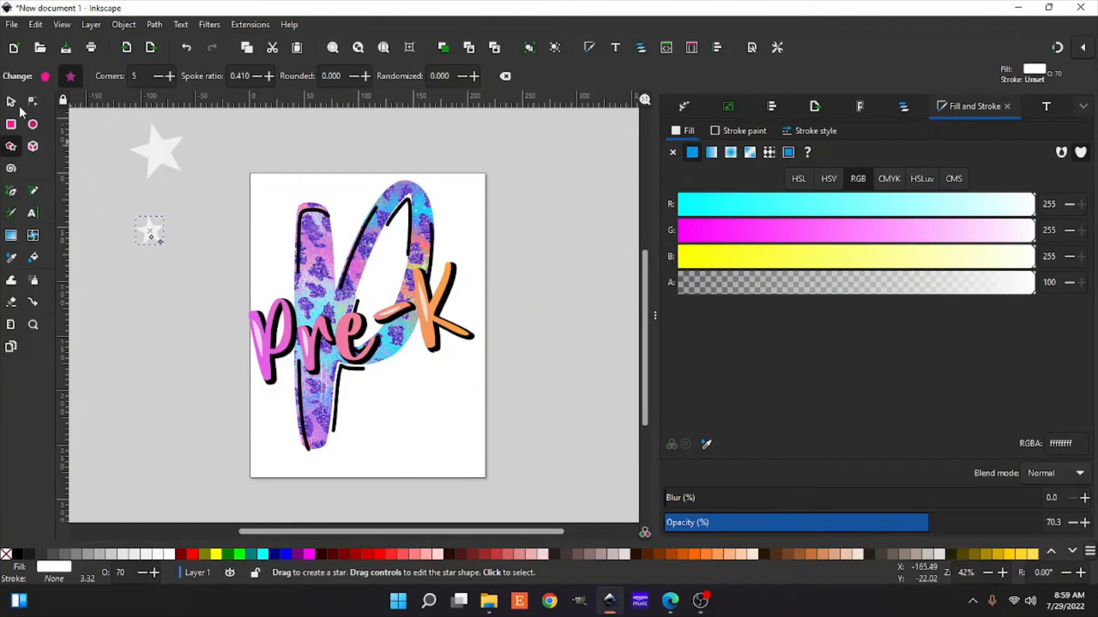
{"action": "key", "text": "s"}
{"action": "left_click", "coordinate": [149, 232]}
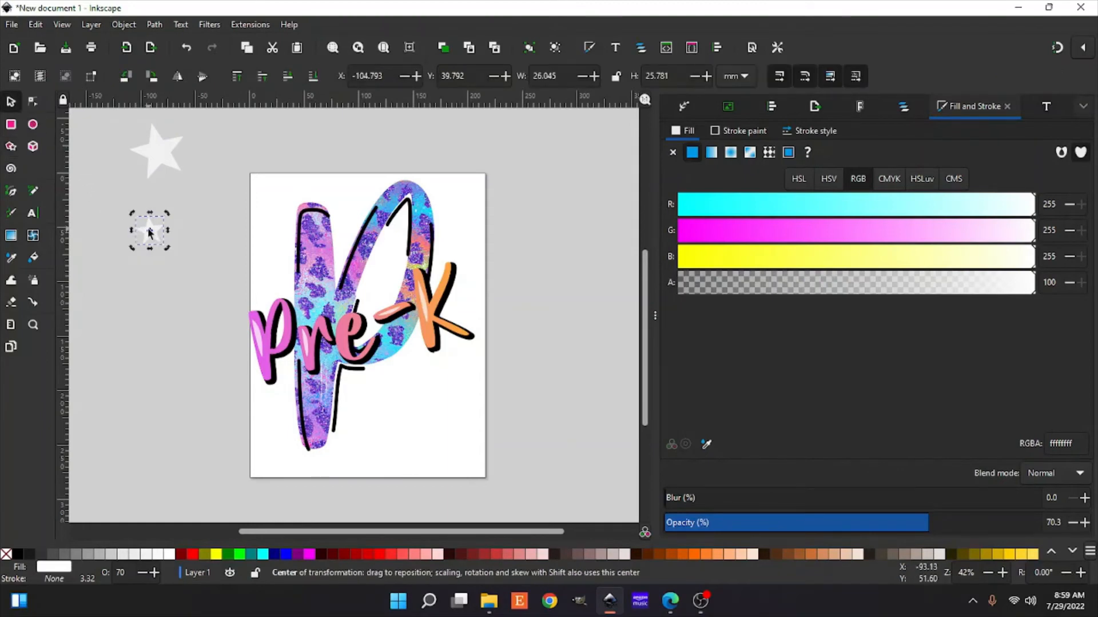
{"action": "key", "text": "Delete"}
- Set the star's opacity to 100% and move it closer to the page
{"action": "left_click", "coordinate": [165, 153]}
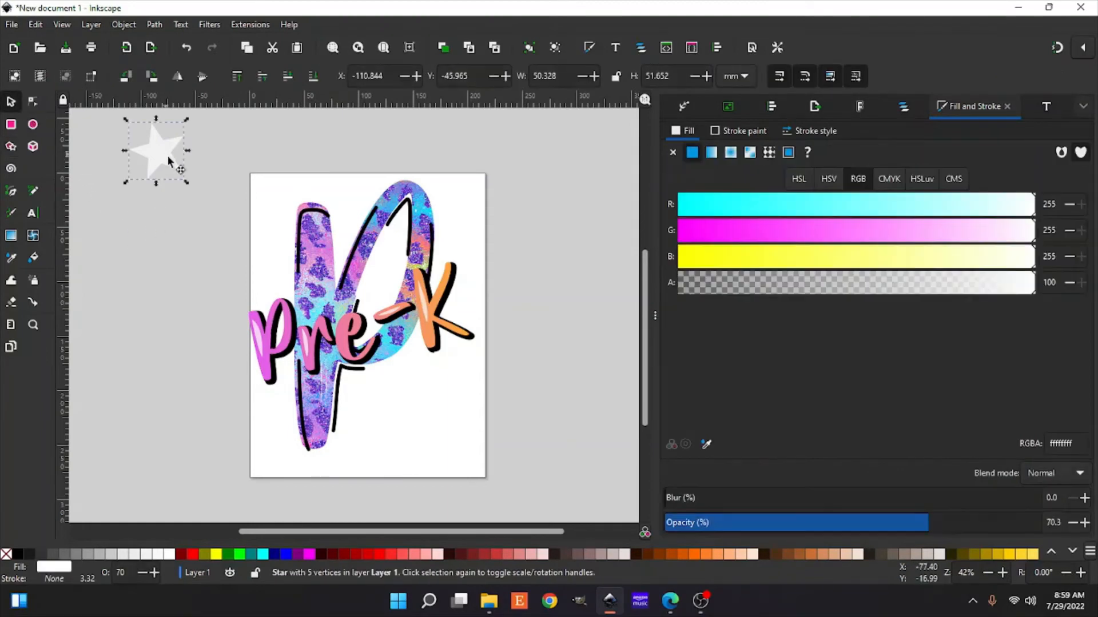
{"action": "left_click_drag", "start_coordinate": [169, 161], "coordinate": [180, 173]}
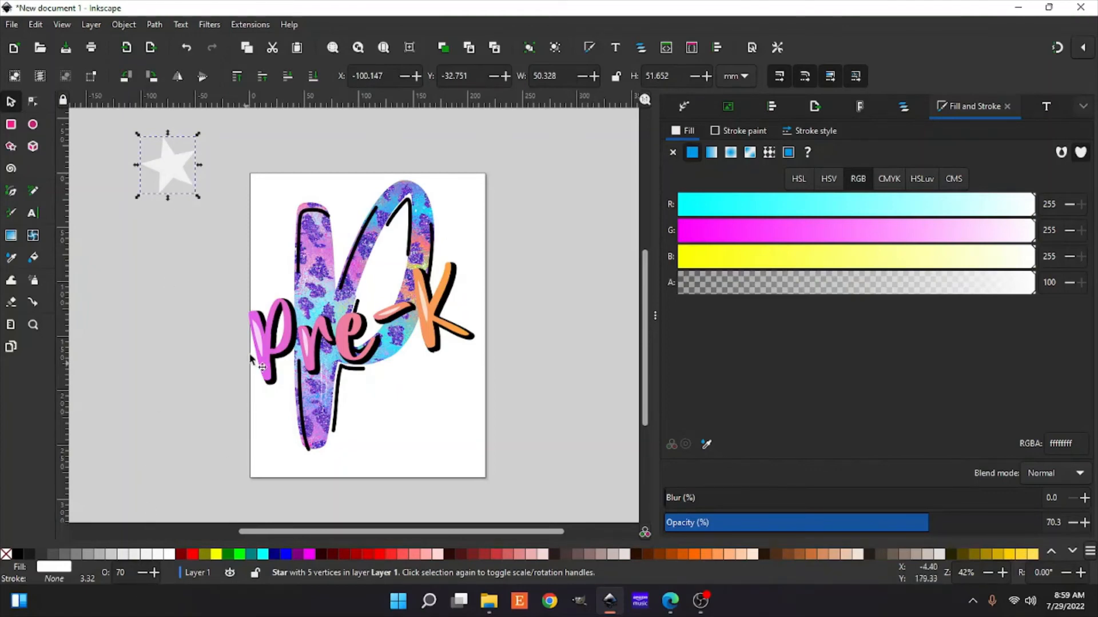
{"action": "left_click_drag", "start_coordinate": [153, 574], "coordinate": [153, 574]}
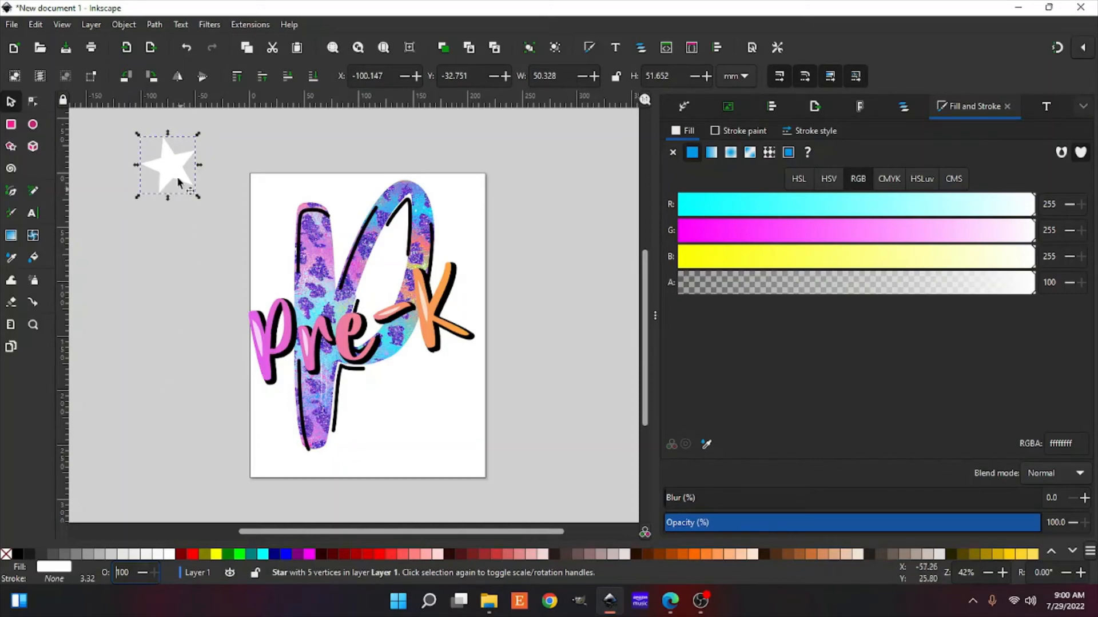
{"action": "left_click_drag", "start_coordinate": [177, 175], "coordinate": [205, 234]}
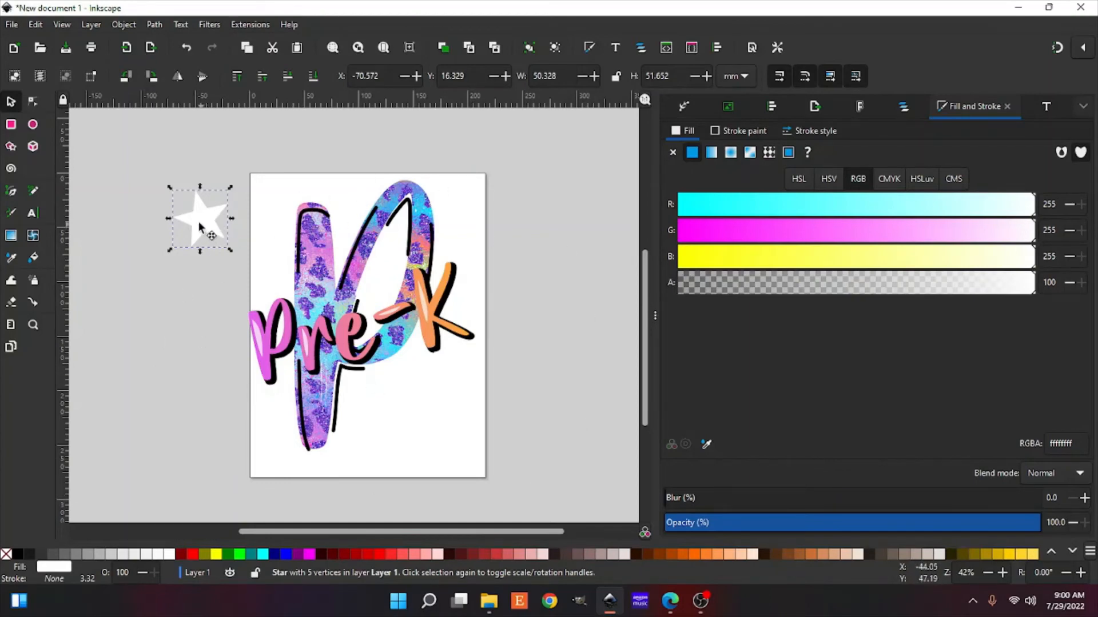
{"action": "left_click_drag", "start_coordinate": [200, 227], "coordinate": [196, 223]}
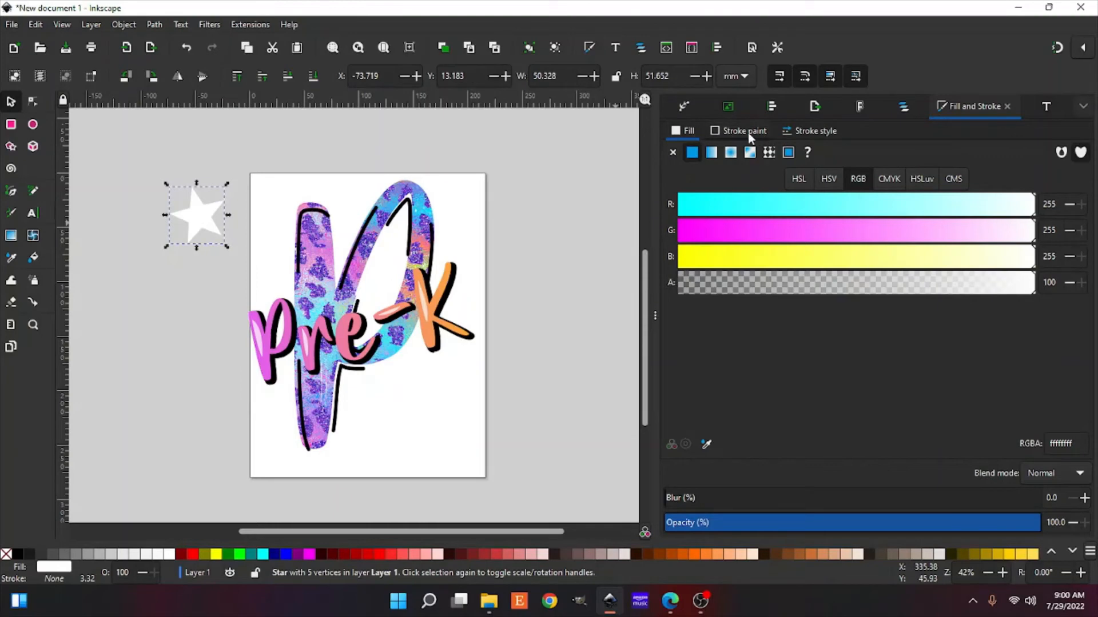
- Give the star a flat black outline with a continuous, undashed line
{"action": "left_click", "coordinate": [728, 131]}
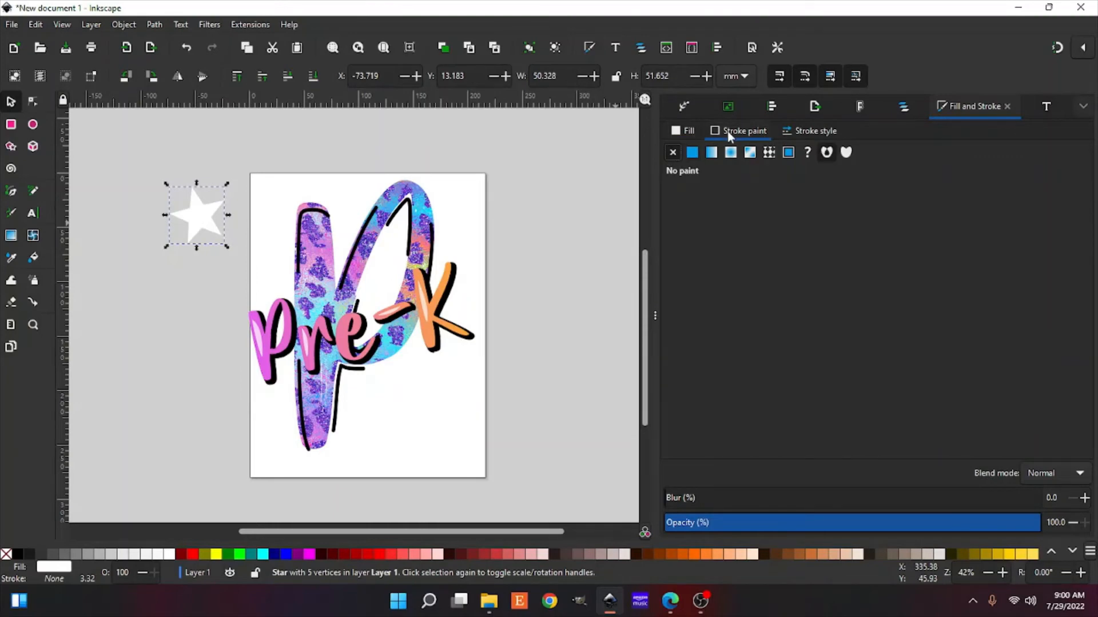
{"action": "left_click", "coordinate": [690, 157]}
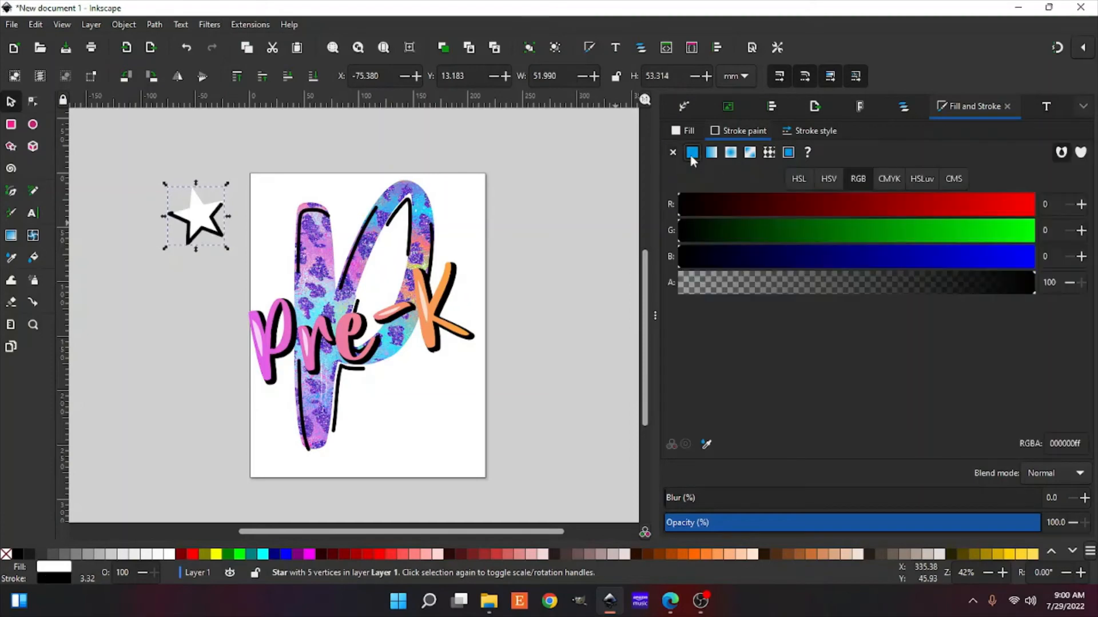
{"action": "left_click", "coordinate": [810, 132]}
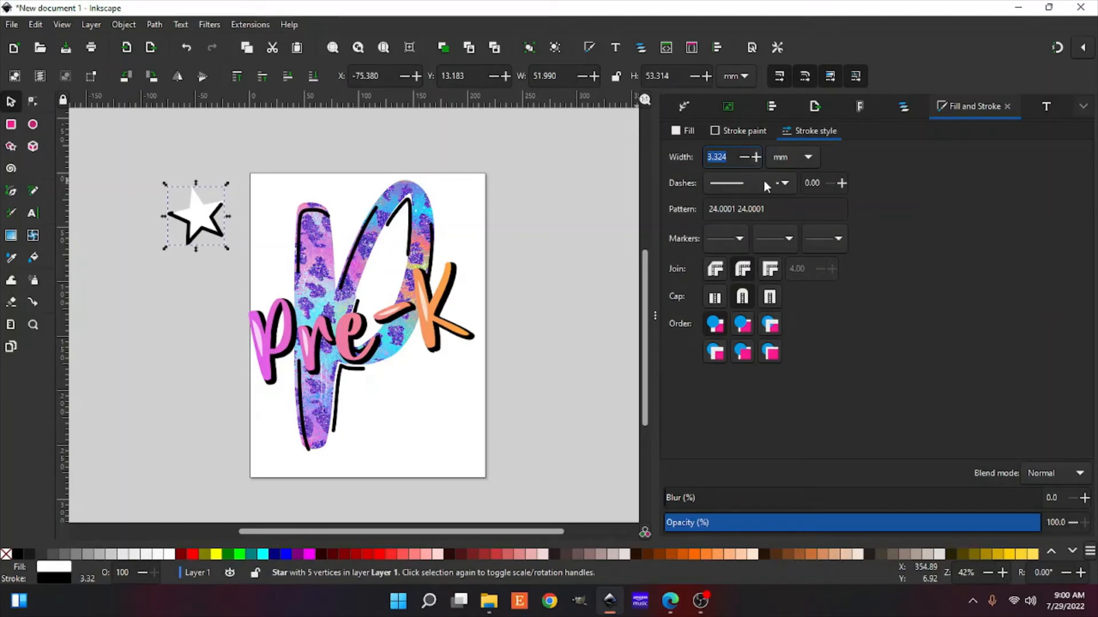
{"action": "left_click", "coordinate": [779, 182]}
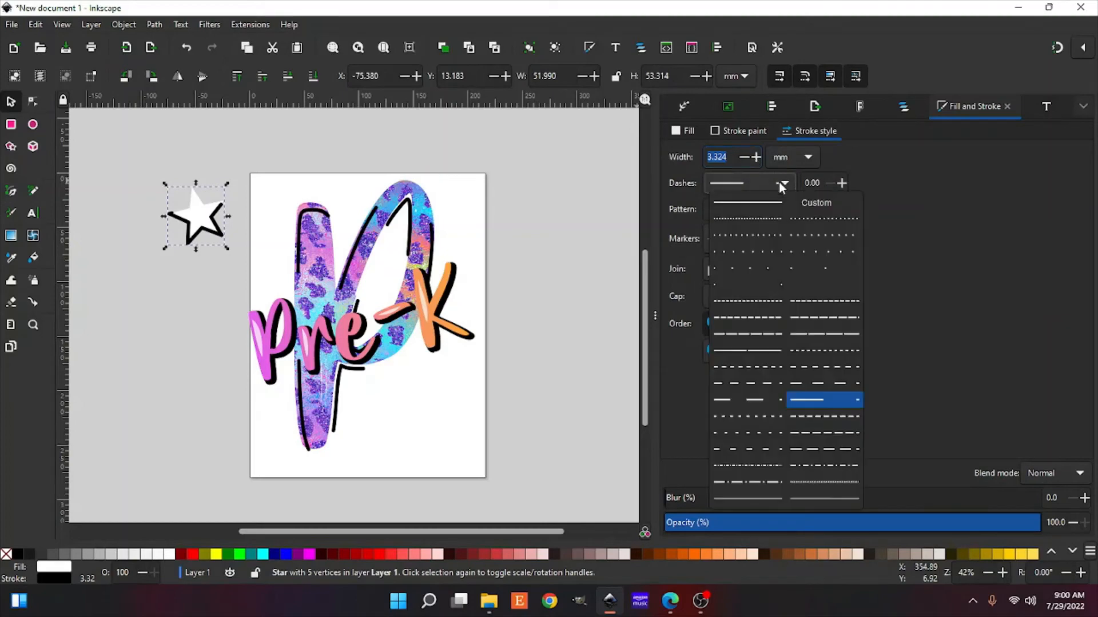
{"action": "left_click", "coordinate": [733, 204]}
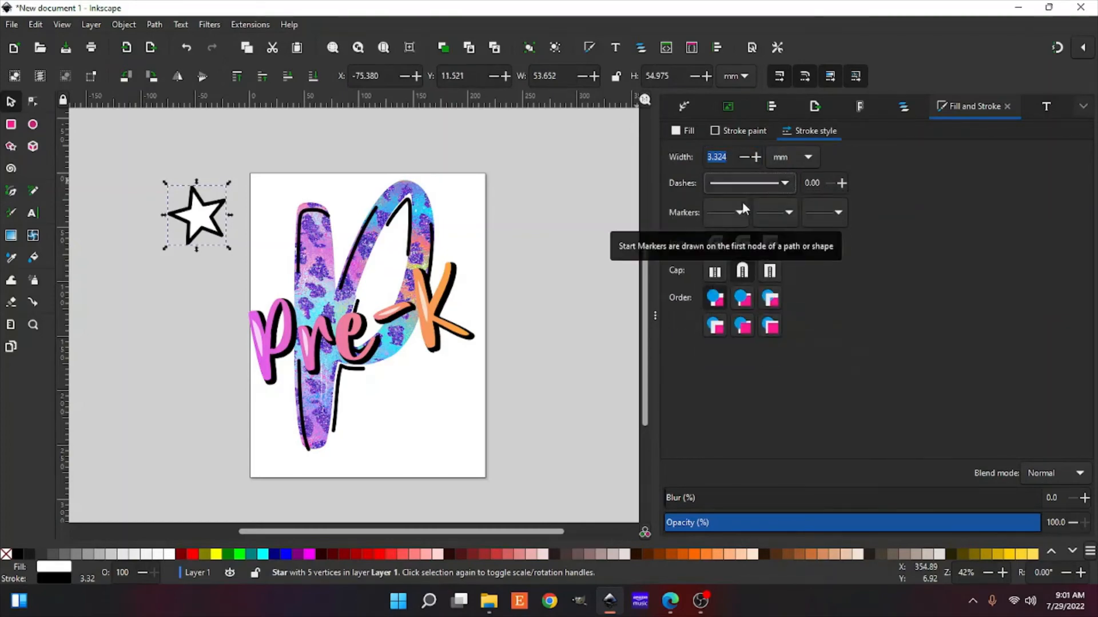
- Thin the star's outline to a width of 0.324 mm
{"action": "left_click", "coordinate": [744, 159]}
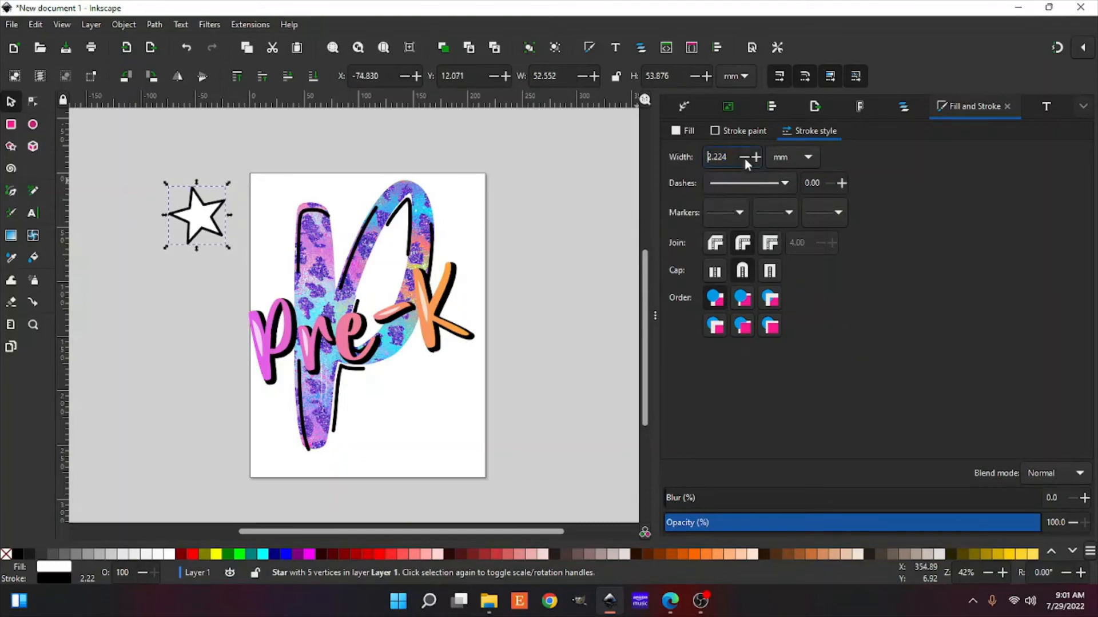
{"action": "left_click", "coordinate": [745, 159]}
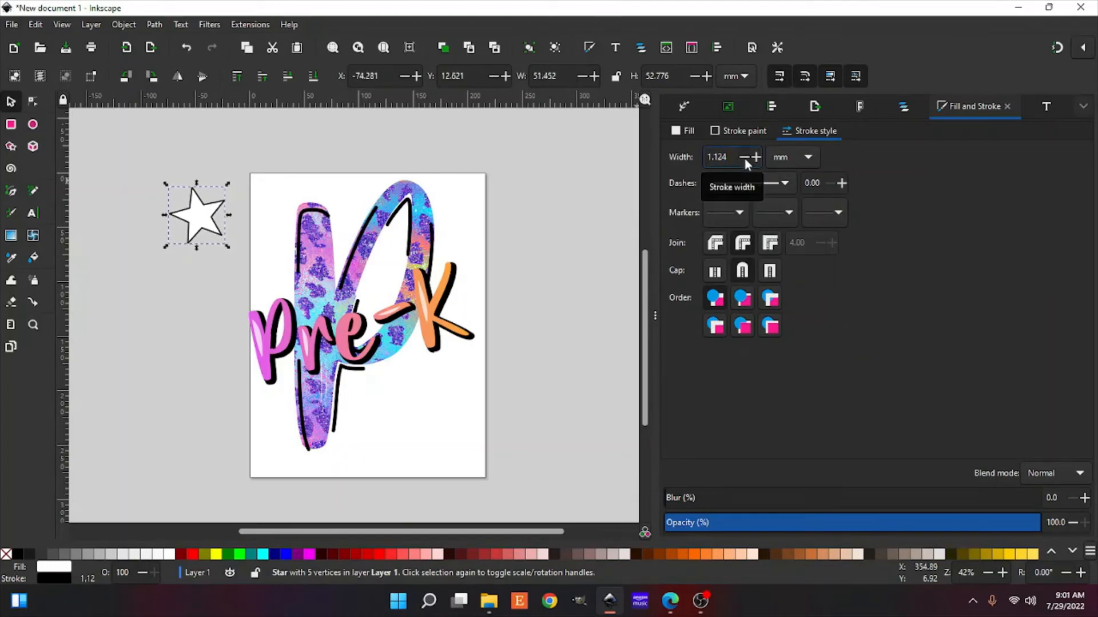
{"action": "left_click", "coordinate": [744, 159]}
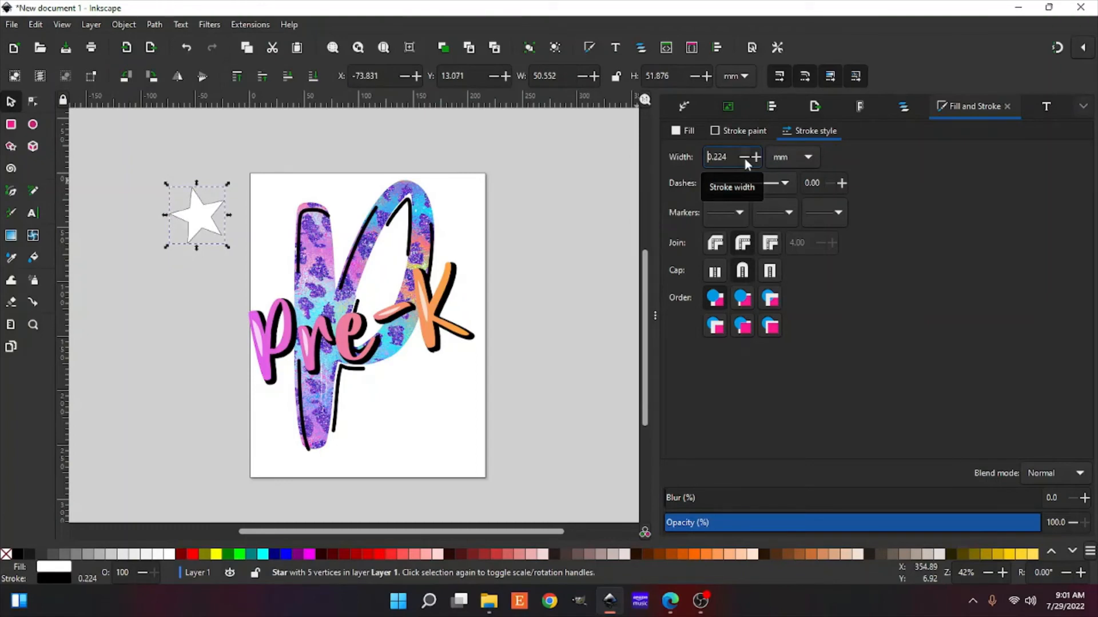
{"action": "left_click", "coordinate": [756, 158]}
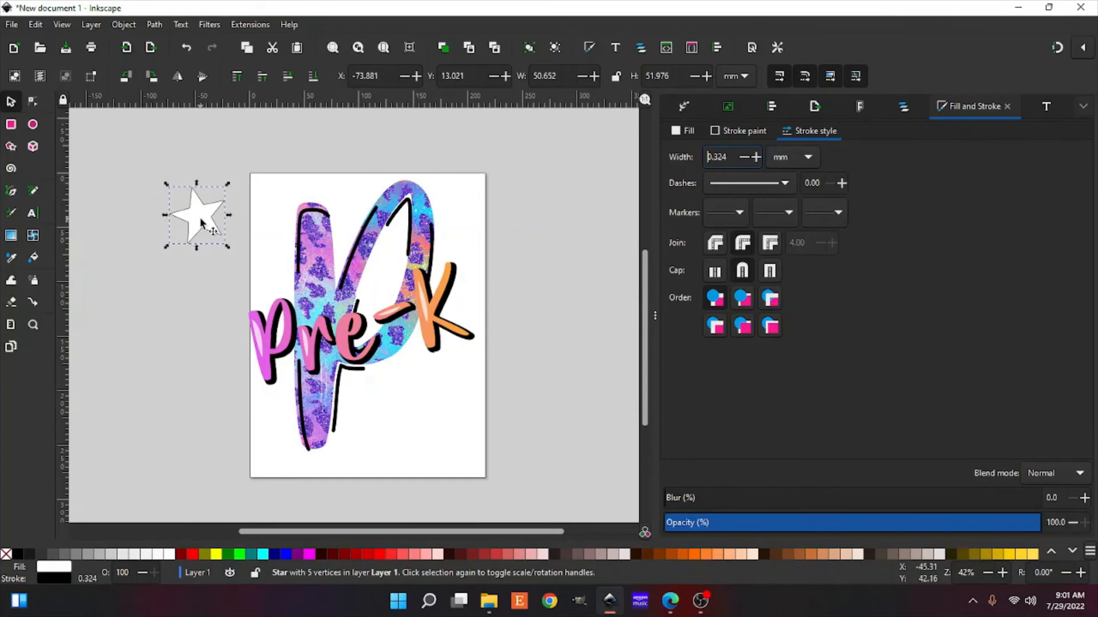
- Fill the star with a pink sampled from the artwork using the color picker
{"action": "left_click", "coordinate": [12, 260]}
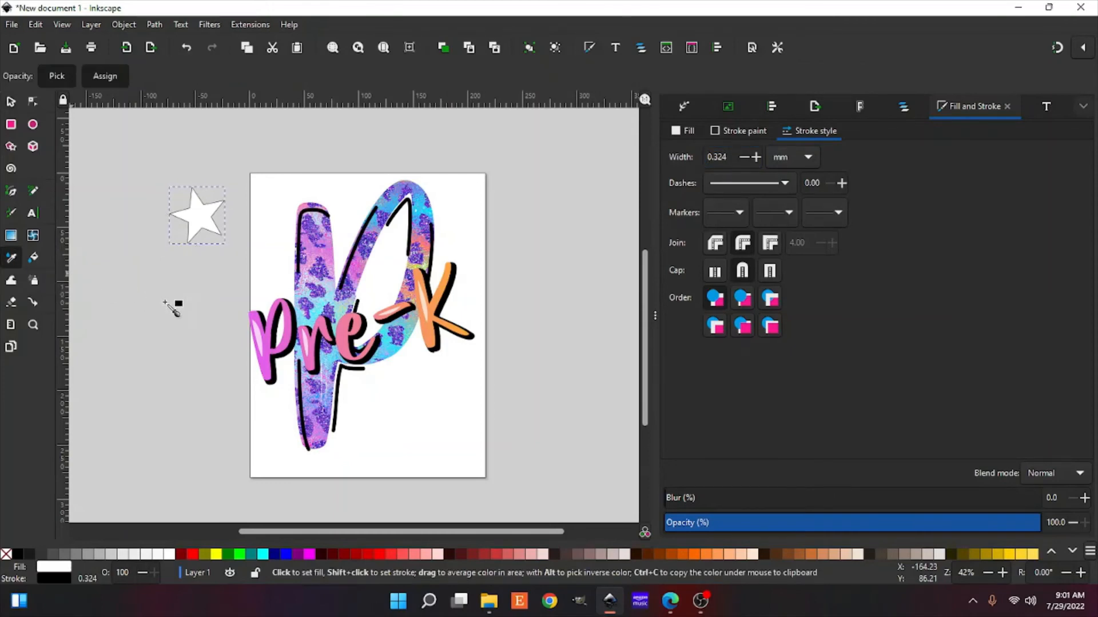
{"action": "left_click", "coordinate": [329, 250]}
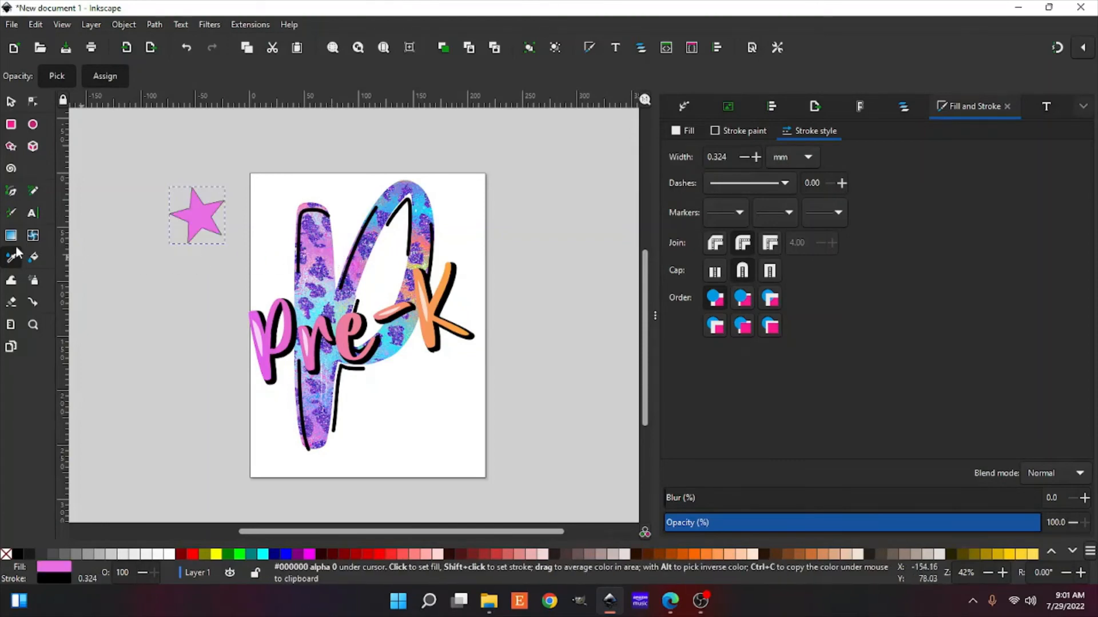
- Draw a closed freehand highlight about 3 by 9 mm in the star's upper point with the Pencil tool
{"action": "key", "text": "plus"}
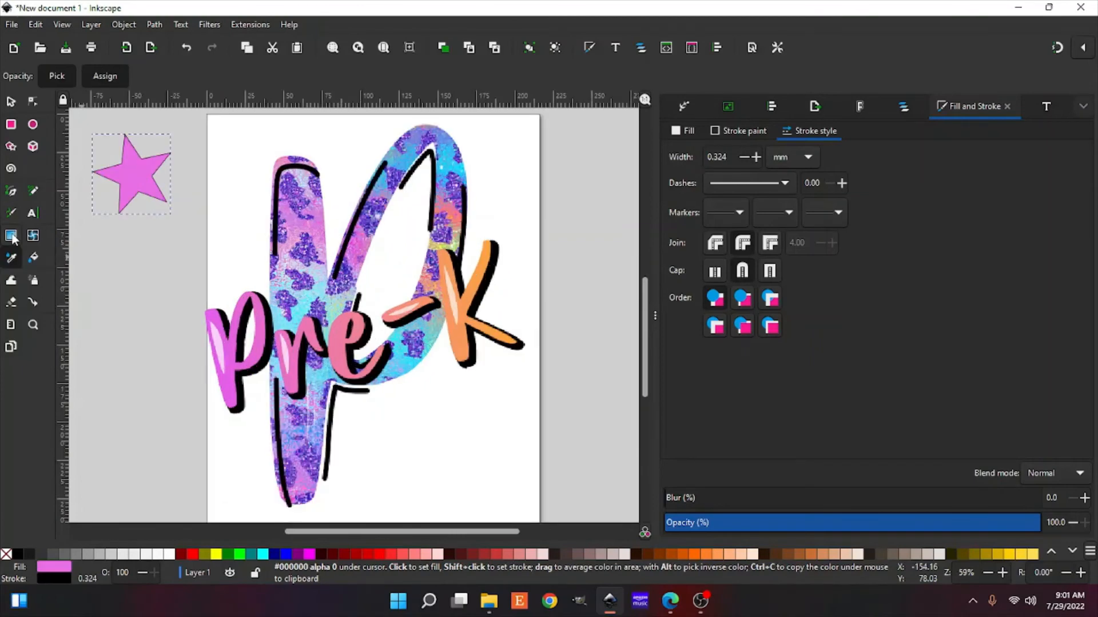
{"action": "key", "text": "plus"}
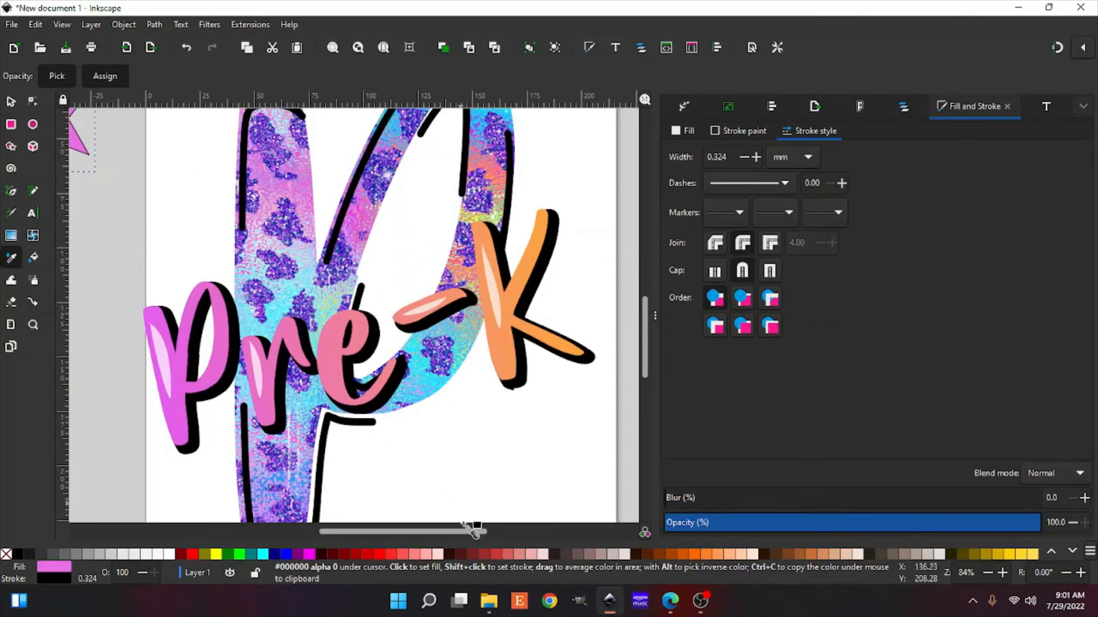
{"action": "left_click_drag", "start_coordinate": [453, 532], "coordinate": [386, 532]}
{"action": "scroll", "coordinate": [329, 452], "scroll_direction": "up", "scroll_amount": 7}
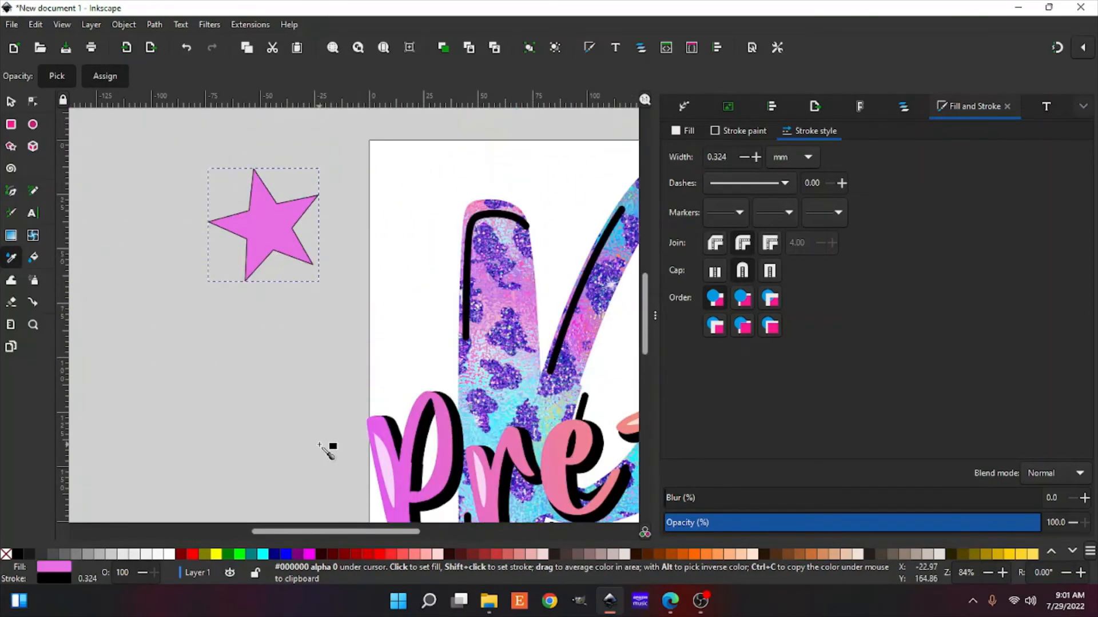
{"action": "key", "text": "plus"}
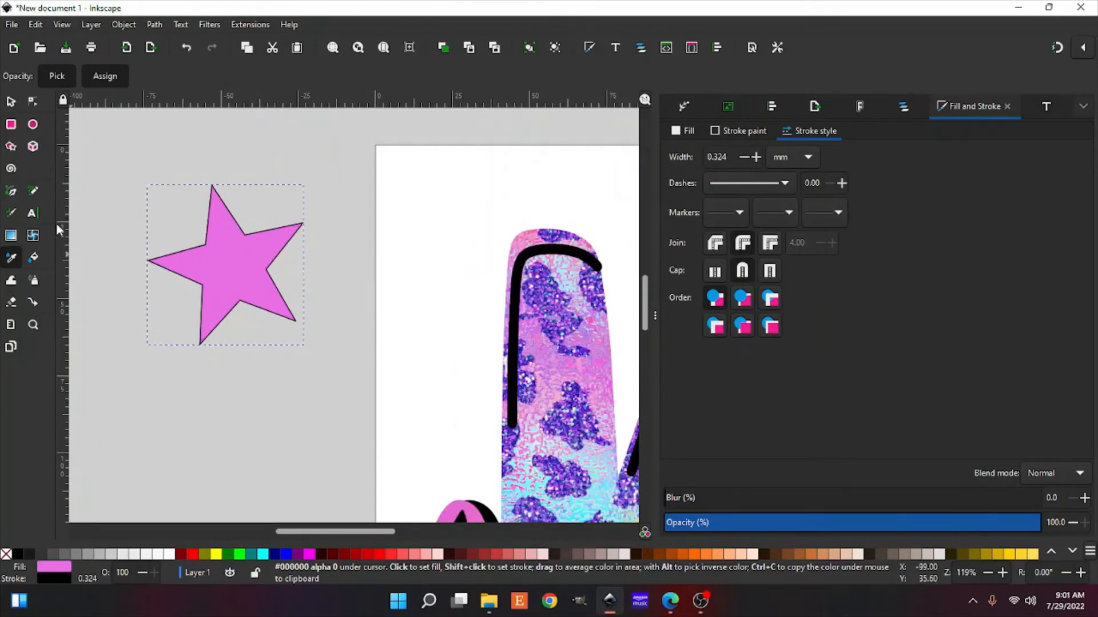
{"action": "left_click", "coordinate": [33, 192]}
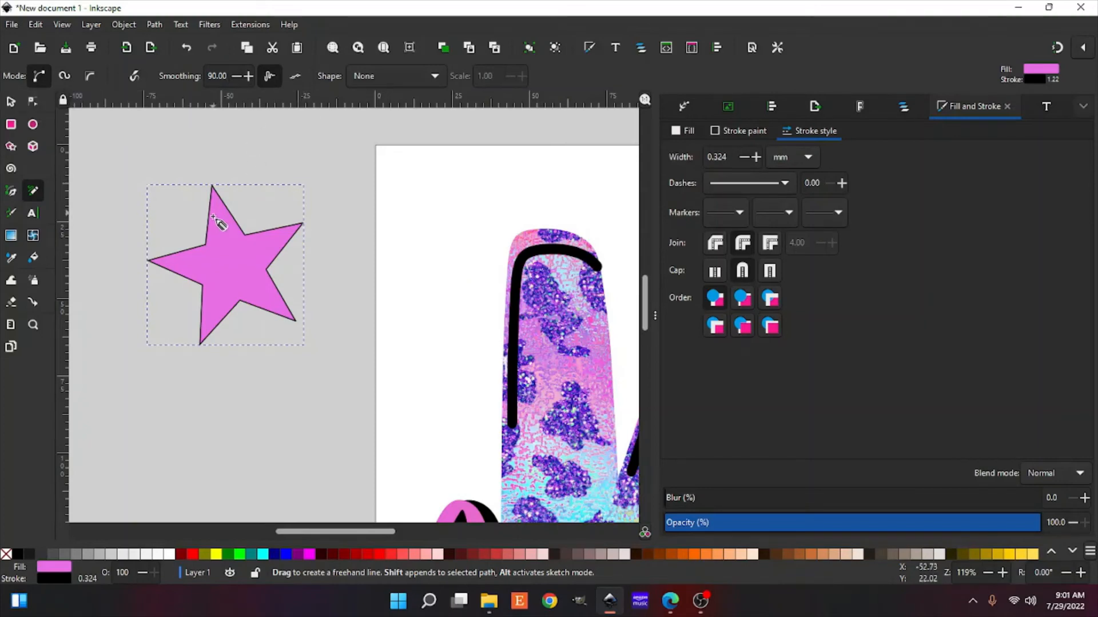
{"action": "mouse_move", "coordinate": [212, 217]}
{"action": "left_mouse_down"}
{"action": "mouse_move", "coordinate": [214, 237]}
{"action": "mouse_move", "coordinate": [211, 213]}
{"action": "mouse_move", "coordinate": [246, 260]}
{"action": "left_mouse_up"}
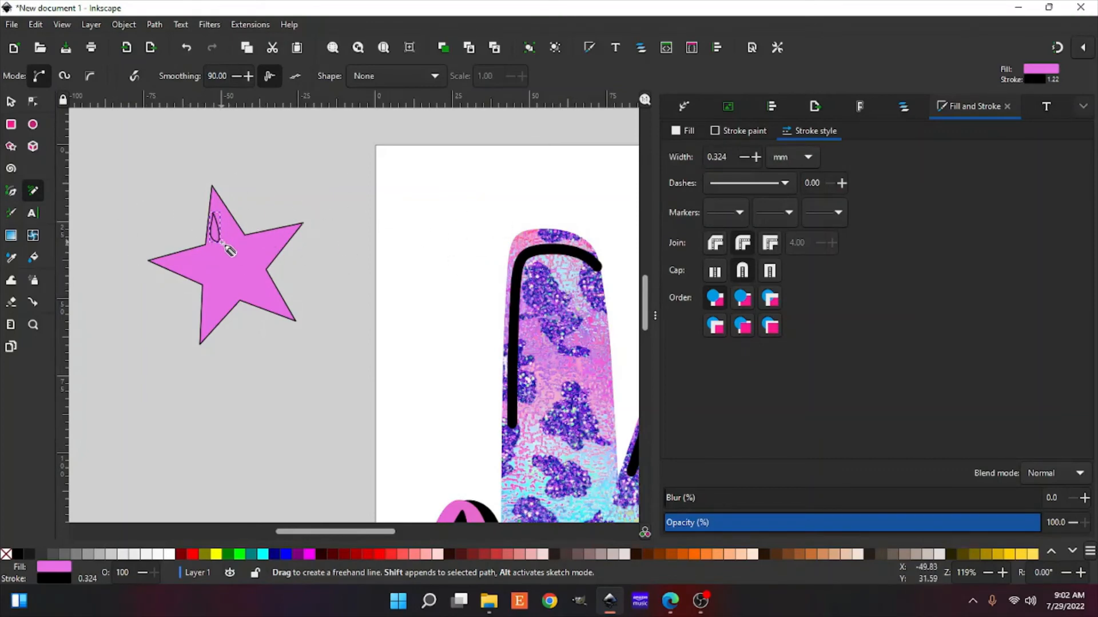
- Fill the star's highlight with white, remove its stroke and lower its opacity to 63.1%
{"action": "left_click", "coordinate": [167, 554]}
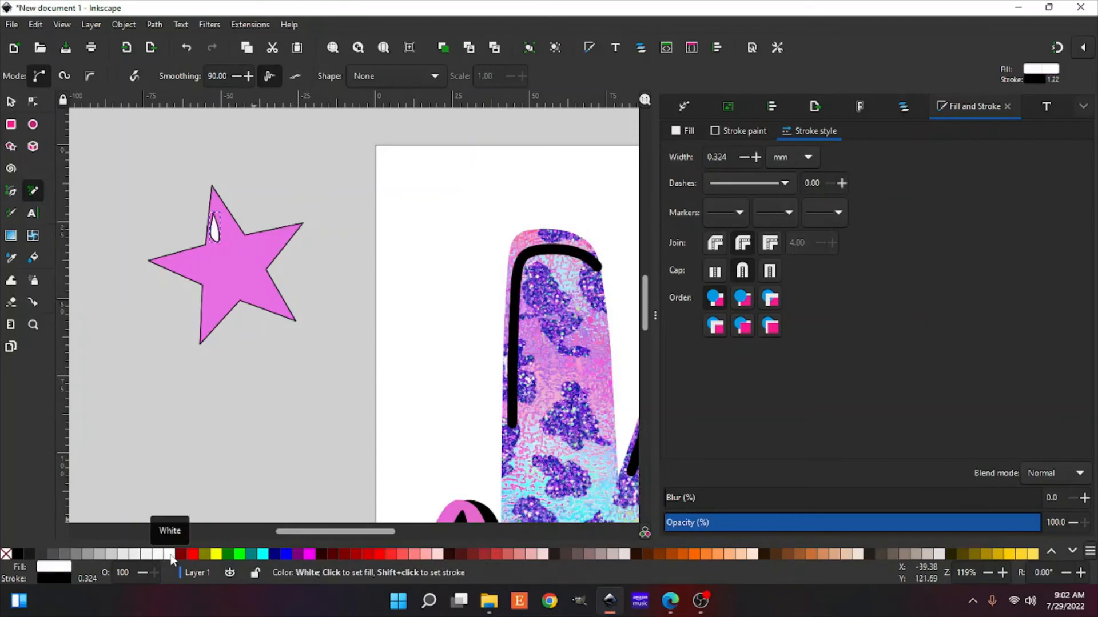
{"action": "left_click", "coordinate": [738, 131]}
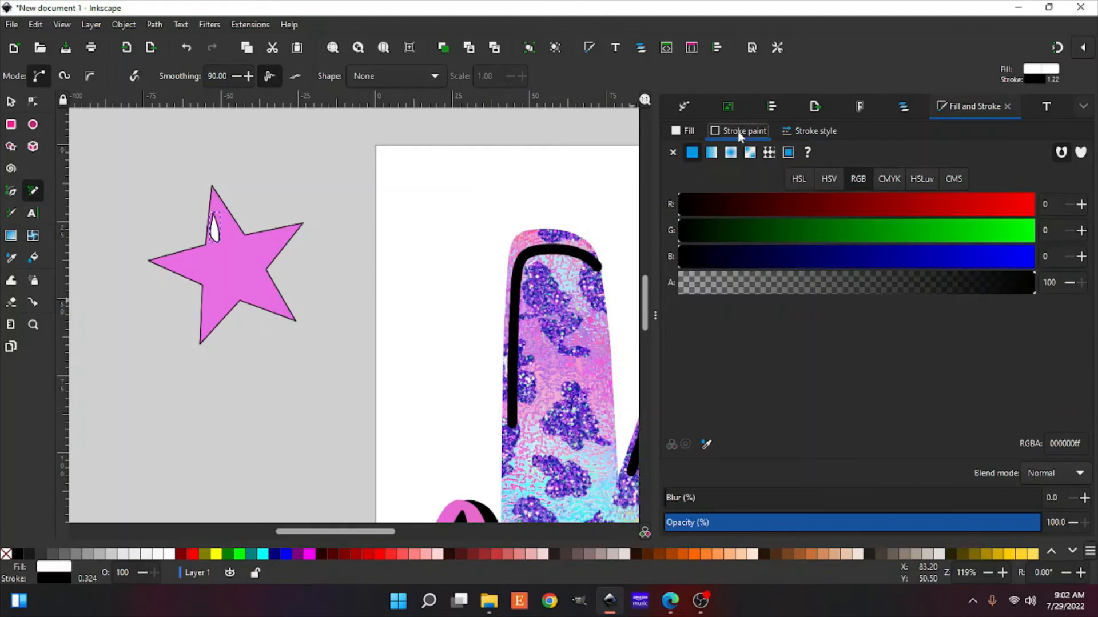
{"action": "left_click", "coordinate": [673, 153]}
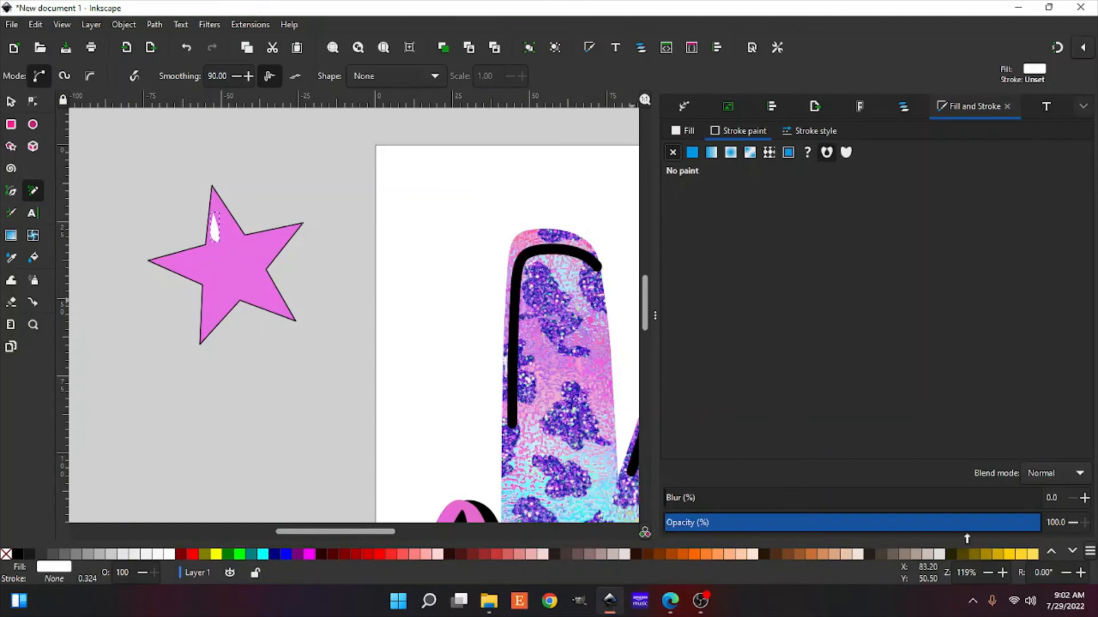
{"action": "left_click_drag", "start_coordinate": [1011, 524], "coordinate": [909, 535]}
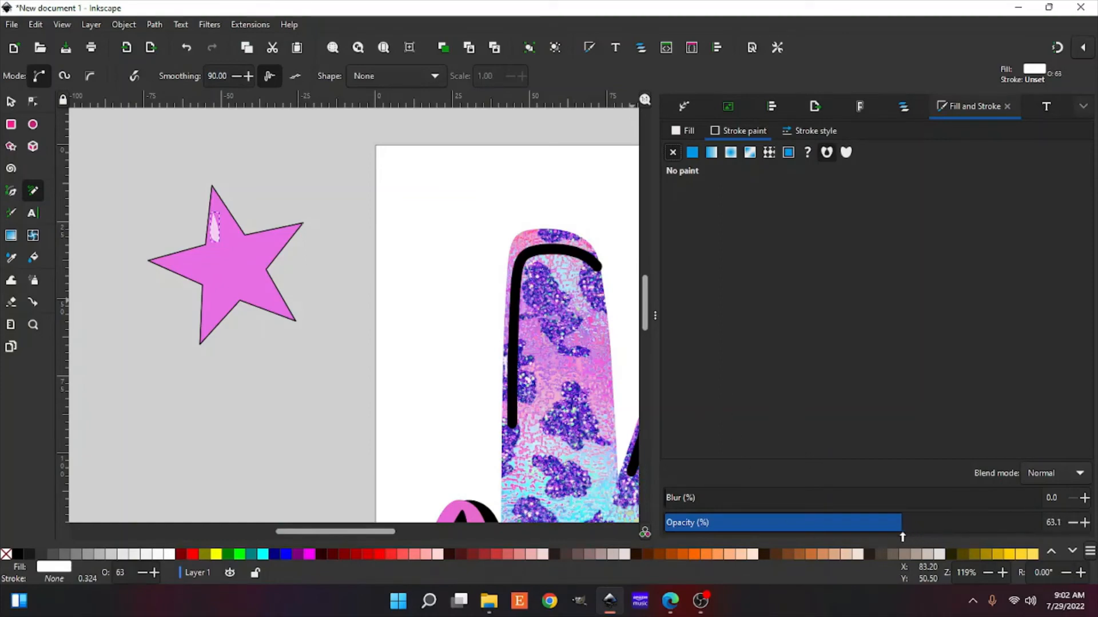
{"action": "left_click", "coordinate": [247, 359]}
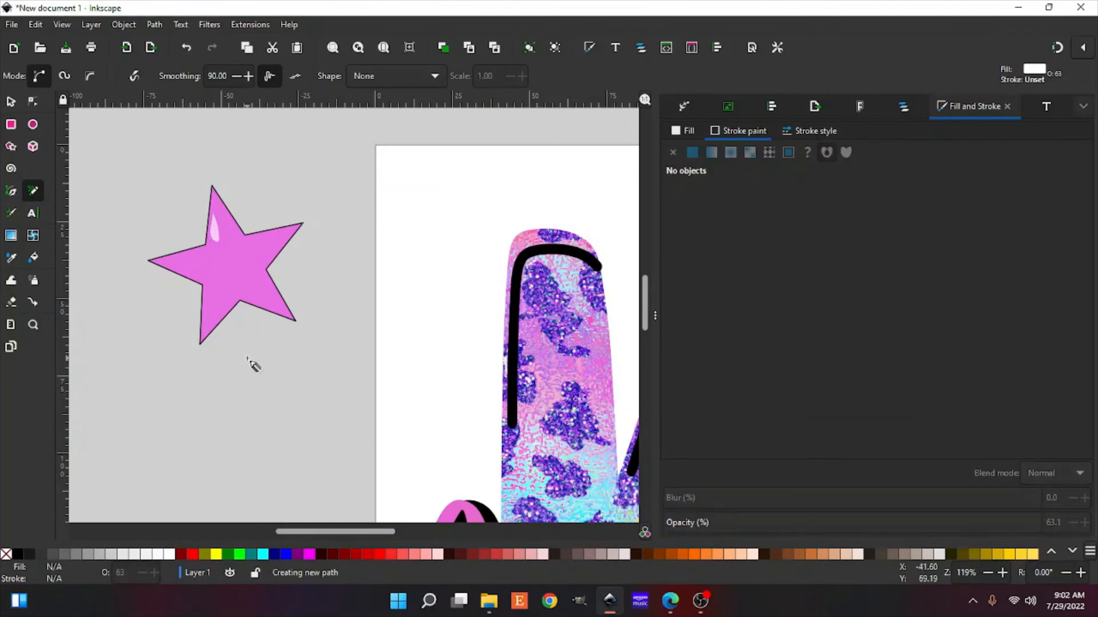
- Duplicate the pink star together with its highlight and place the copy just below the original
{"action": "left_click", "coordinate": [17, 104]}
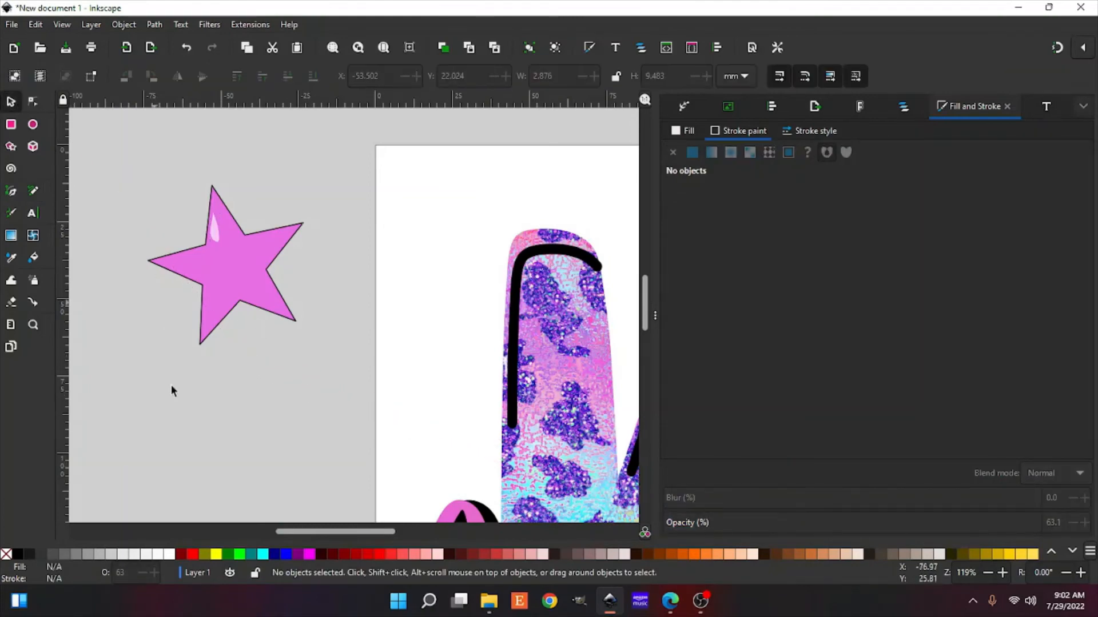
{"action": "left_click", "coordinate": [215, 228]}
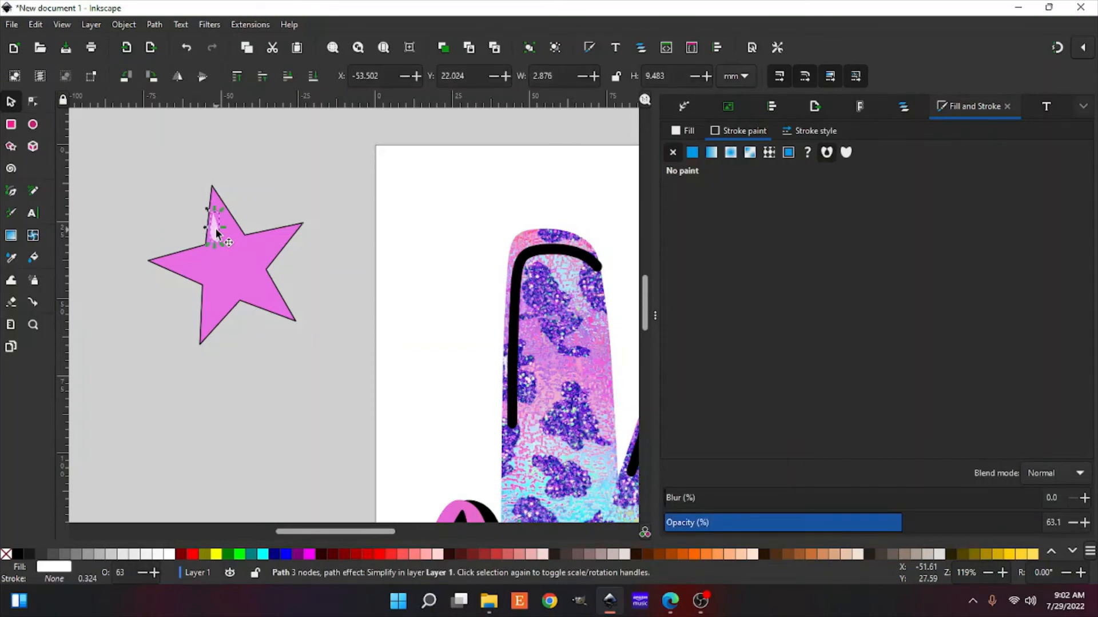
{"action": "left_click", "coordinate": [243, 286]}
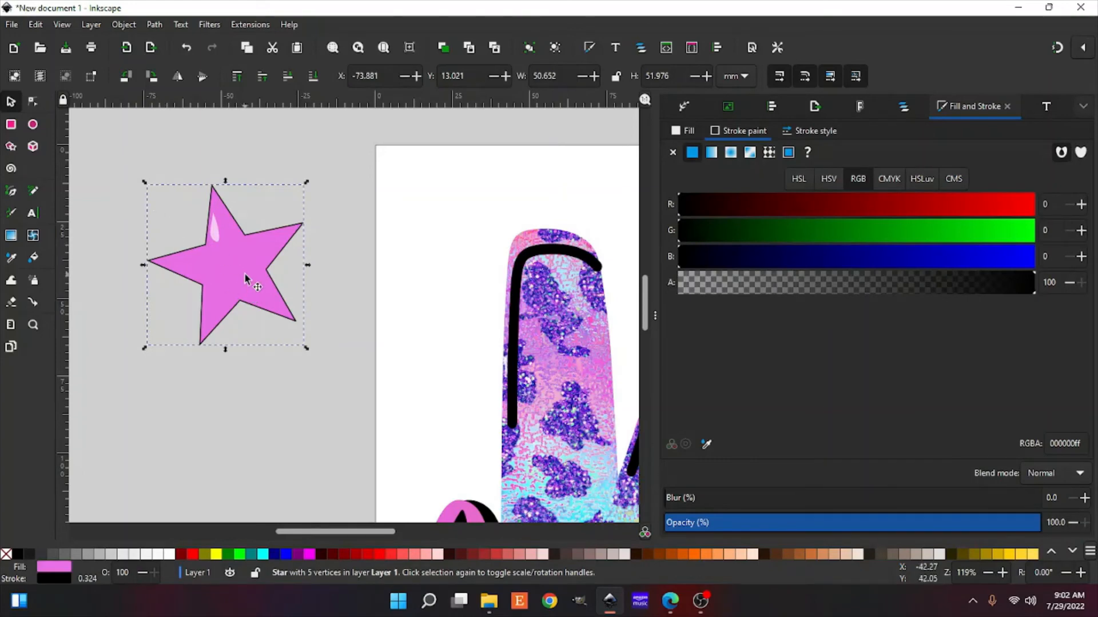
{"action": "left_click_drag", "start_coordinate": [133, 156], "coordinate": [357, 399]}
{"action": "right_click", "coordinate": [257, 296]}
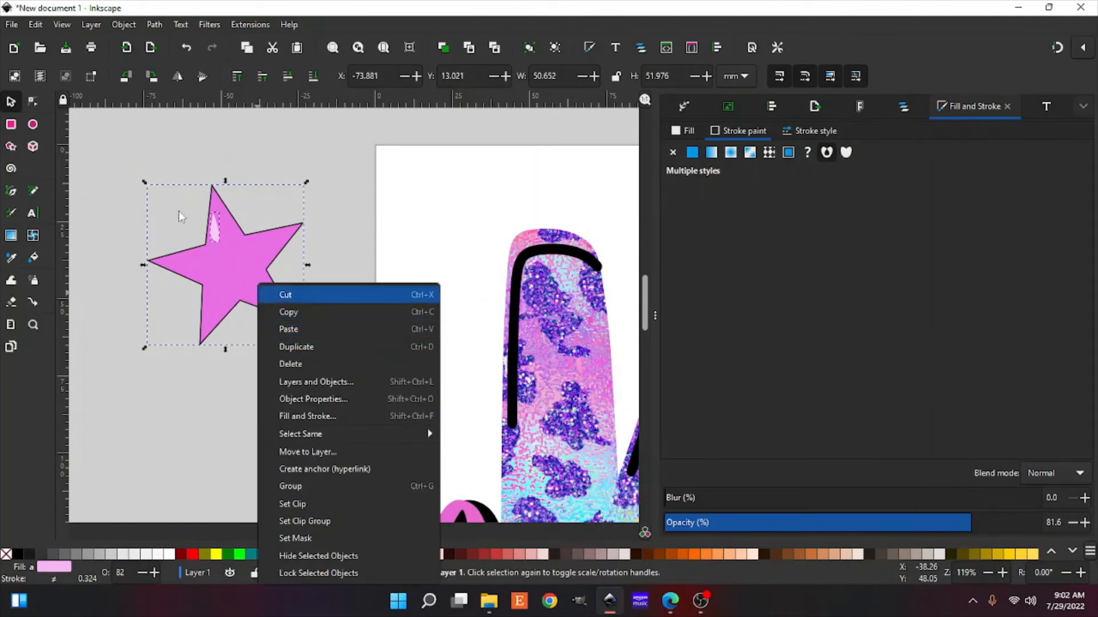
{"action": "left_click", "coordinate": [326, 347]}
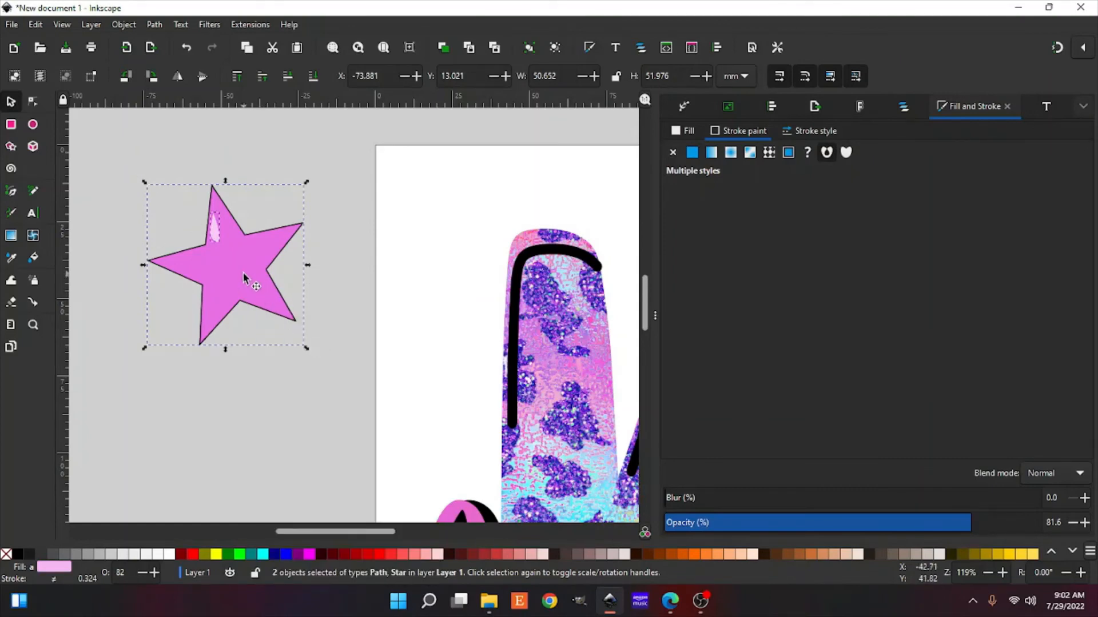
{"action": "left_click_drag", "start_coordinate": [229, 279], "coordinate": [262, 339]}
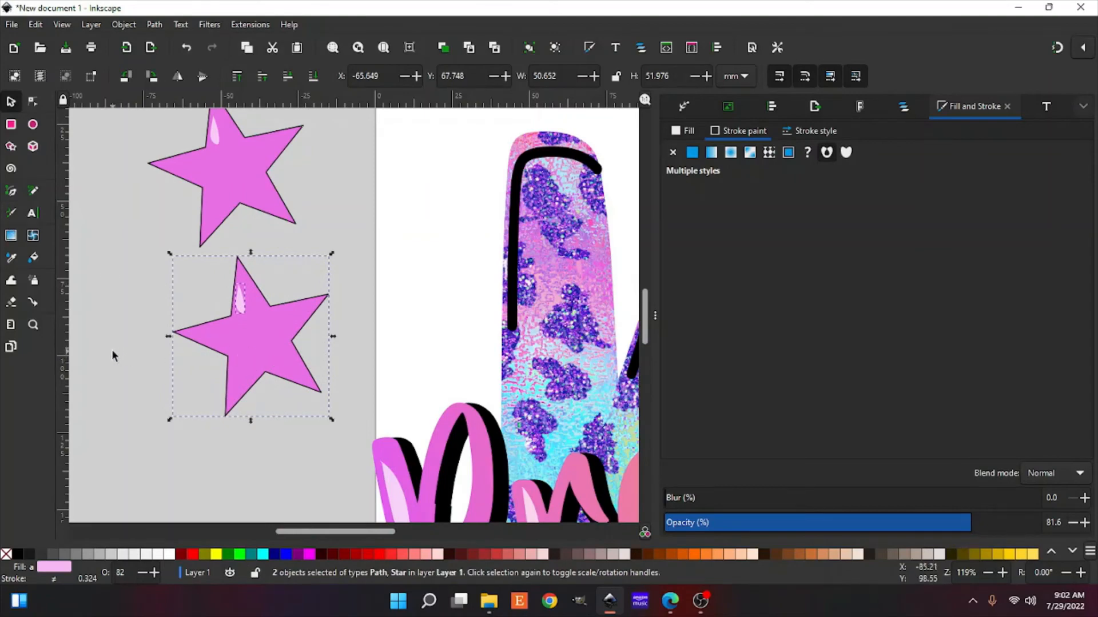
{"action": "left_click", "coordinate": [113, 309]}
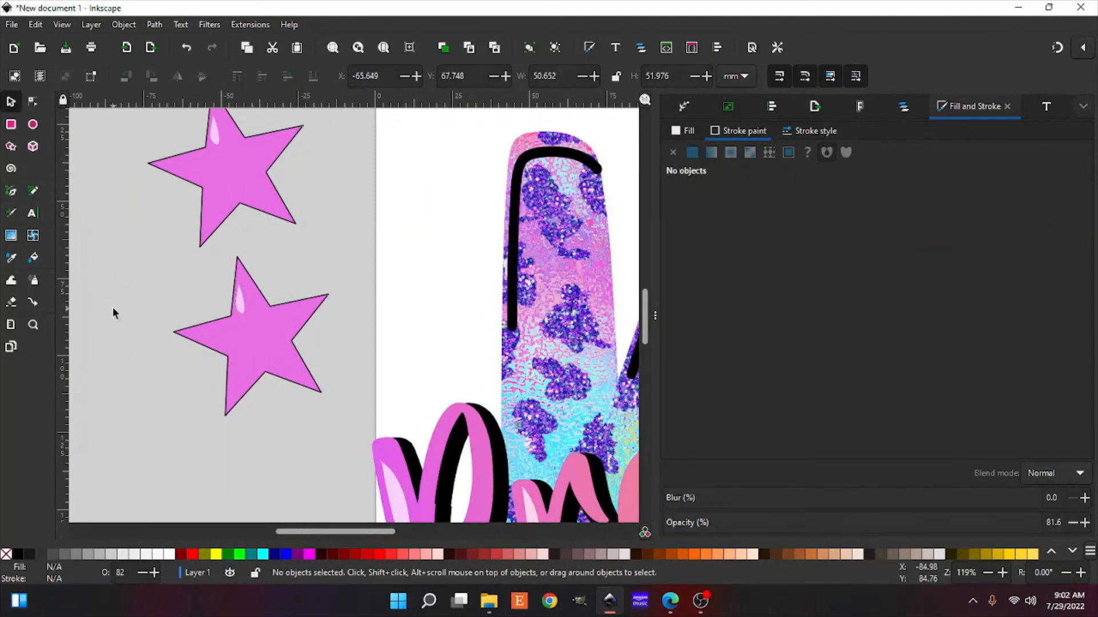
- Fill the lower star with an orange sampled from the letter K using the color picker
{"action": "left_click", "coordinate": [285, 377]}
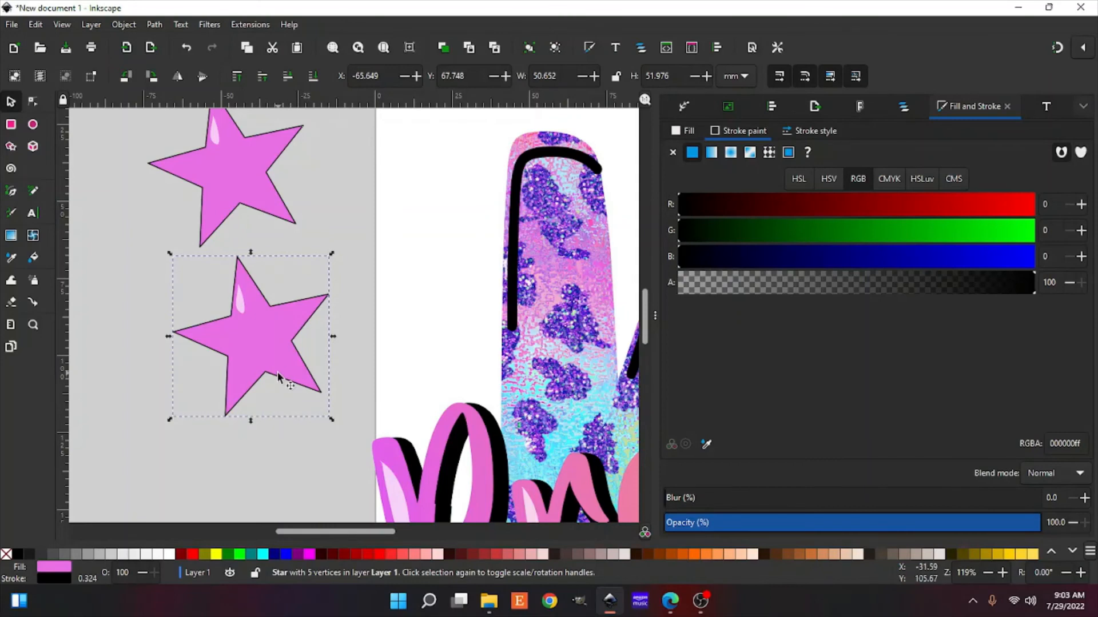
{"action": "left_click", "coordinate": [10, 260]}
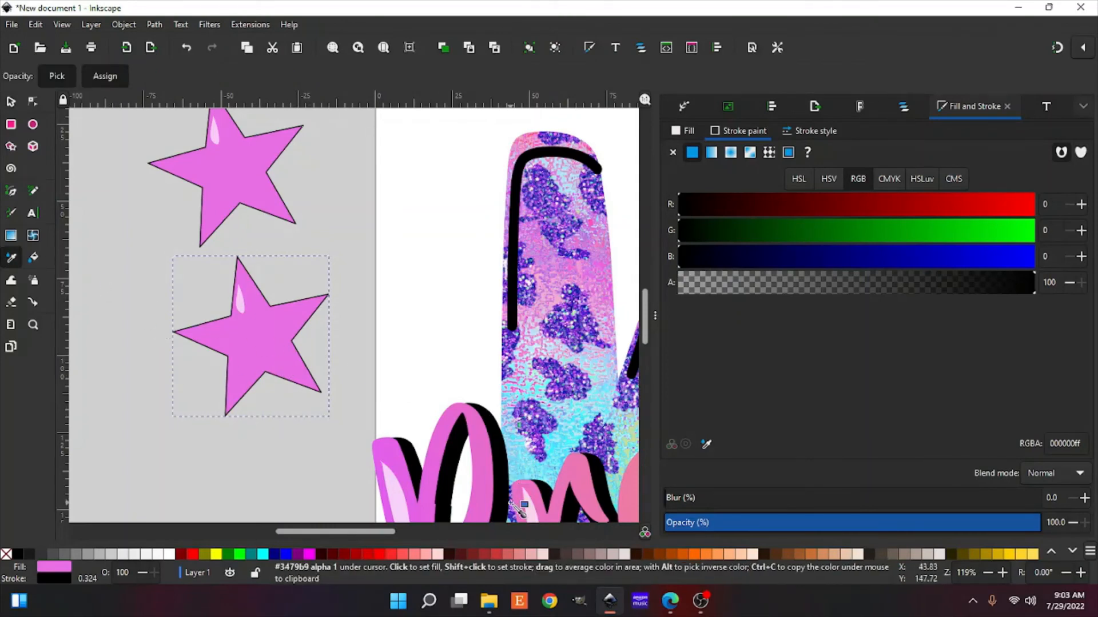
{"action": "scroll", "coordinate": [522, 506], "scroll_direction": "down", "scroll_amount": 8}
{"action": "left_click_drag", "start_coordinate": [379, 530], "coordinate": [476, 530]}
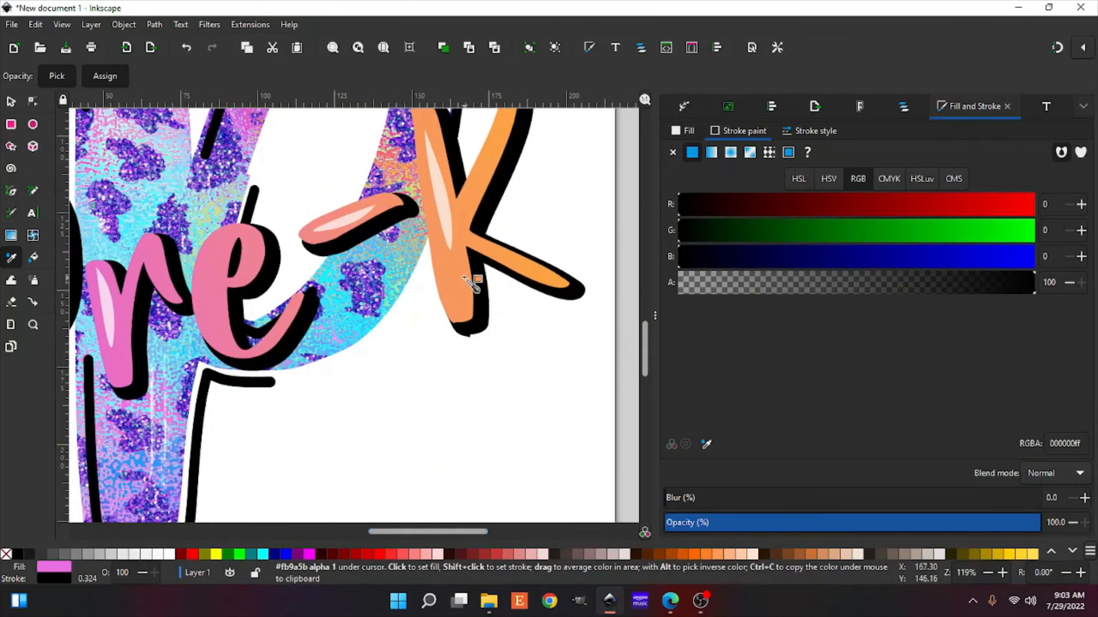
{"action": "left_click", "coordinate": [472, 283]}
{"action": "left_click_drag", "start_coordinate": [442, 530], "coordinate": [359, 530]}
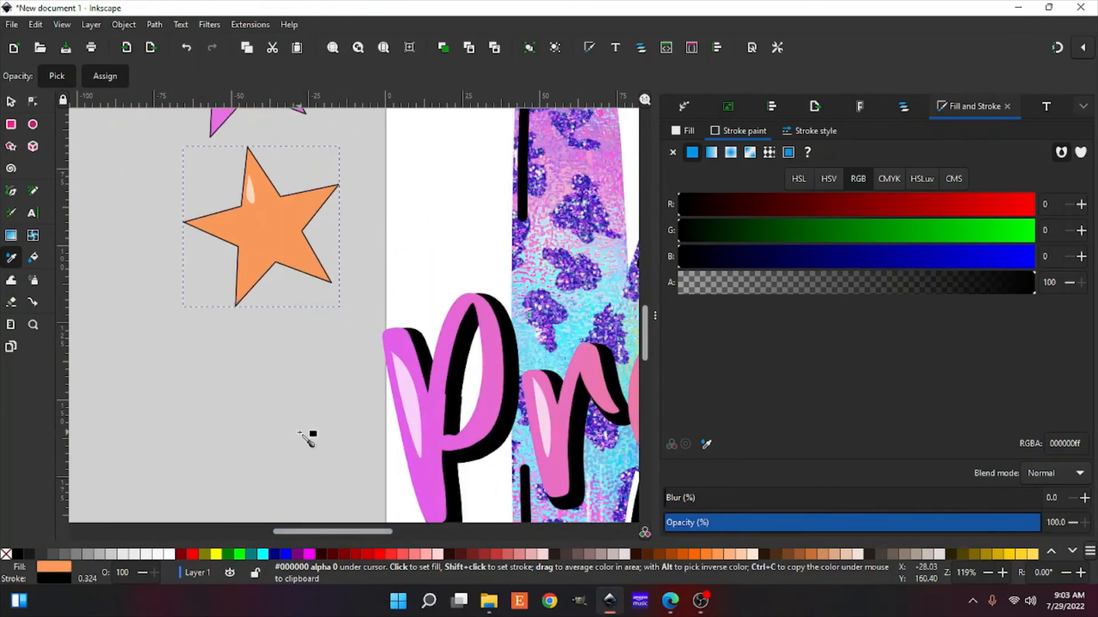
- Examine the star colors and placement in the reference Pre-K design beside the page
{"action": "scroll", "coordinate": [307, 437], "scroll_direction": "up", "scroll_amount": 6}
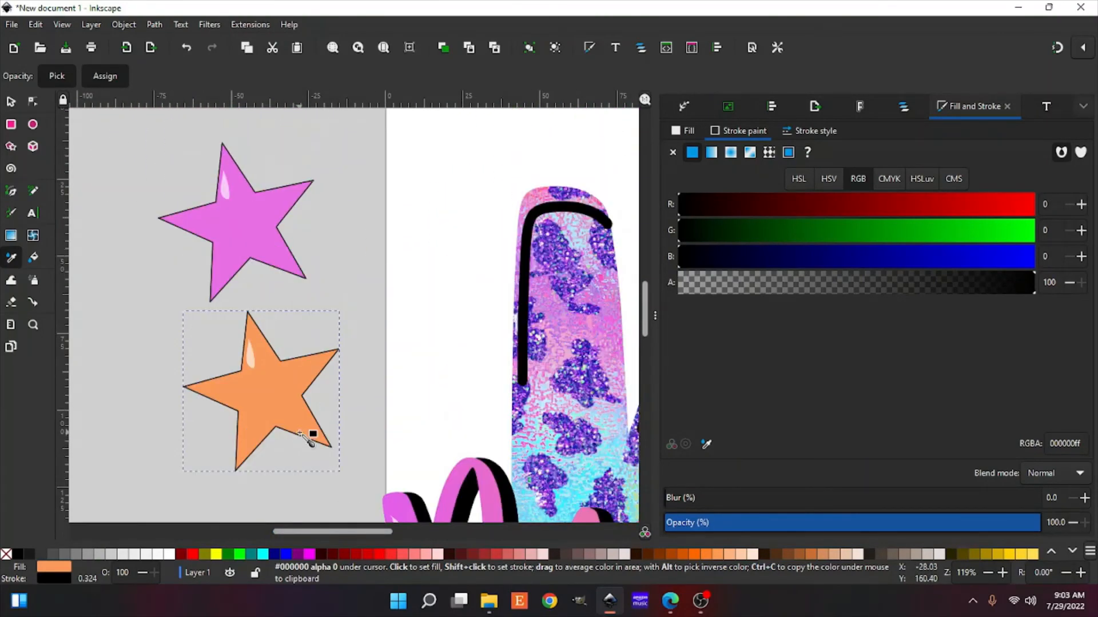
{"action": "key", "text": "minus"}
{"action": "key", "text": "minus"}
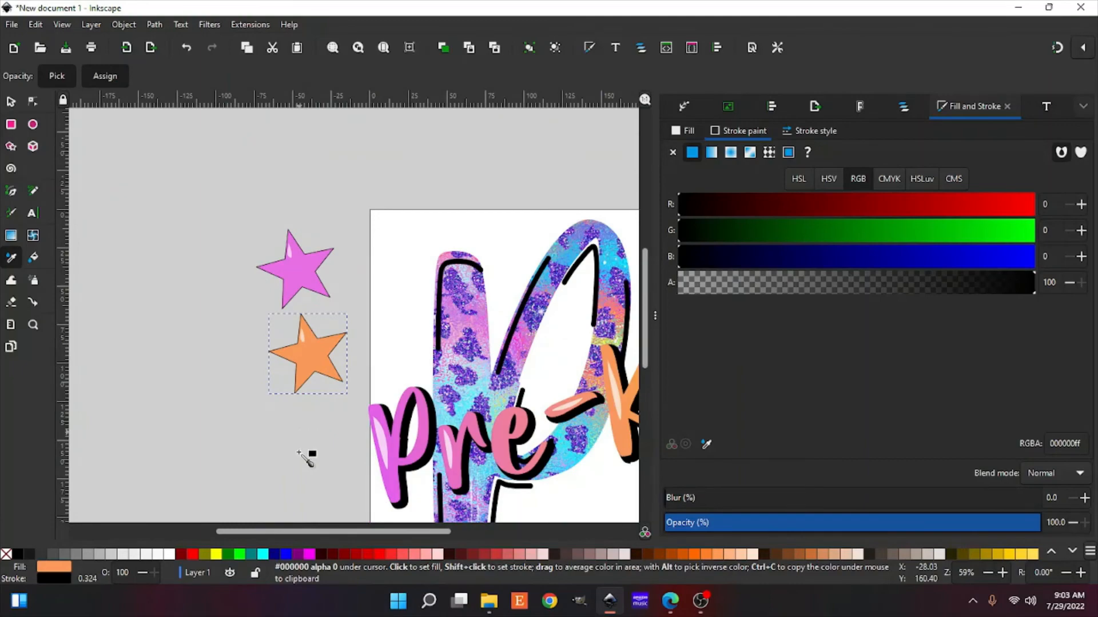
{"action": "left_click_drag", "start_coordinate": [336, 535], "coordinate": [206, 535]}
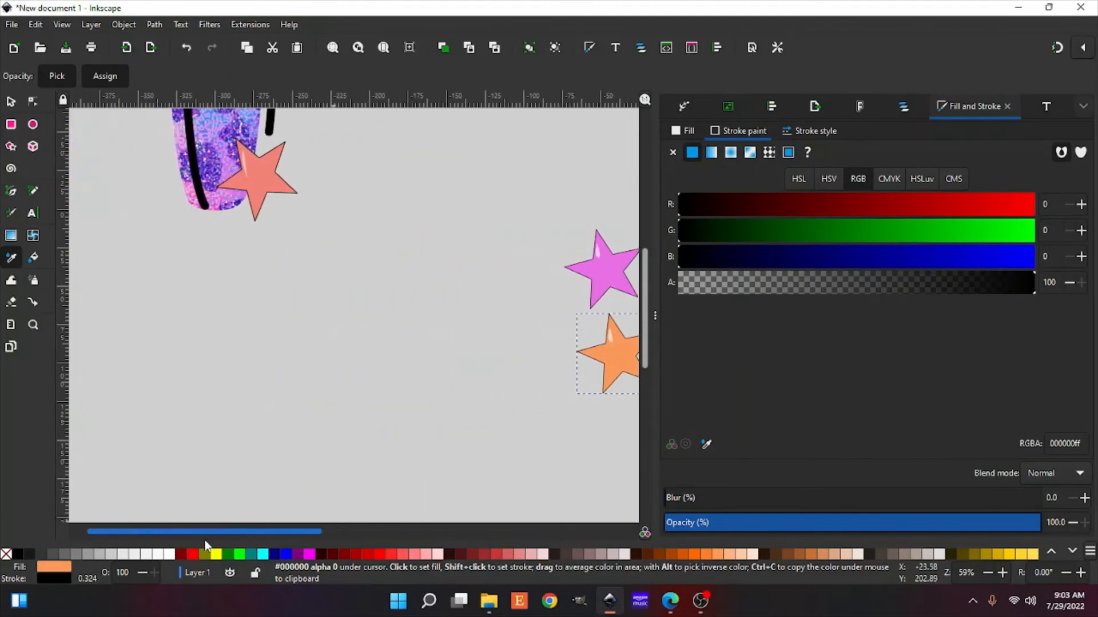
{"action": "scroll", "coordinate": [199, 449], "scroll_direction": "up", "scroll_amount": 10}
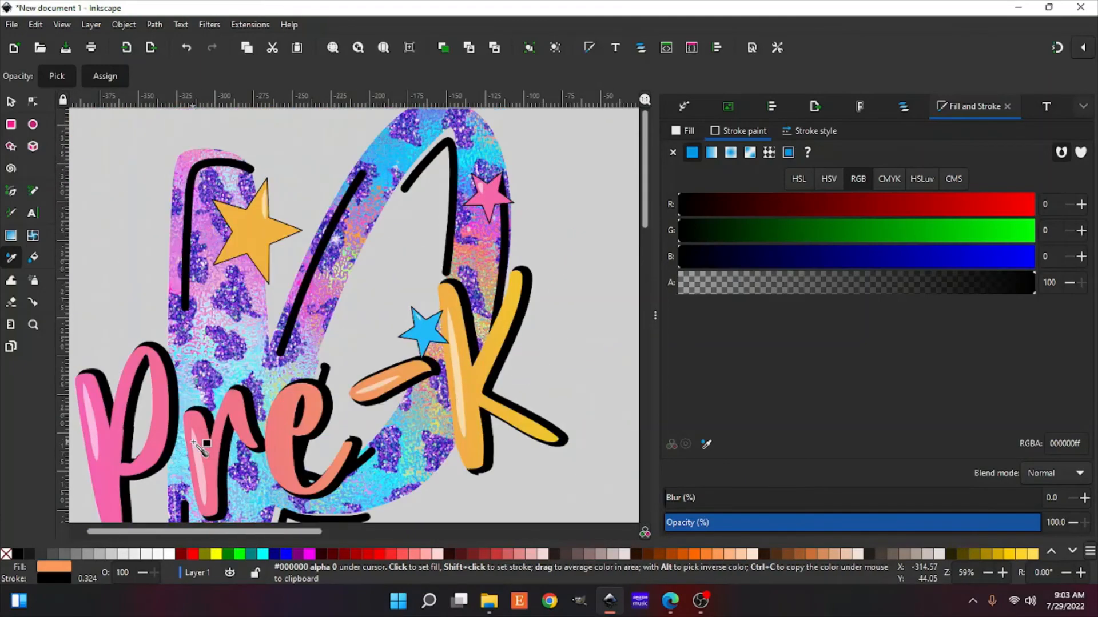
{"action": "scroll", "coordinate": [199, 449], "scroll_direction": "up", "scroll_amount": 2}
{"action": "scroll", "coordinate": [199, 449], "scroll_direction": "down", "scroll_amount": 2}
{"action": "scroll", "coordinate": [199, 449], "scroll_direction": "down", "scroll_amount": 8}
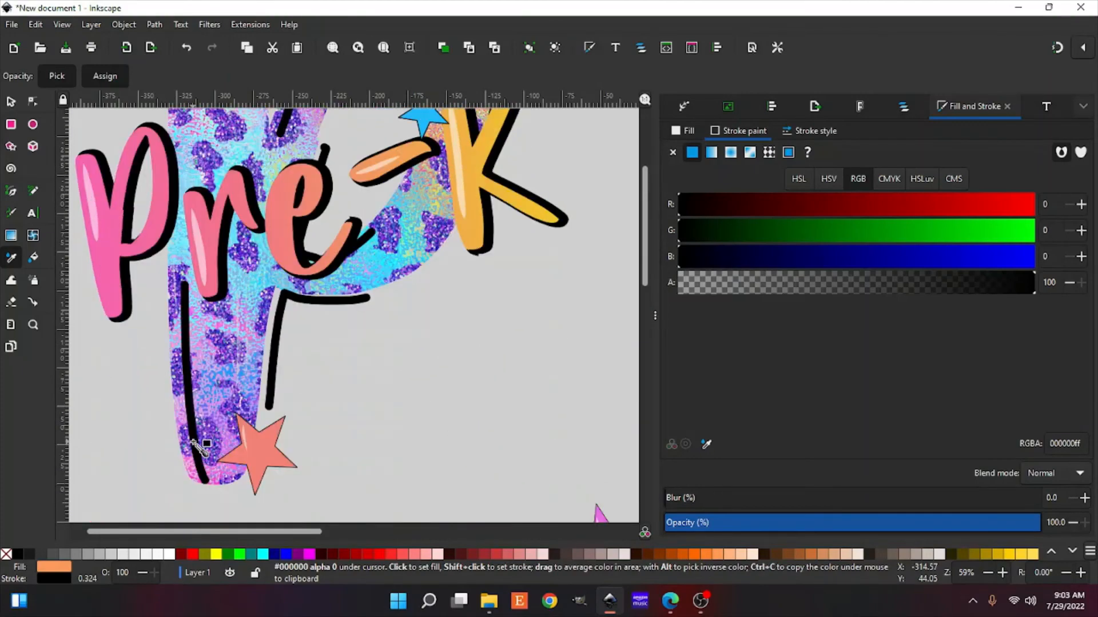
{"action": "scroll", "coordinate": [199, 449], "scroll_direction": "up", "scroll_amount": 6}
{"action": "scroll", "coordinate": [199, 449], "scroll_direction": "up", "scroll_amount": 2}
{"action": "scroll", "coordinate": [199, 448], "scroll_direction": "down", "scroll_amount": 9}
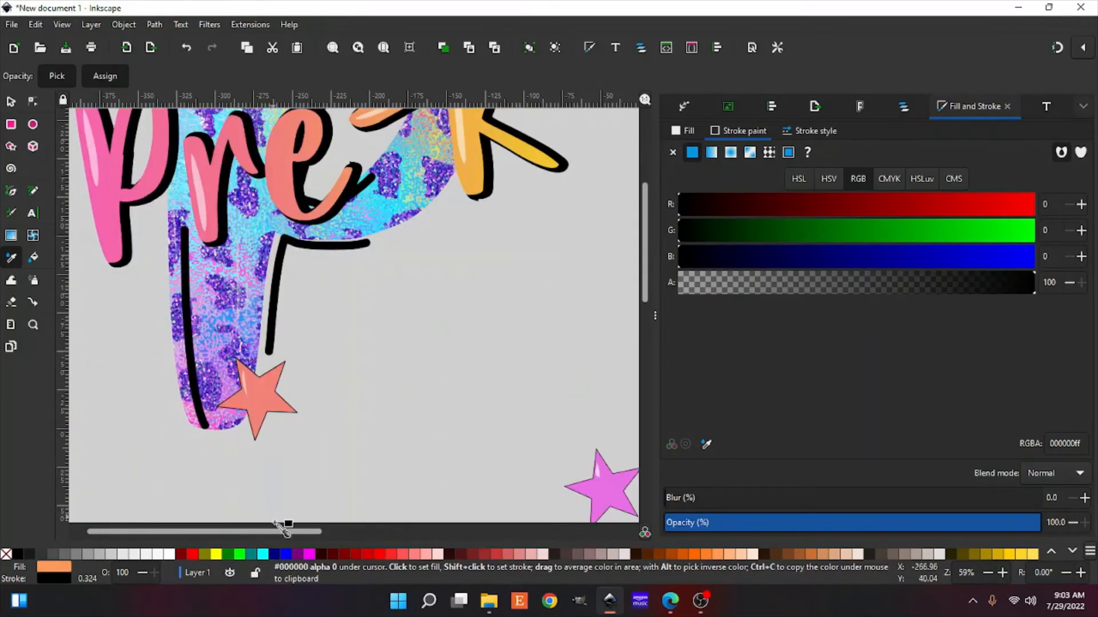
{"action": "left_click_drag", "start_coordinate": [274, 533], "coordinate": [411, 536]}
{"action": "scroll", "coordinate": [380, 510], "scroll_direction": "down", "scroll_amount": 12}
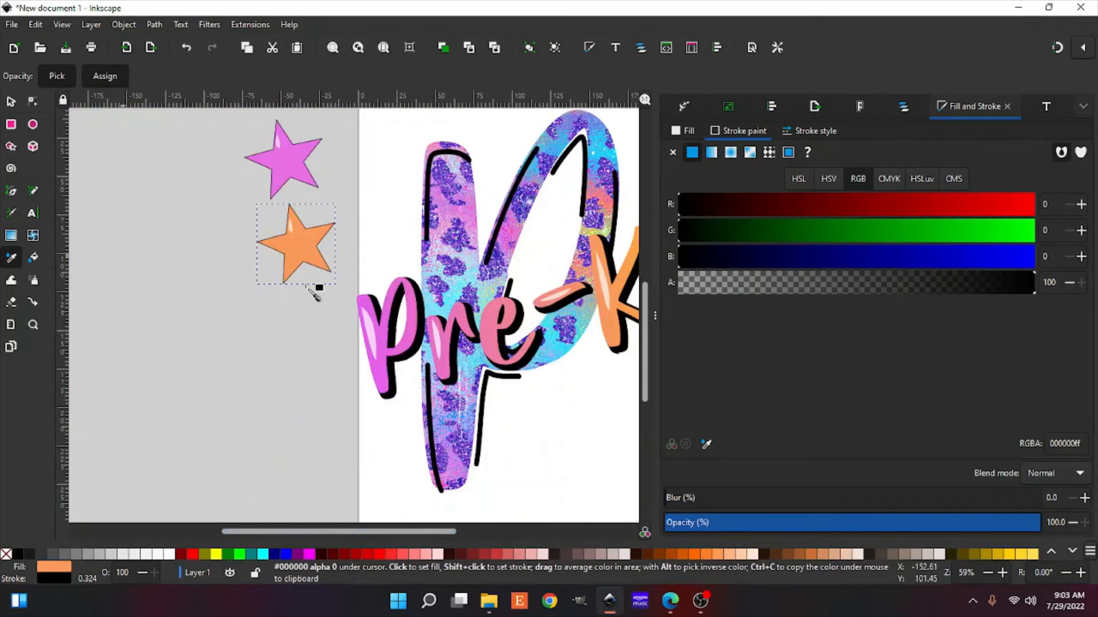
- Duplicate the orange star together with its highlight and place the copy below it
{"action": "left_click", "coordinate": [10, 103]}
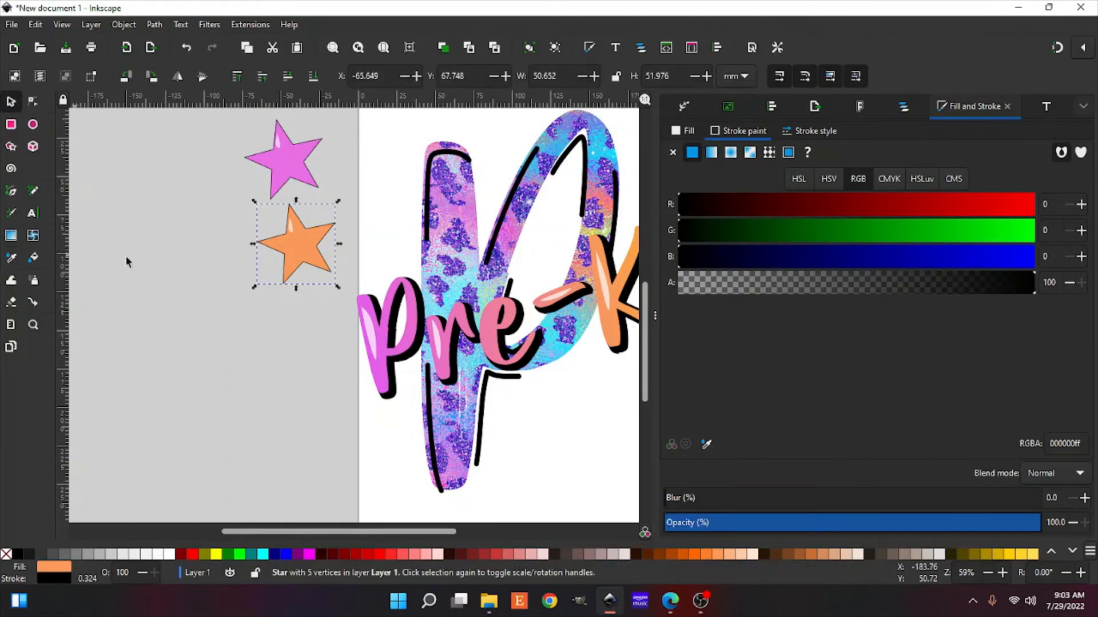
{"action": "right_click", "coordinate": [299, 259]}
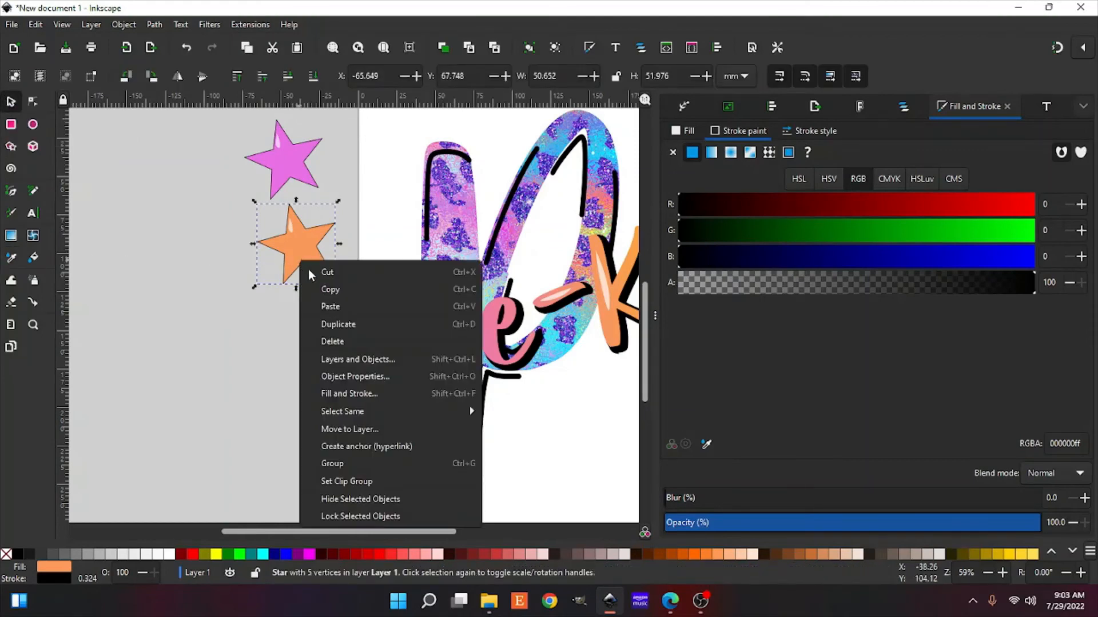
{"action": "left_click", "coordinate": [291, 230]}
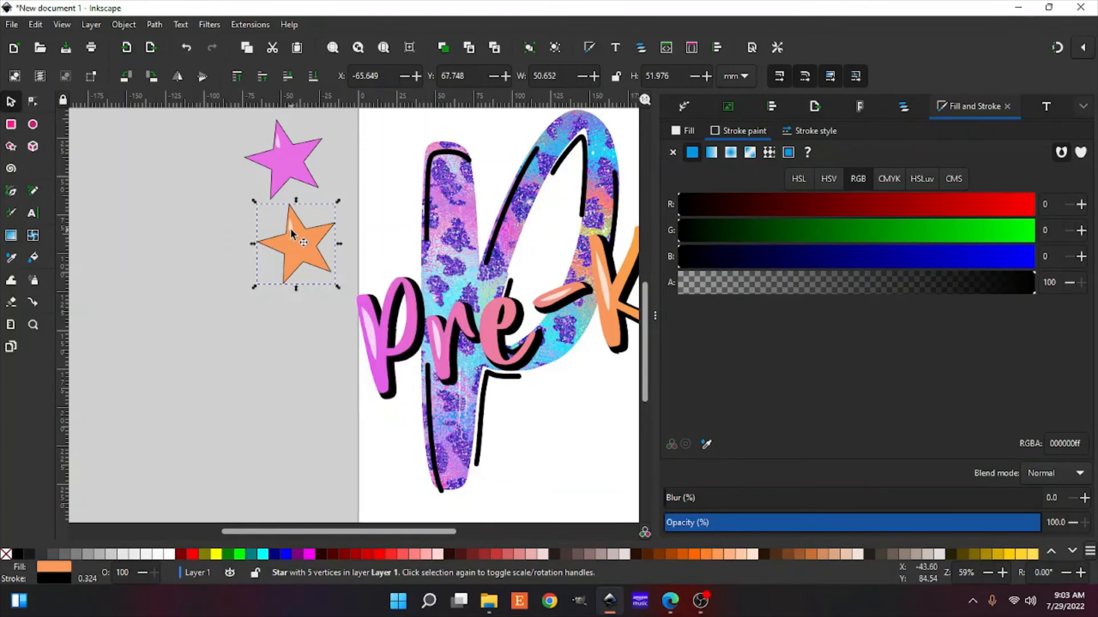
{"action": "key", "text": "shift"}
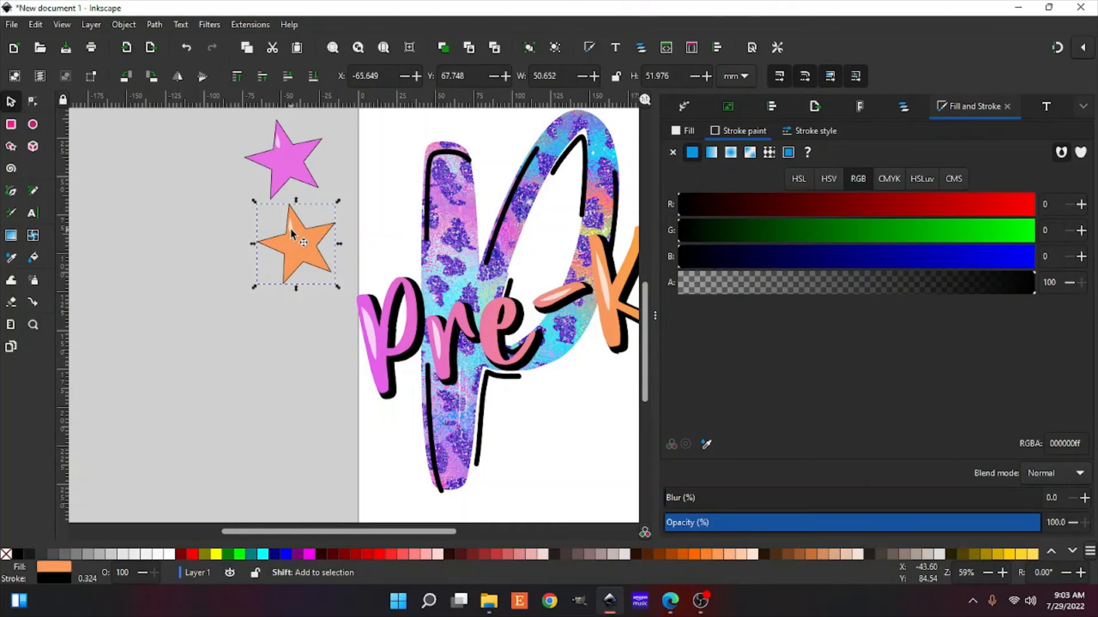
{"action": "left_click", "coordinate": [290, 228], "text": "shift"}
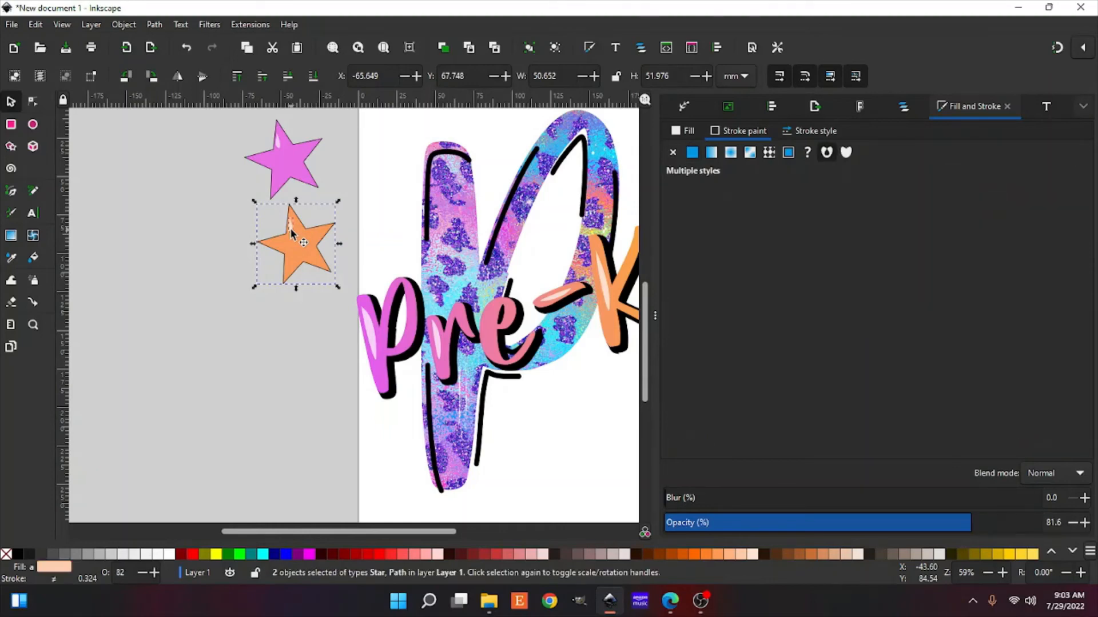
{"action": "right_click", "coordinate": [301, 262]}
{"action": "left_click", "coordinate": [343, 326]}
{"action": "left_click_drag", "start_coordinate": [299, 261], "coordinate": [282, 379]}
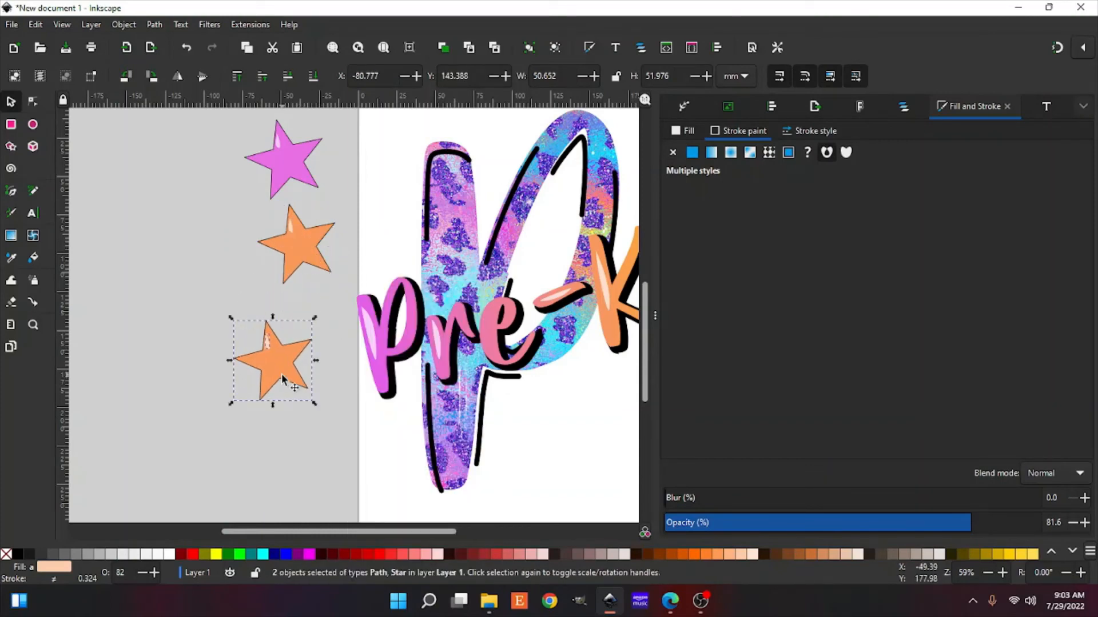
{"action": "left_click", "coordinate": [252, 443]}
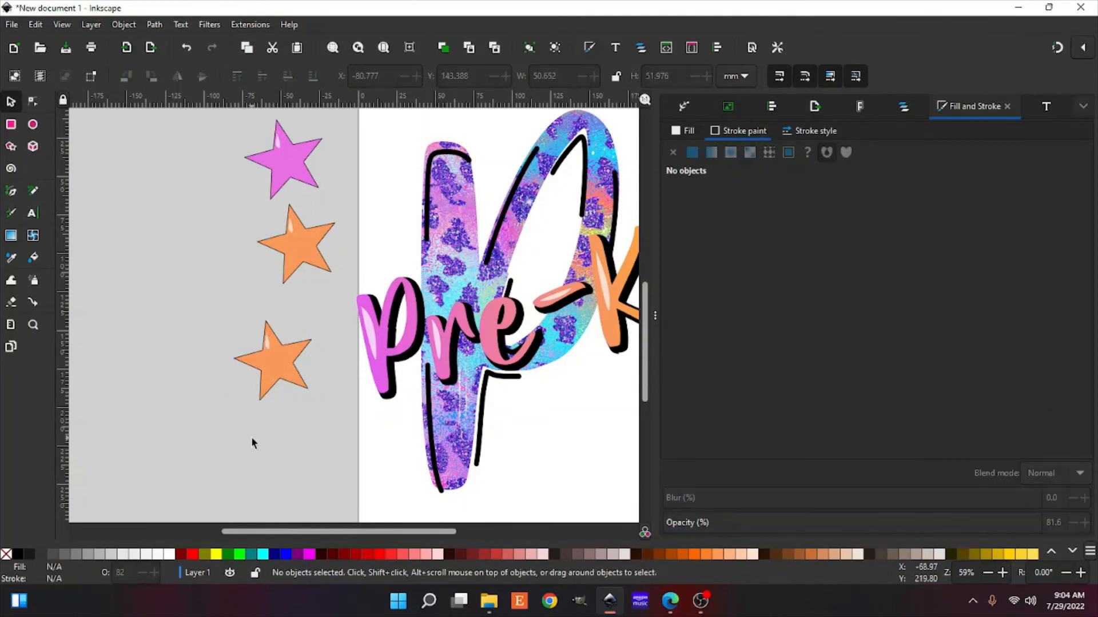
- Fill the lowest star with a cyan sampled from the P's leopard pattern using the color picker
{"action": "left_click", "coordinate": [282, 388]}
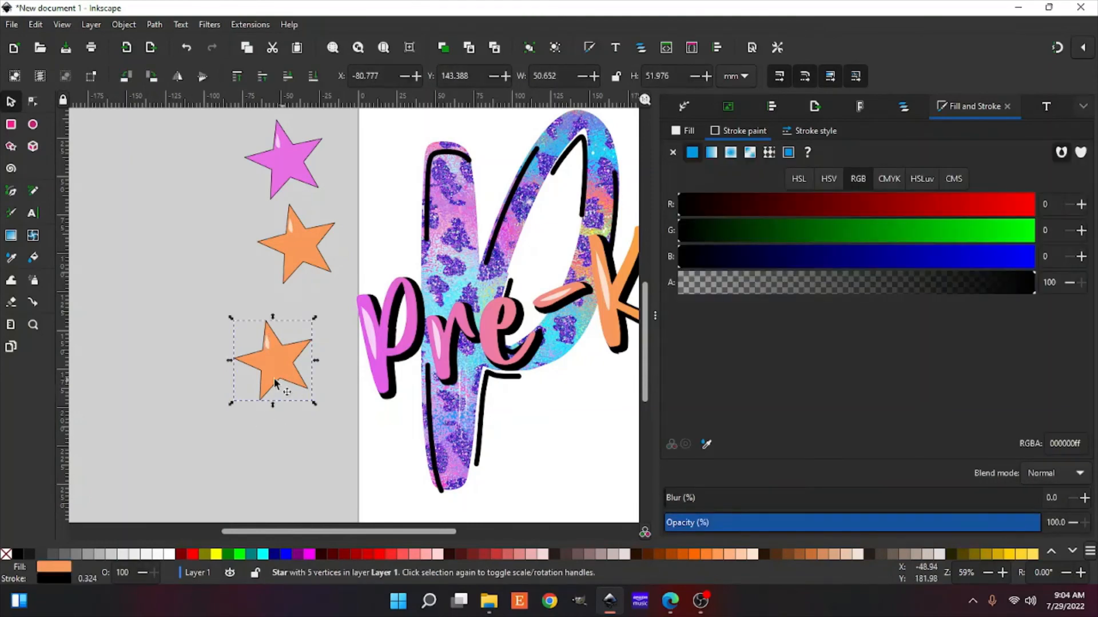
{"action": "left_click", "coordinate": [10, 260]}
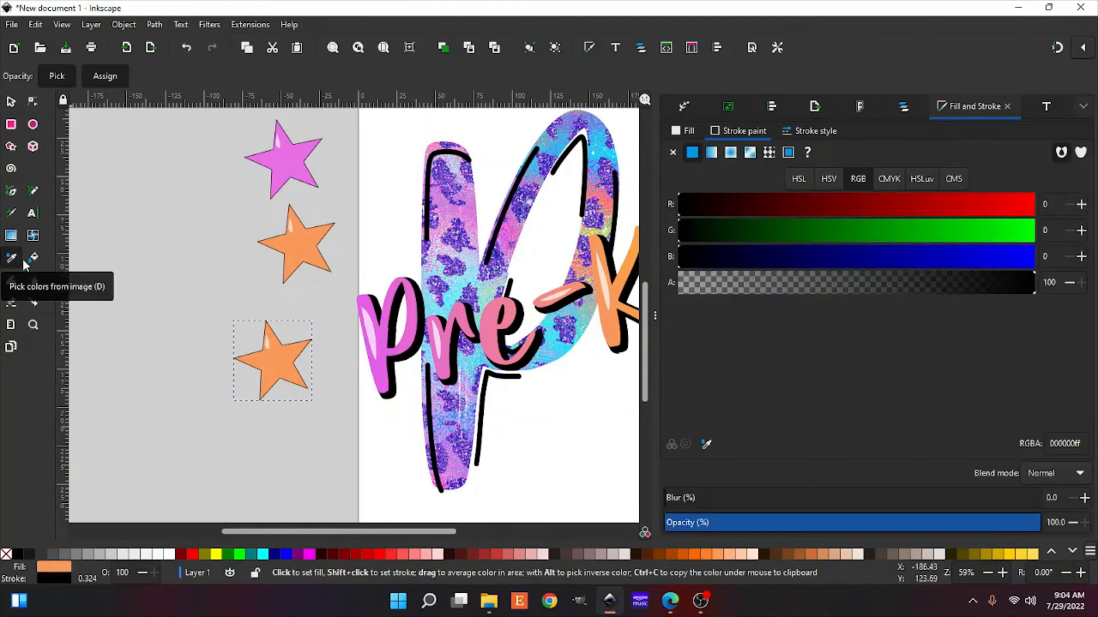
{"action": "left_click", "coordinate": [469, 296]}
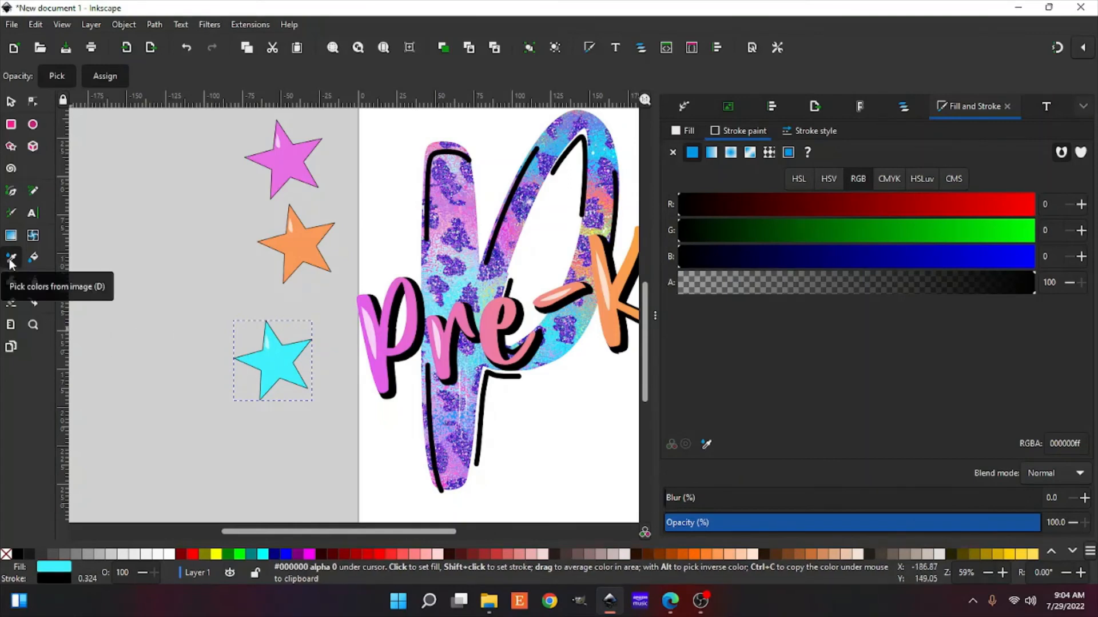
- Duplicate the cyan star together with its highlight and place the copy to the left of the orange star
{"action": "left_click", "coordinate": [11, 103]}
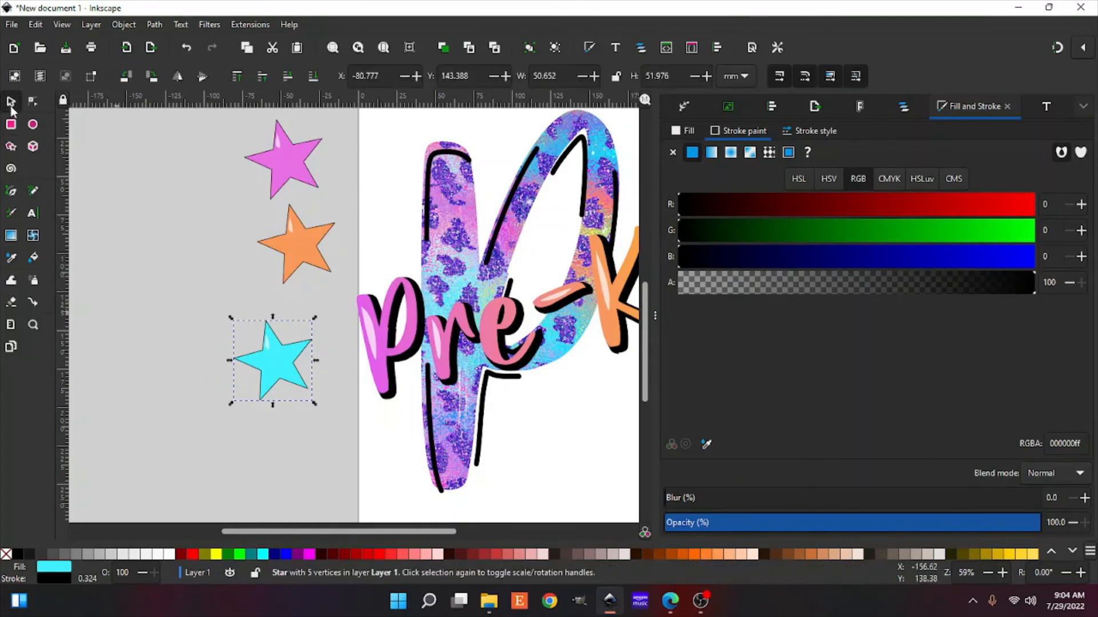
{"action": "left_click", "coordinate": [271, 349], "text": "shift"}
{"action": "right_click", "coordinate": [269, 349]}
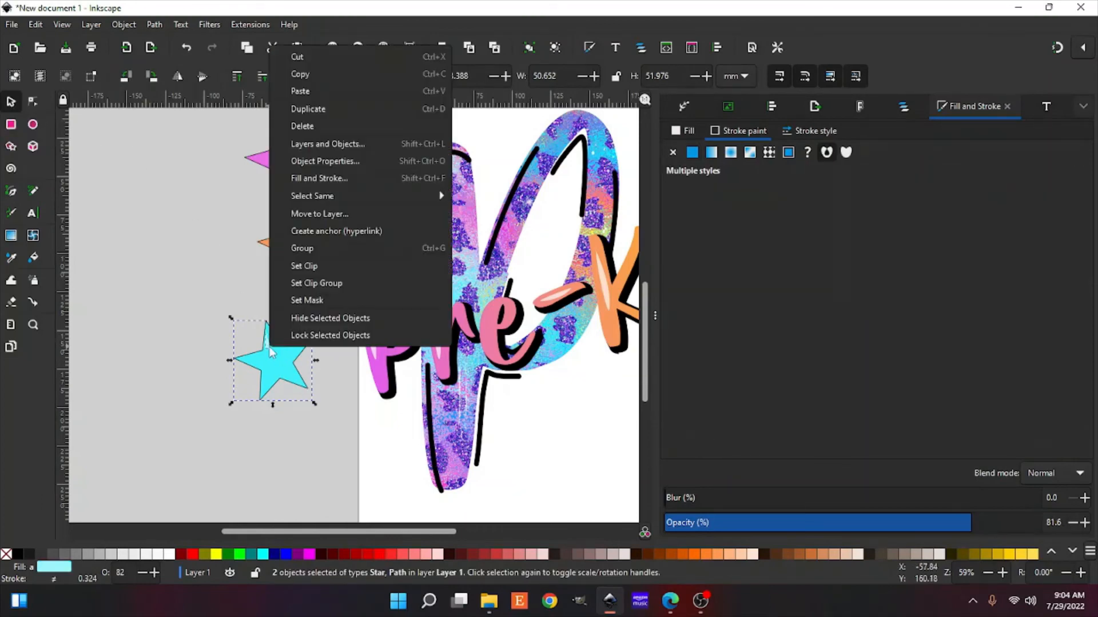
{"action": "left_click", "coordinate": [353, 110]}
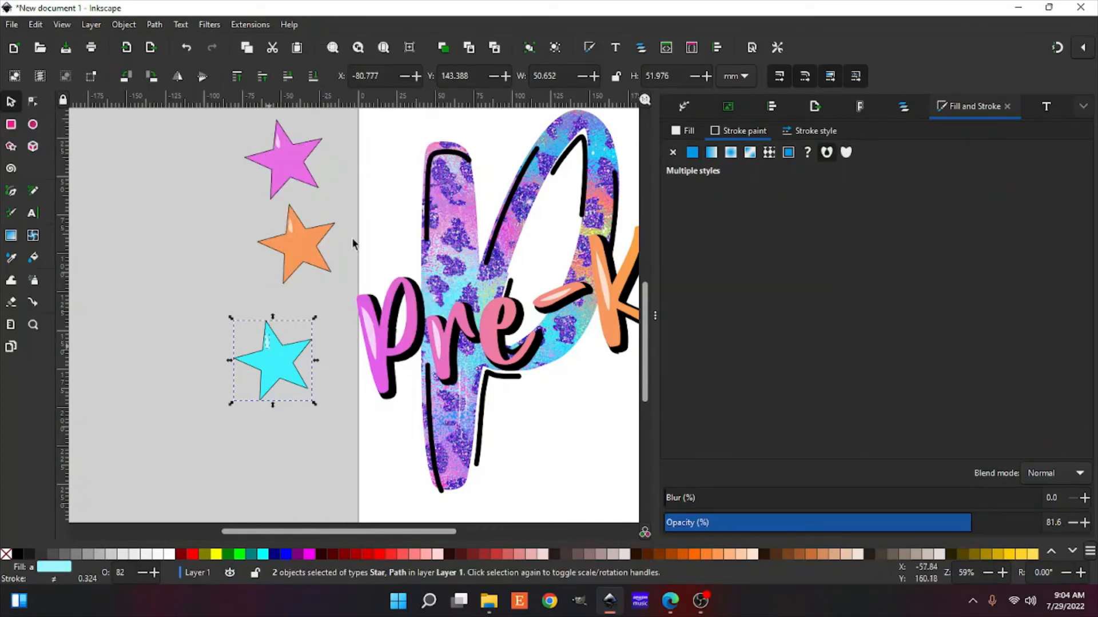
{"action": "left_click_drag", "start_coordinate": [258, 375], "coordinate": [192, 247]}
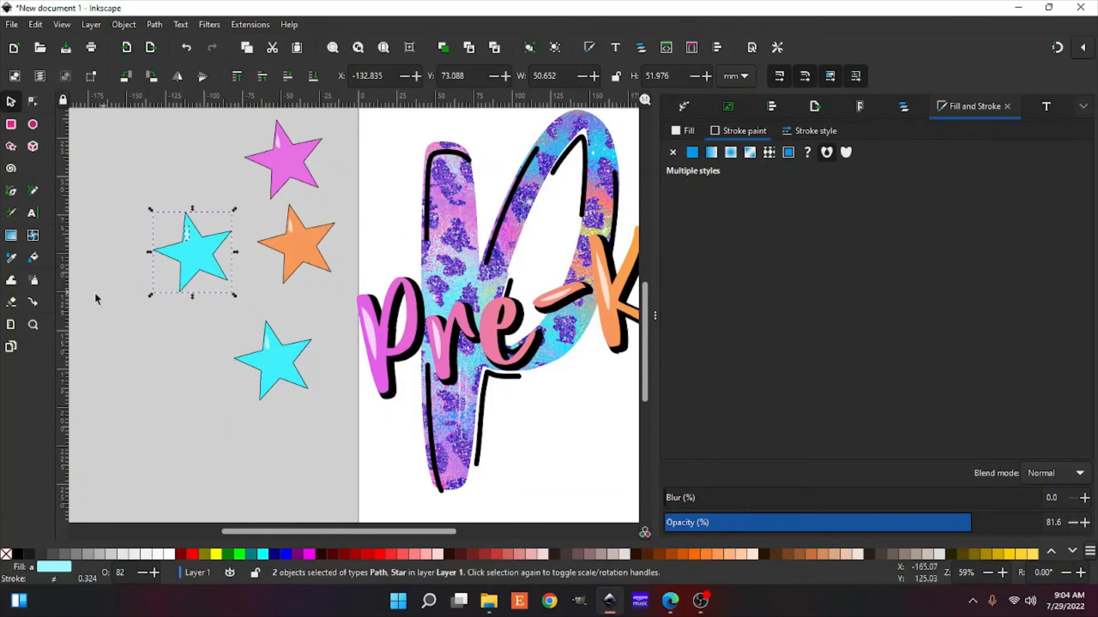
- Fill the copied cyan star left of the orange star with a light green sampled from the P's leopard pattern
{"action": "left_click", "coordinate": [12, 259]}
{"action": "key", "text": "s"}
{"action": "left_click", "coordinate": [161, 317]}
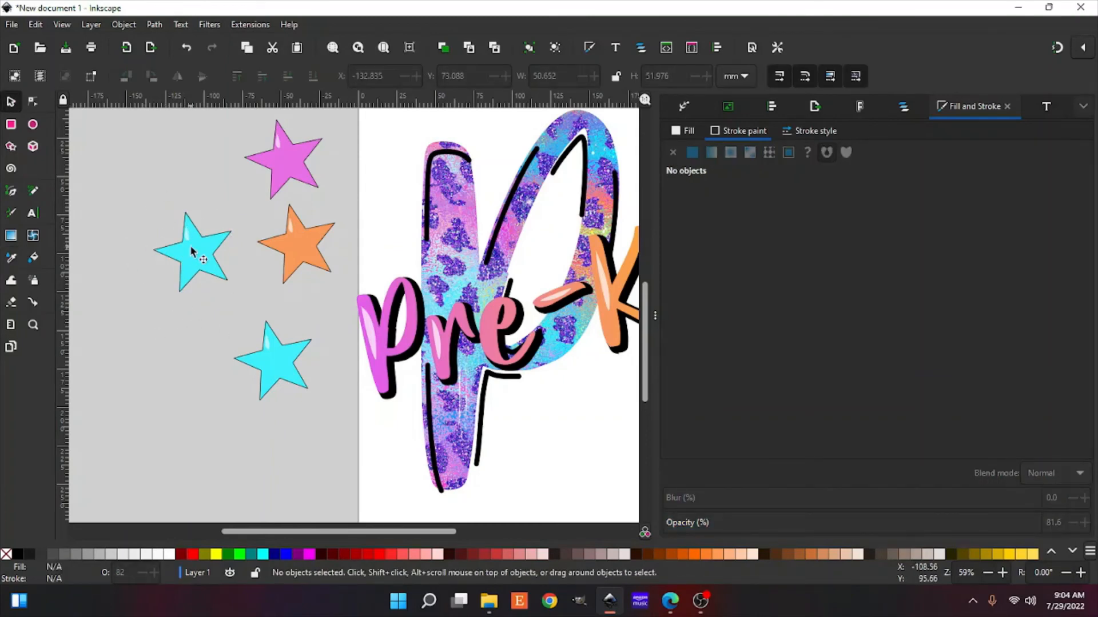
{"action": "left_click", "coordinate": [199, 269]}
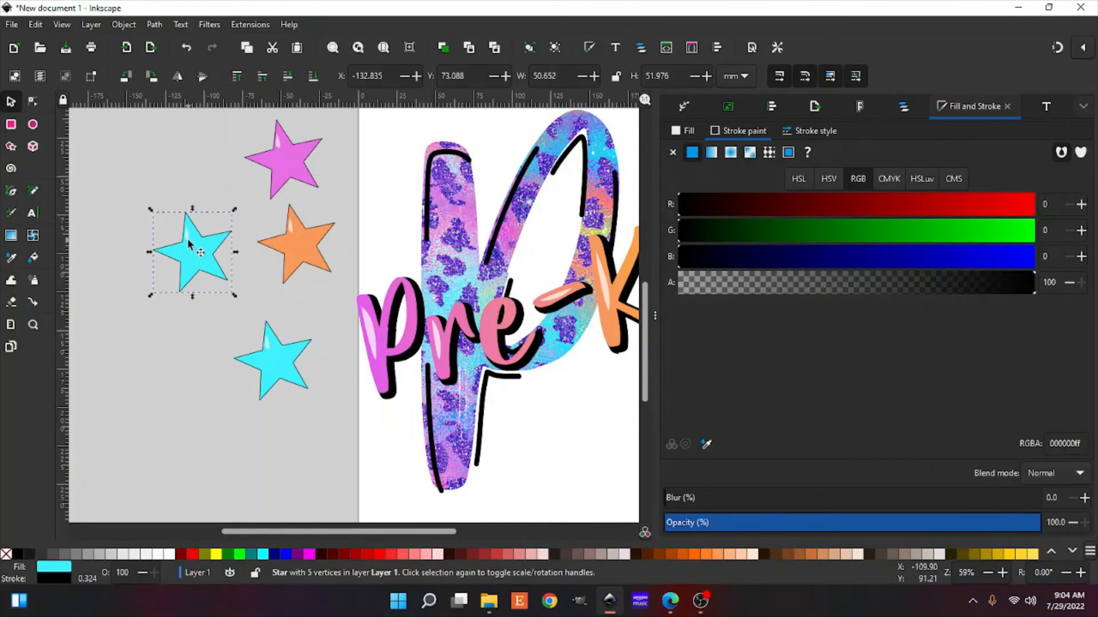
{"action": "left_click_drag", "start_coordinate": [189, 240], "coordinate": [192, 238]}
{"action": "left_click", "coordinate": [201, 272]}
{"action": "left_click", "coordinate": [11, 259]}
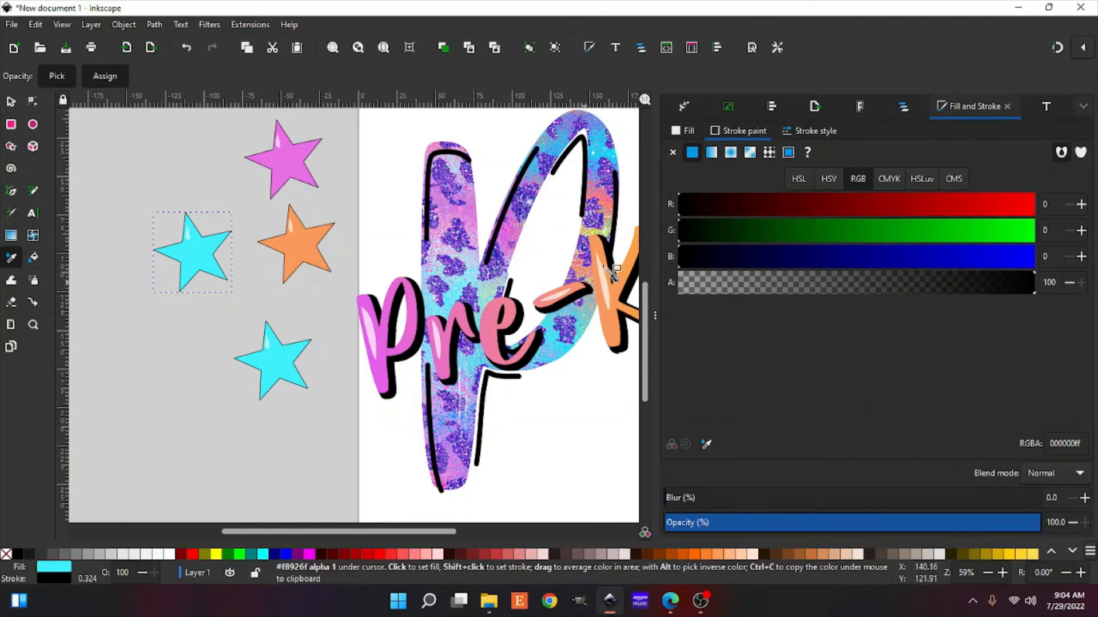
{"action": "left_click", "coordinate": [595, 233]}
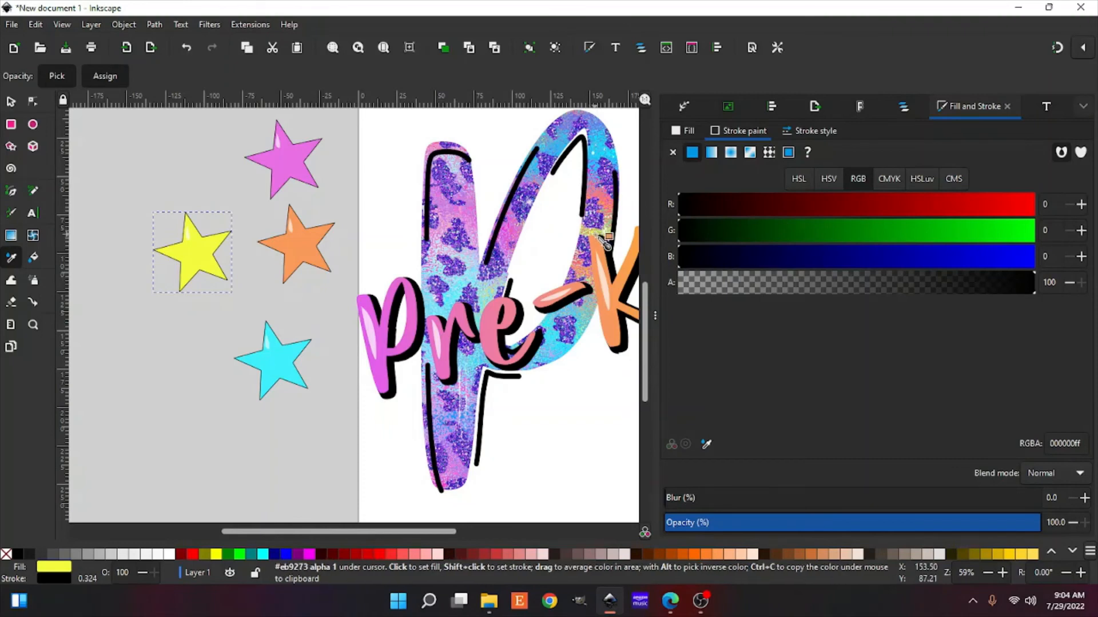
{"action": "left_click", "coordinate": [602, 240]}
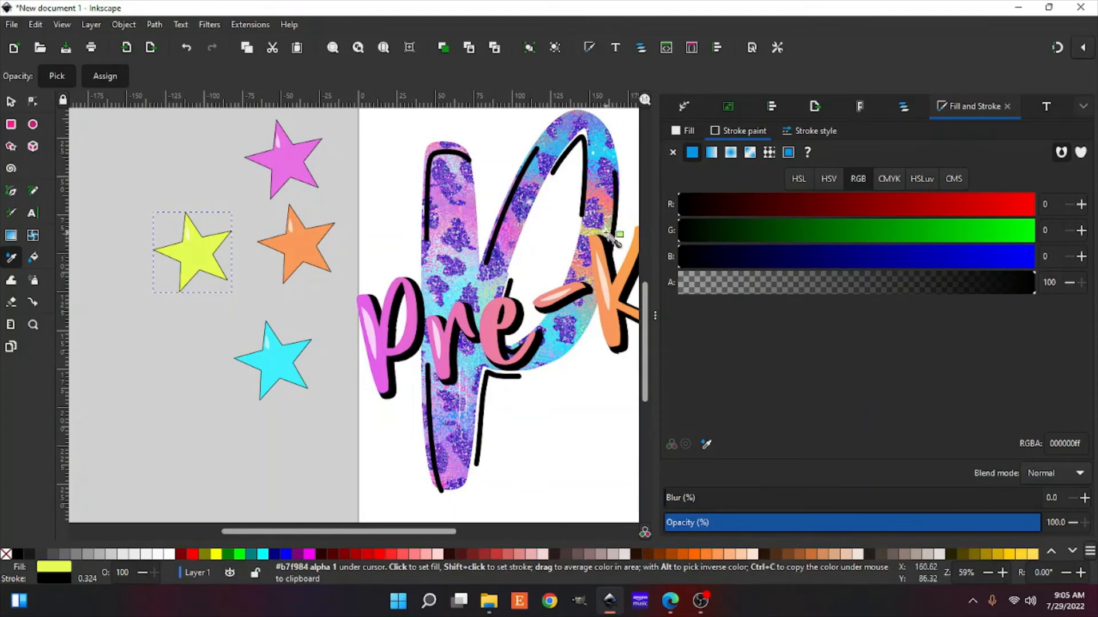
{"action": "left_click", "coordinate": [607, 232]}
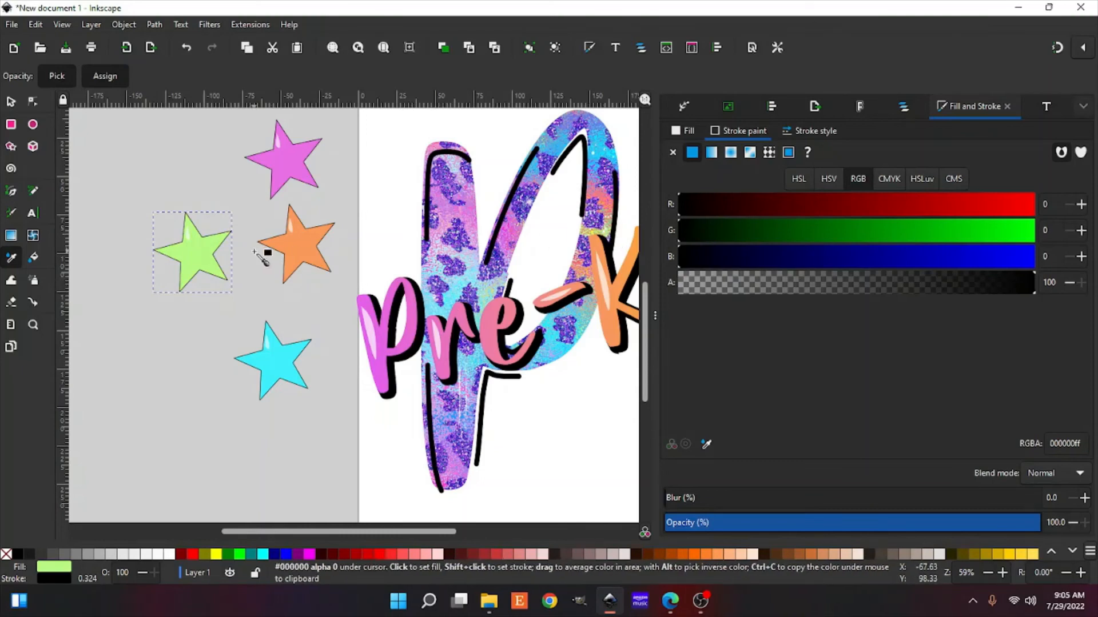
- Group the light green star with its highlight
{"action": "key", "text": "minus"}
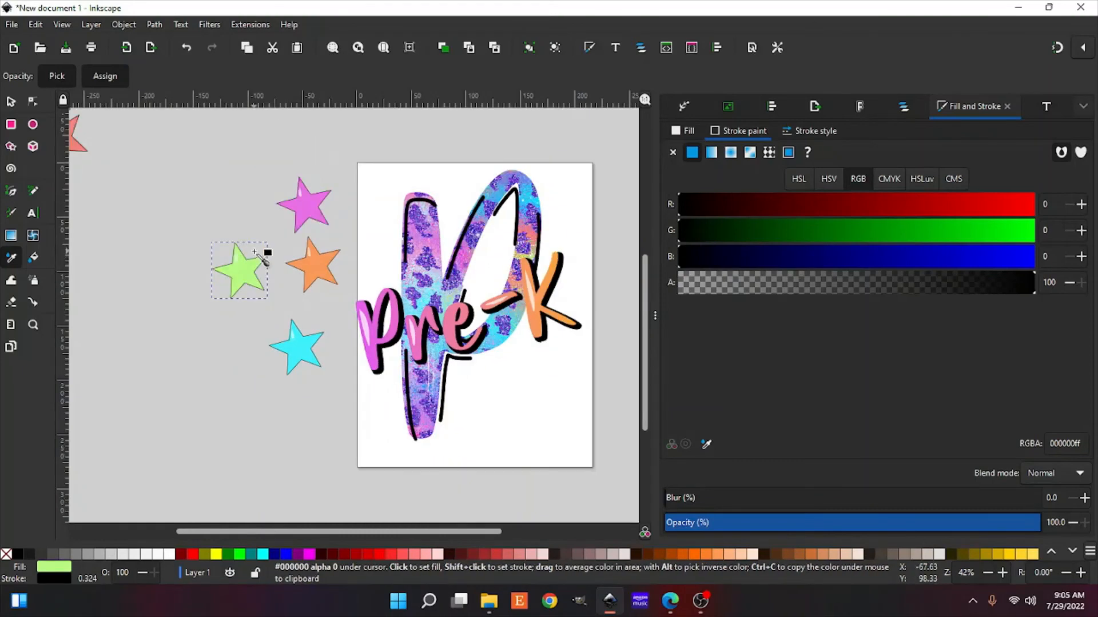
{"action": "left_click", "coordinate": [10, 103]}
{"action": "mouse_move", "coordinate": [180, 214]}
{"action": "left_mouse_down"}
{"action": "mouse_move", "coordinate": [256, 307]}
{"action": "mouse_move", "coordinate": [281, 317]}
{"action": "mouse_move", "coordinate": [192, 277]}
{"action": "left_mouse_up"}
{"action": "right_click", "coordinate": [246, 279]}
{"action": "left_click", "coordinate": [284, 479]}
- Group the magenta star with its highlight and the orange star with its own highlight, as two separate groups
{"action": "left_click_drag", "start_coordinate": [260, 148], "coordinate": [343, 241]}
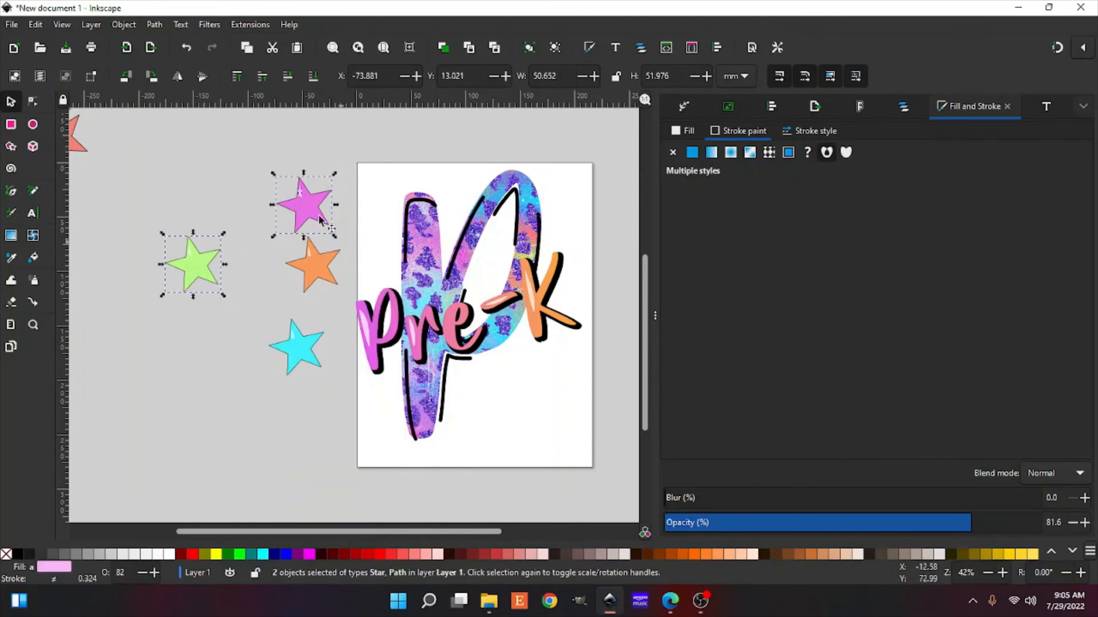
{"action": "right_click", "coordinate": [320, 220]}
{"action": "left_click", "coordinate": [348, 423]}
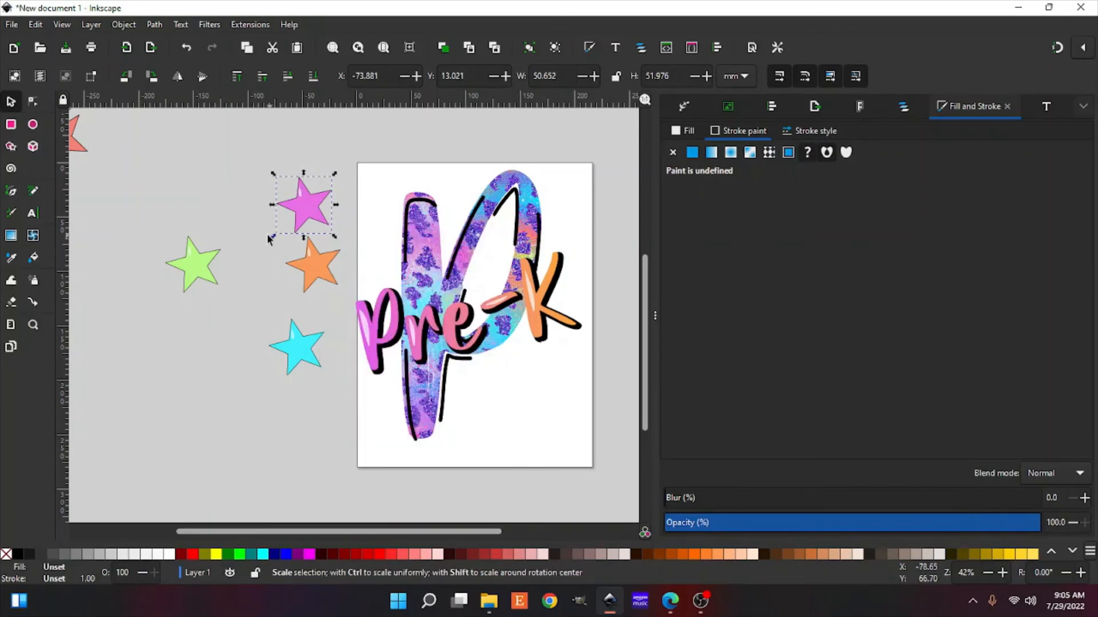
{"action": "left_click_drag", "start_coordinate": [267, 235], "coordinate": [351, 295]}
{"action": "right_click", "coordinate": [325, 272]}
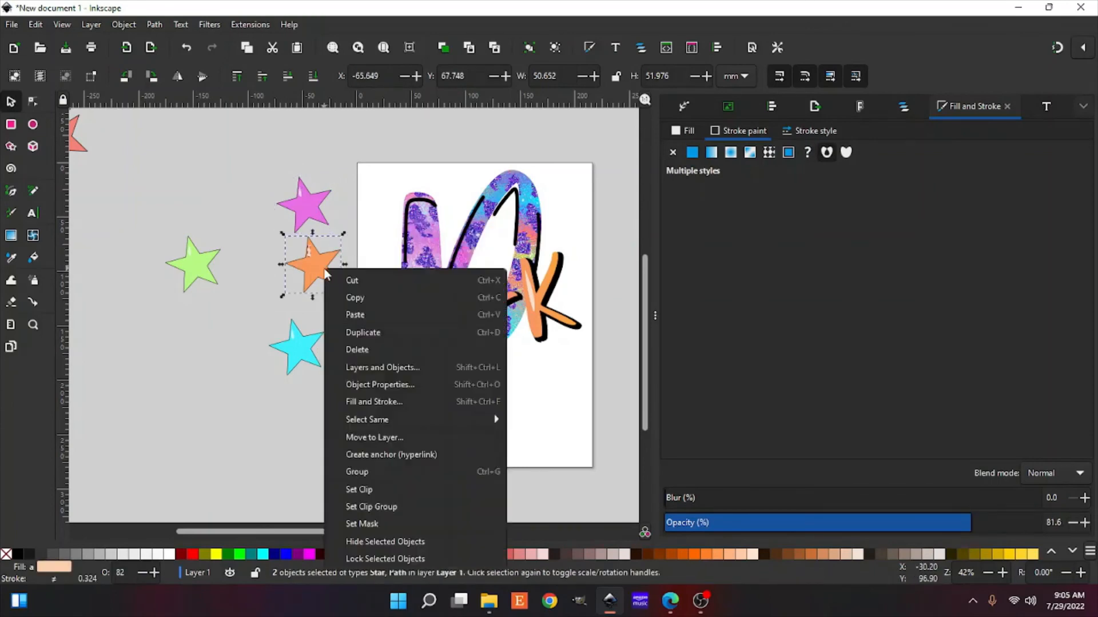
{"action": "left_click", "coordinate": [359, 472]}
- Group the cyan star with its highlight
{"action": "left_click_drag", "start_coordinate": [253, 296], "coordinate": [348, 407]}
{"action": "left_click", "coordinate": [286, 403]}
{"action": "key", "text": "plus"}
{"action": "key", "text": "plus"}
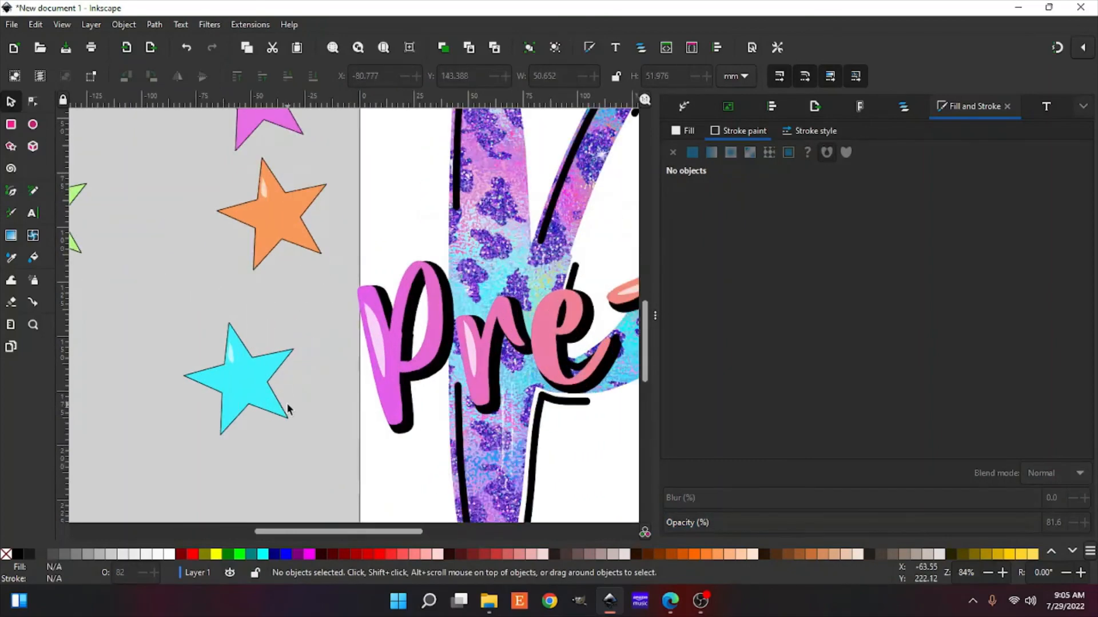
{"action": "key", "text": "plus"}
{"action": "key", "text": "plus"}
{"action": "key", "text": "minus"}
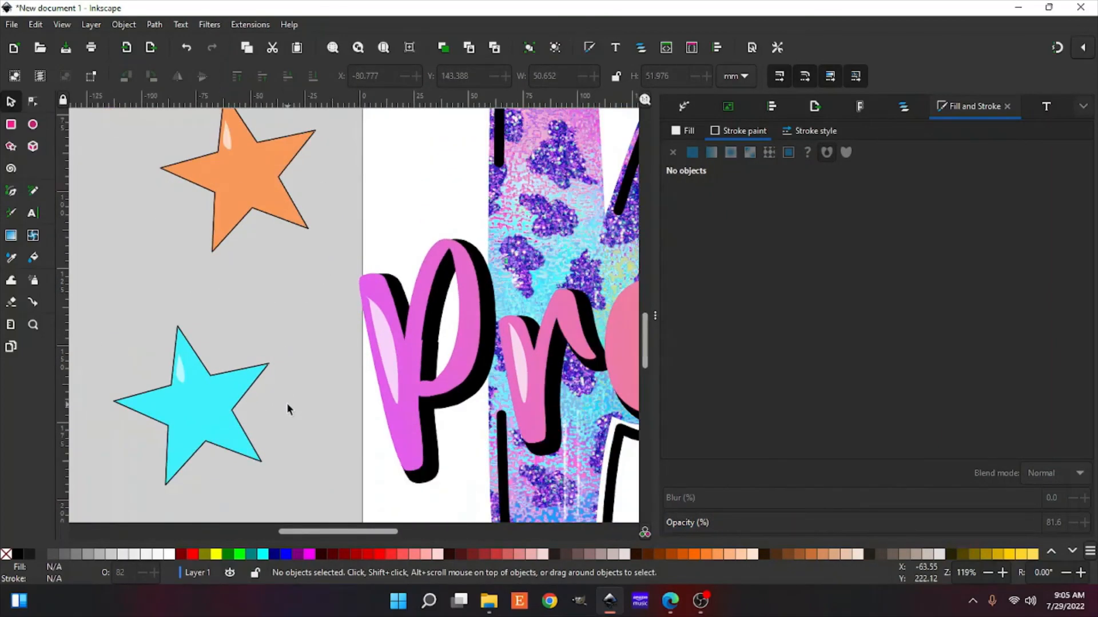
{"action": "key", "text": "minus"}
{"action": "left_click_drag", "start_coordinate": [260, 309], "coordinate": [360, 409]}
{"action": "right_click", "coordinate": [312, 357]}
{"action": "left_click", "coordinate": [346, 256]}
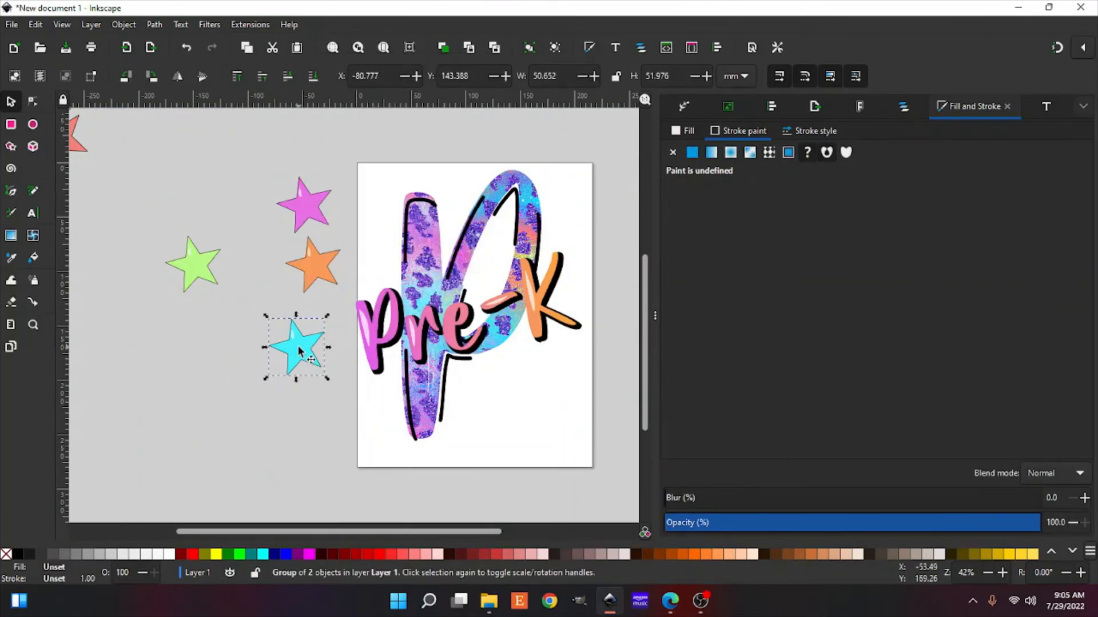
- Shrink the orange star to about 22 mm wide and rearrange the magenta, orange and cyan stars closer together beside the page
{"action": "left_click_drag", "start_coordinate": [321, 215], "coordinate": [299, 214]}
{"action": "left_click", "coordinate": [333, 269]}
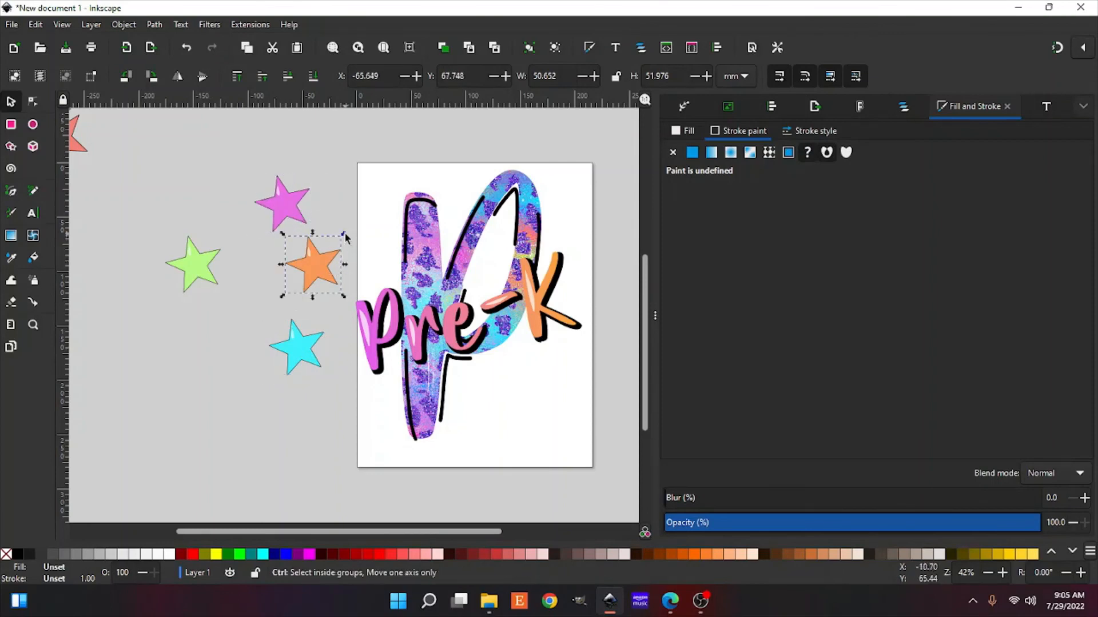
{"action": "mouse_move", "coordinate": [345, 235]}
{"action": "left_mouse_down"}
{"action": "mouse_move", "coordinate": [313, 266]}
{"action": "mouse_move", "coordinate": [361, 235]}
{"action": "mouse_move", "coordinate": [344, 235]}
{"action": "left_mouse_up"}
{"action": "left_click_drag", "start_coordinate": [298, 347], "coordinate": [265, 288]}
- Shrink the light green star to about 30 mm wide and place it closer to the magenta and cyan stars
{"action": "left_click", "coordinate": [199, 260]}
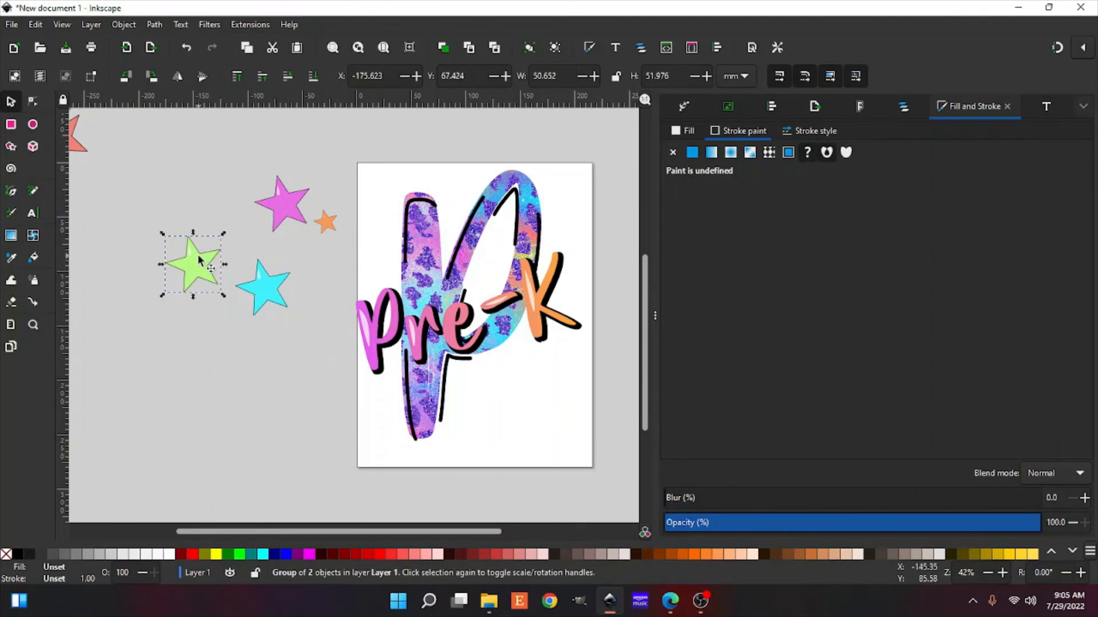
{"action": "left_click_drag", "start_coordinate": [224, 234], "coordinate": [250, 228]}
{"action": "left_click", "coordinate": [236, 228]}
{"action": "left_click", "coordinate": [326, 223]}
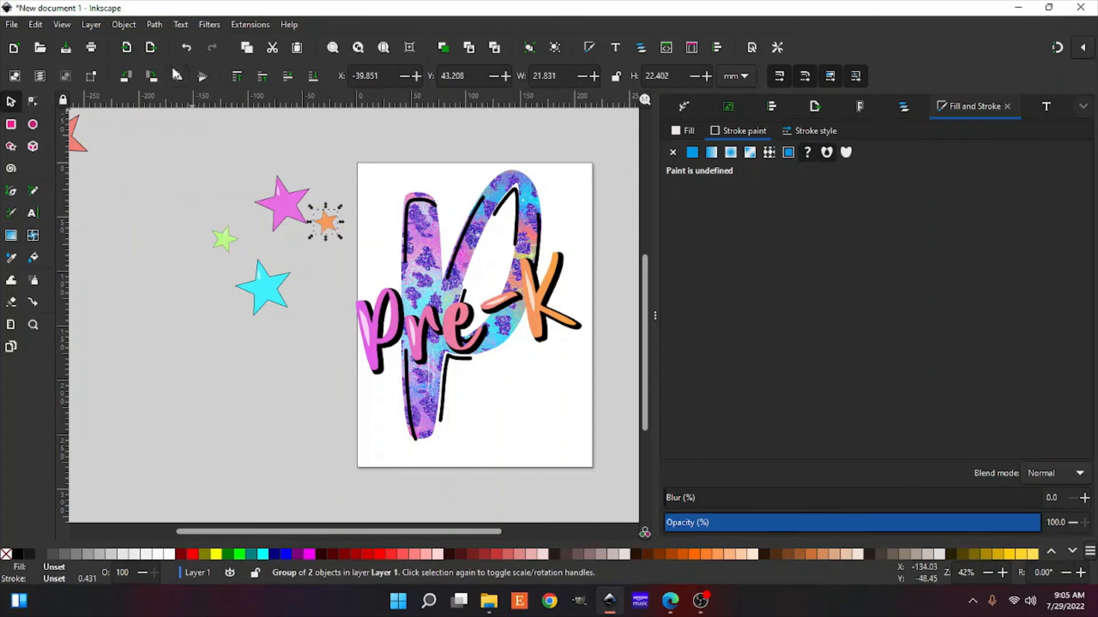
{"action": "left_click", "coordinate": [289, 200]}
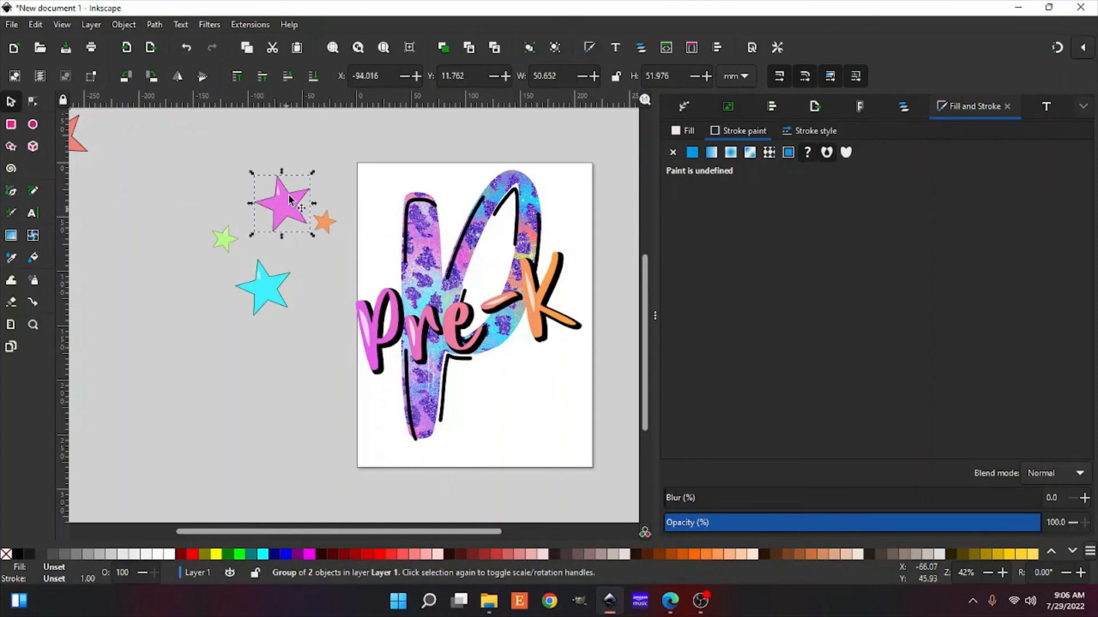
{"action": "left_click", "coordinate": [286, 202]}
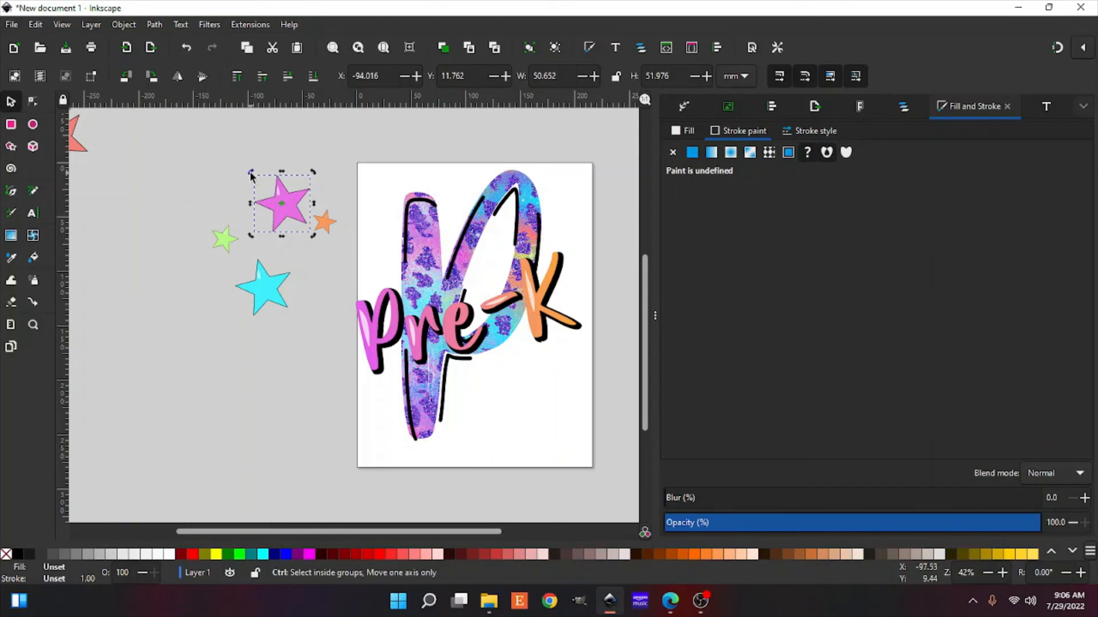
{"action": "mouse_move", "coordinate": [253, 172]}
{"action": "left_mouse_down"}
{"action": "mouse_move", "coordinate": [261, 168]}
{"action": "mouse_move", "coordinate": [252, 173]}
{"action": "left_mouse_up"}
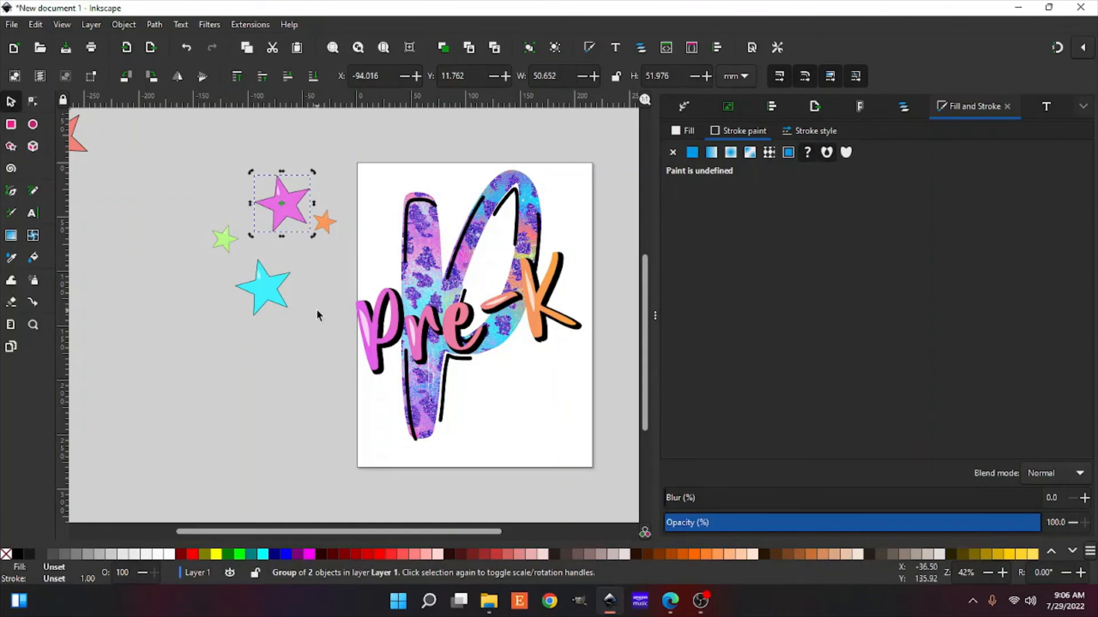
- Place the cyan star, rotated, on the upper stem of the P and the magenta star at the stem's foot
{"action": "key", "text": "minus"}
{"action": "key", "text": "minus"}
{"action": "key", "text": "minus"}
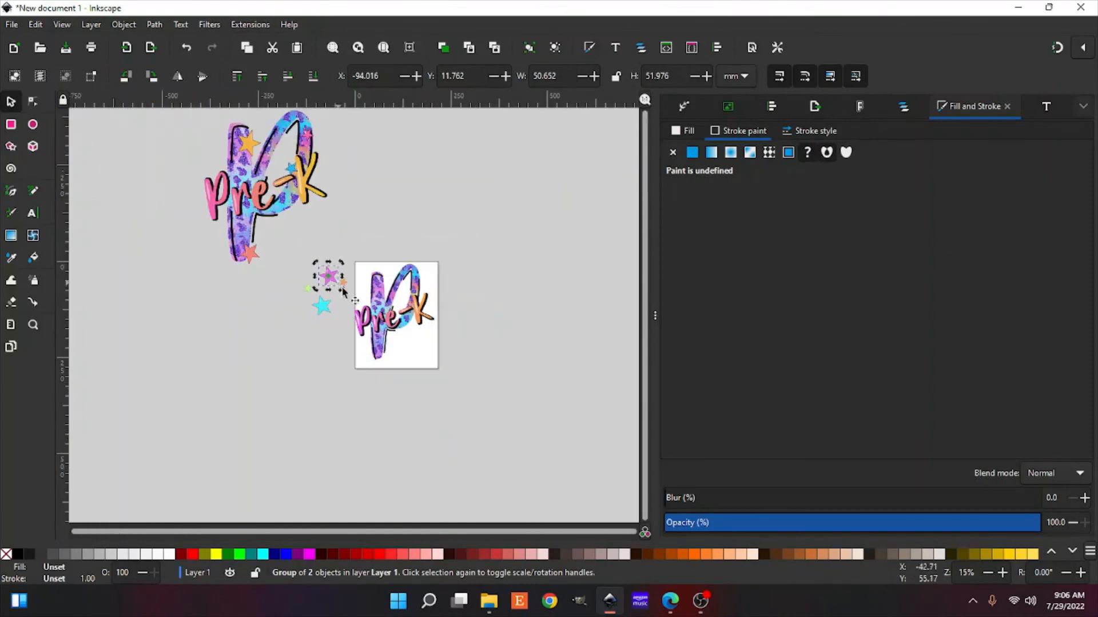
{"action": "left_click_drag", "start_coordinate": [343, 320], "coordinate": [400, 291]}
{"action": "left_click", "coordinate": [393, 292]}
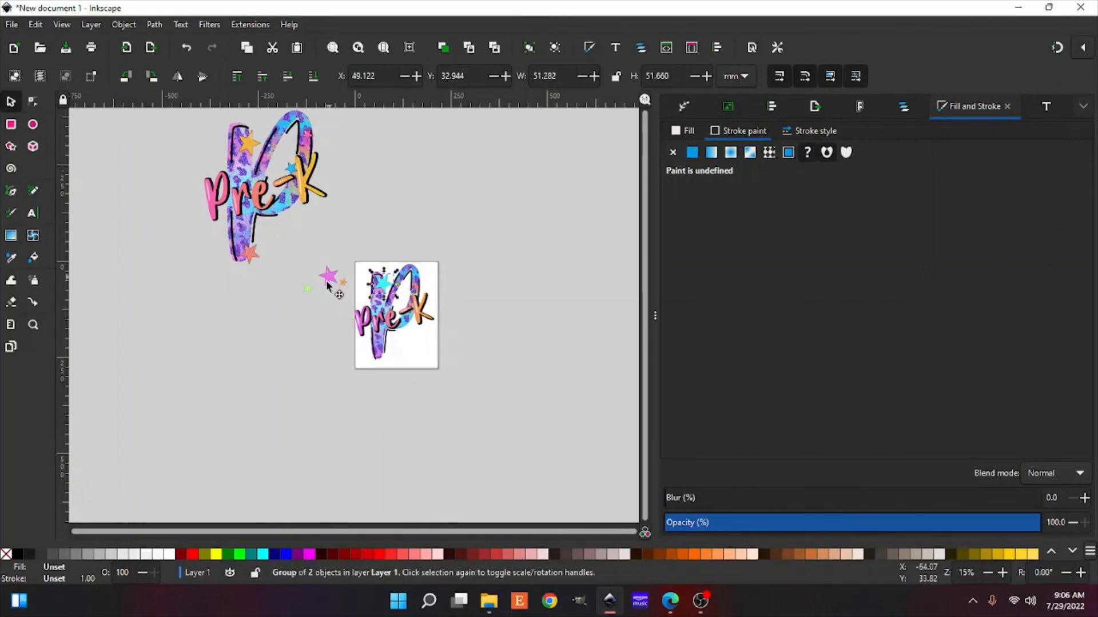
{"action": "left_click_drag", "start_coordinate": [330, 279], "coordinate": [385, 355]}
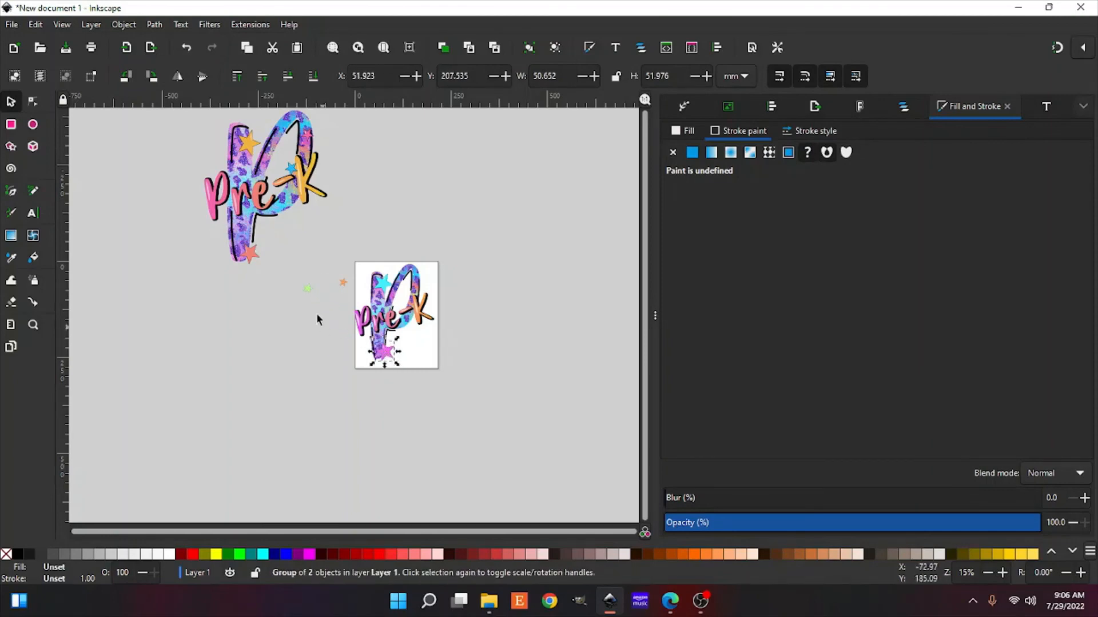
- Place the light green star inside the P's bowl above the hyphen and the orange star on the bowl's upper outer edge
{"action": "left_click", "coordinate": [310, 291]}
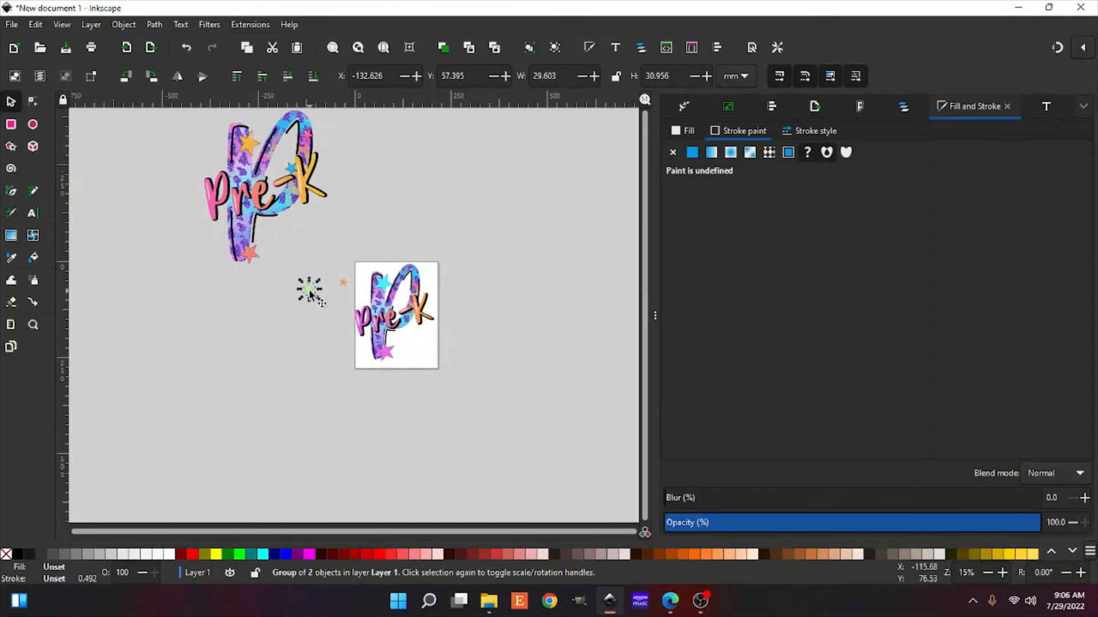
{"action": "left_click_drag", "start_coordinate": [324, 300], "coordinate": [421, 318]}
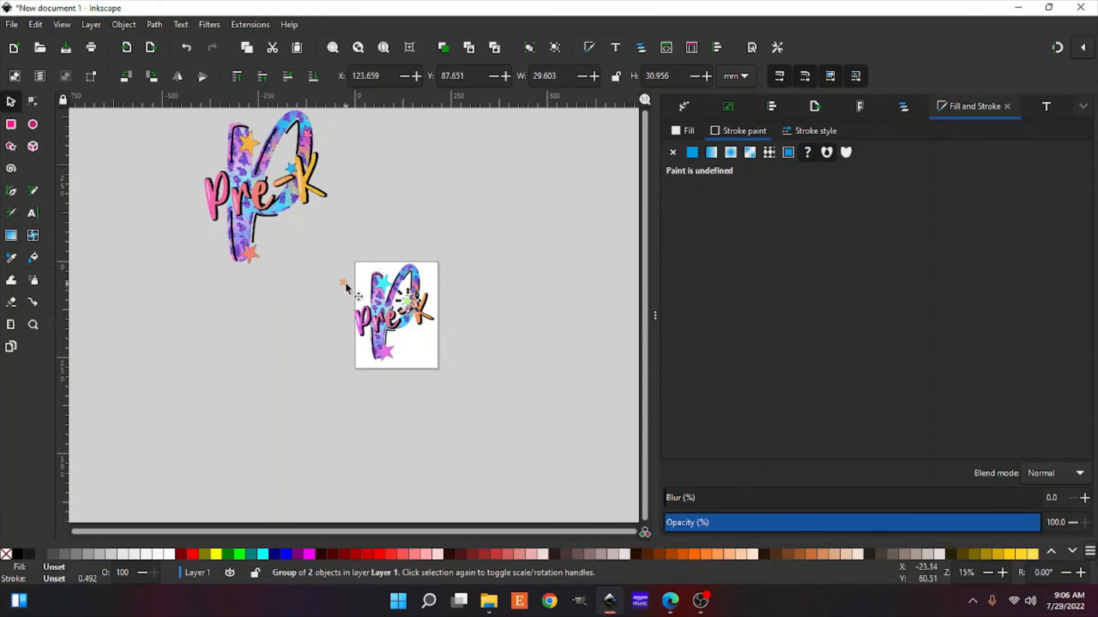
{"action": "left_click_drag", "start_coordinate": [343, 283], "coordinate": [424, 289]}
- Shrink the magenta star to about 44 mm wide and move it down onto the foot of the P
{"action": "key", "text": "plus"}
{"action": "key", "text": "plus"}
{"action": "key", "text": "plus"}
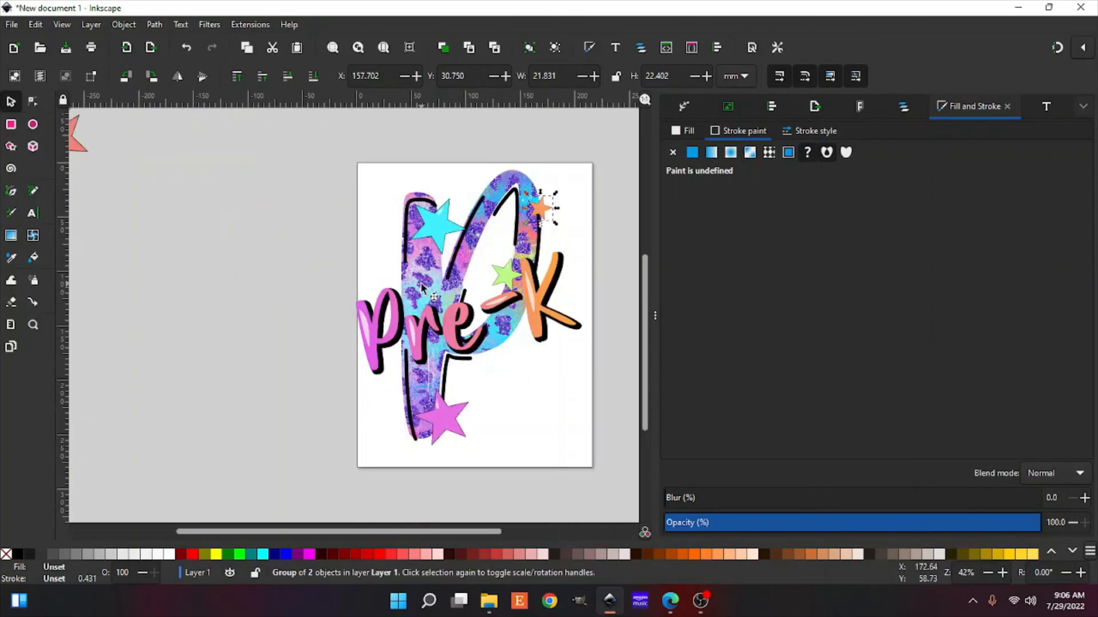
{"action": "mouse_move", "coordinate": [490, 538]}
{"action": "left_mouse_down"}
{"action": "mouse_move", "coordinate": [525, 537]}
{"action": "mouse_move", "coordinate": [493, 529]}
{"action": "left_mouse_up"}
{"action": "key", "text": "plus"}
{"action": "left_click", "coordinate": [351, 488]}
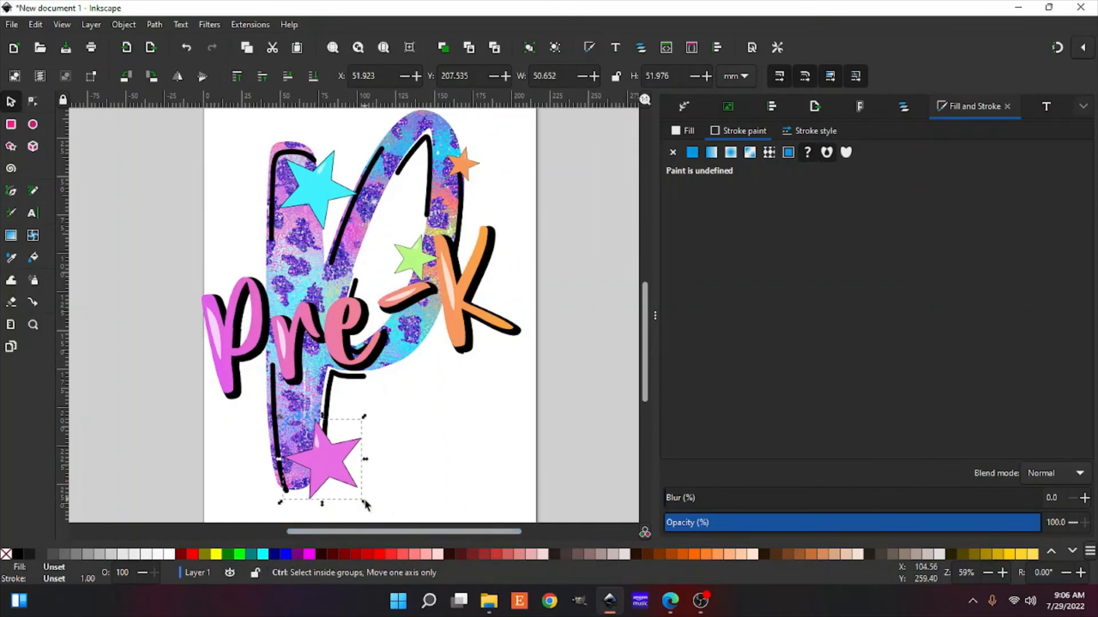
{"action": "left_click_drag", "start_coordinate": [363, 498], "coordinate": [328, 486]}
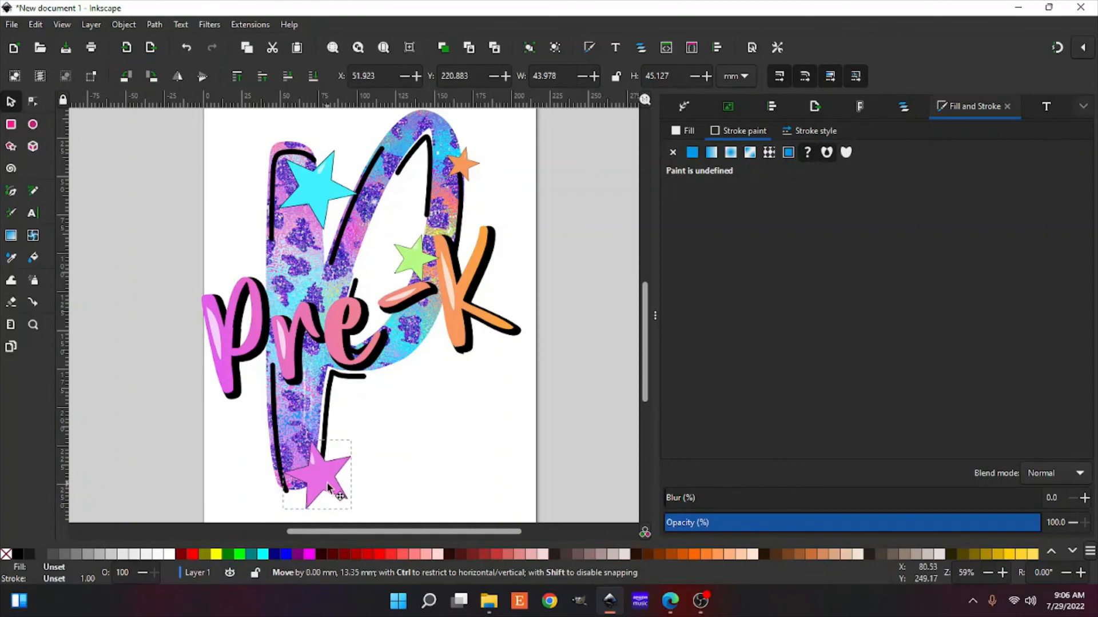
- Shrink the cyan star to about 42 mm wide and nudge it into place on the P's upper stem
{"action": "left_click", "coordinate": [345, 198]}
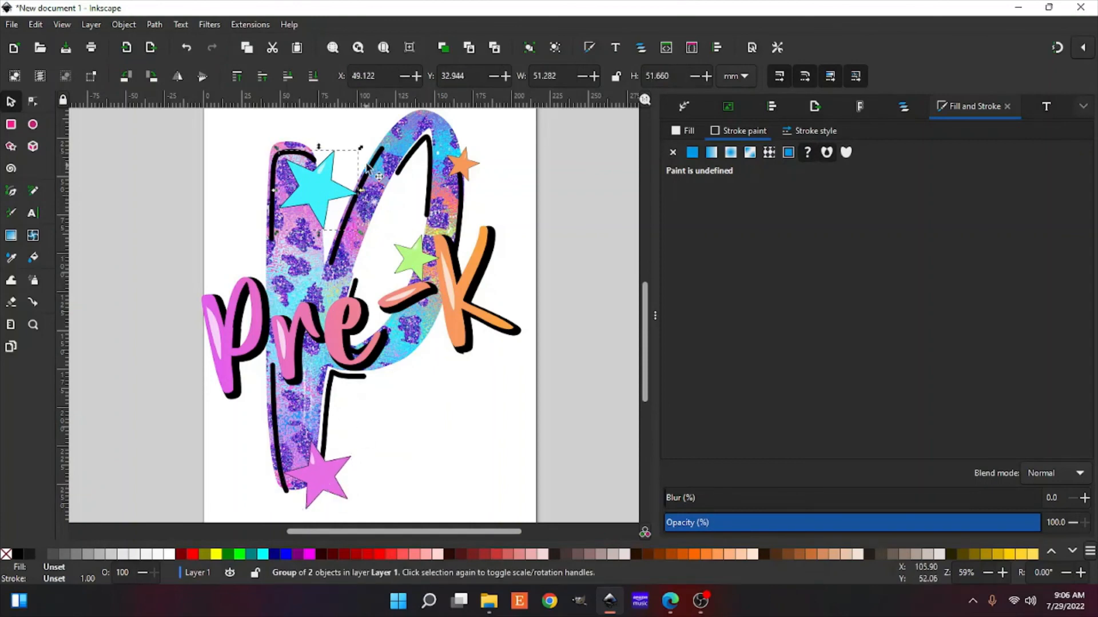
{"action": "left_click_drag", "start_coordinate": [361, 148], "coordinate": [348, 158]}
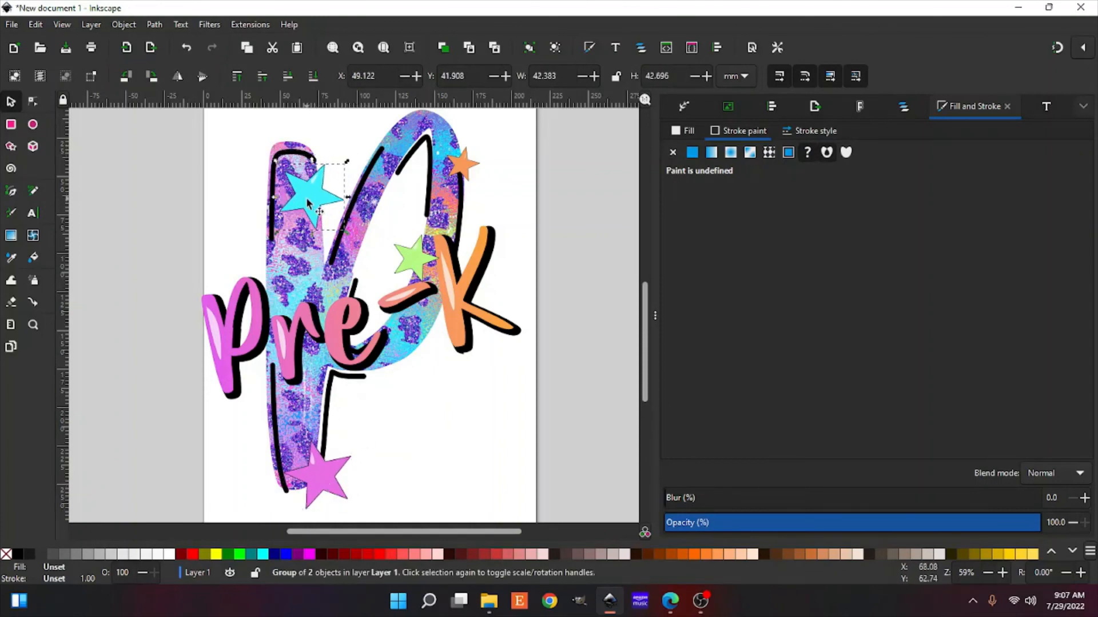
{"action": "left_click_drag", "start_coordinate": [311, 201], "coordinate": [313, 196]}
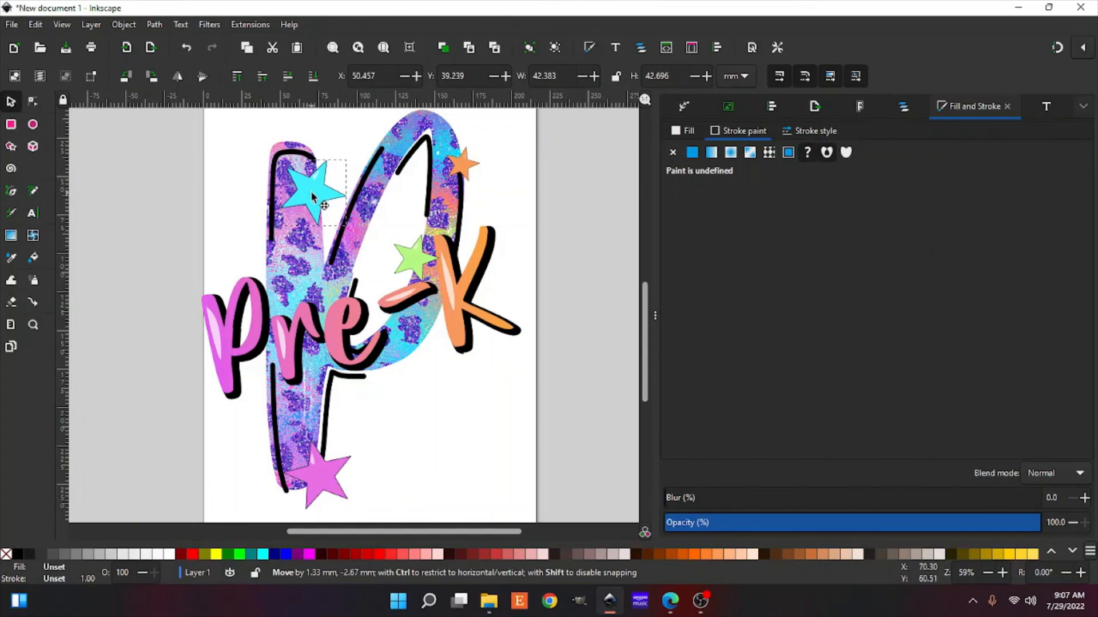
- Shrink the light green star to about 26 mm wide just above the hyphen, and rotate the orange star by about -29° on the bowl's edge
{"action": "left_click", "coordinate": [415, 259]}
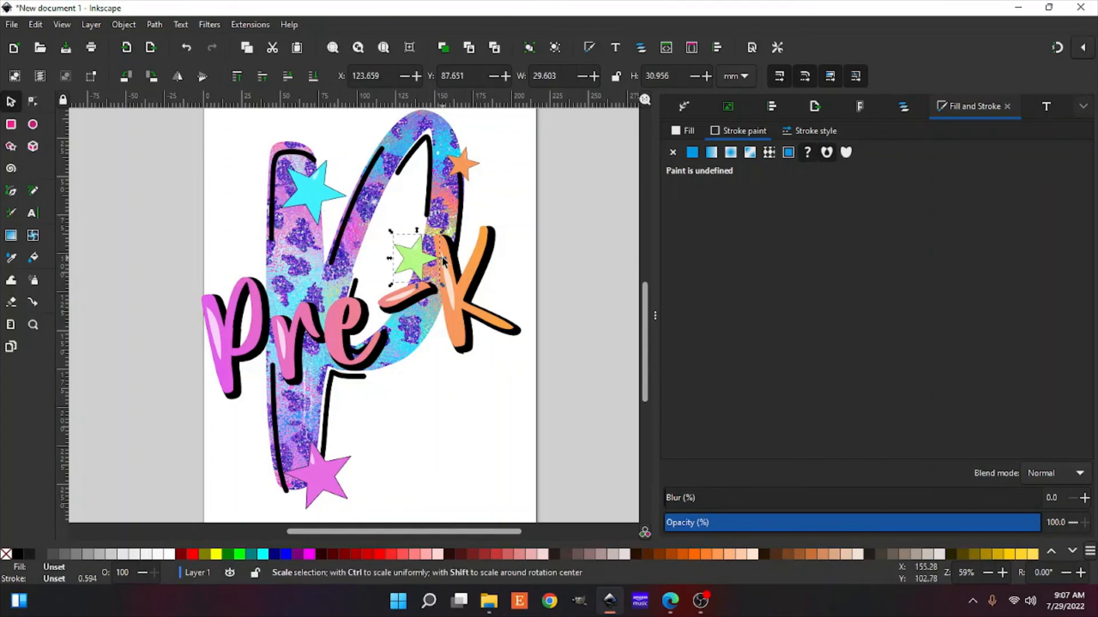
{"action": "left_click_drag", "start_coordinate": [443, 262], "coordinate": [417, 265]}
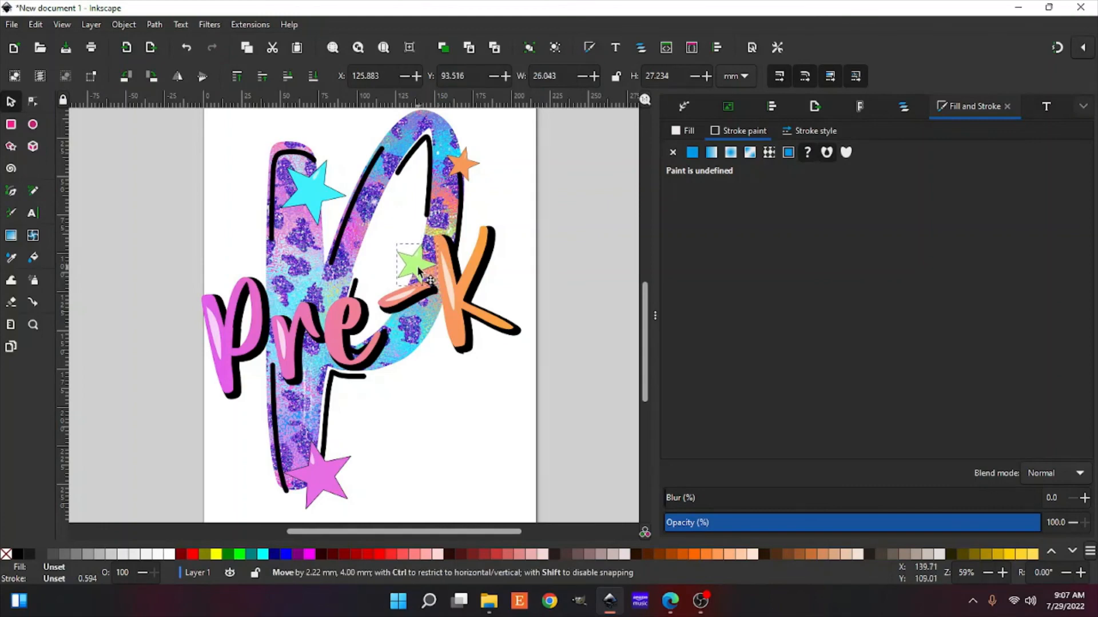
{"action": "left_click", "coordinate": [479, 150]}
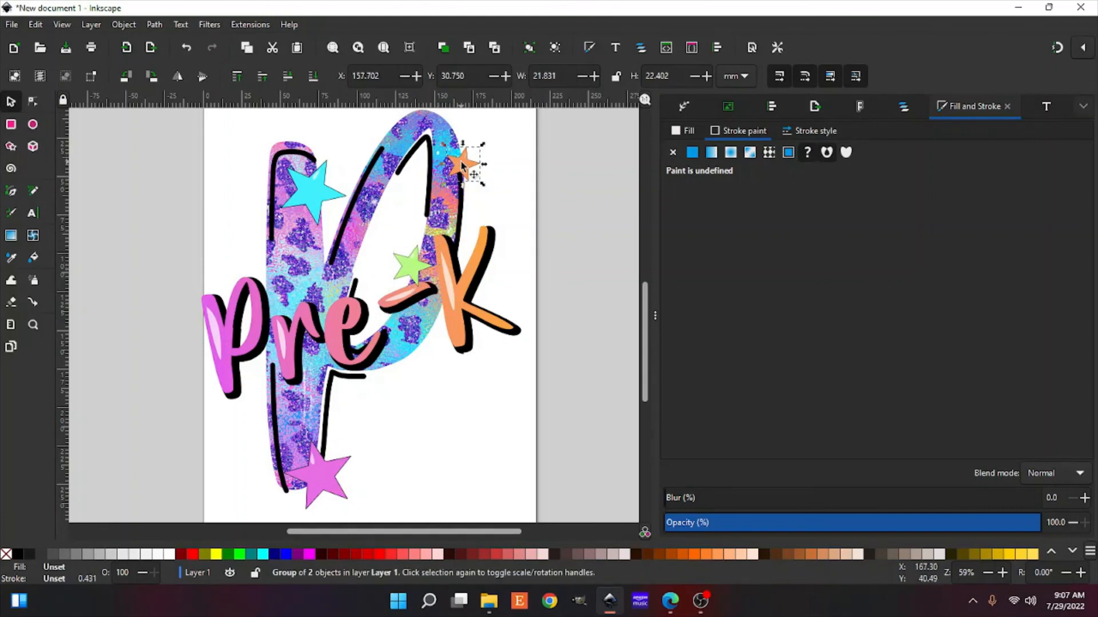
{"action": "mouse_move", "coordinate": [481, 150]}
{"action": "left_mouse_down"}
{"action": "mouse_move", "coordinate": [486, 142]}
{"action": "mouse_move", "coordinate": [457, 166]}
{"action": "mouse_move", "coordinate": [483, 131]}
{"action": "mouse_move", "coordinate": [477, 138]}
{"action": "left_mouse_up"}
{"action": "left_click", "coordinate": [460, 166]}
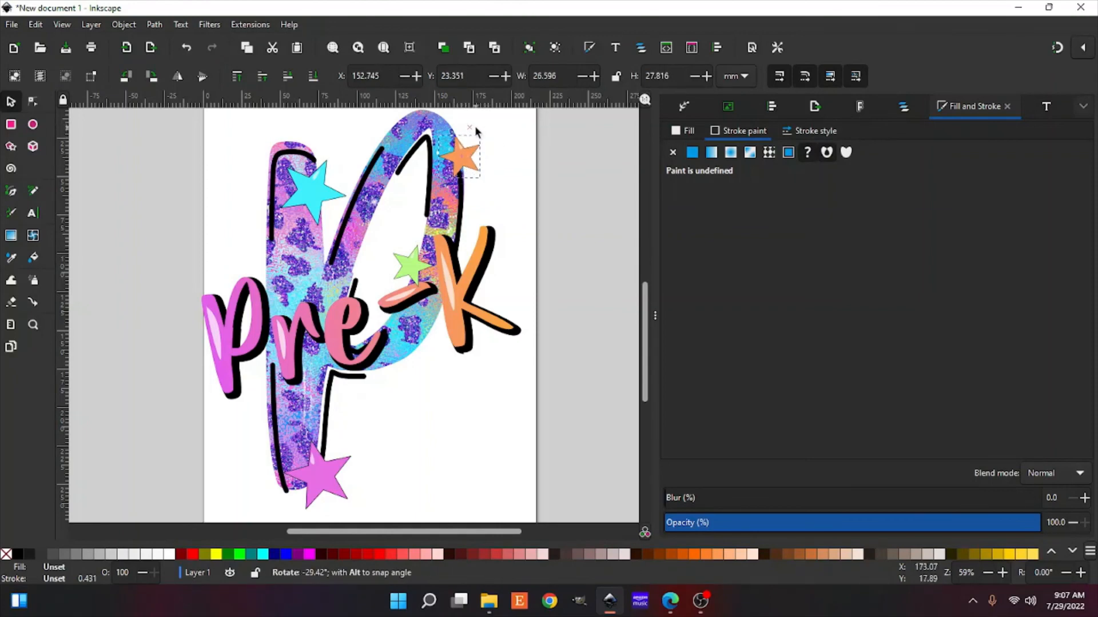
- Rotate the light green star slightly and settle it just above the hyphen
{"action": "left_click", "coordinate": [403, 272]}
{"action": "left_click_drag", "start_coordinate": [433, 241], "coordinate": [402, 268]}
{"action": "left_click", "coordinate": [420, 433]}
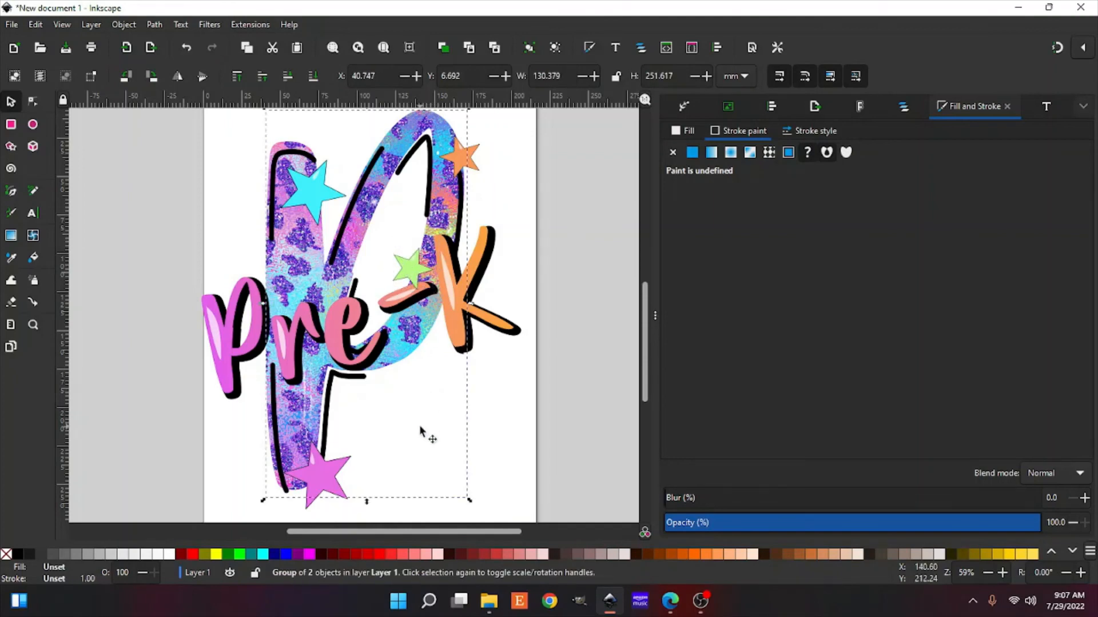
- Group the P, the lettering and all the stars on the page into a single object
{"action": "key", "text": "minus"}
{"action": "key", "text": "minus"}
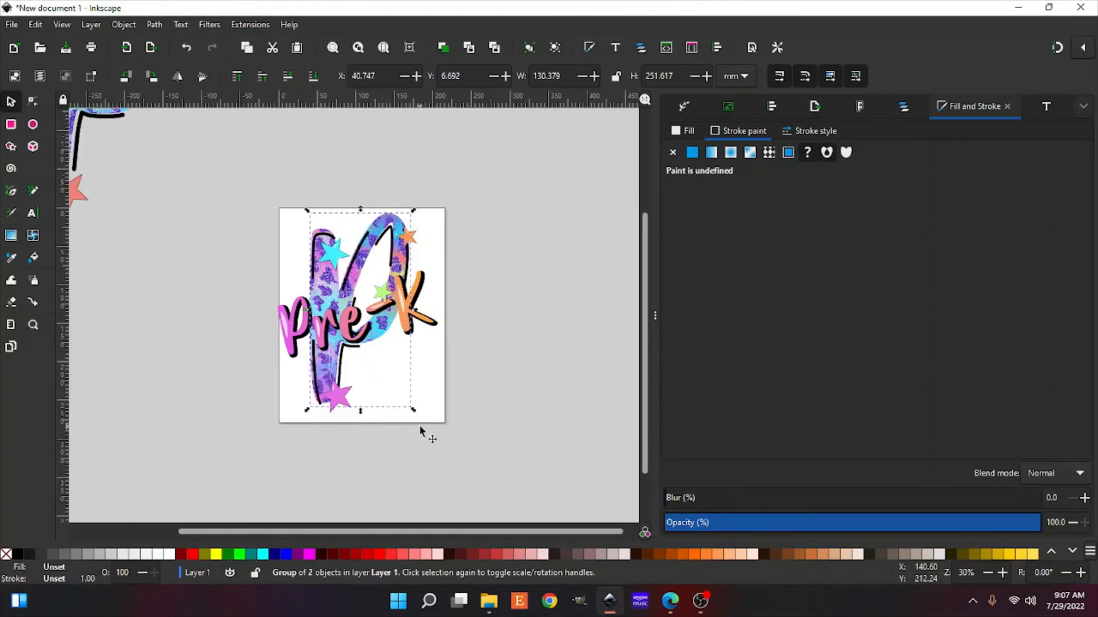
{"action": "left_click", "coordinate": [235, 263]}
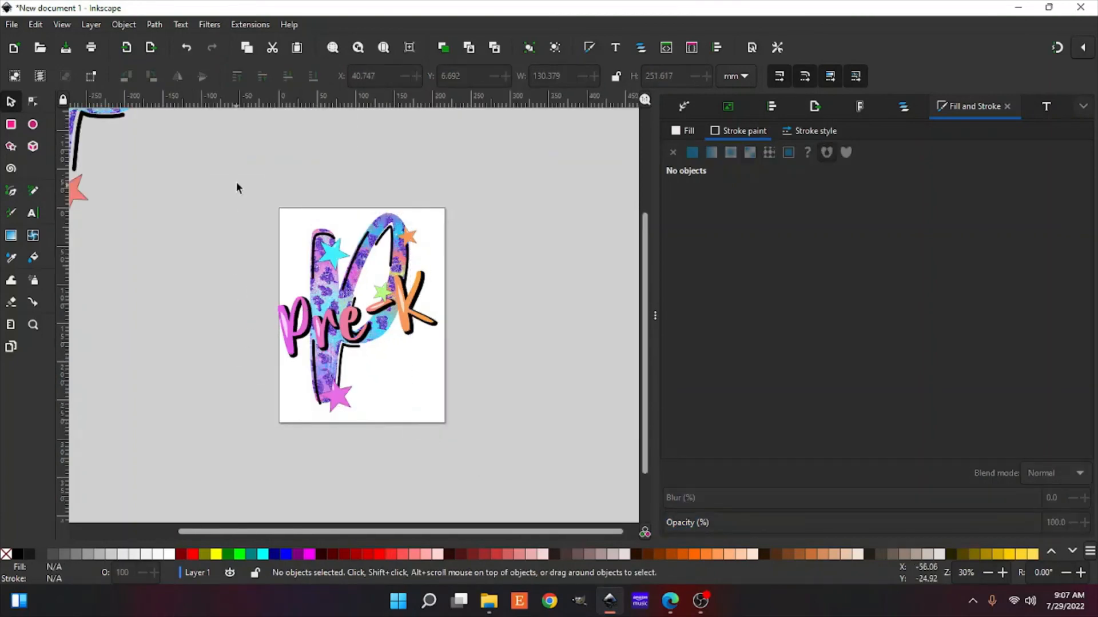
{"action": "mouse_move", "coordinate": [235, 181]}
{"action": "left_mouse_down"}
{"action": "mouse_move", "coordinate": [490, 448]}
{"action": "mouse_move", "coordinate": [537, 464]}
{"action": "left_mouse_up"}
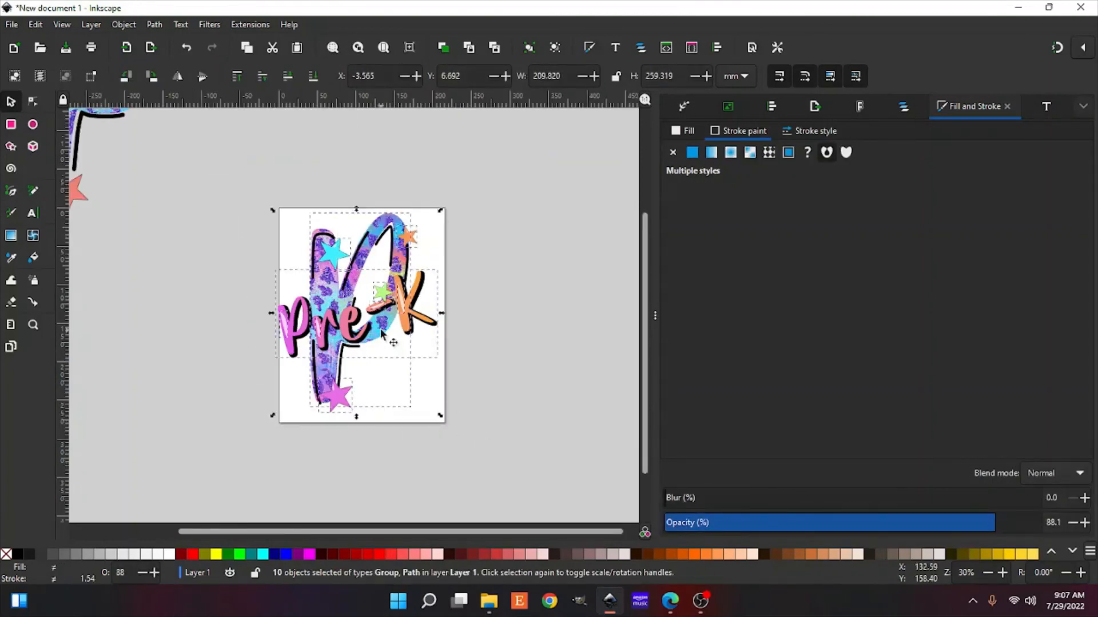
{"action": "right_click", "coordinate": [381, 333]}
{"action": "left_click", "coordinate": [428, 436]}
{"action": "key", "text": "3"}
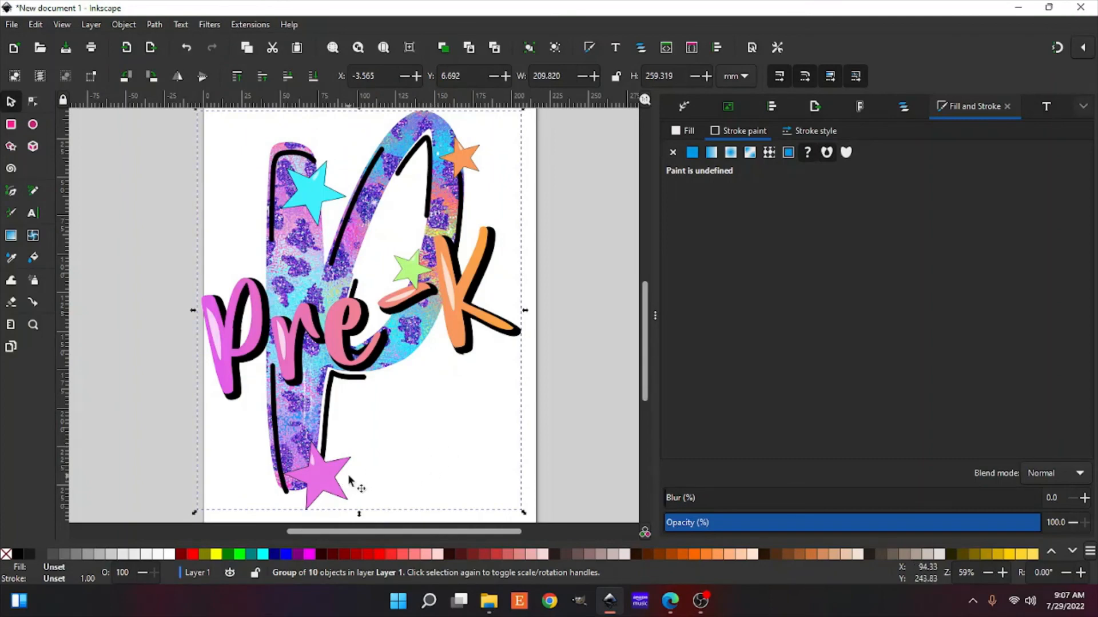
{"action": "scroll", "coordinate": [352, 482], "scroll_direction": "up", "scroll_amount": 2}
{"action": "scroll", "coordinate": [352, 481], "scroll_direction": "down", "scroll_amount": 2}
{"action": "scroll", "coordinate": [349, 477], "scroll_direction": "down", "scroll_amount": 2}
{"action": "scroll", "coordinate": [349, 477], "scroll_direction": "up", "scroll_amount": 2}
{"action": "scroll", "coordinate": [363, 467], "scroll_direction": "up", "scroll_amount": 2}
{"action": "scroll", "coordinate": [363, 467], "scroll_direction": "down", "scroll_amount": 2}
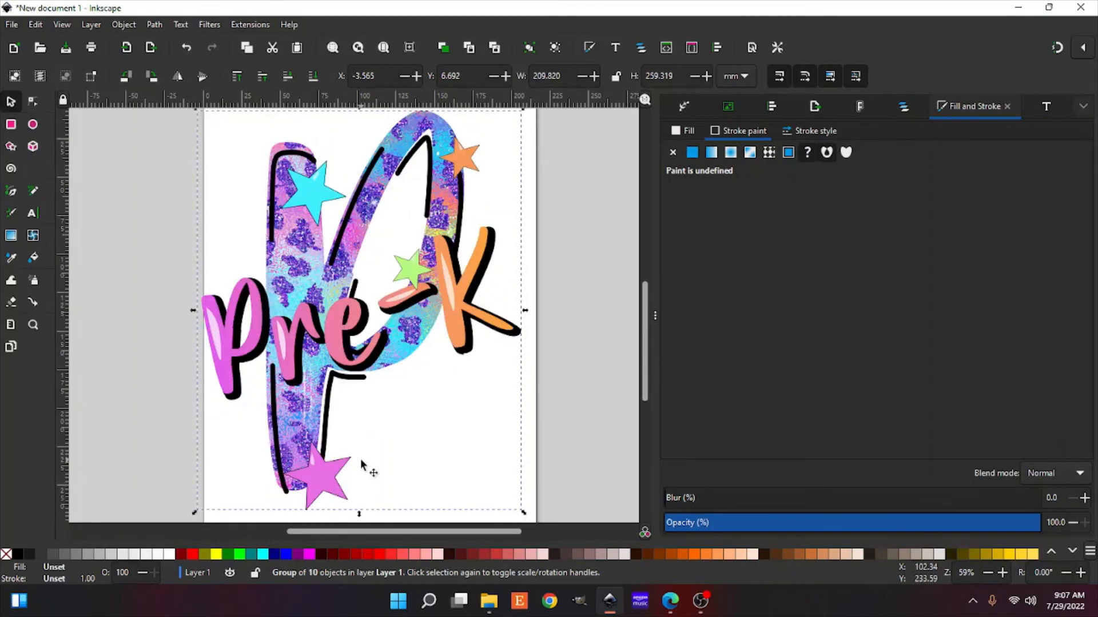